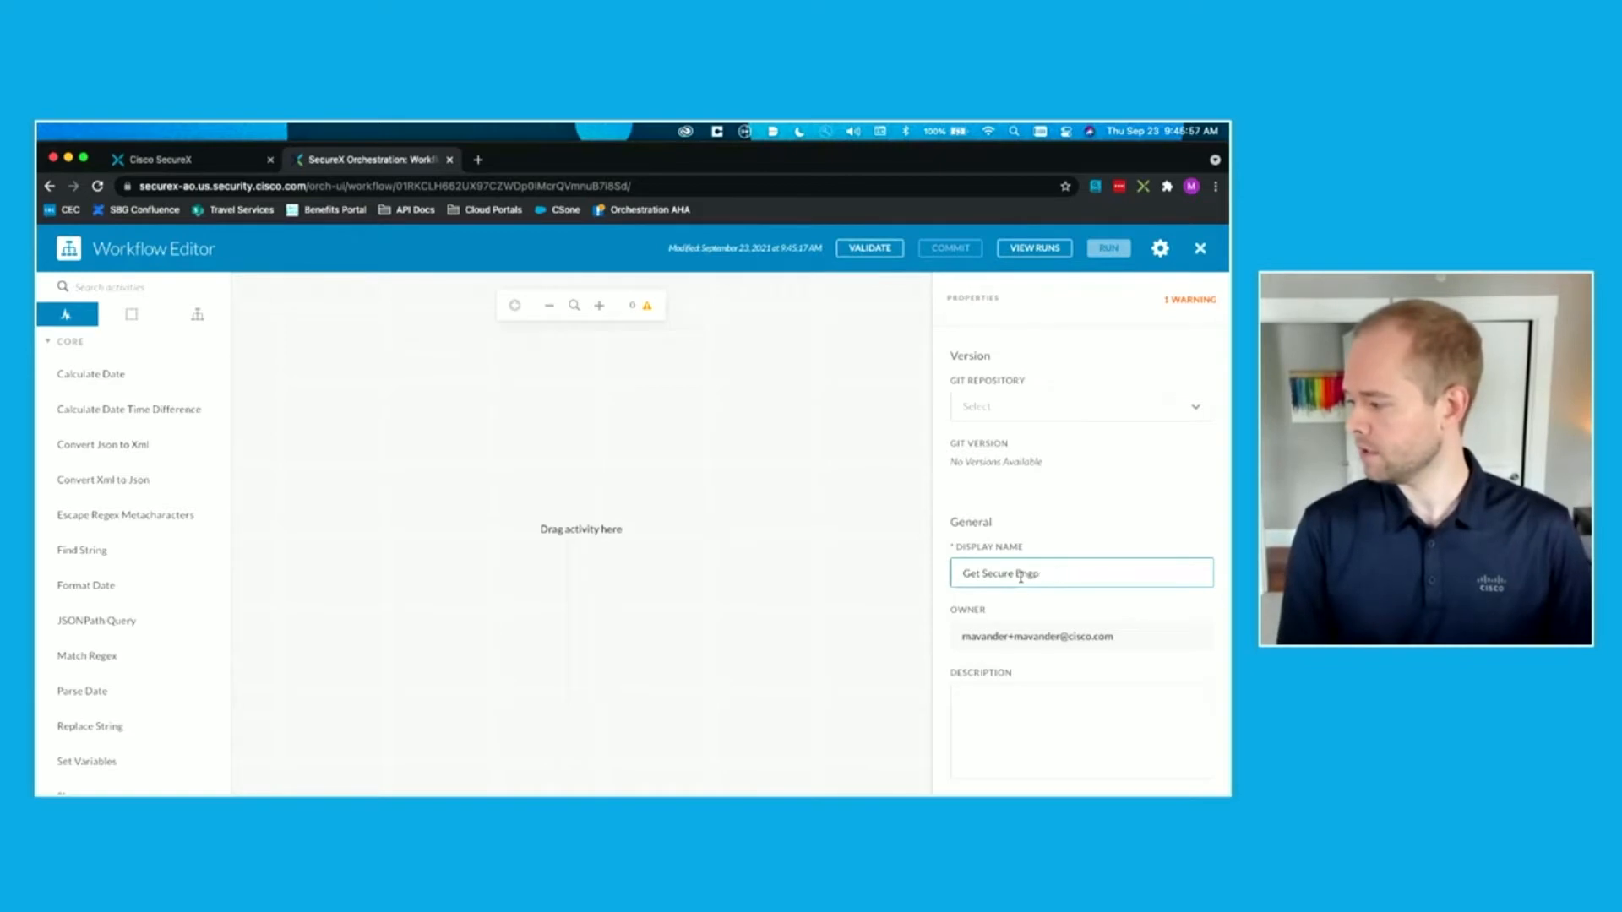
{"action": "key", "text": "BackSpace"}
Step: Name the workflow "Get Secure Endpoint GUID by IP" and collapse the Core activity group
{"action": "type", "text": "t GUID by IP"}
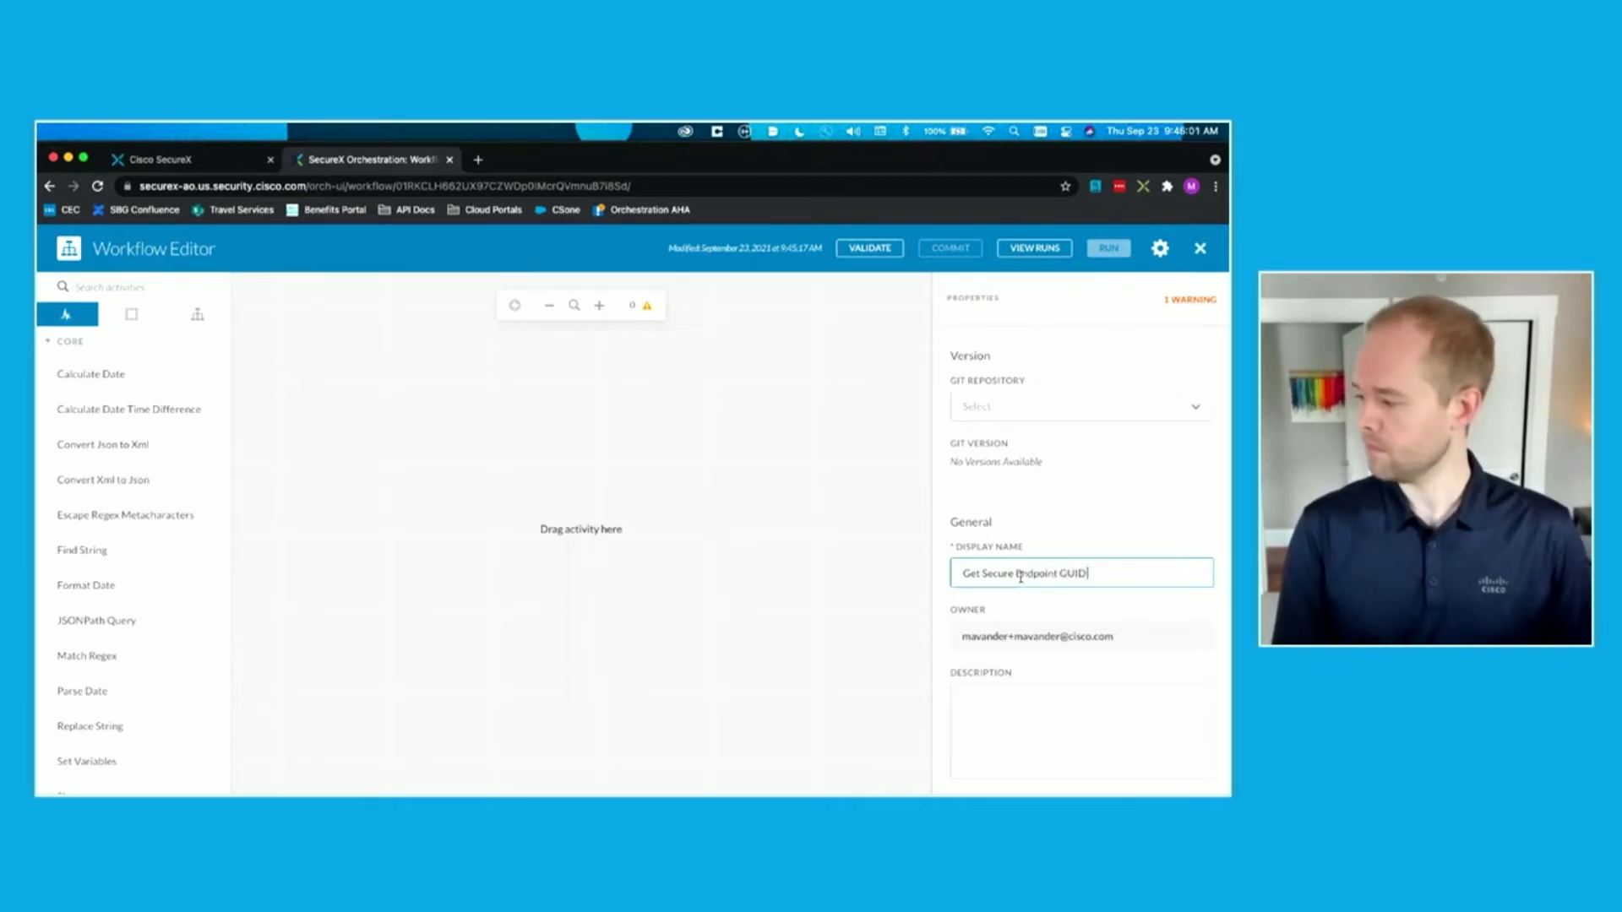
{"action": "left_click", "coordinate": [1142, 505]}
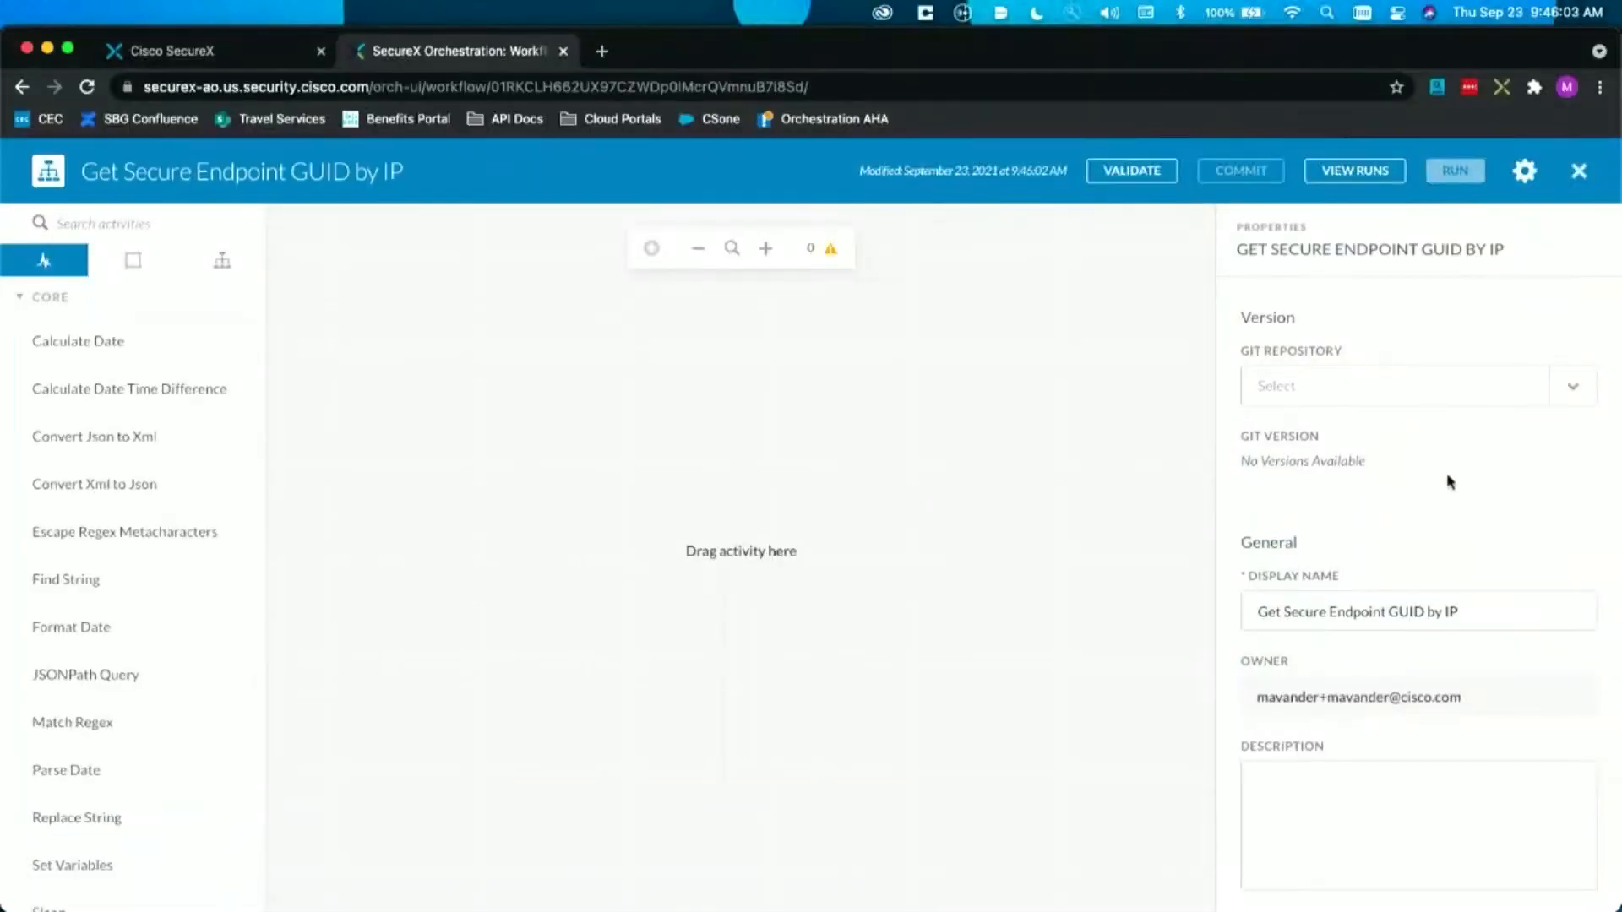
{"action": "left_click", "coordinate": [60, 298]}
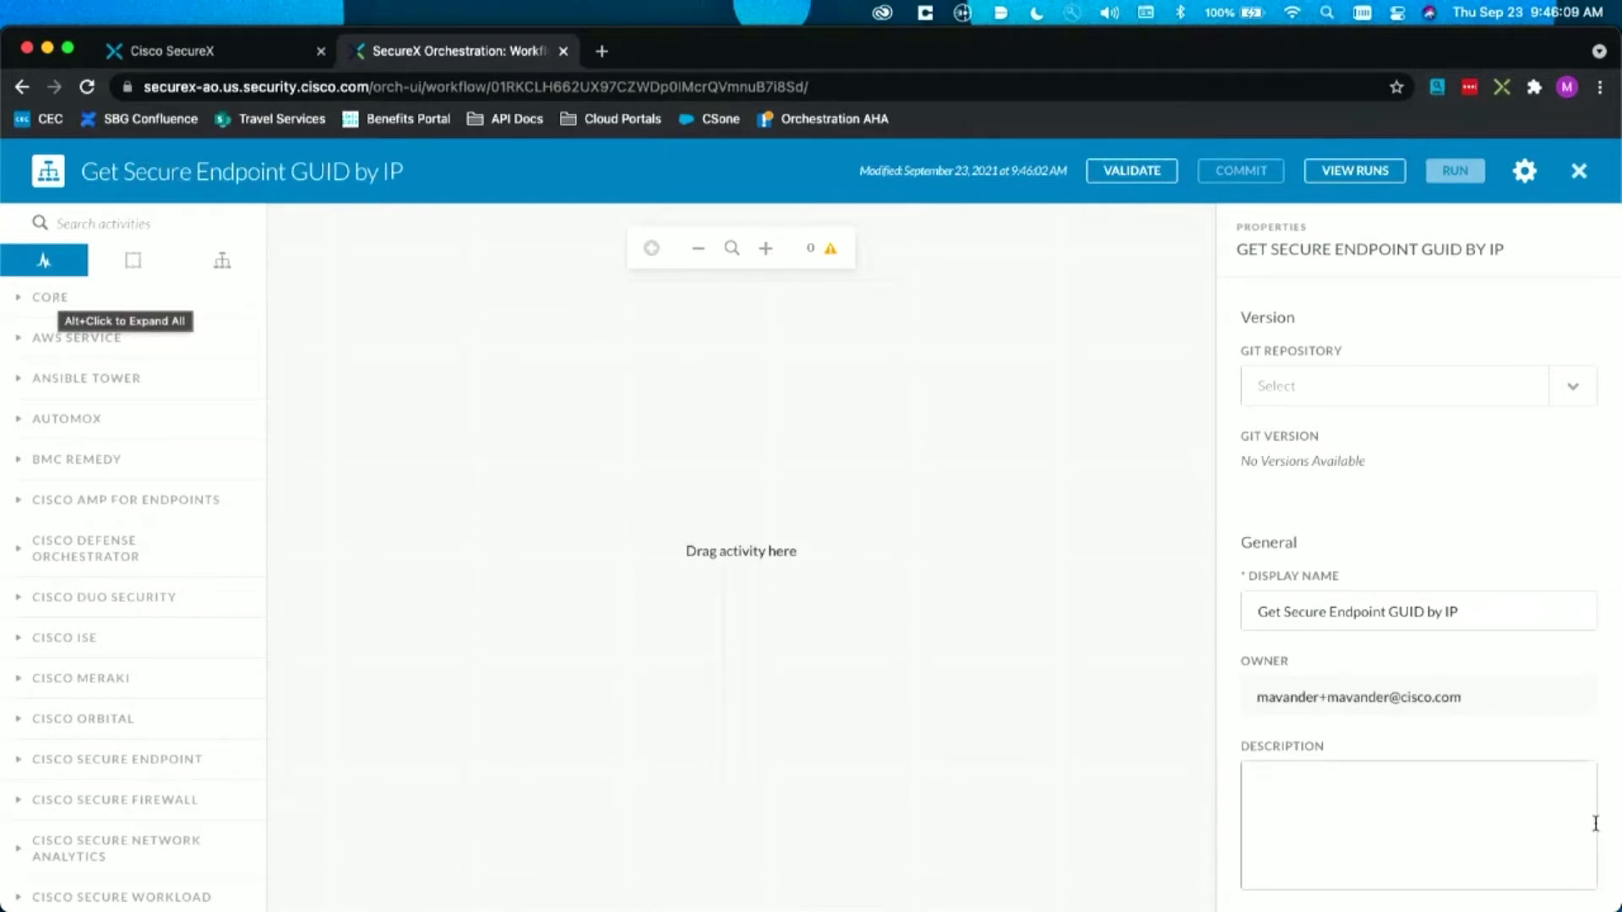
Step: Add a required string variable named "IP Address" with Input scope to the workflow
{"action": "scroll", "coordinate": [1520, 460], "scroll_direction": "down", "scroll_amount": 8}
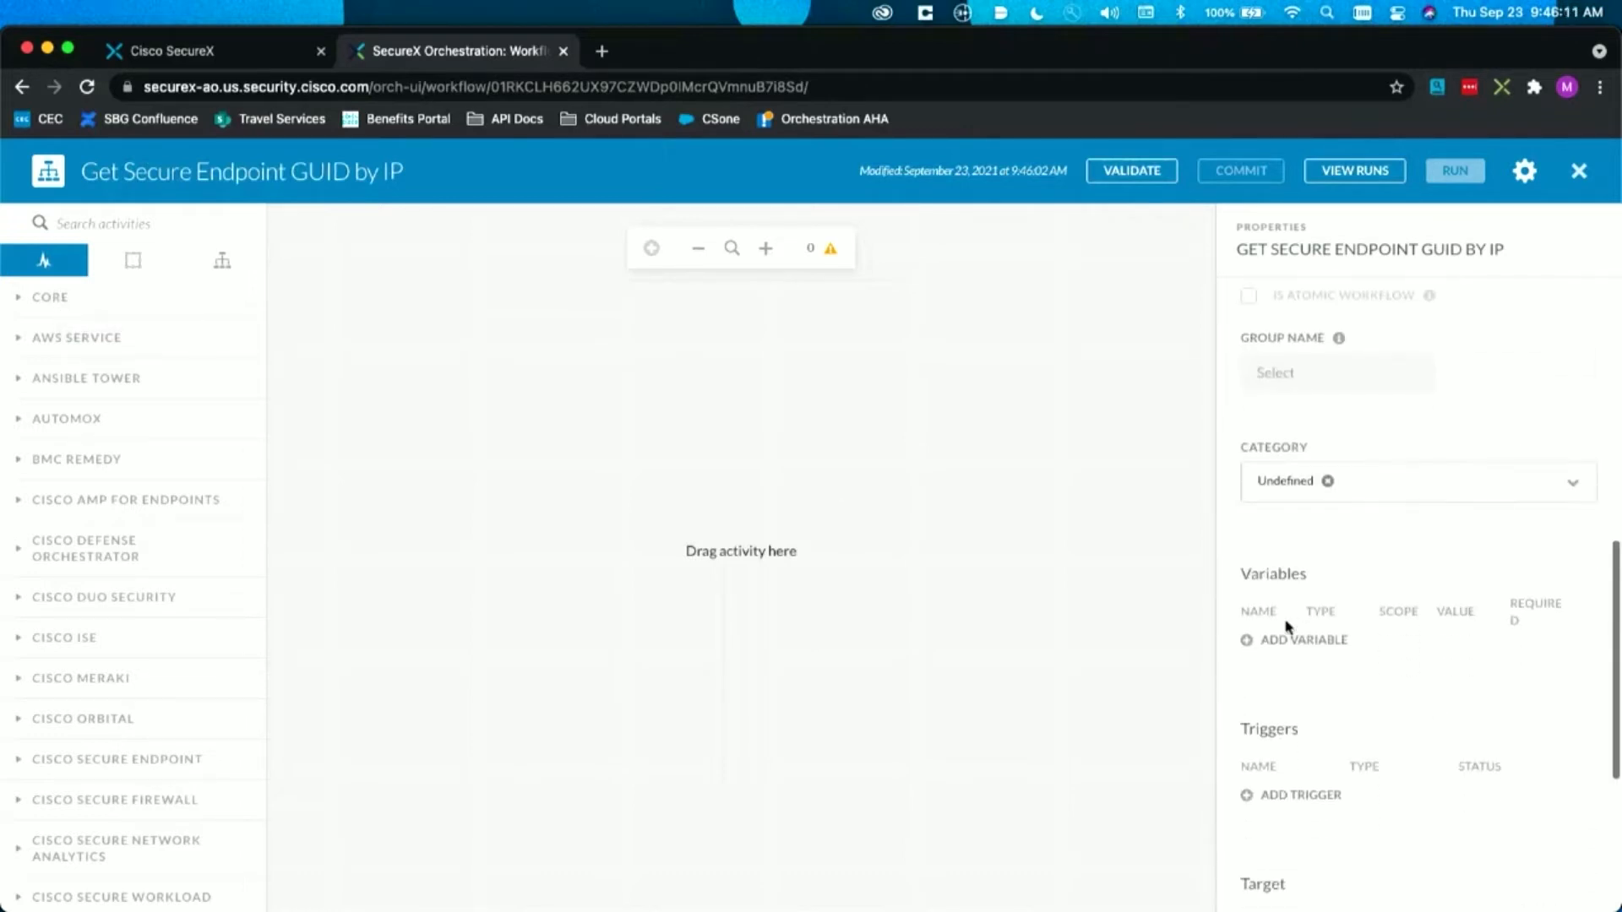
{"action": "left_click", "coordinate": [1277, 642]}
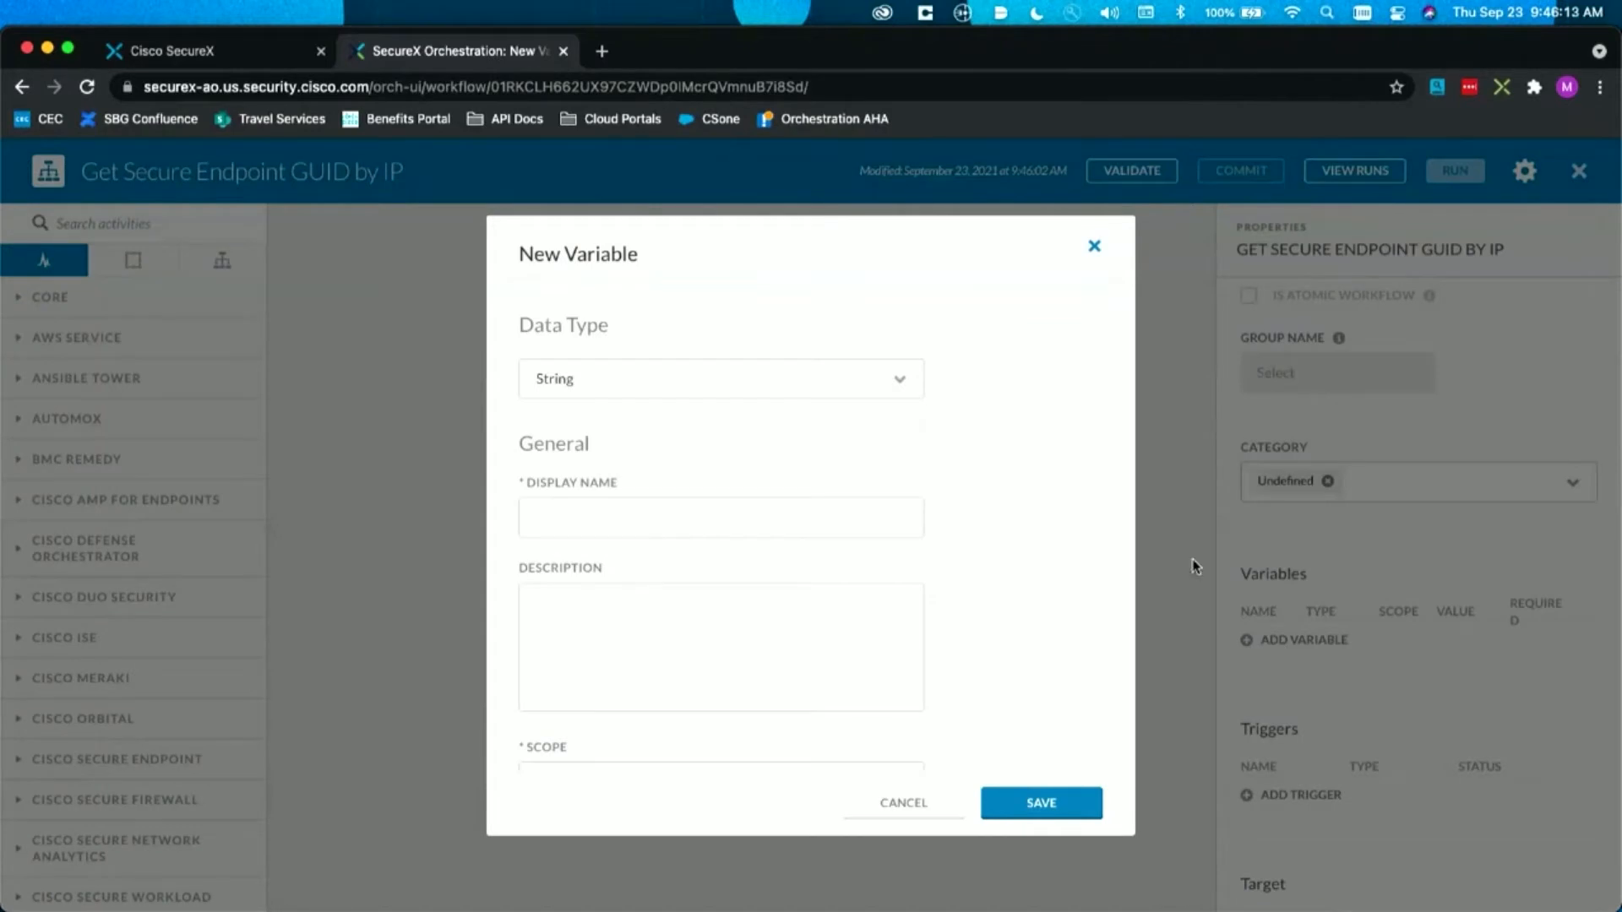
{"action": "left_click", "coordinate": [541, 518]}
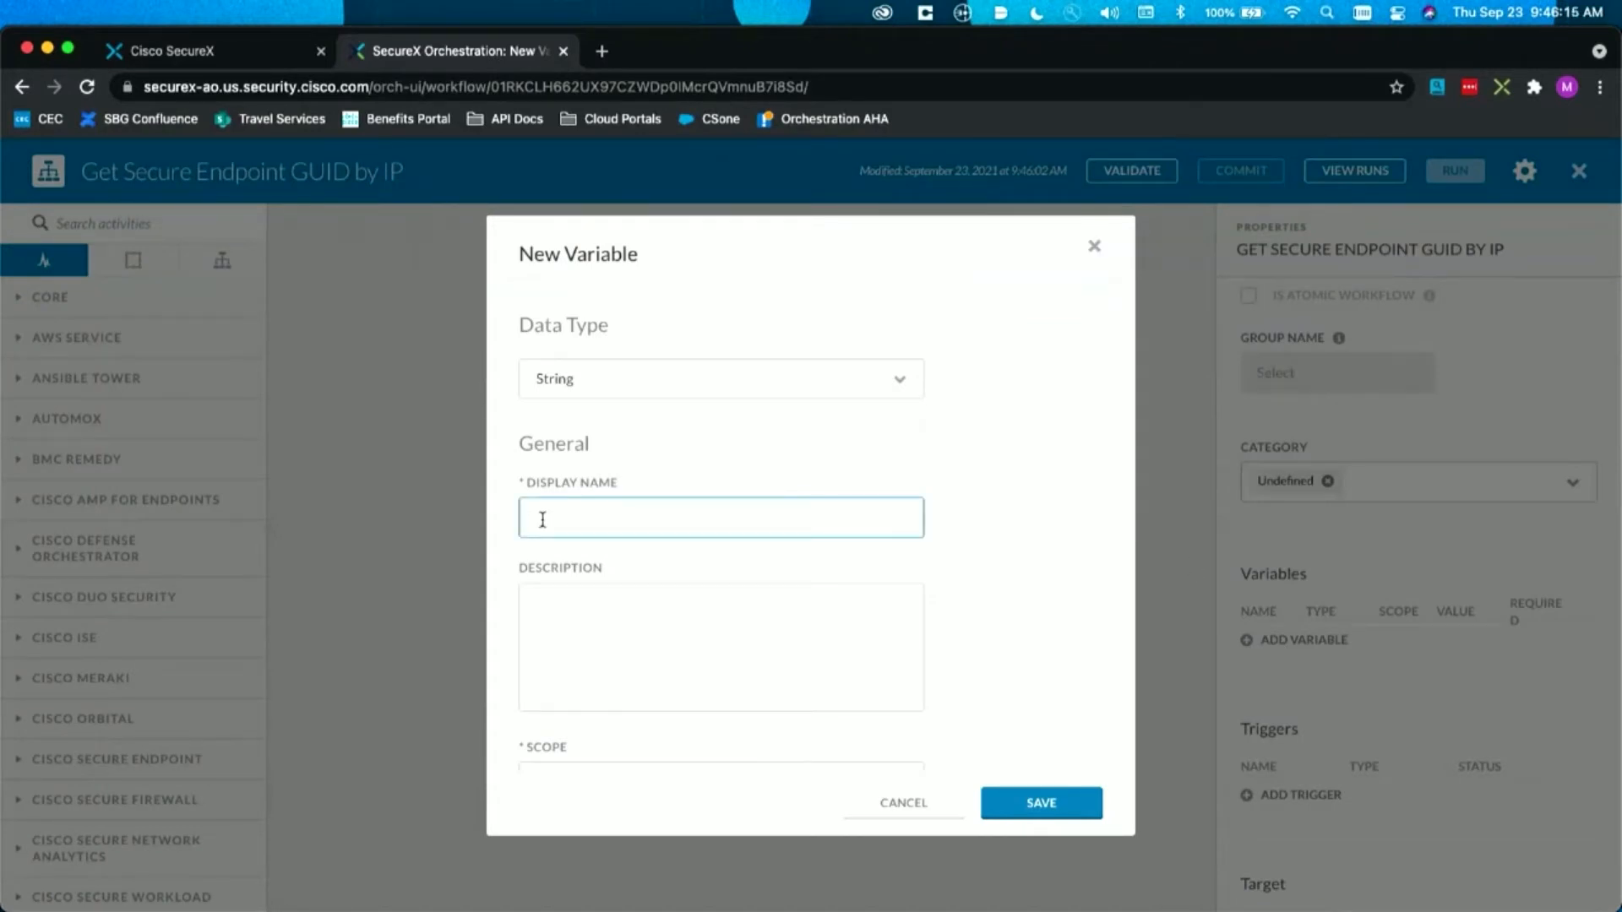
{"action": "type", "text": "IP Address"}
{"action": "scroll", "coordinate": [988, 557], "scroll_direction": "down", "scroll_amount": 1}
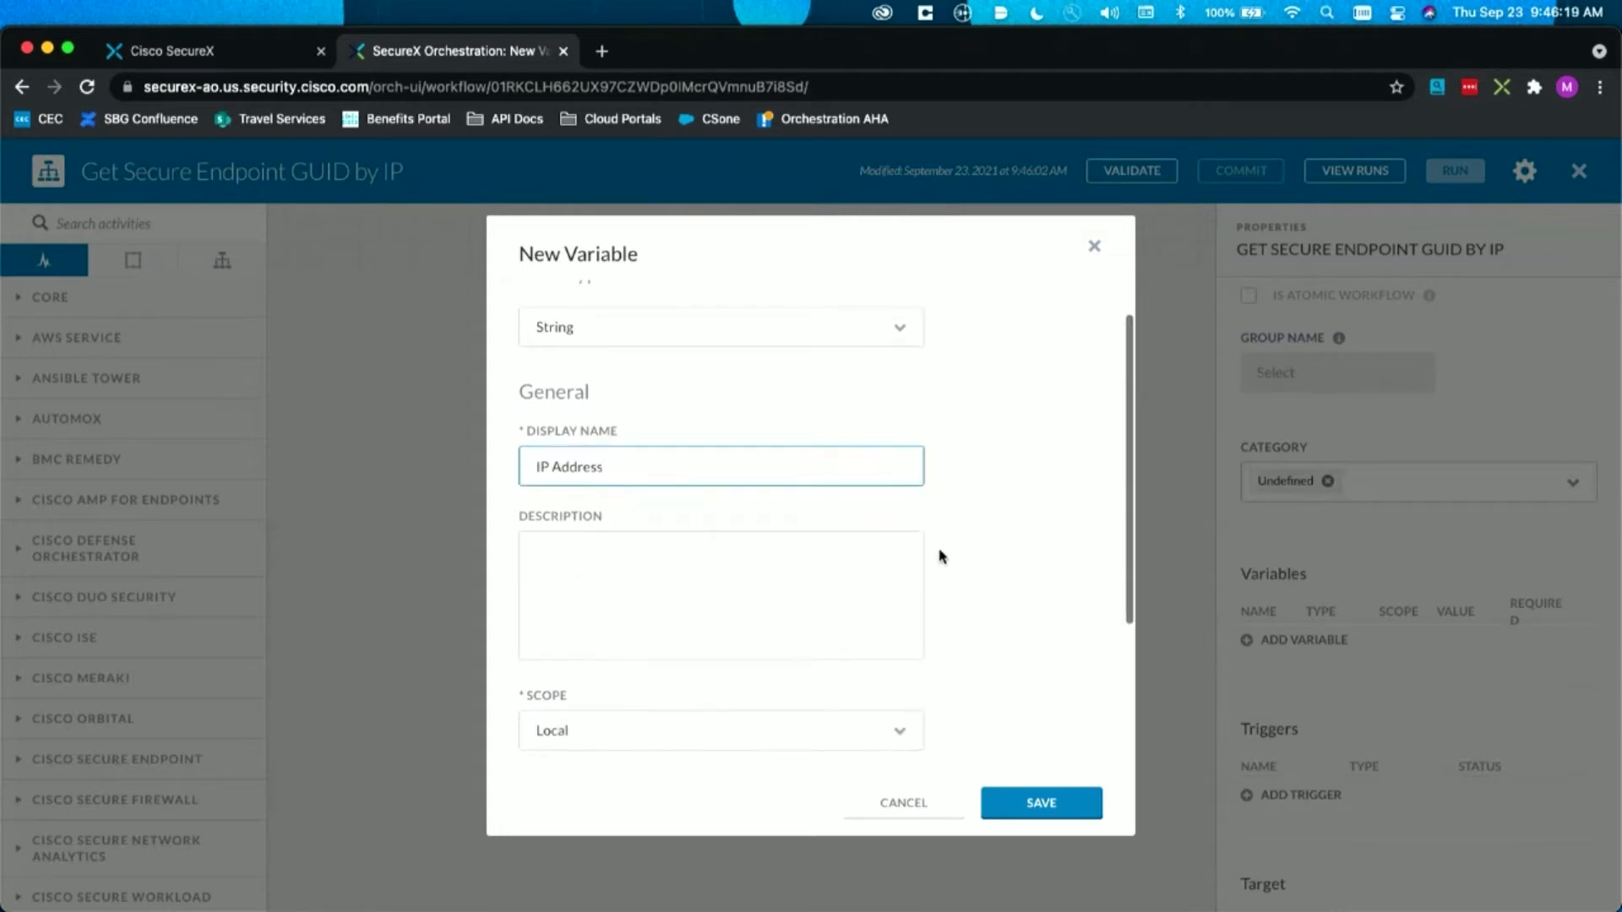
{"action": "left_click", "coordinate": [674, 716]}
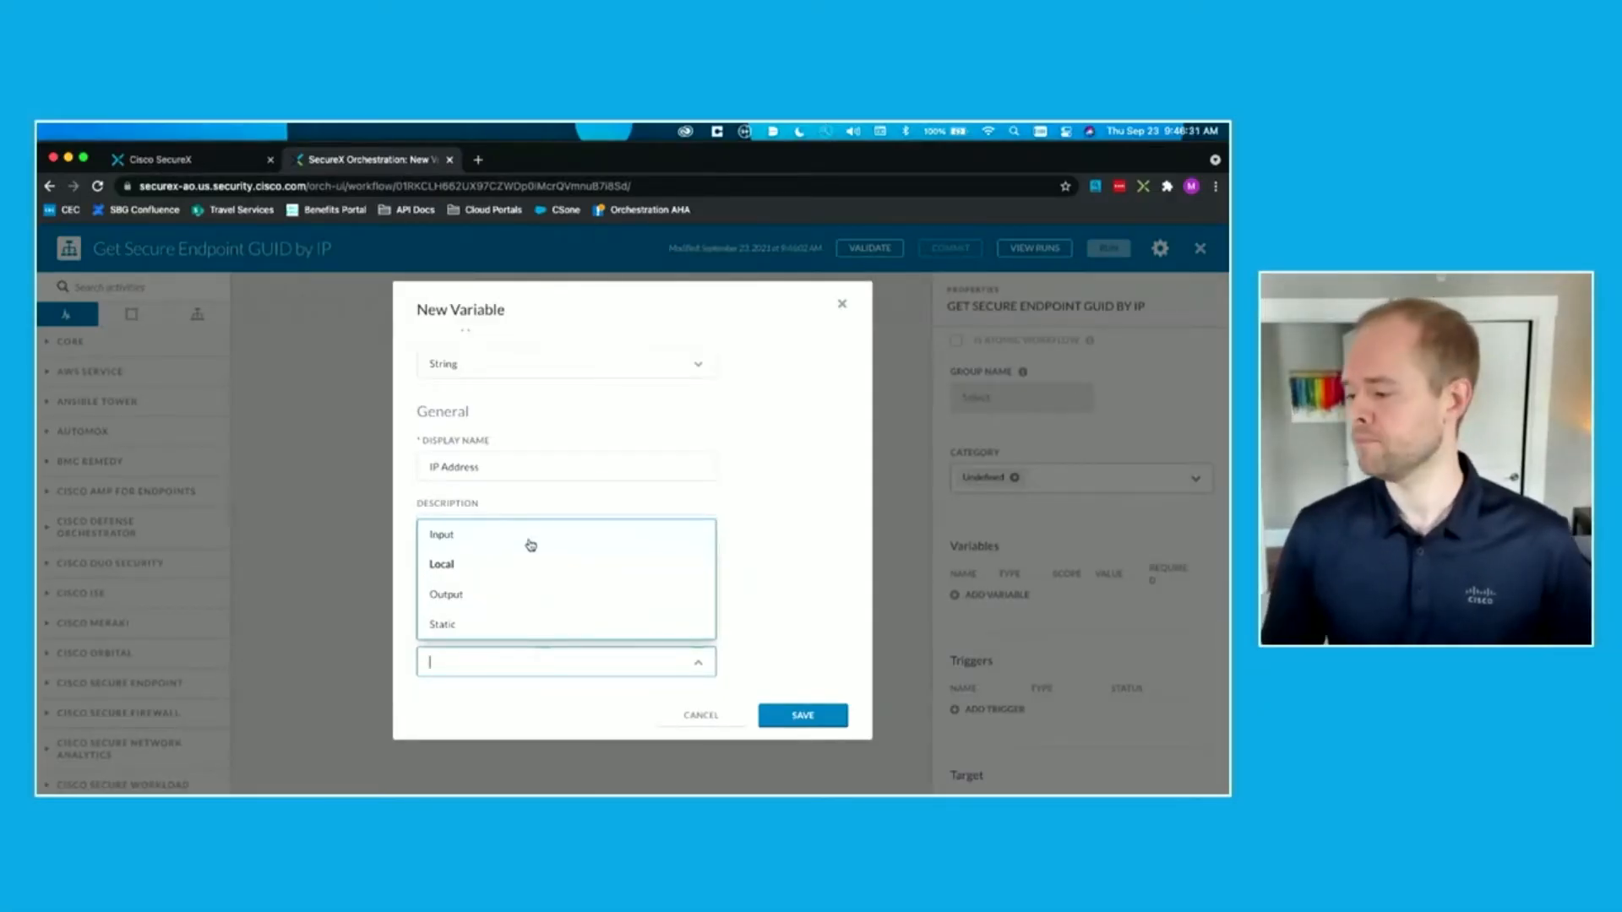
{"action": "left_click", "coordinate": [529, 539]}
{"action": "scroll", "coordinate": [749, 560], "scroll_direction": "down", "scroll_amount": 2}
{"action": "left_click", "coordinate": [469, 607]}
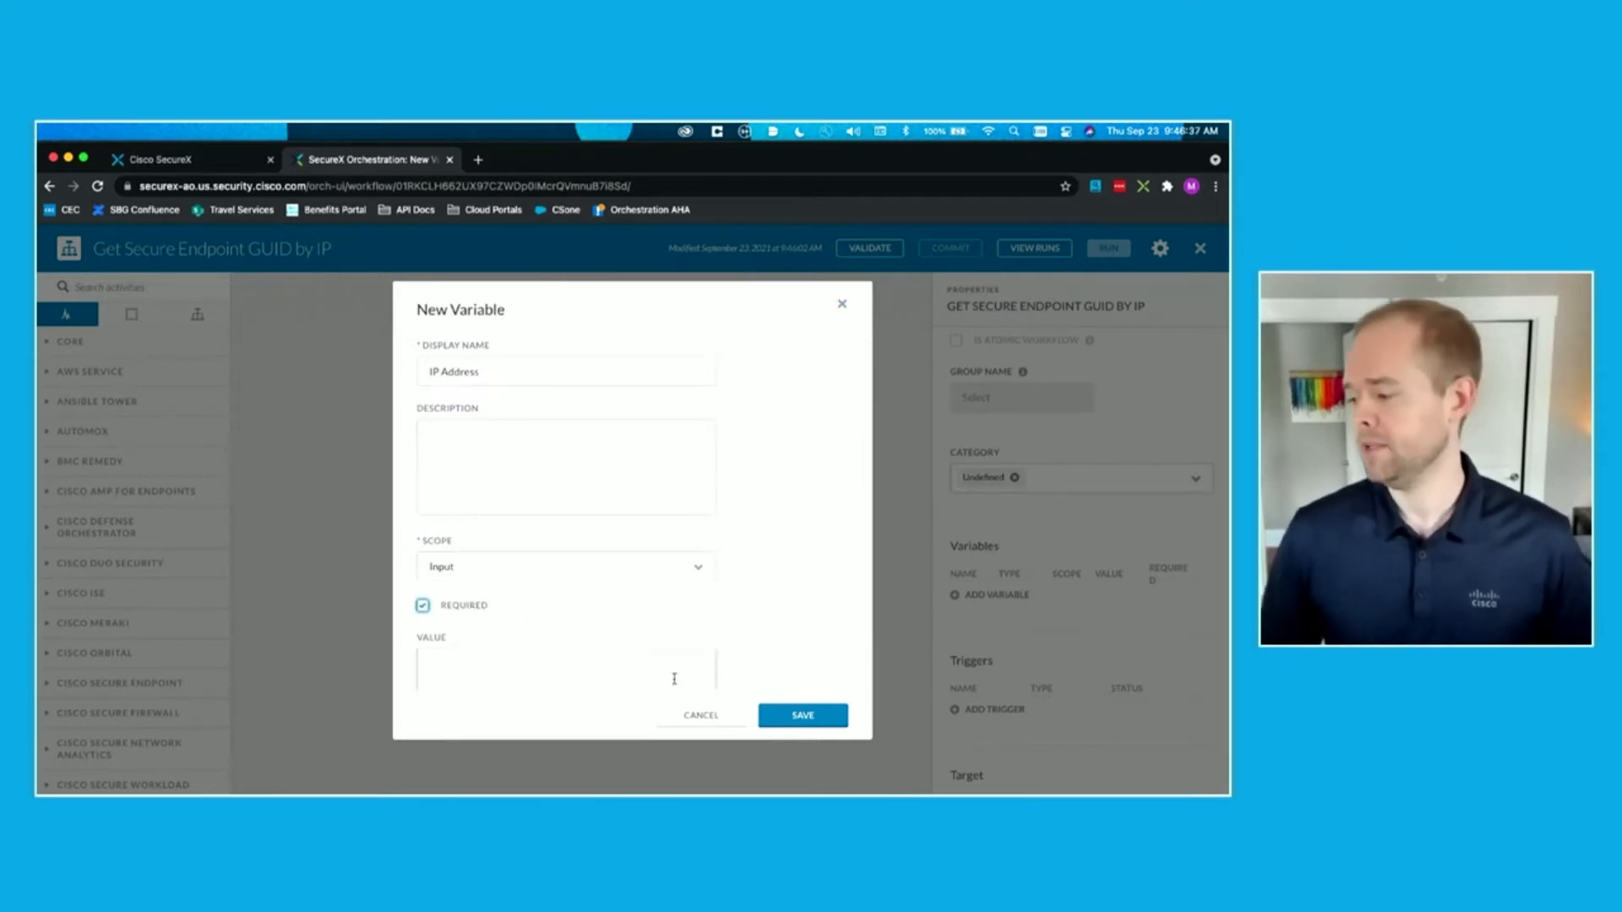
{"action": "left_click", "coordinate": [803, 715]}
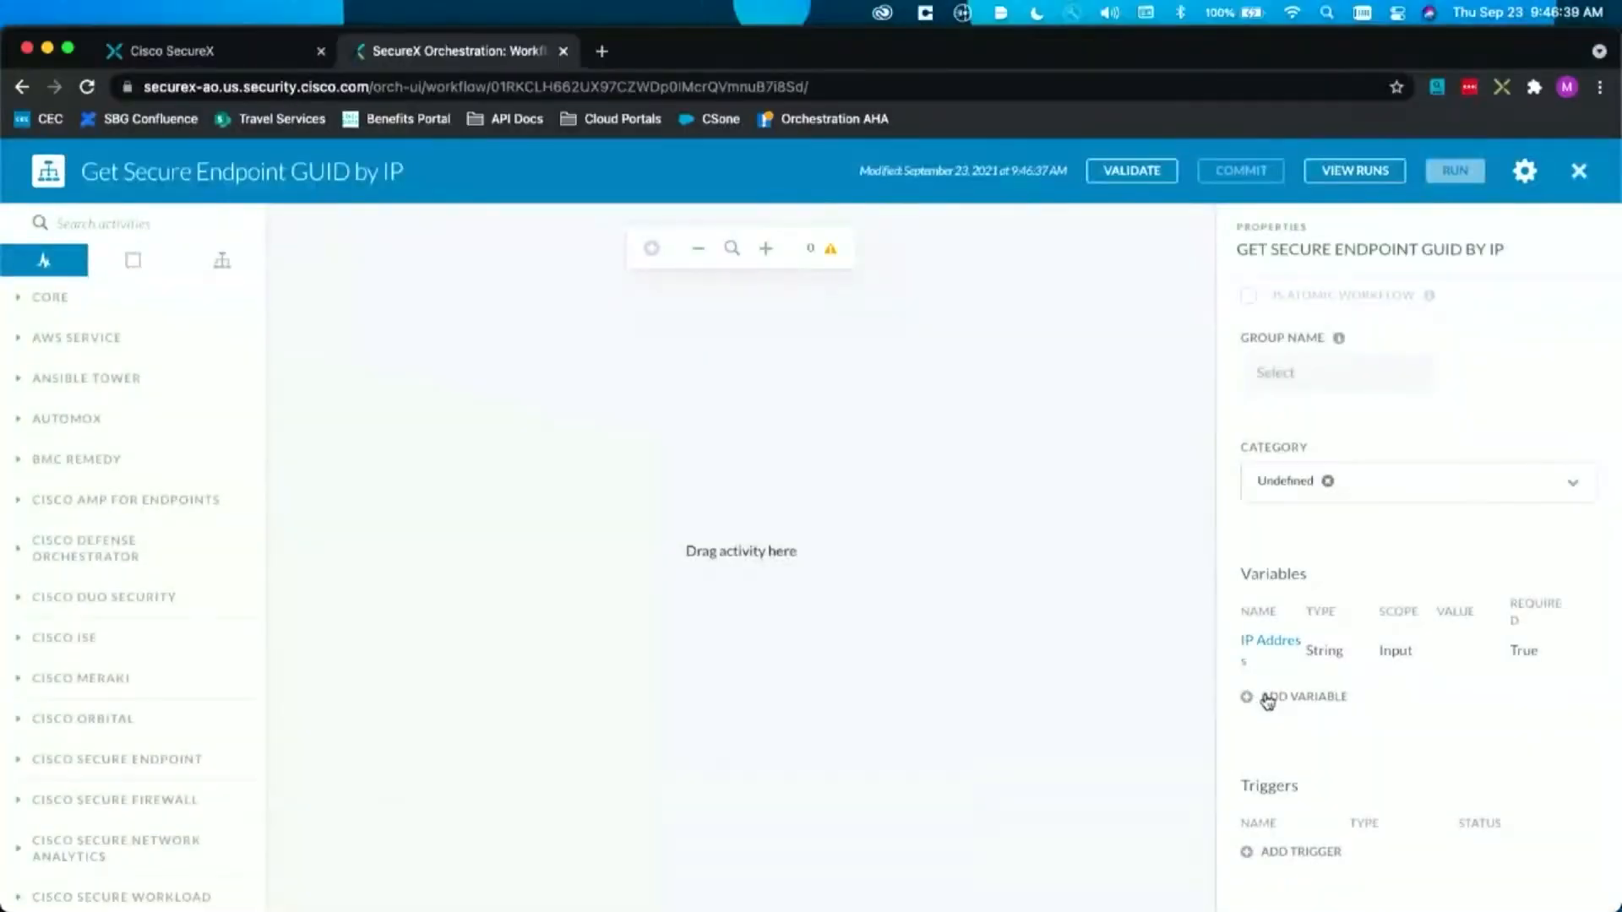
Step: Add a string variable named "Connector GUID" with Output scope to the workflow
{"action": "left_click", "coordinate": [1267, 700]}
{"action": "left_click", "coordinate": [581, 502]}
{"action": "type", "text": "Condector GUID"}
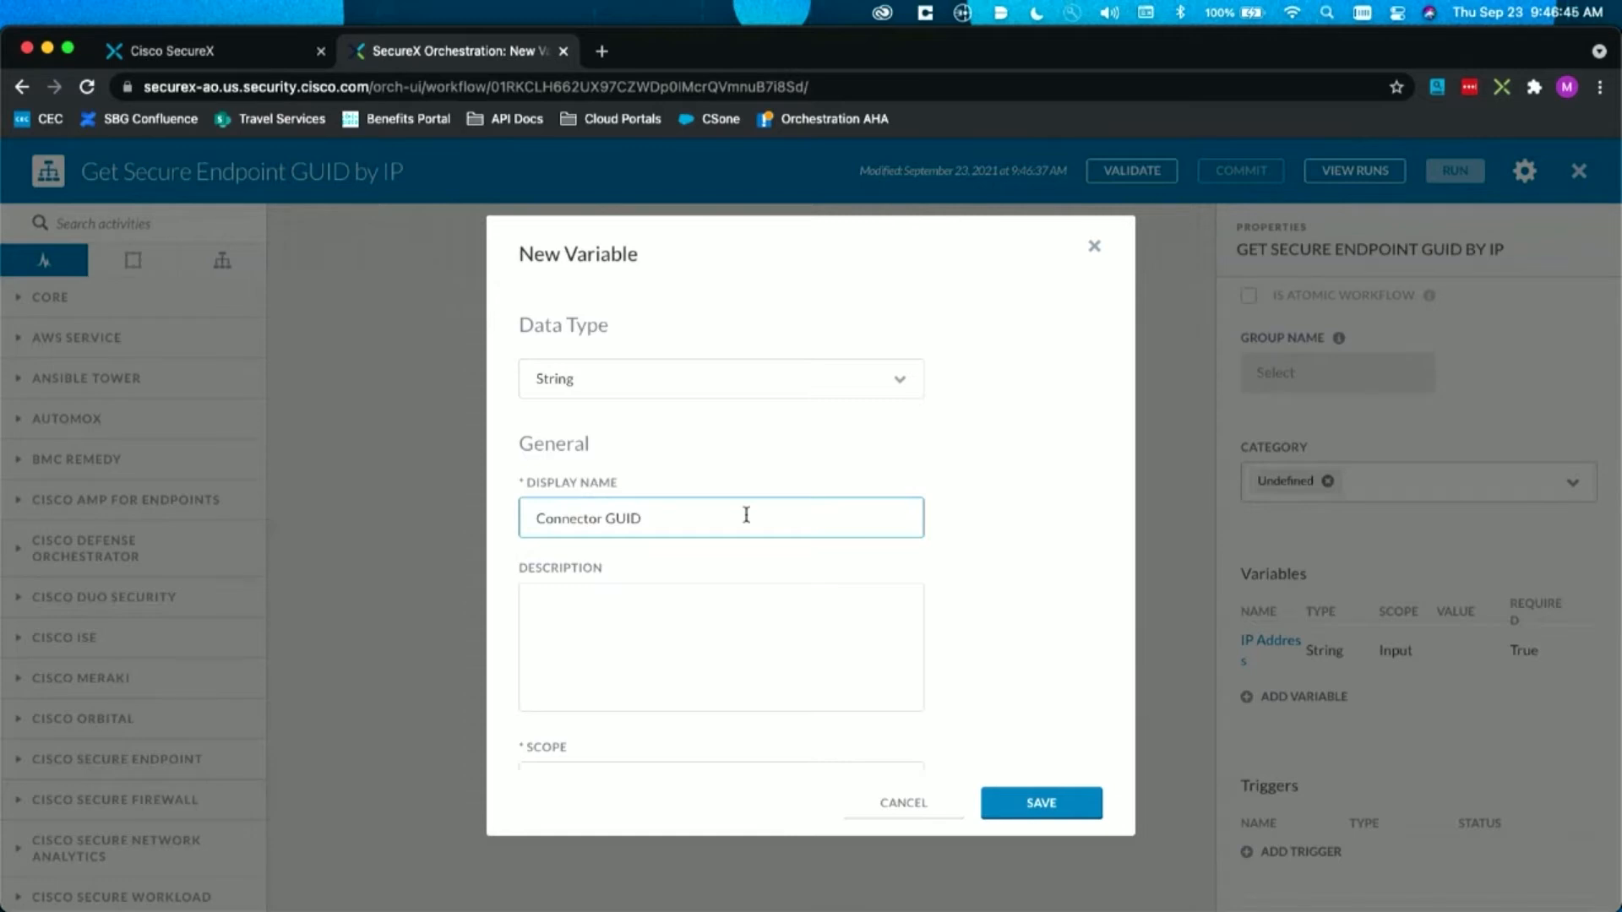
{"action": "scroll", "coordinate": [746, 515], "scroll_direction": "down", "scroll_amount": 3}
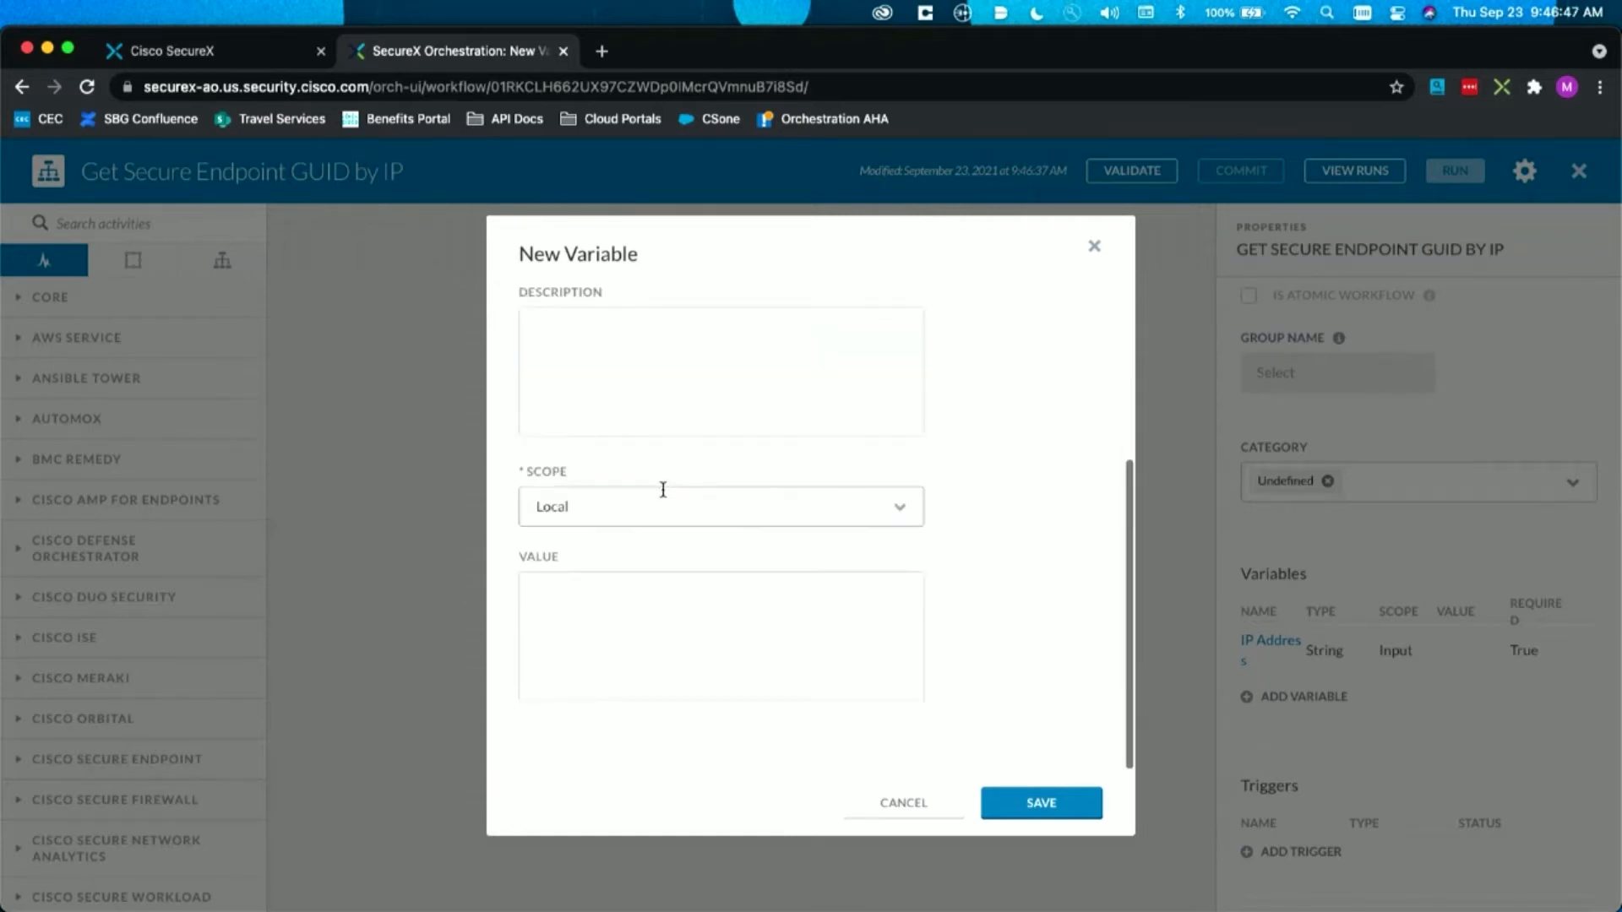
{"action": "left_click", "coordinate": [658, 500]}
{"action": "left_click", "coordinate": [591, 629]}
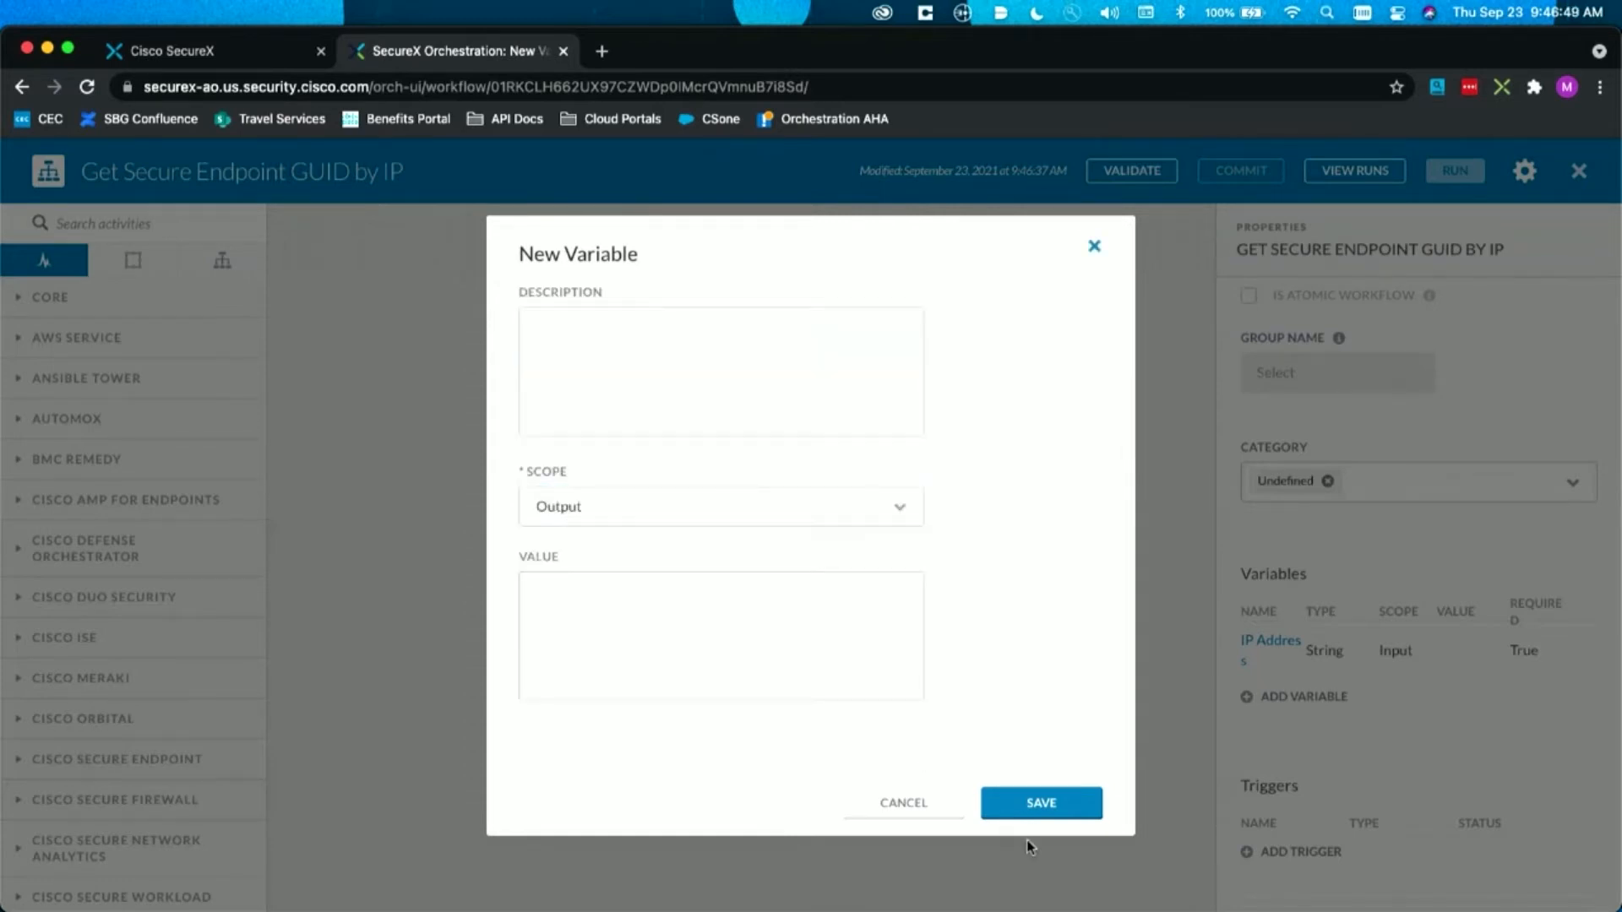
{"action": "left_click", "coordinate": [1020, 803]}
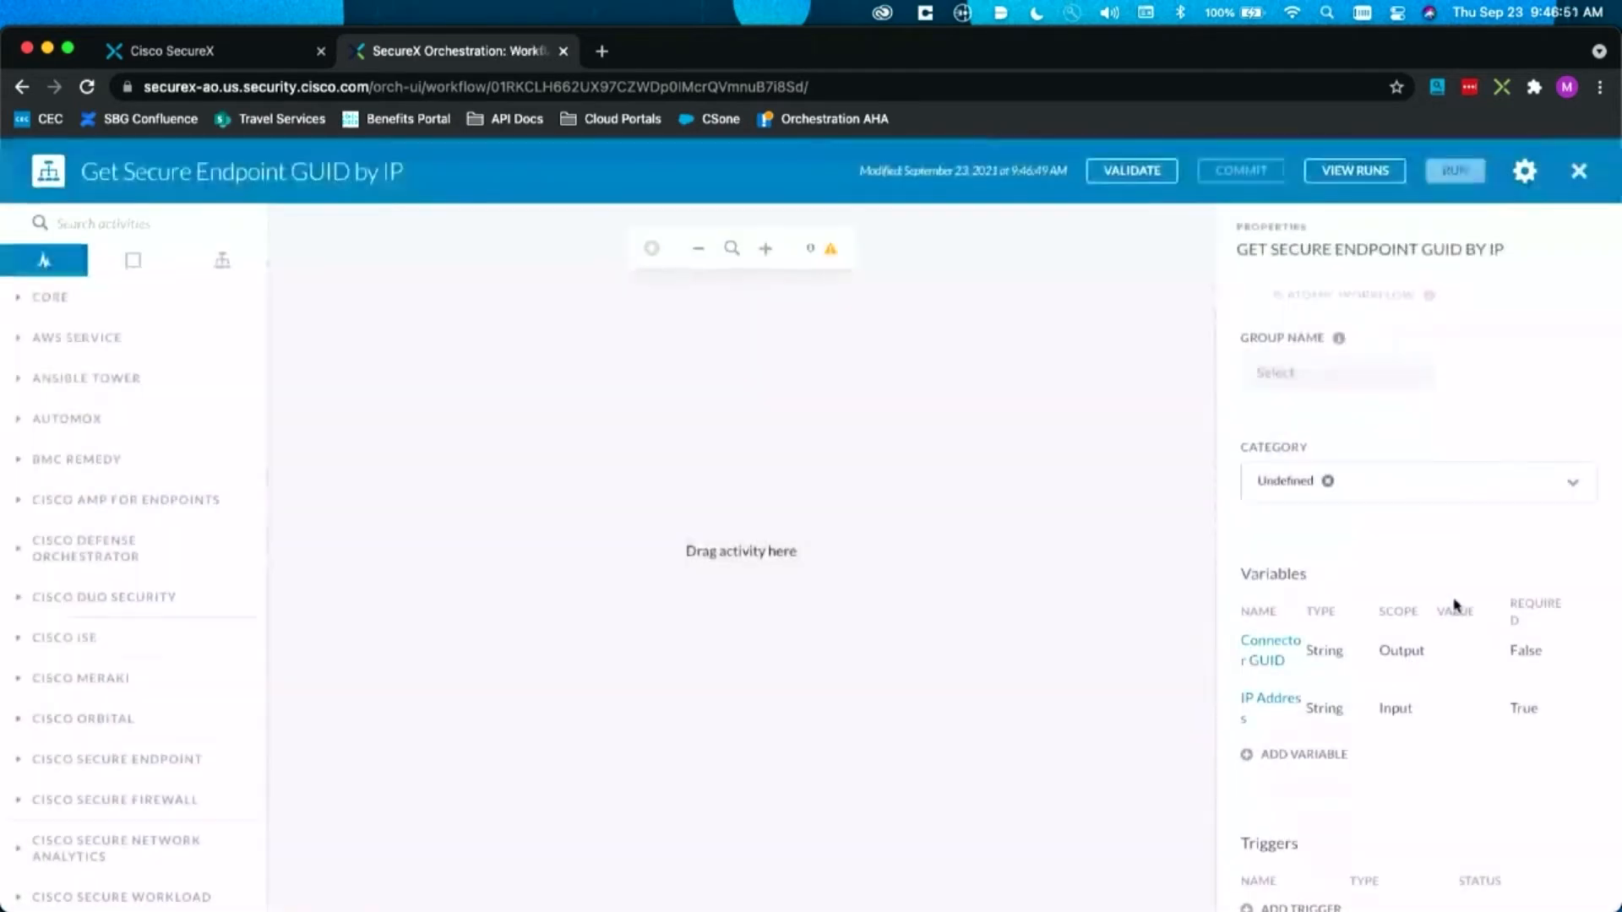
Step: Set the workflow's target to be specified on workflow start, with HTTP Endpoint as the target type
{"action": "scroll", "coordinate": [1454, 605], "scroll_direction": "down", "scroll_amount": 6}
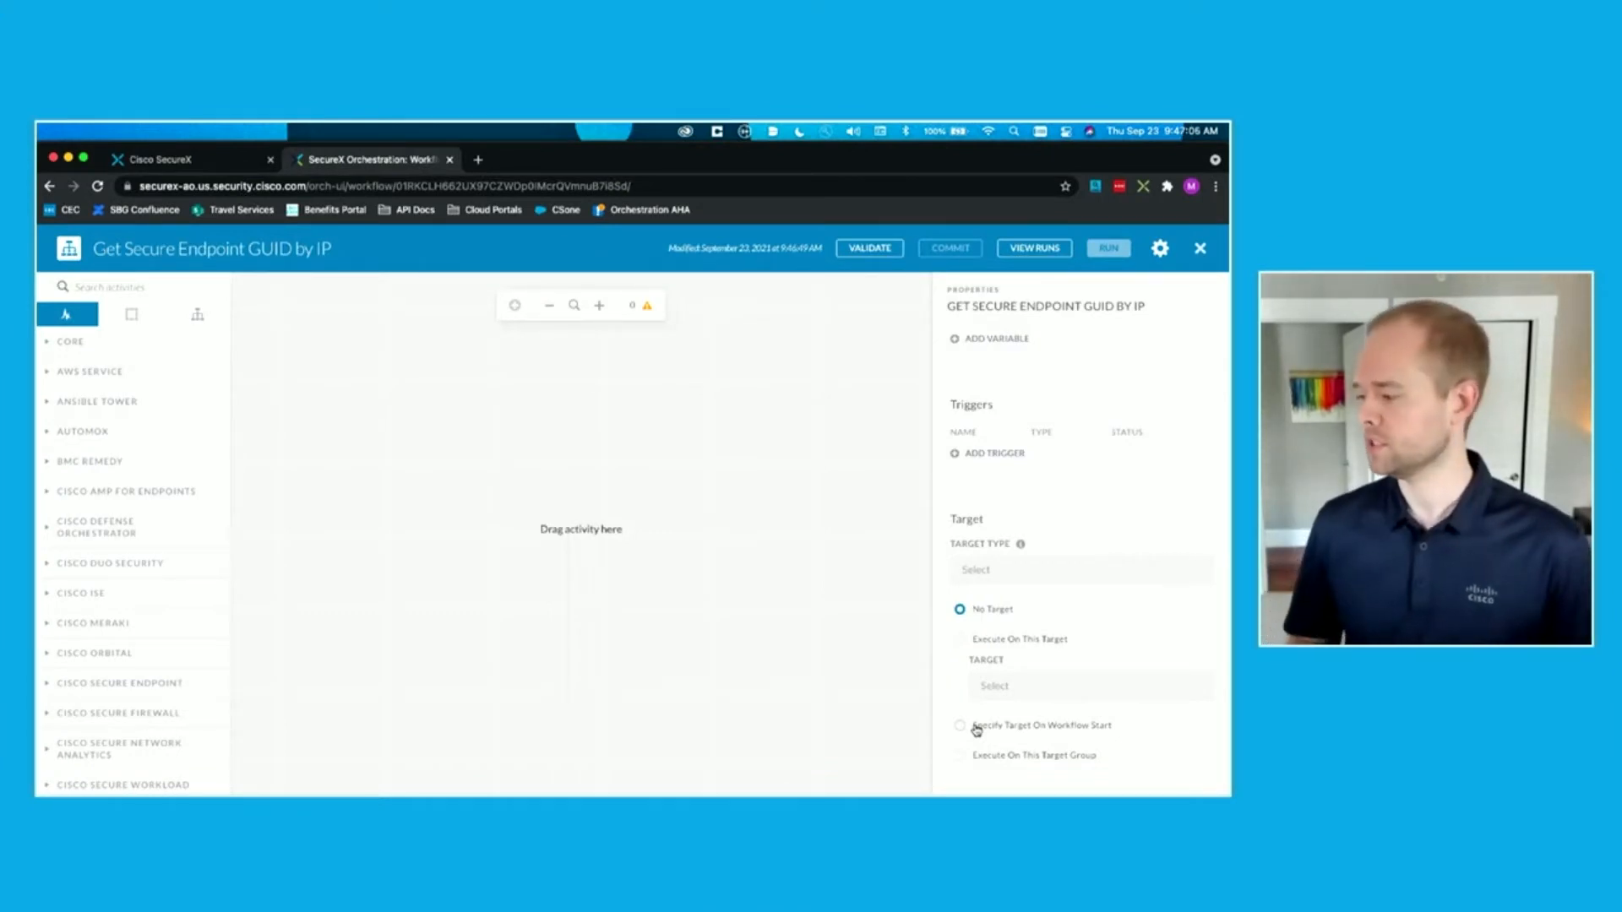
{"action": "left_click", "coordinate": [976, 730]}
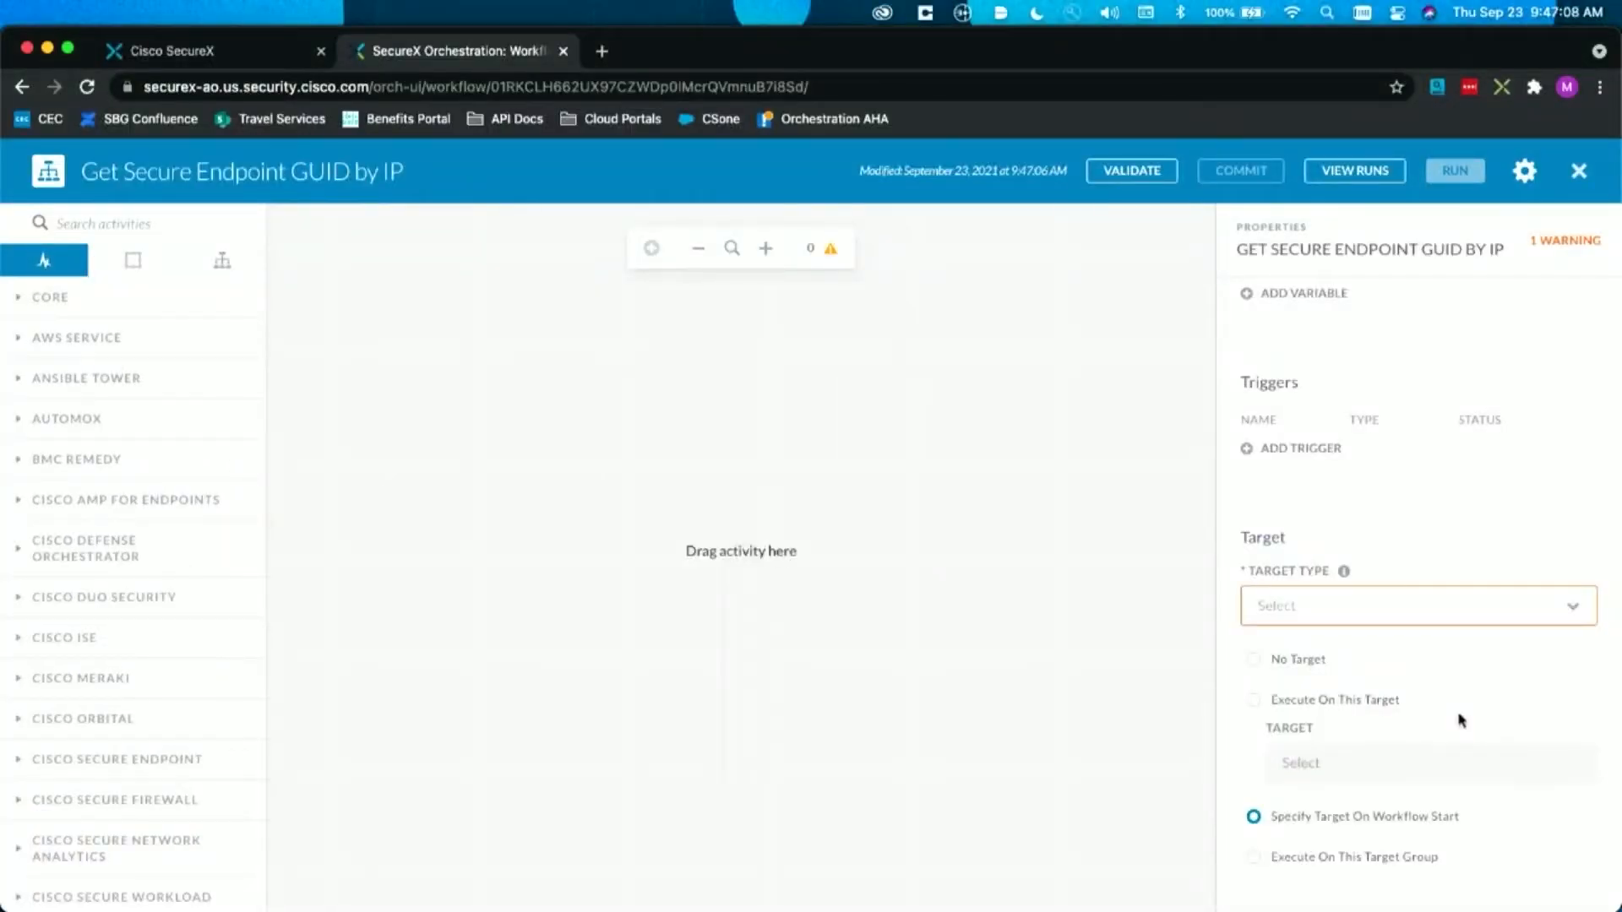
{"action": "left_click", "coordinate": [1452, 606]}
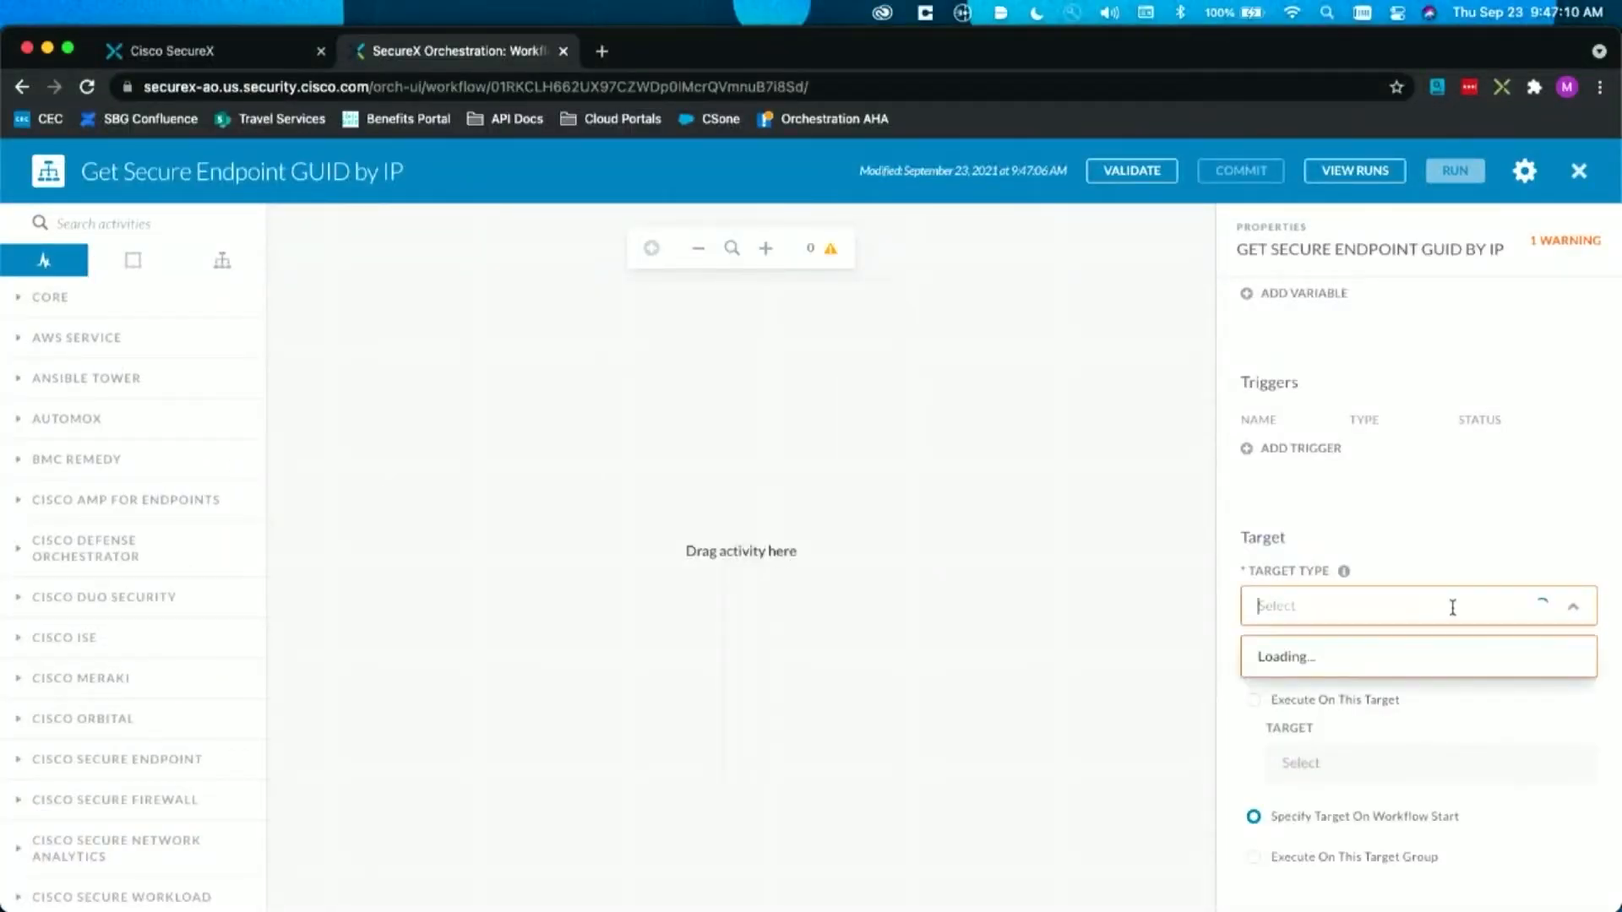
{"action": "left_click", "coordinate": [1363, 274]}
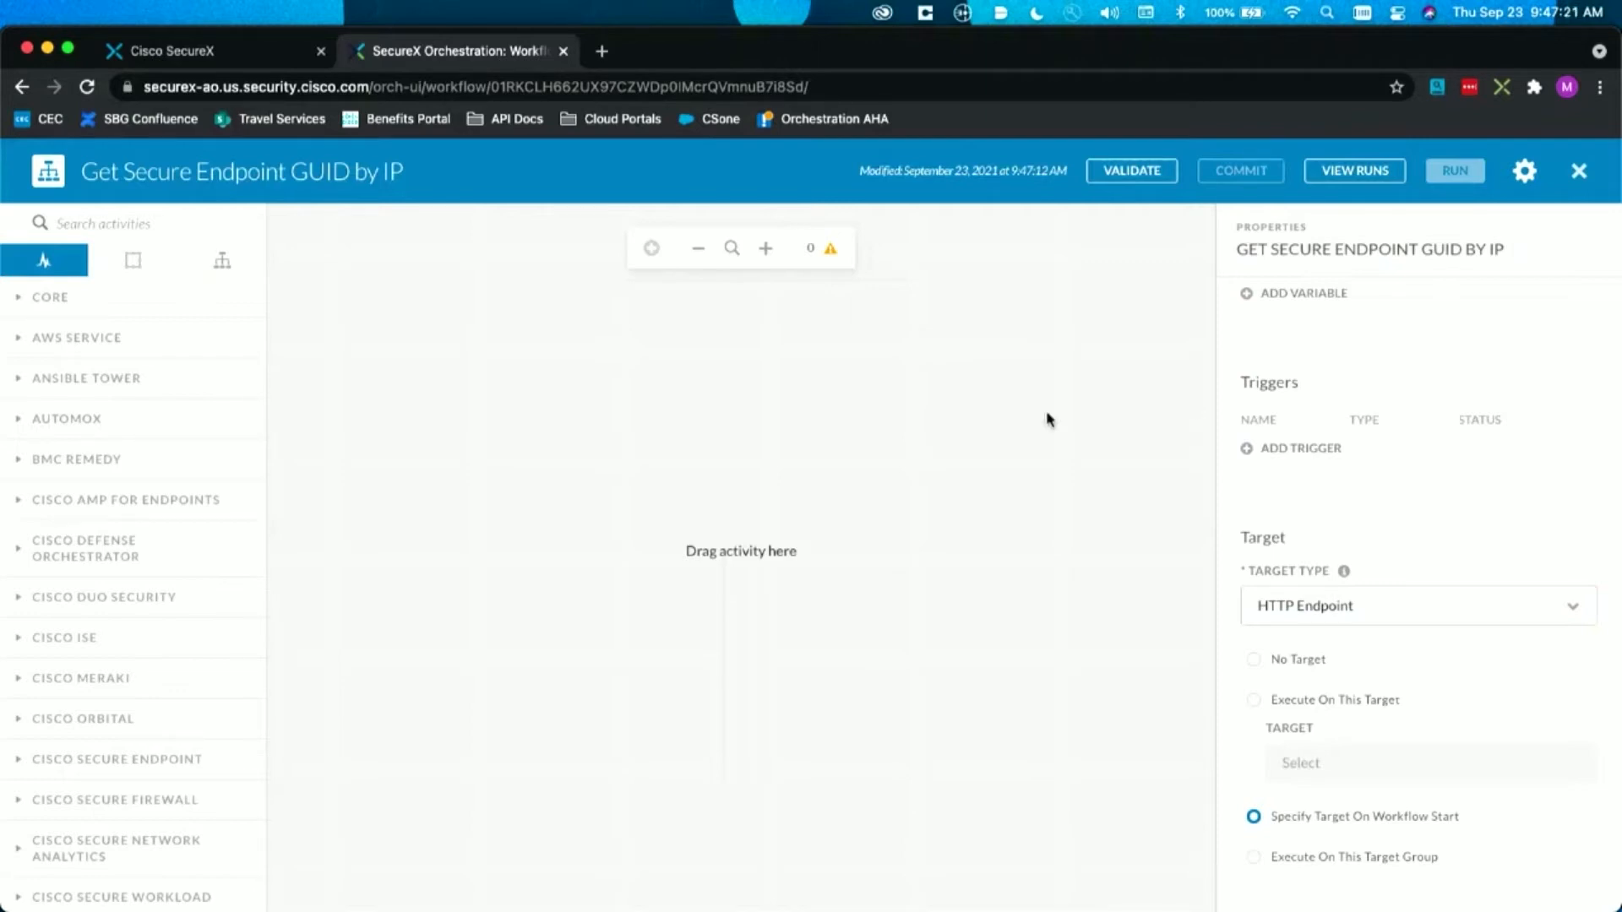
Step: Add an HTTP Request activity from the Web Service group to the empty workflow
{"action": "scroll", "coordinate": [66, 607], "scroll_direction": "down", "scroll_amount": 15}
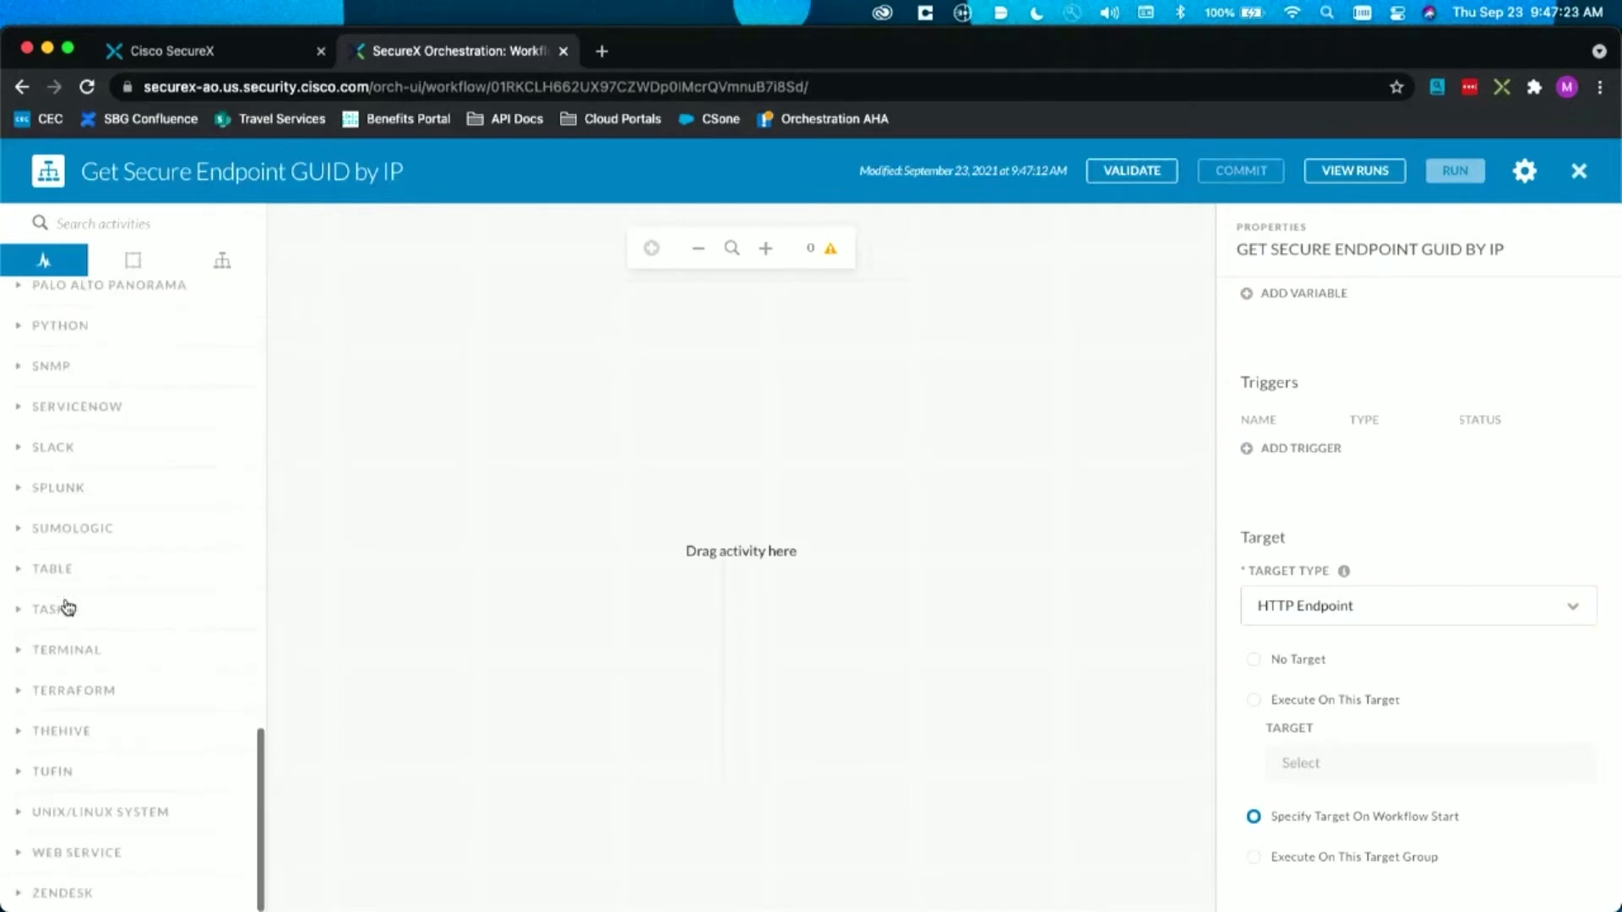
{"action": "left_click", "coordinate": [80, 853]}
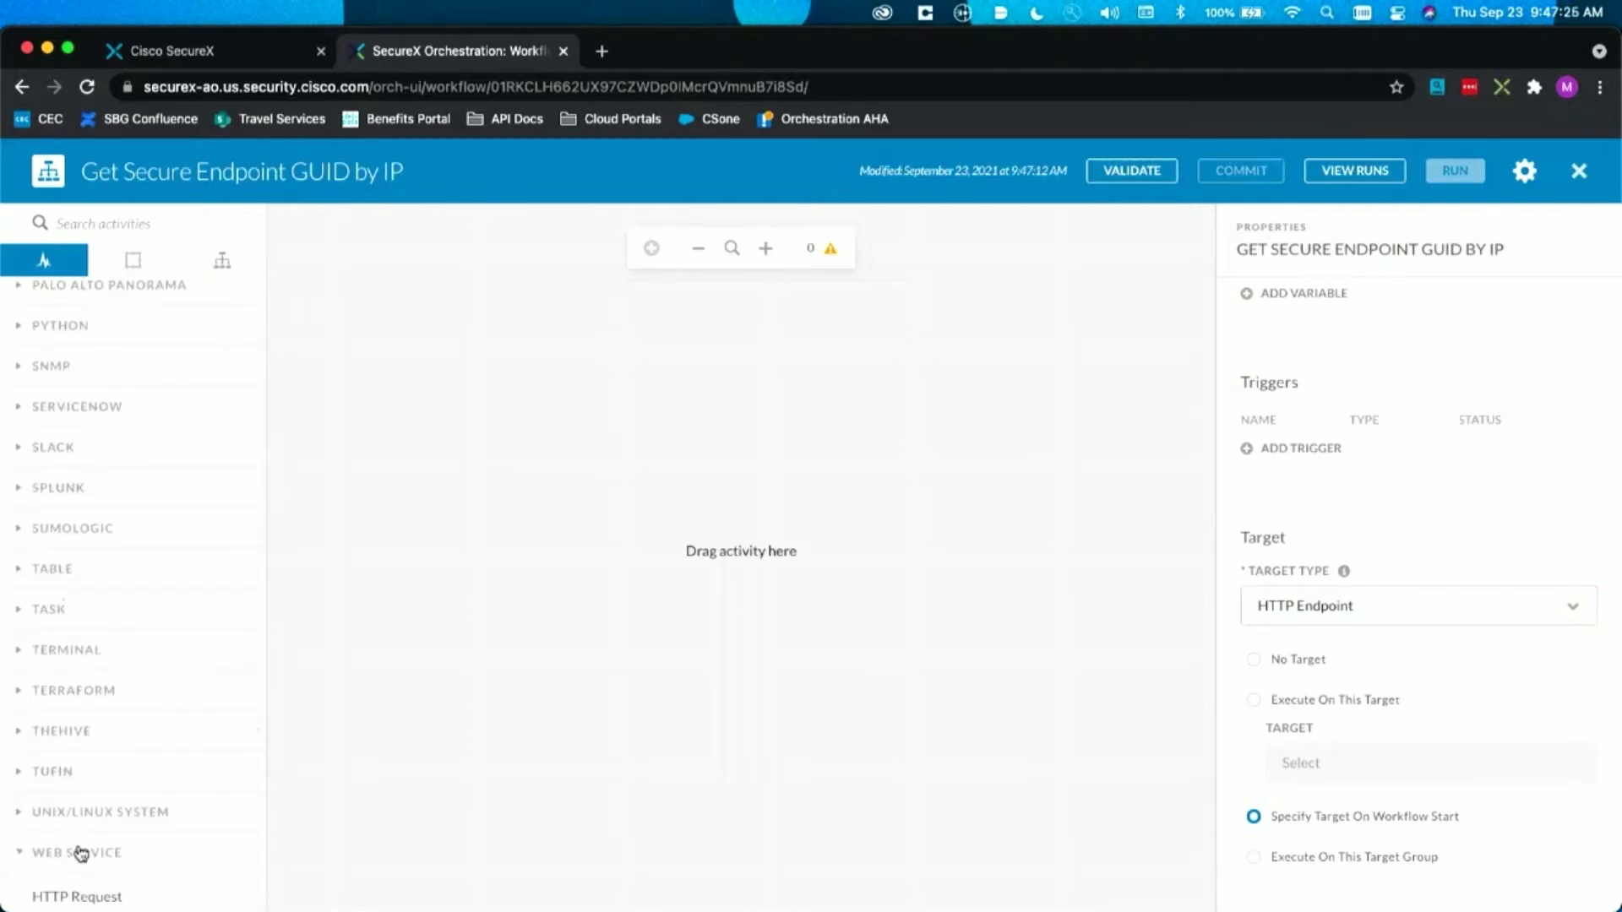
{"action": "scroll", "coordinate": [77, 849], "scroll_direction": "down", "scroll_amount": 2}
{"action": "left_click_drag", "start_coordinate": [91, 803], "coordinate": [762, 555]}
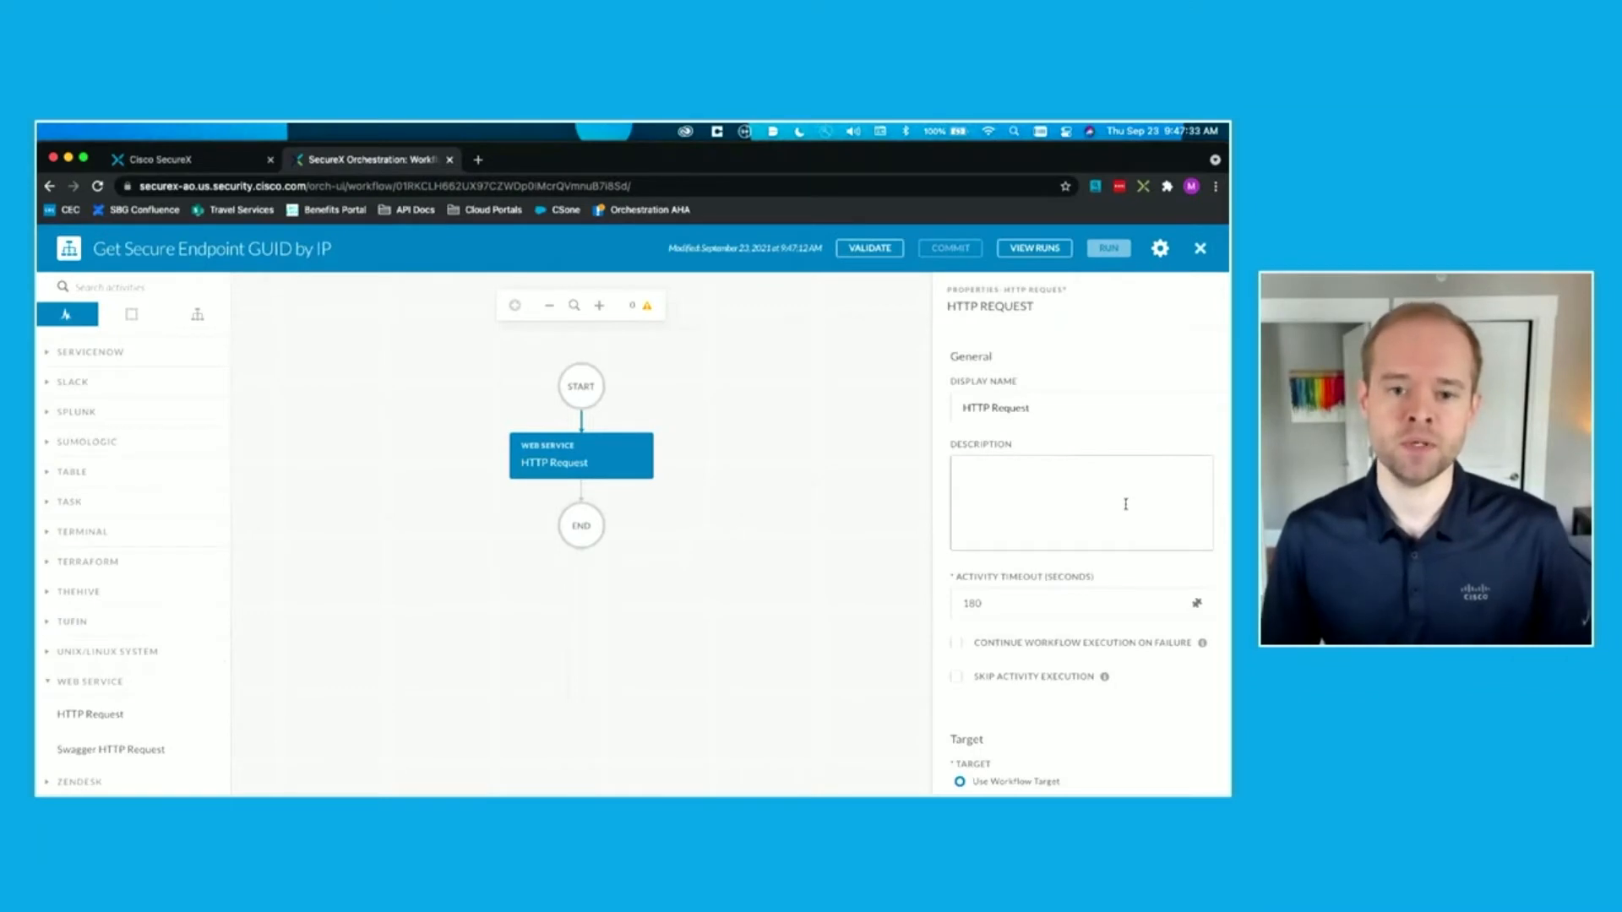
Step: Enter "computers?internal_ip=" as the HTTP Request's relative URL
{"action": "scroll", "coordinate": [1125, 504], "scroll_direction": "down", "scroll_amount": 5}
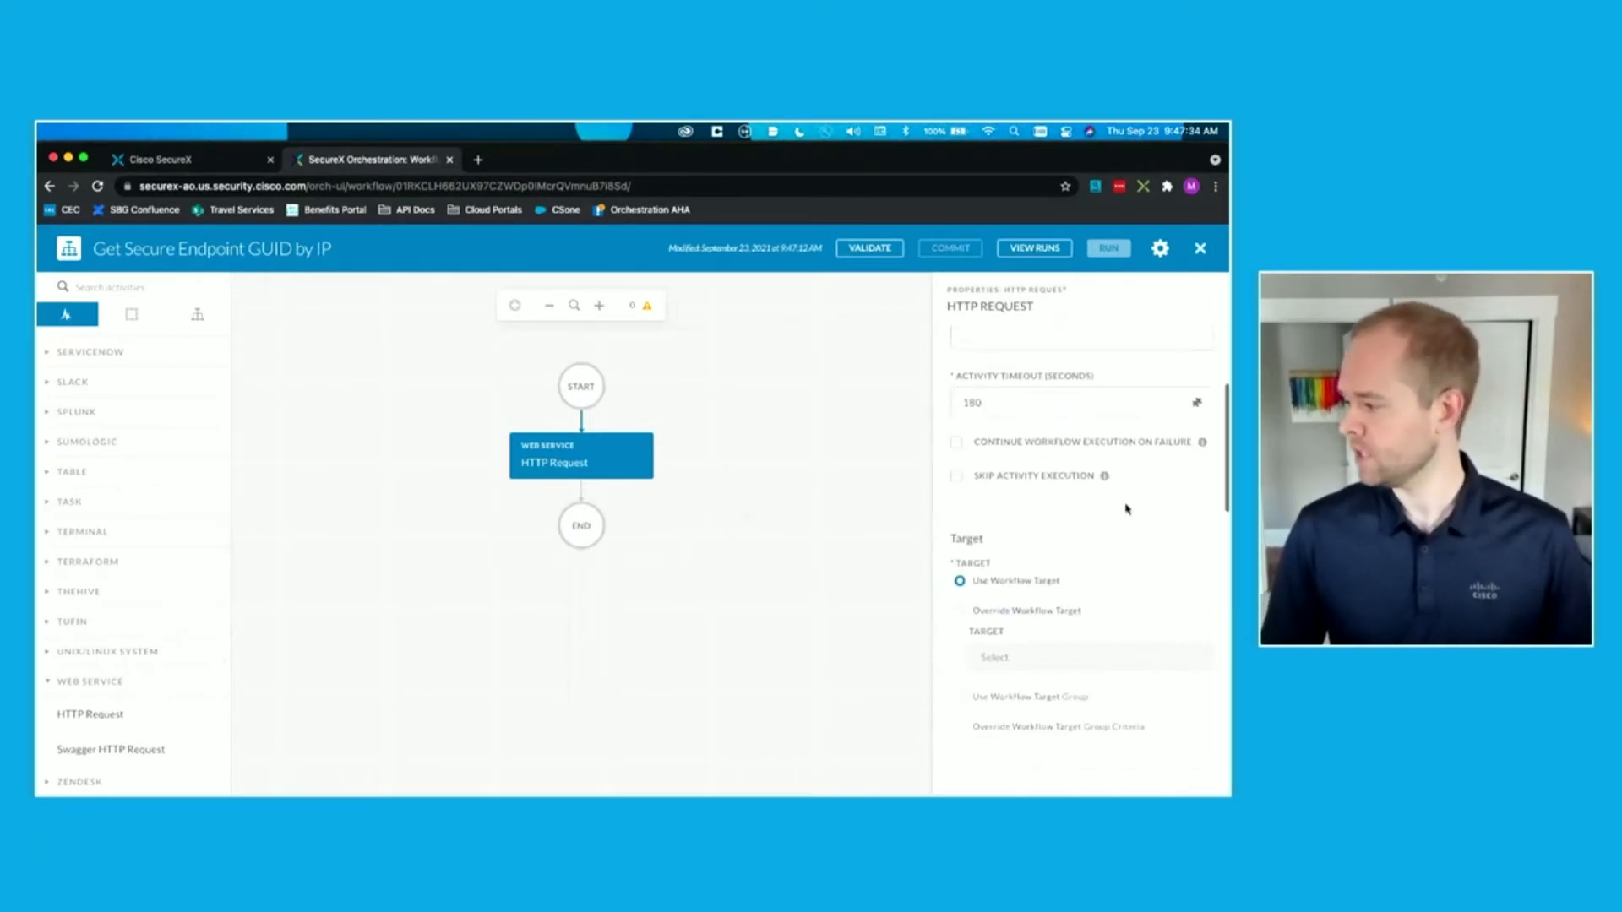
{"action": "scroll", "coordinate": [1125, 509], "scroll_direction": "down", "scroll_amount": 5}
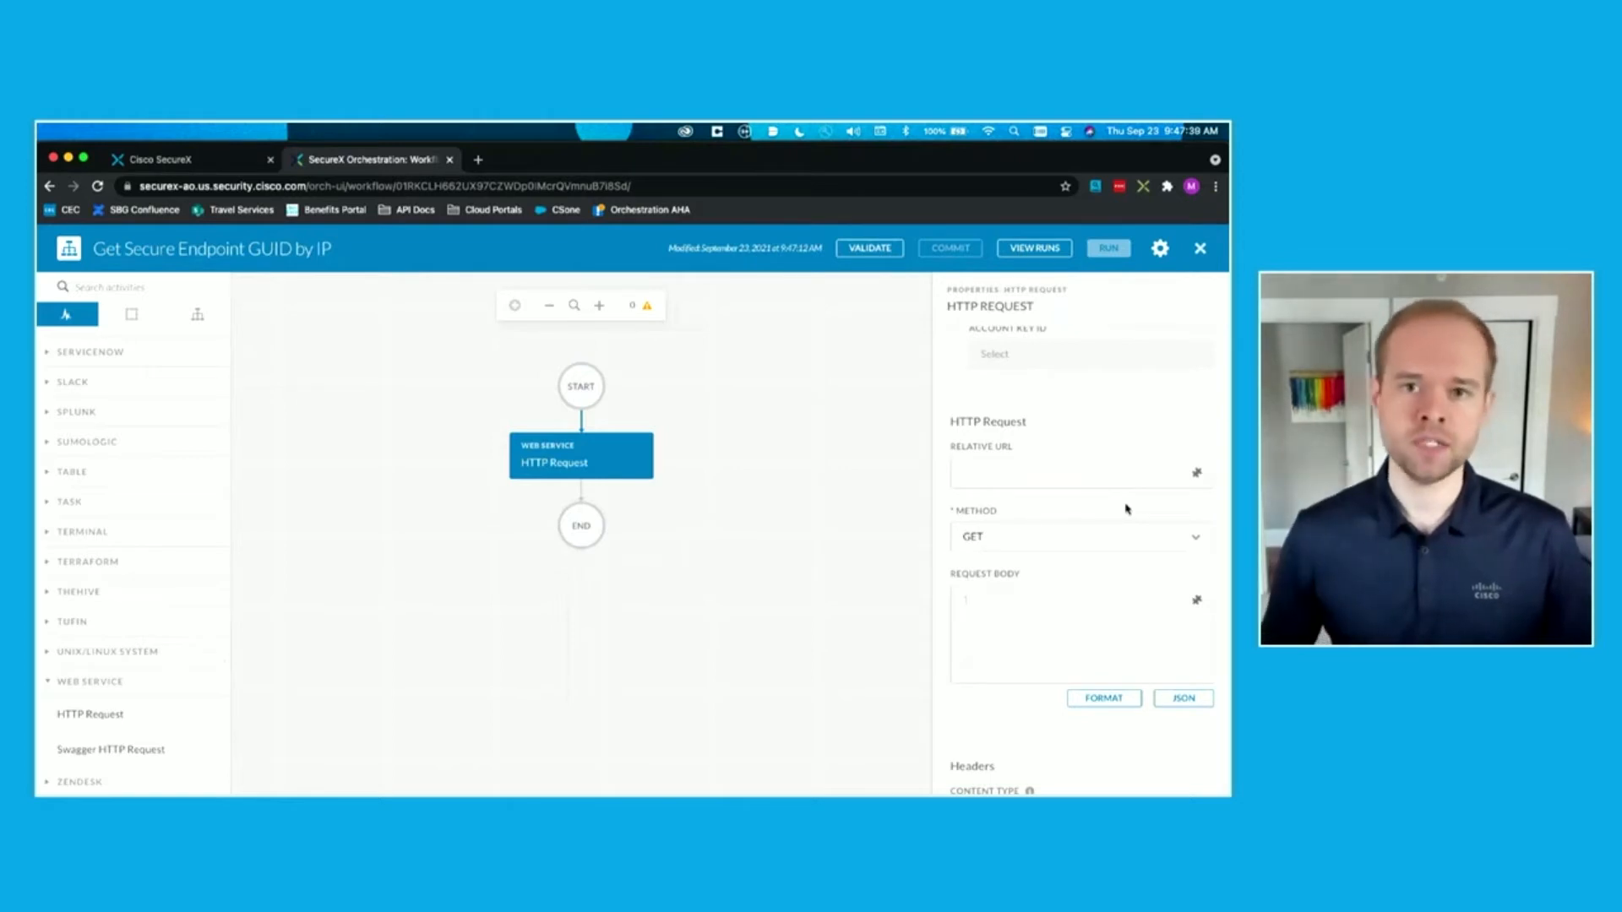
{"action": "scroll", "coordinate": [1128, 508], "scroll_direction": "down", "scroll_amount": 1}
{"action": "left_click", "coordinate": [1098, 455]}
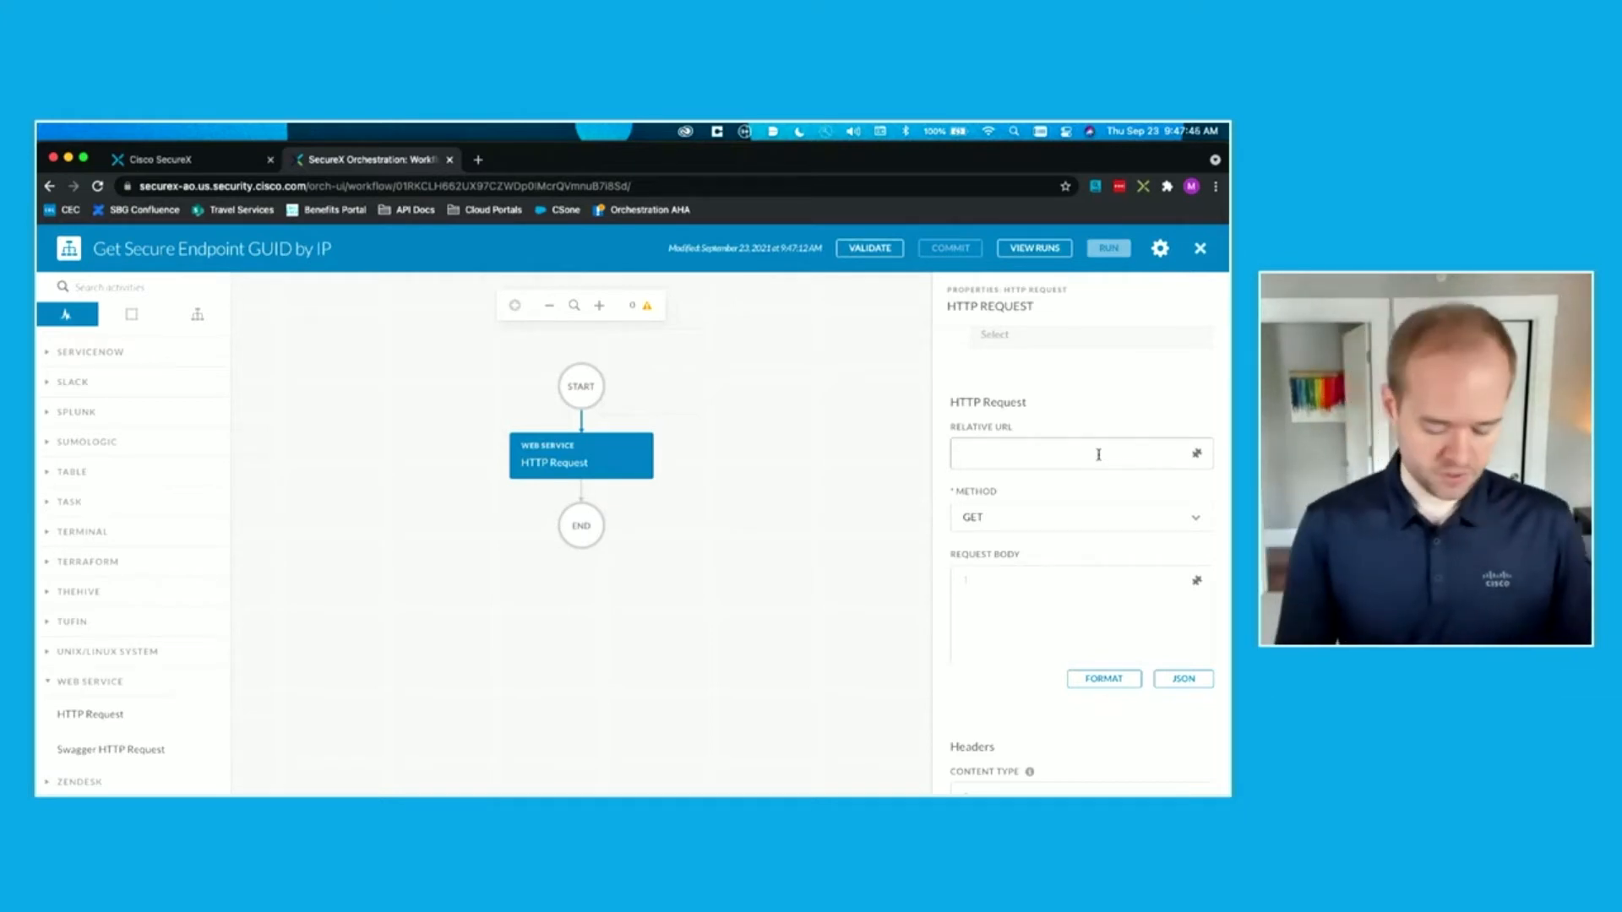
{"action": "type", "text": "computers?"}
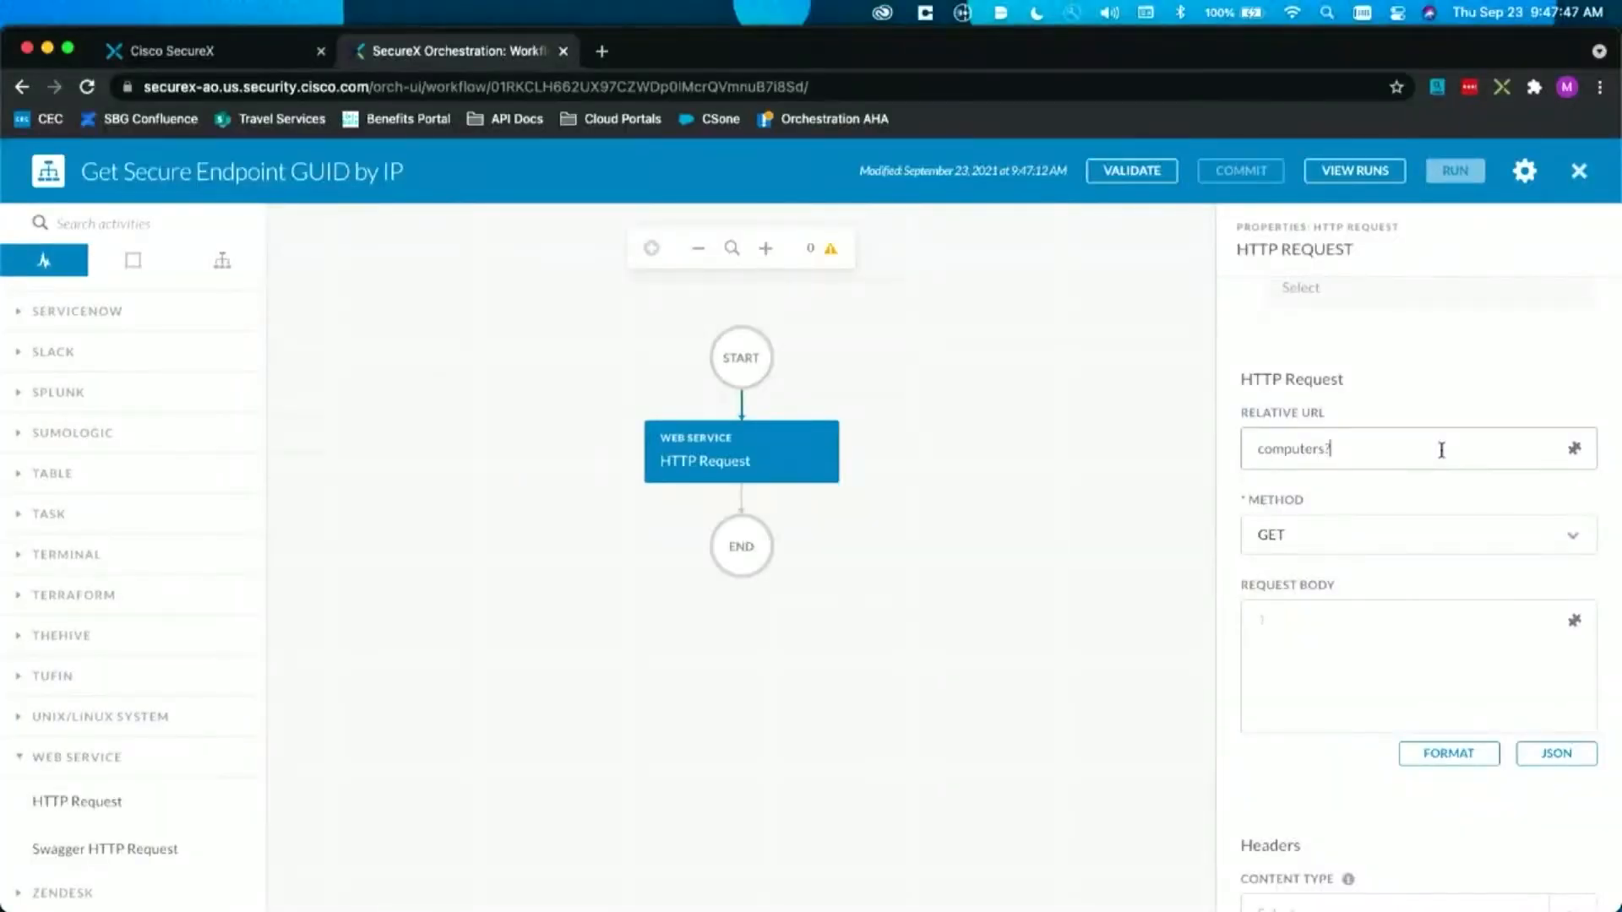
{"action": "type", "text": "internal_ip="}
Step: Append the workflow's IP Address input variable and "&limit=1" to the HTTP Request's relative URL
{"action": "left_click", "coordinate": [1573, 449]}
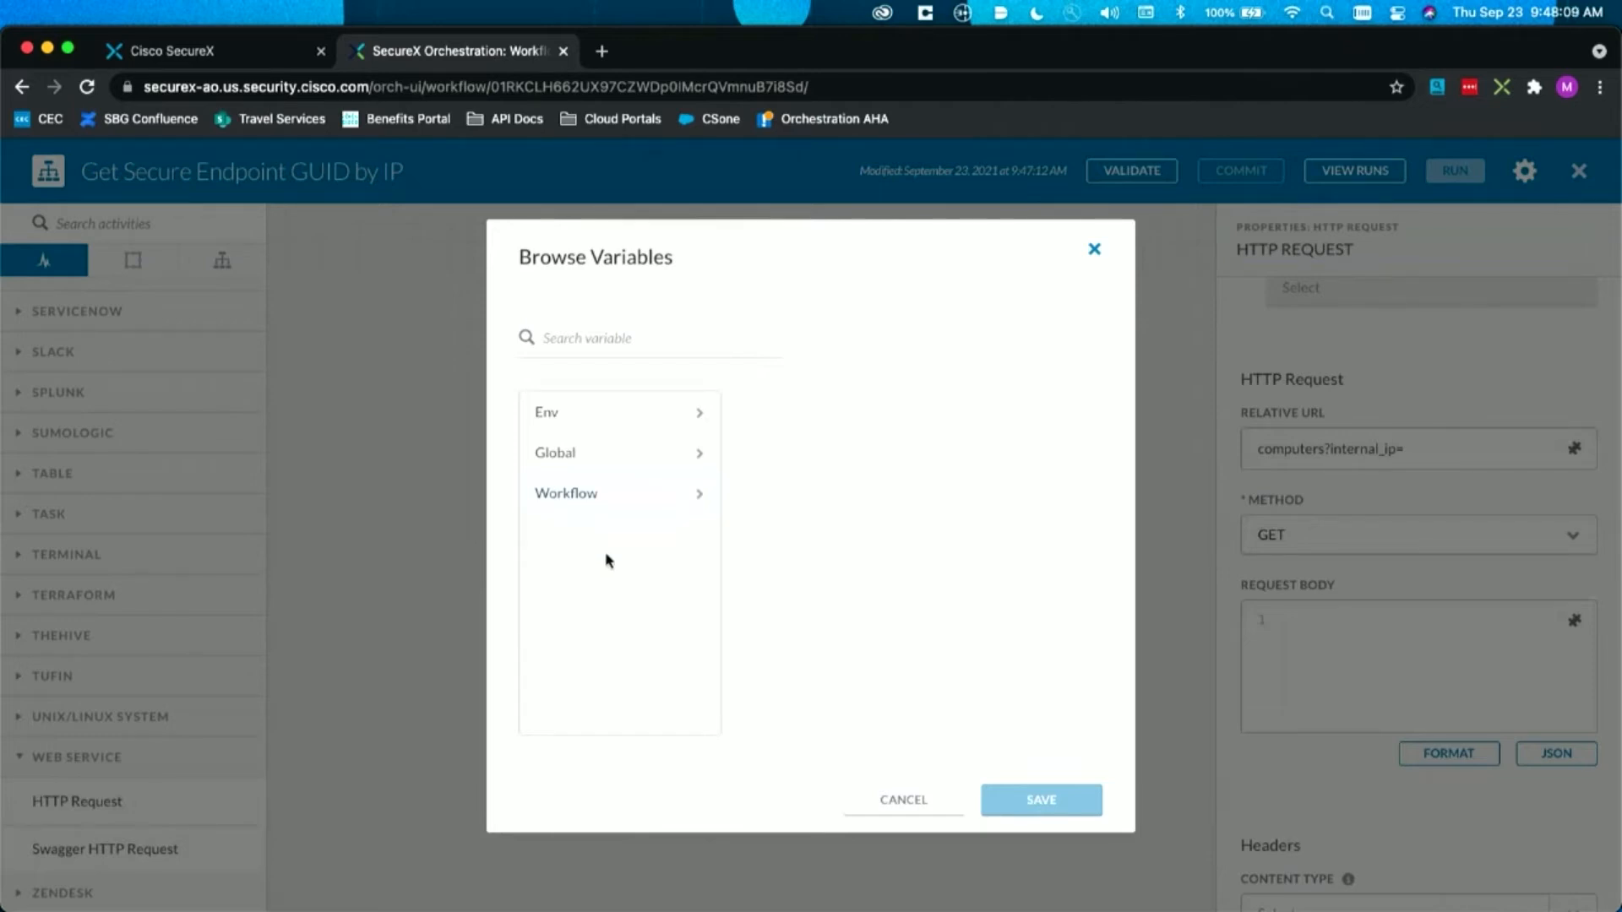
{"action": "left_click", "coordinate": [636, 498]}
{"action": "left_click", "coordinate": [851, 413]}
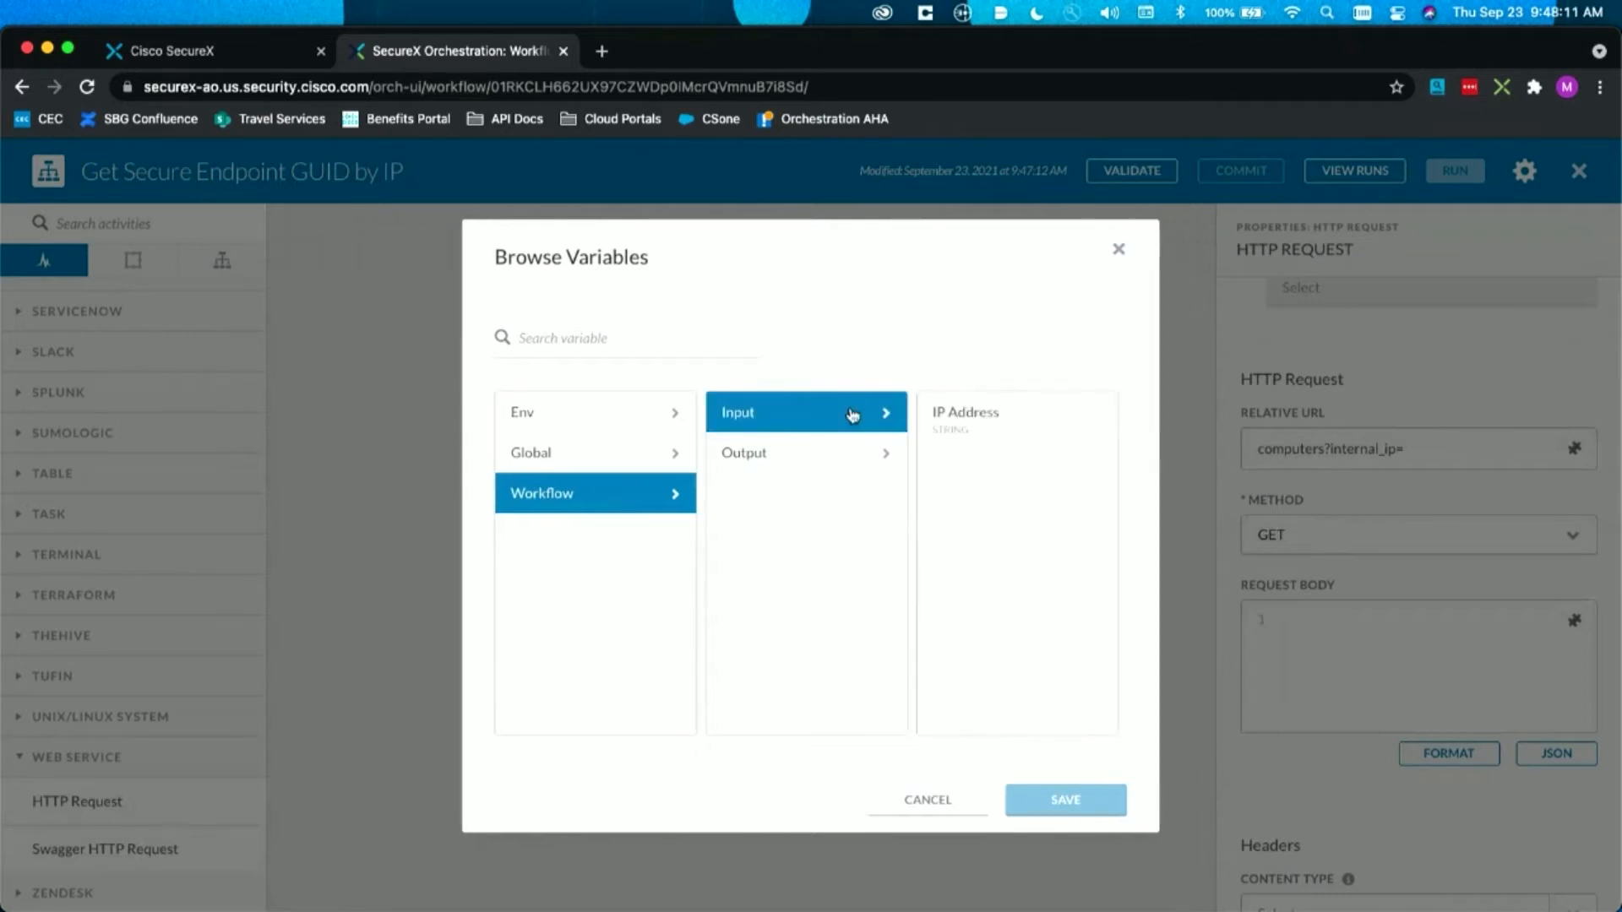
{"action": "left_click", "coordinate": [998, 429]}
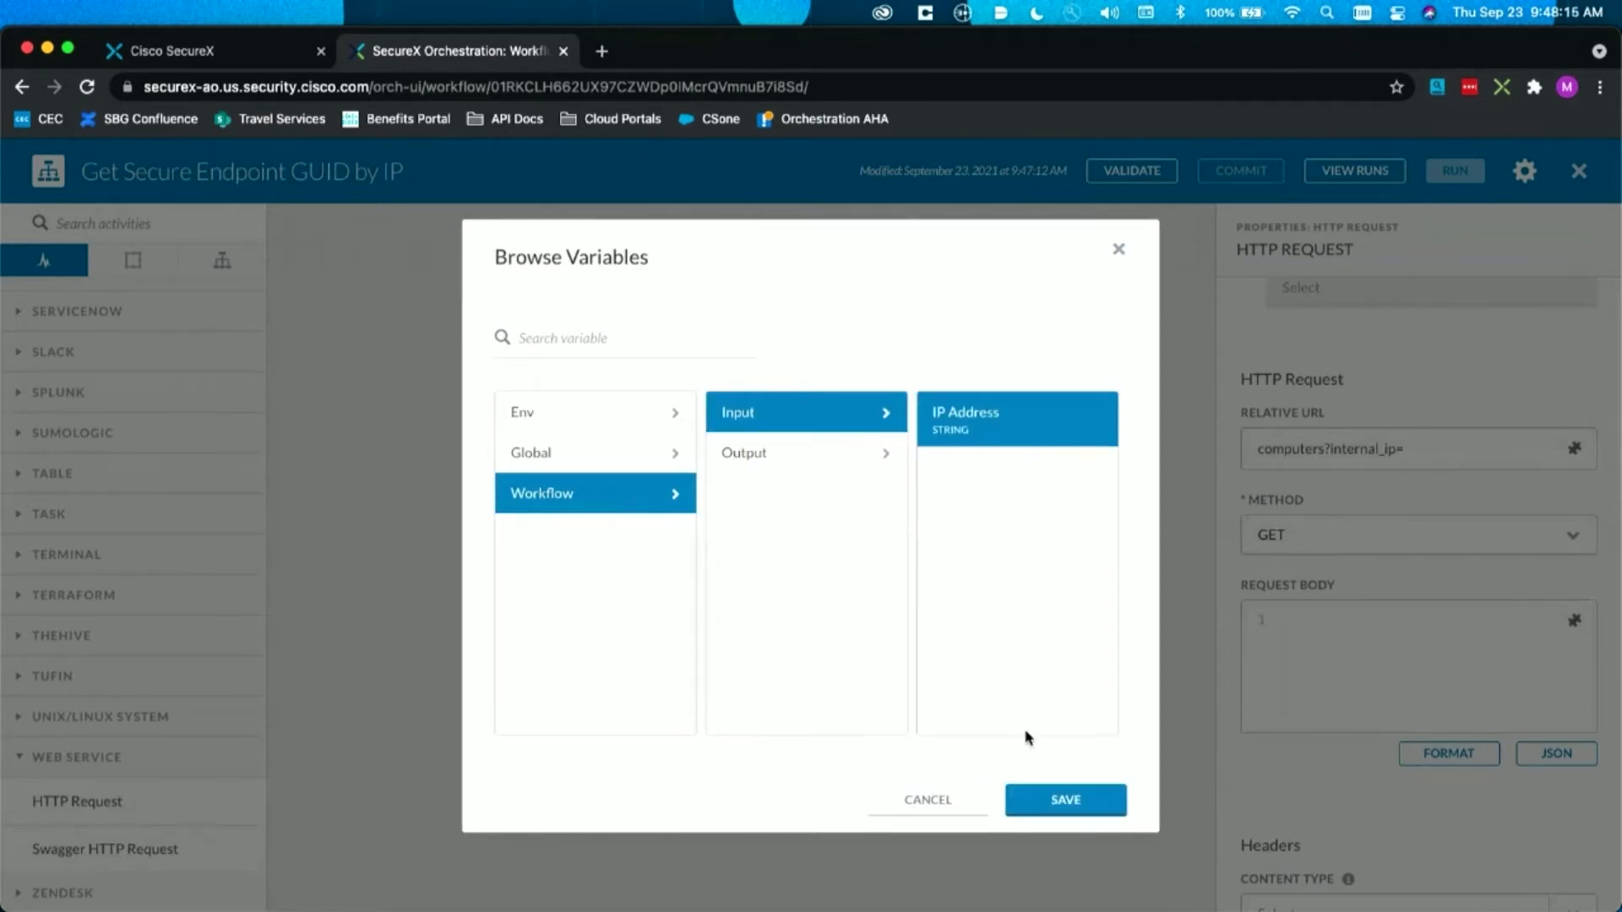
{"action": "left_click", "coordinate": [1071, 810]}
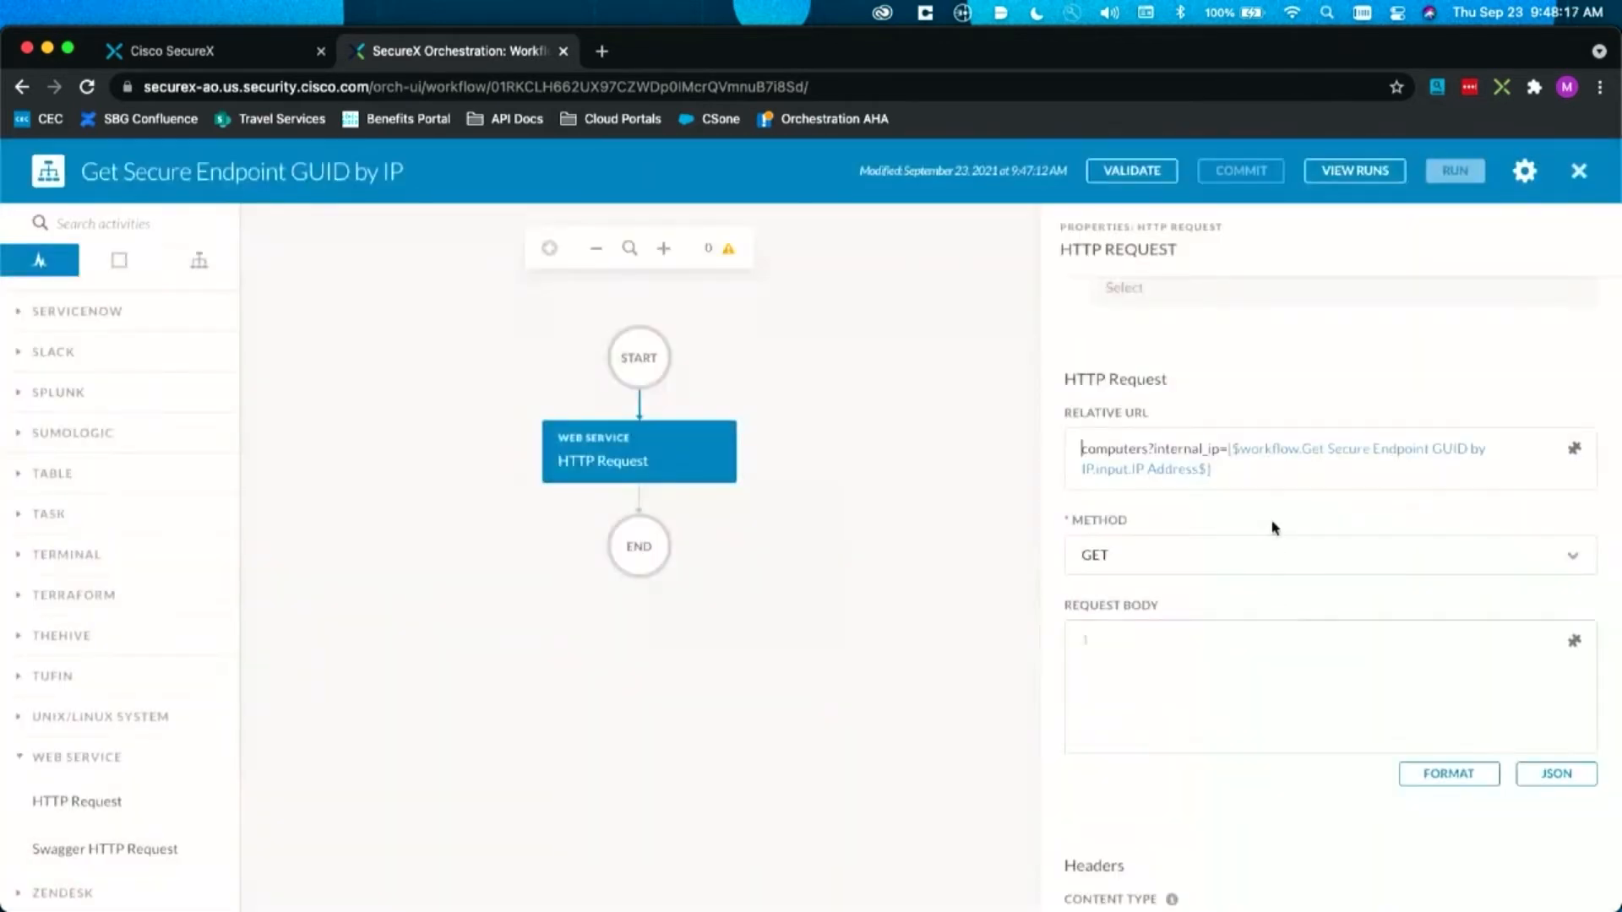
{"action": "left_click", "coordinate": [1267, 473]}
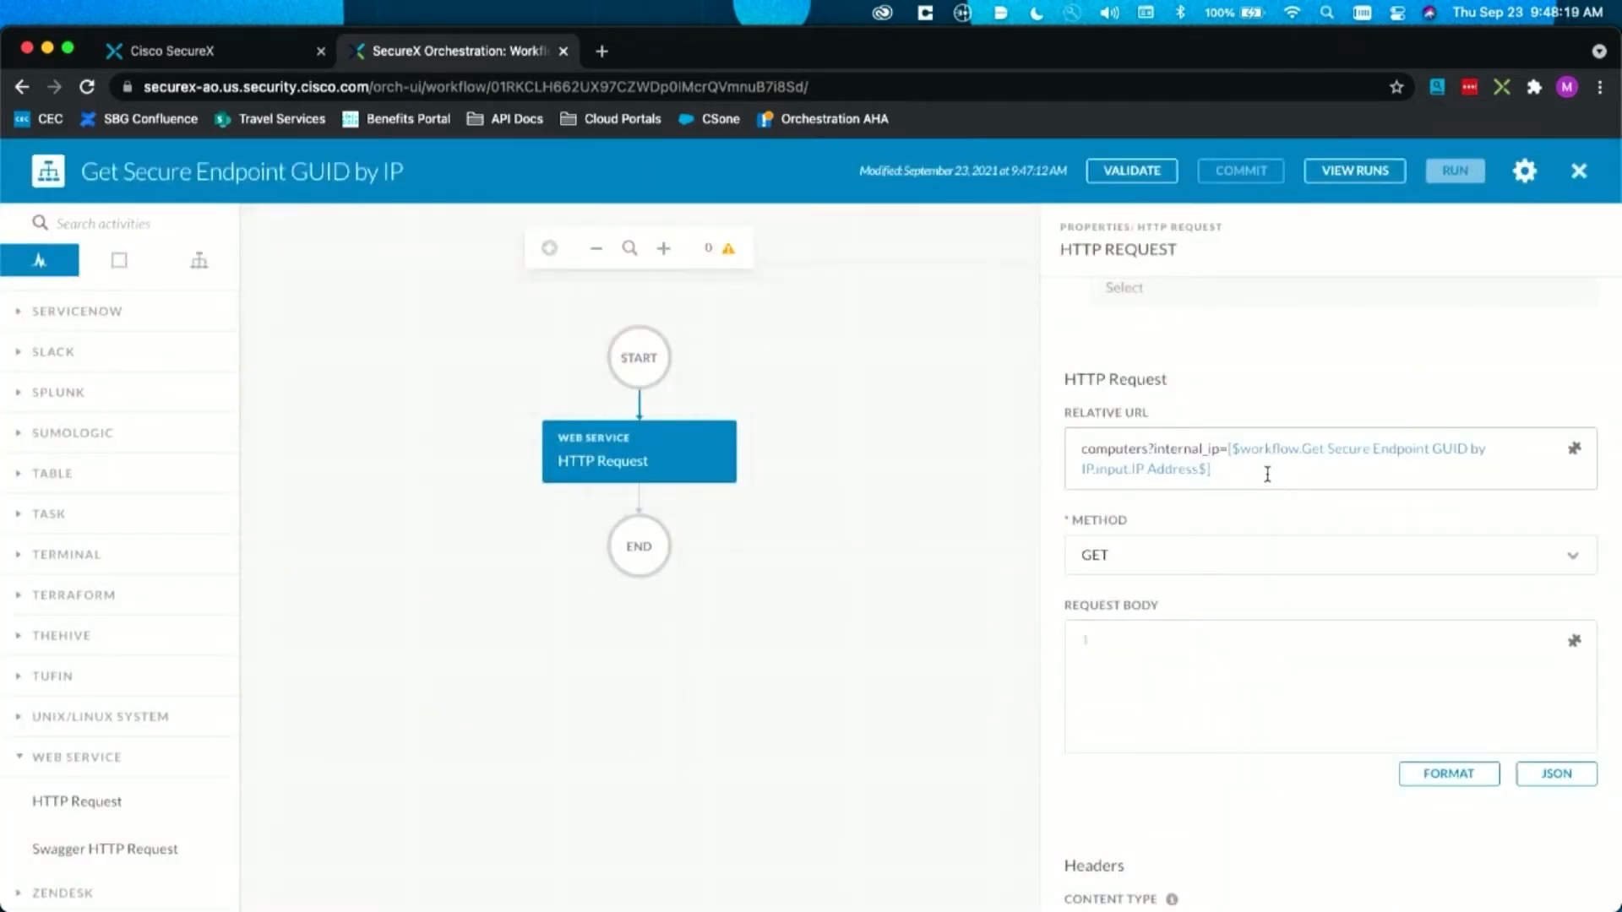
{"action": "type", "text": "&limit=1"}
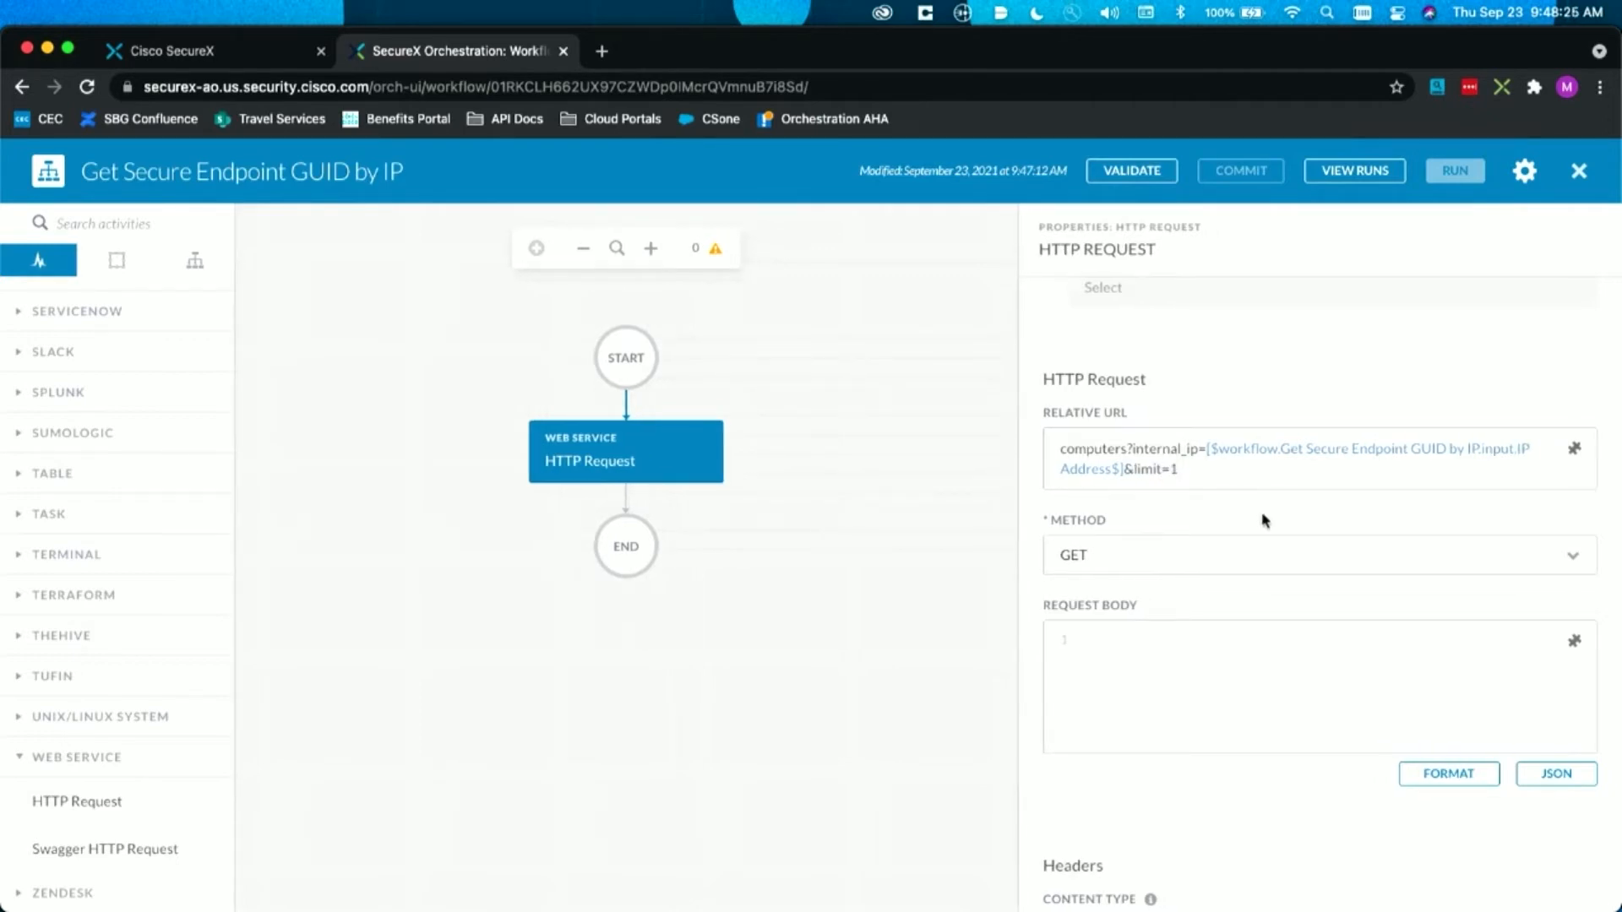
Step: Enable Continue on HTTP Error Status Code for the HTTP Request and deselect the activity
{"action": "scroll", "coordinate": [1274, 714], "scroll_direction": "down", "scroll_amount": 7}
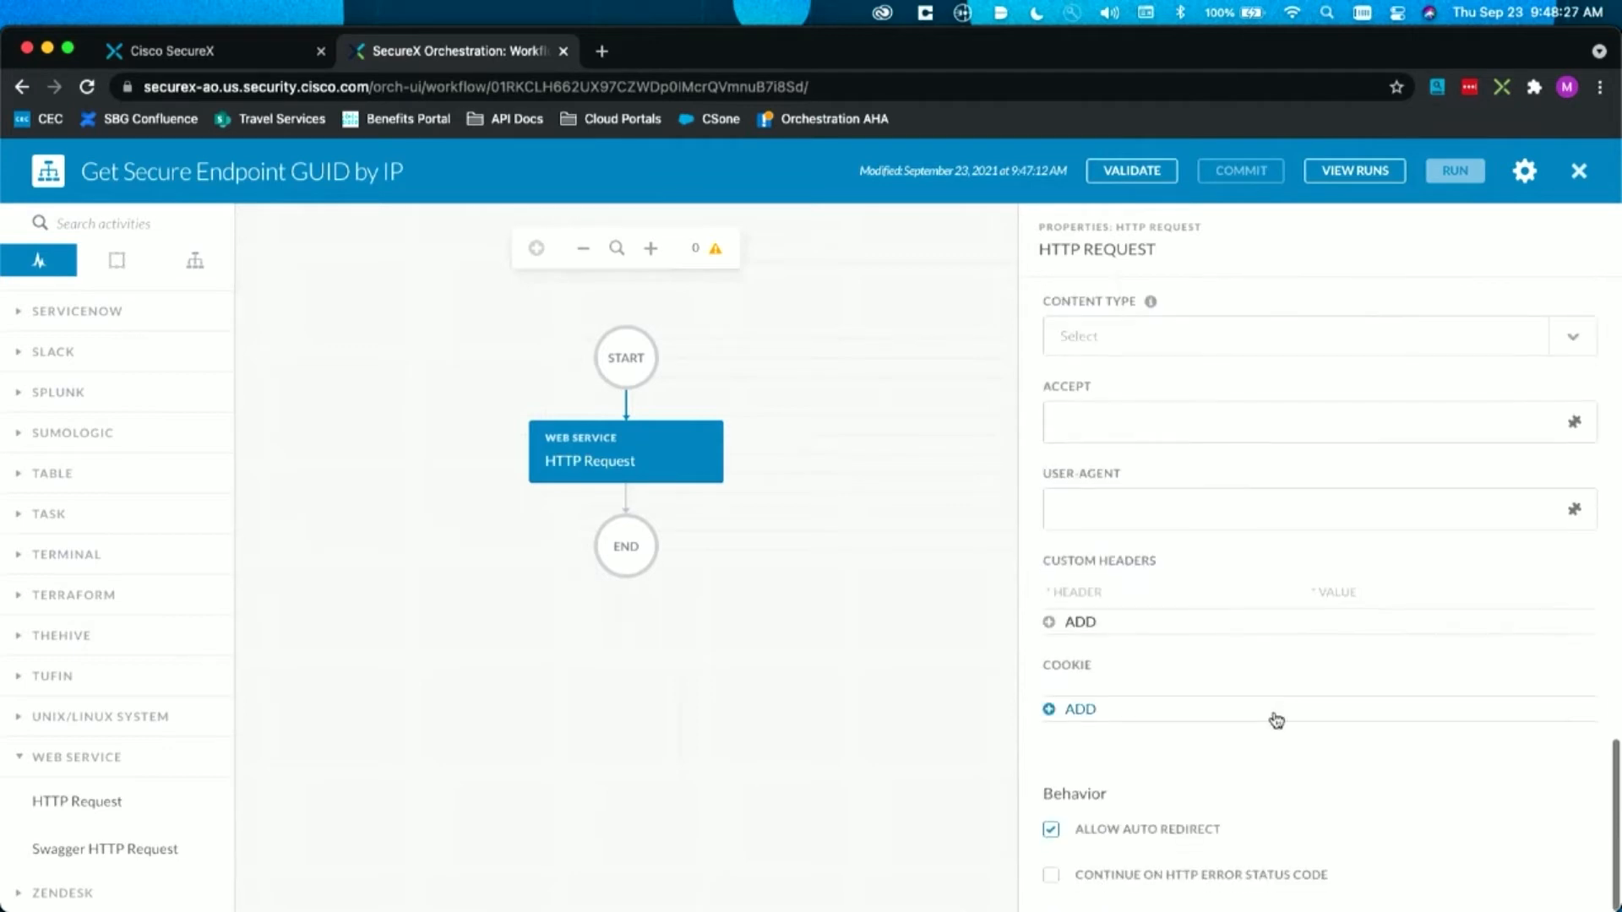
{"action": "left_click", "coordinate": [1090, 879]}
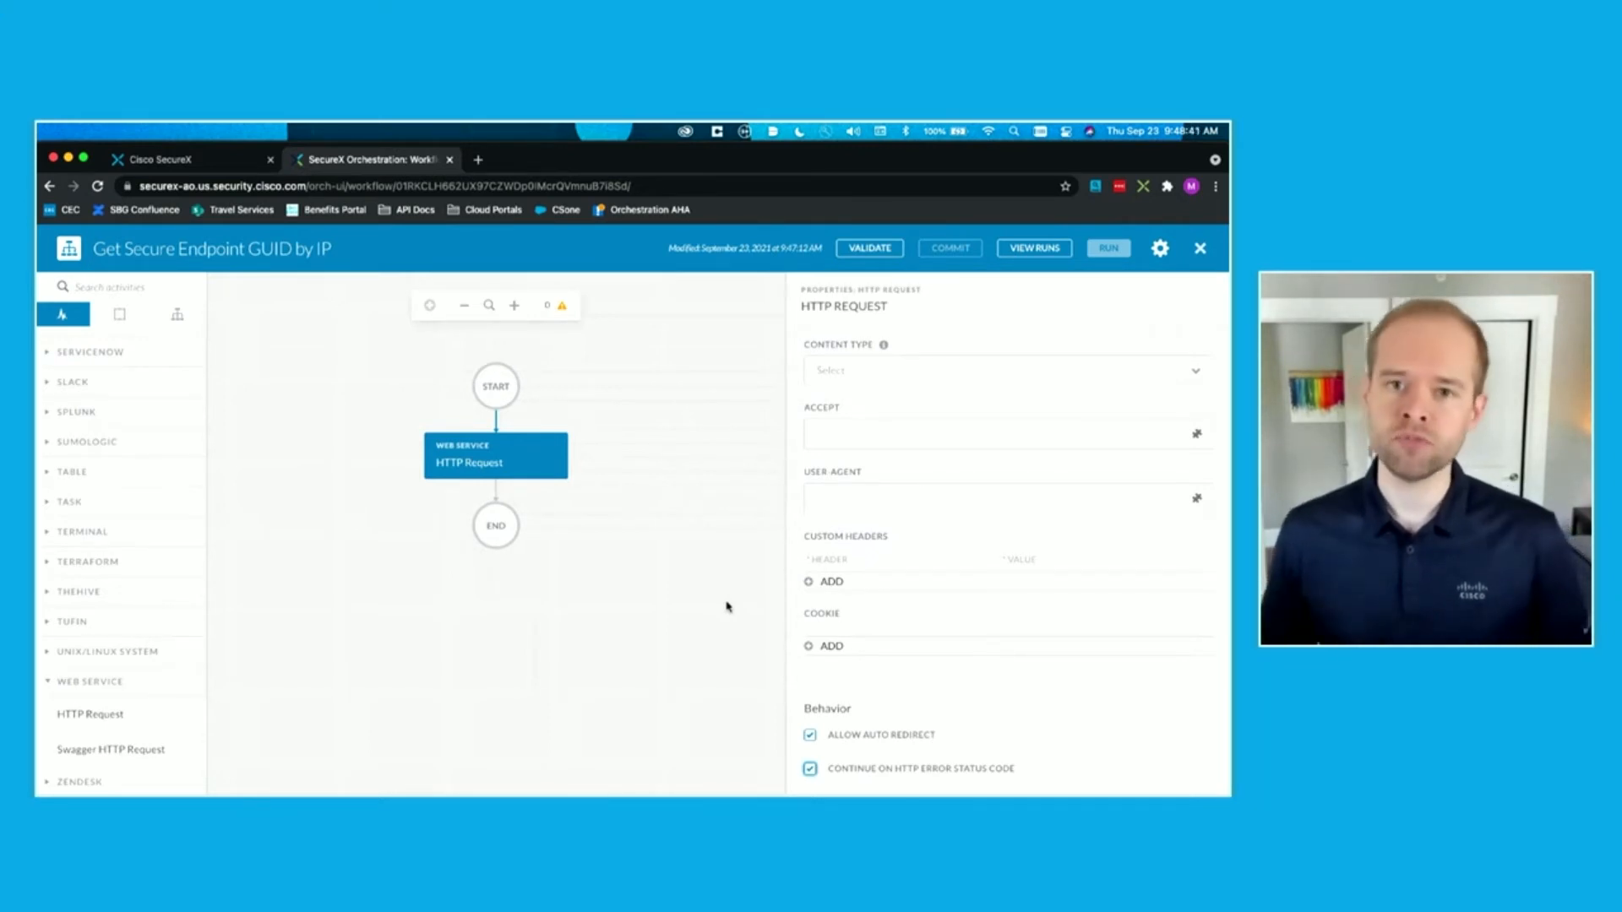
{"action": "left_click", "coordinate": [378, 534]}
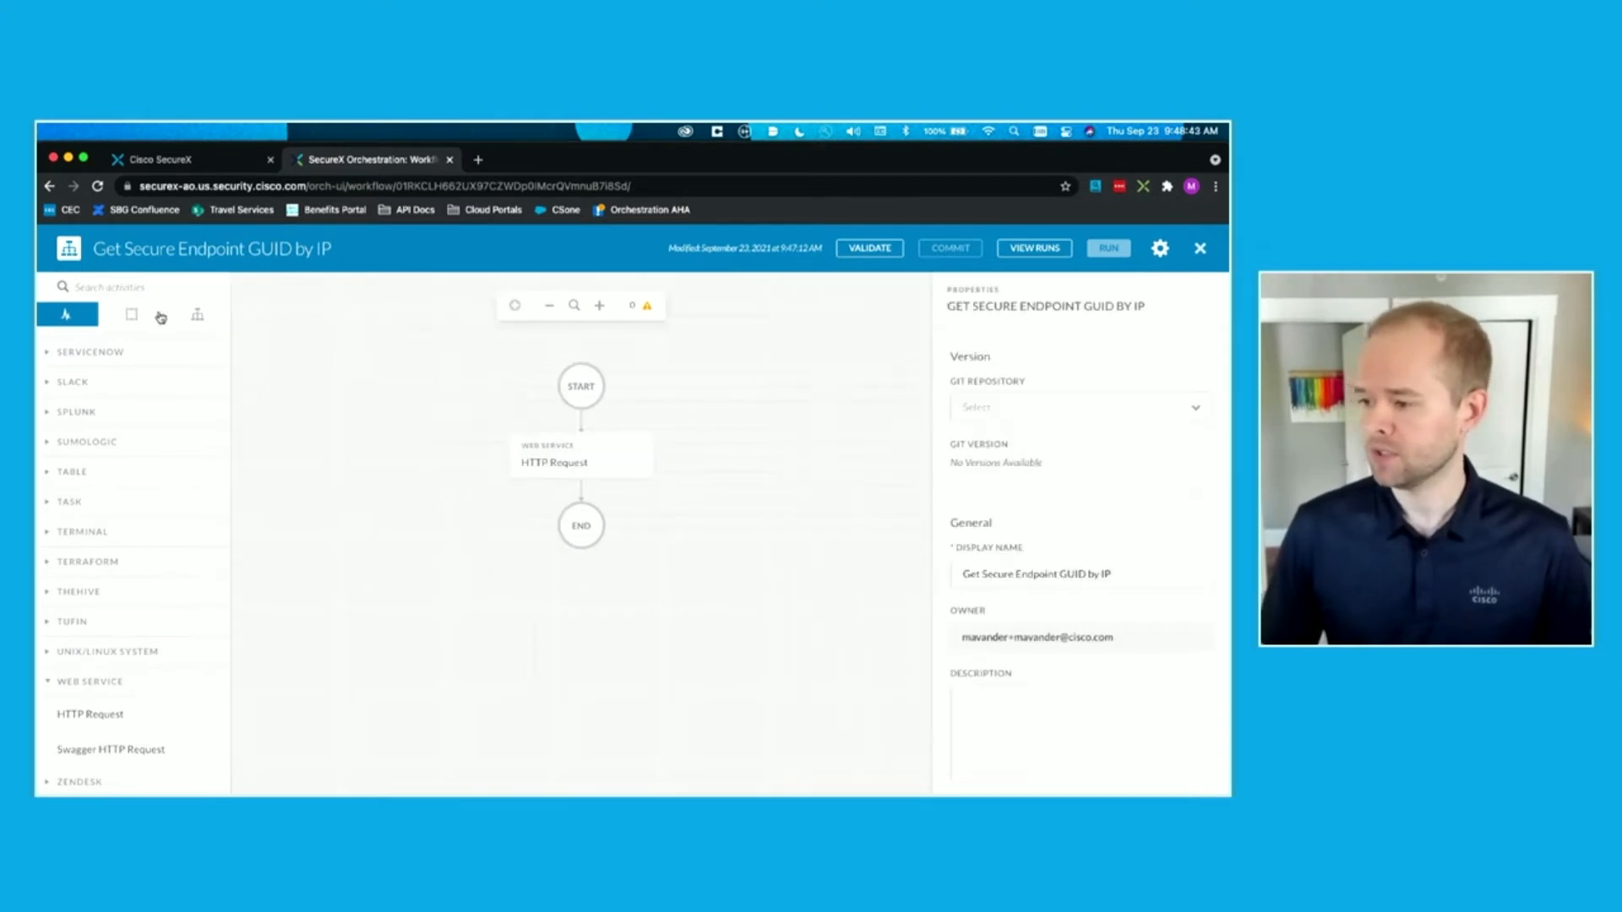
Step: Add a Condition Block from the logic elements between the HTTP Request and the workflow's end
{"action": "left_click", "coordinate": [151, 317]}
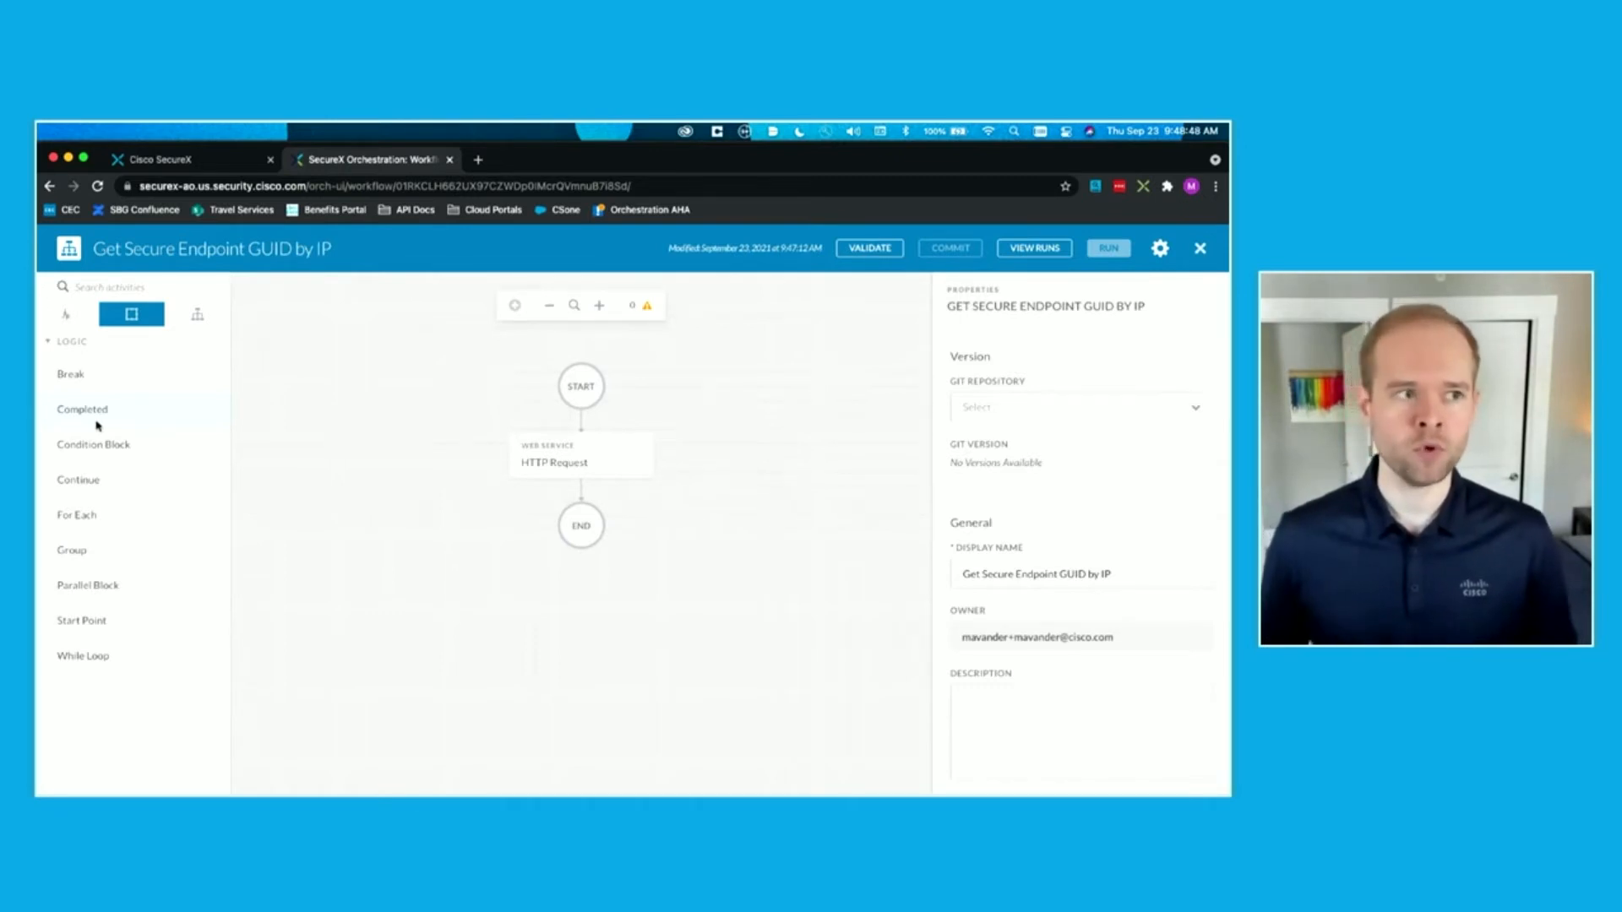
{"action": "left_click_drag", "start_coordinate": [89, 445], "coordinate": [538, 484]}
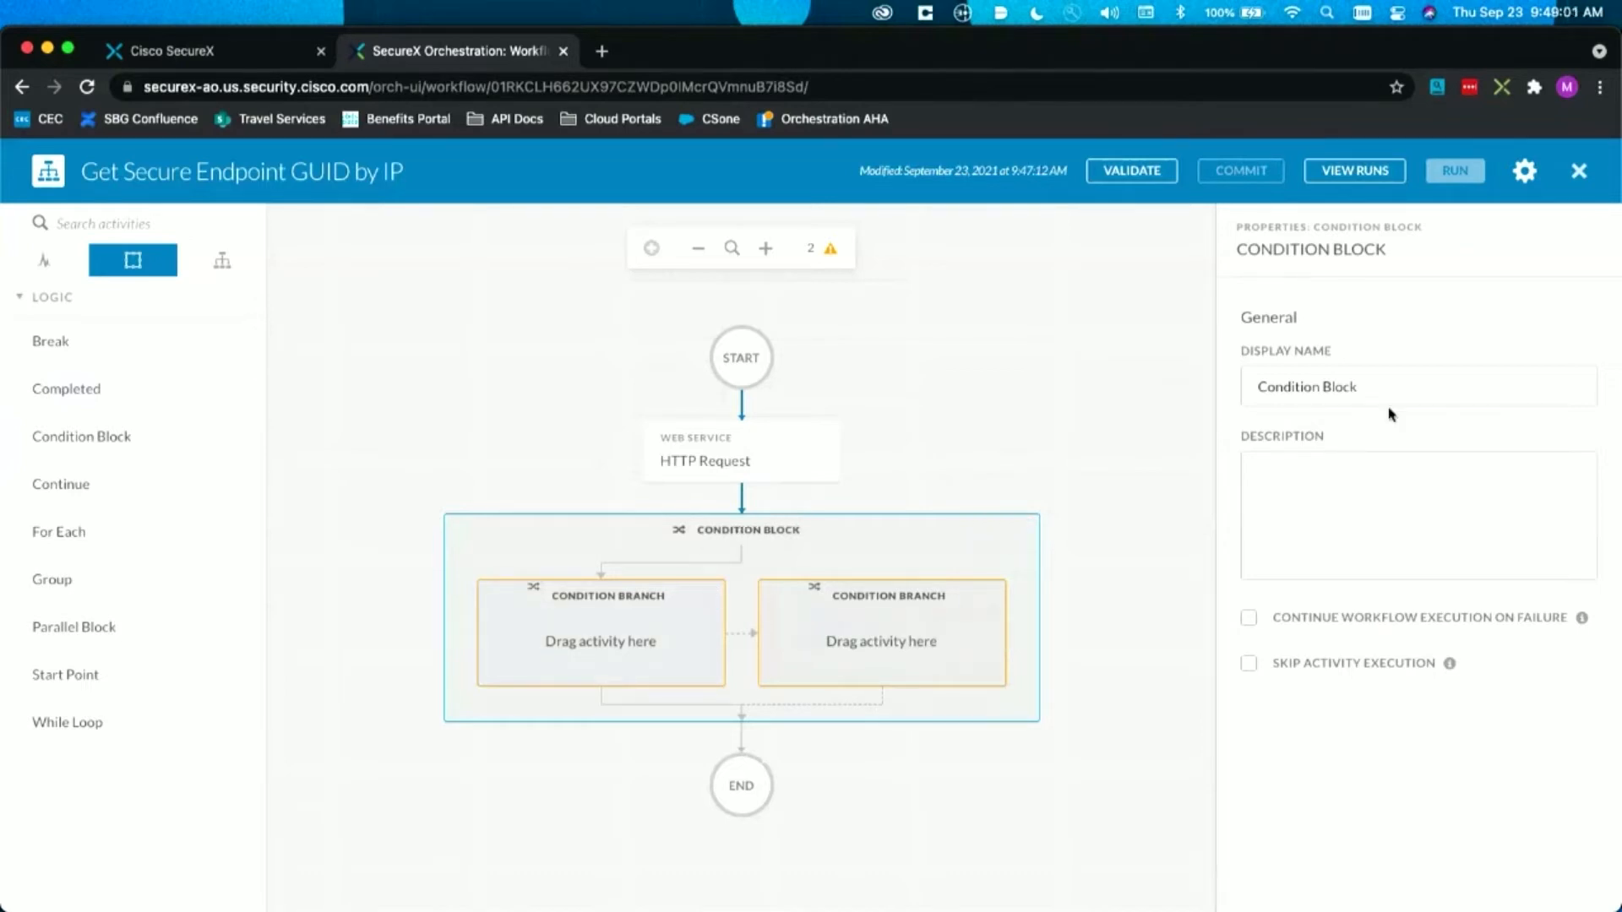
Step: Rename the Condition Block to "Was the request successful?"
{"action": "triple_click", "coordinate": [1445, 392]}
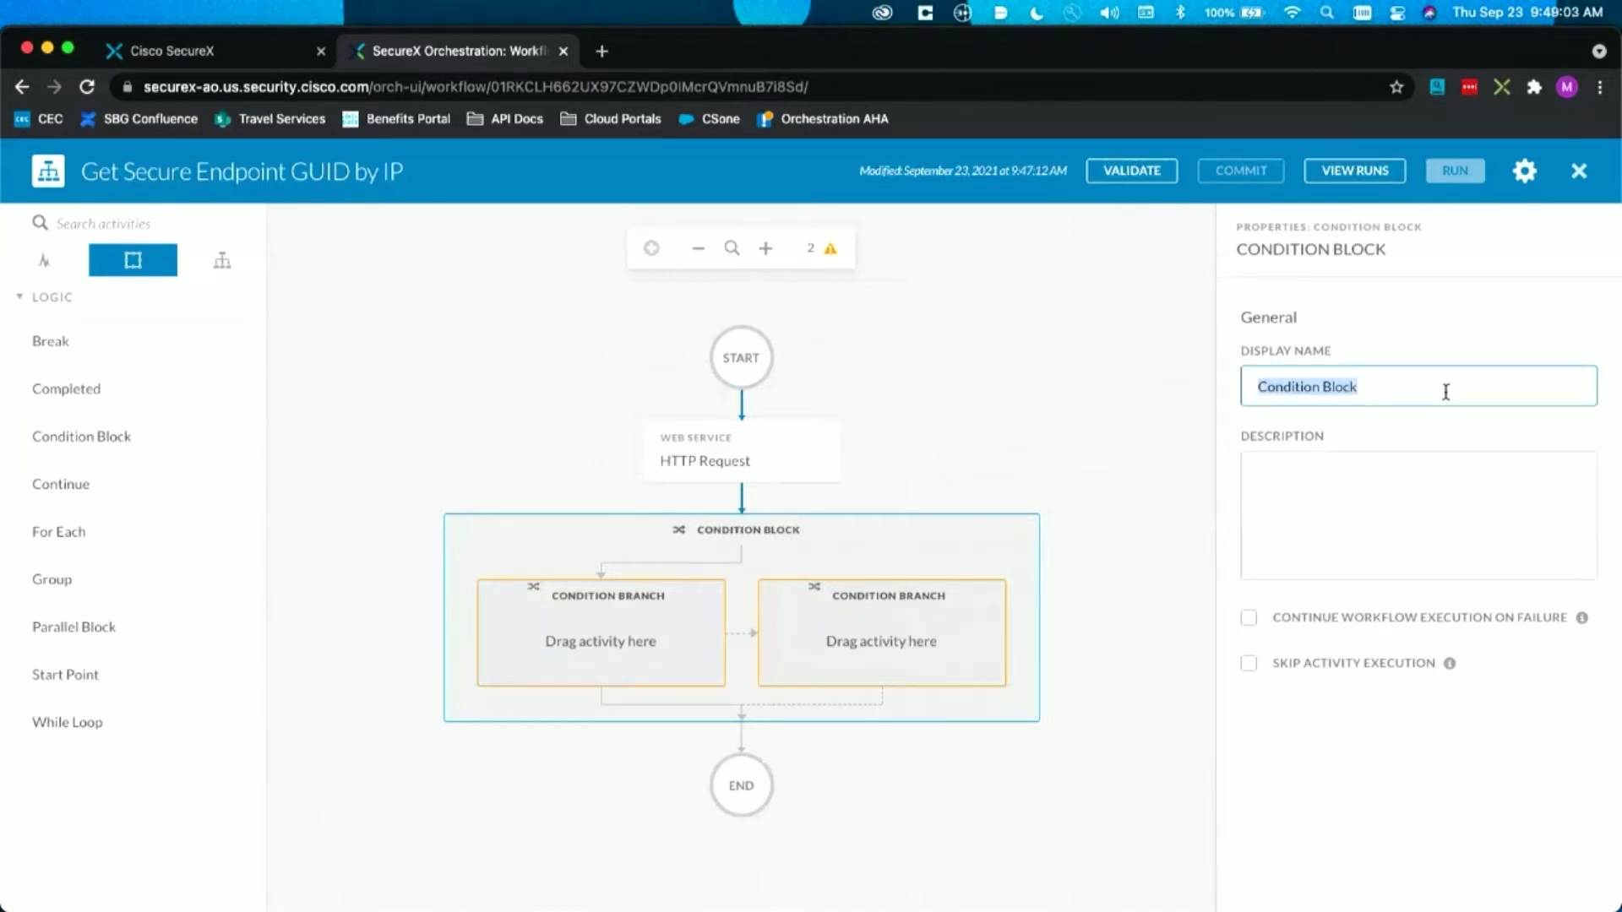
{"action": "type", "text": "Was "}
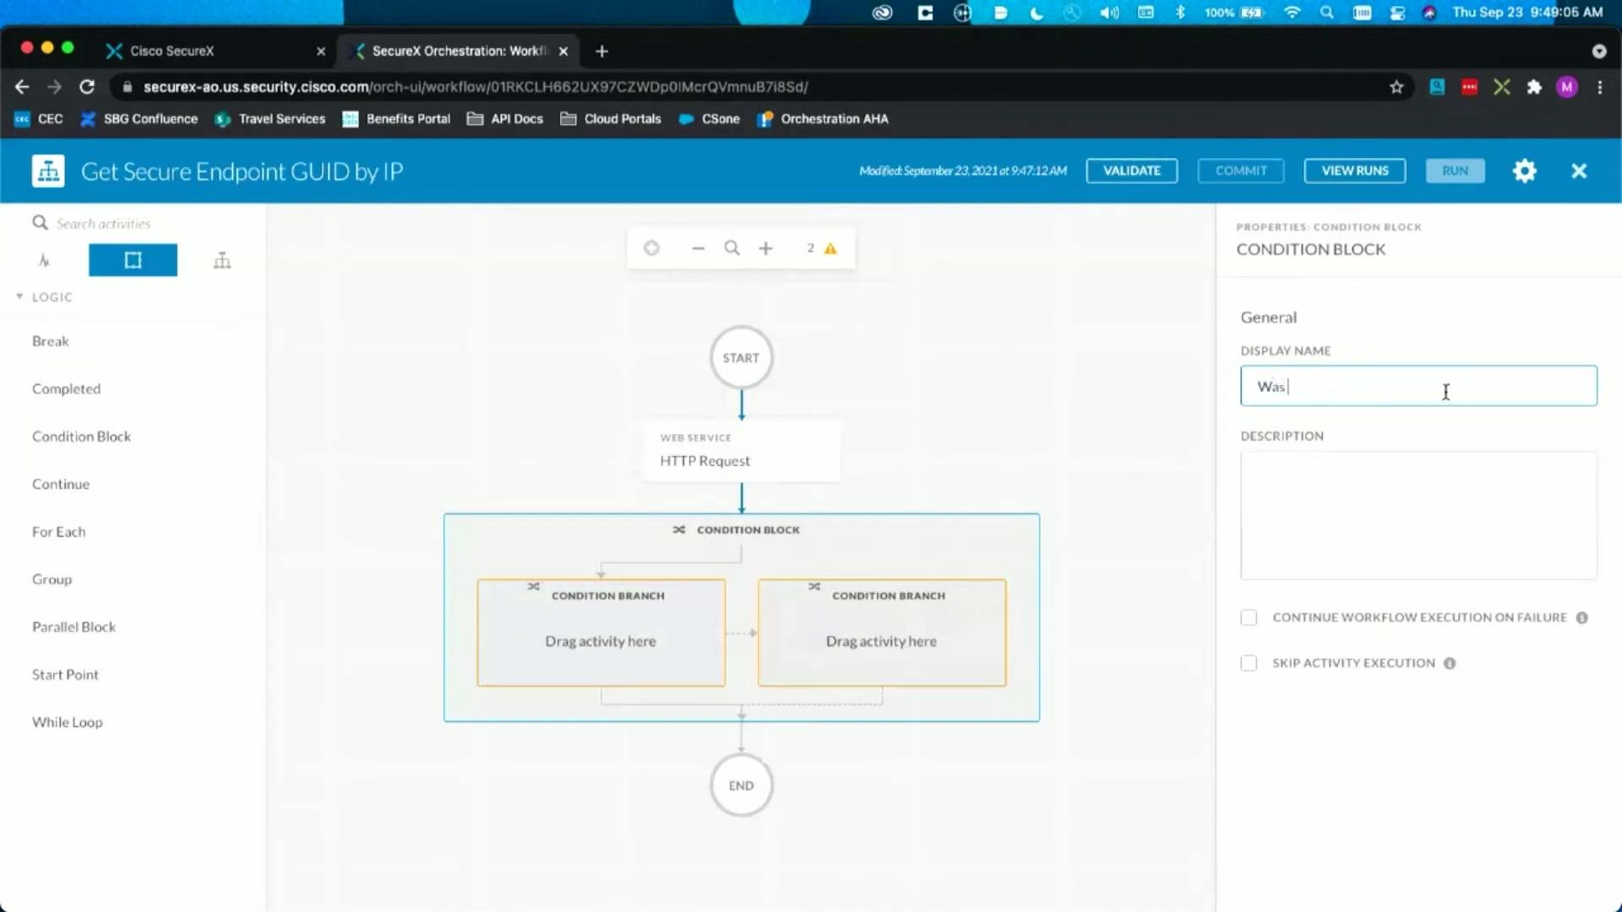
{"action": "type", "text": "the request successful?"}
{"action": "key", "text": "Tab"}
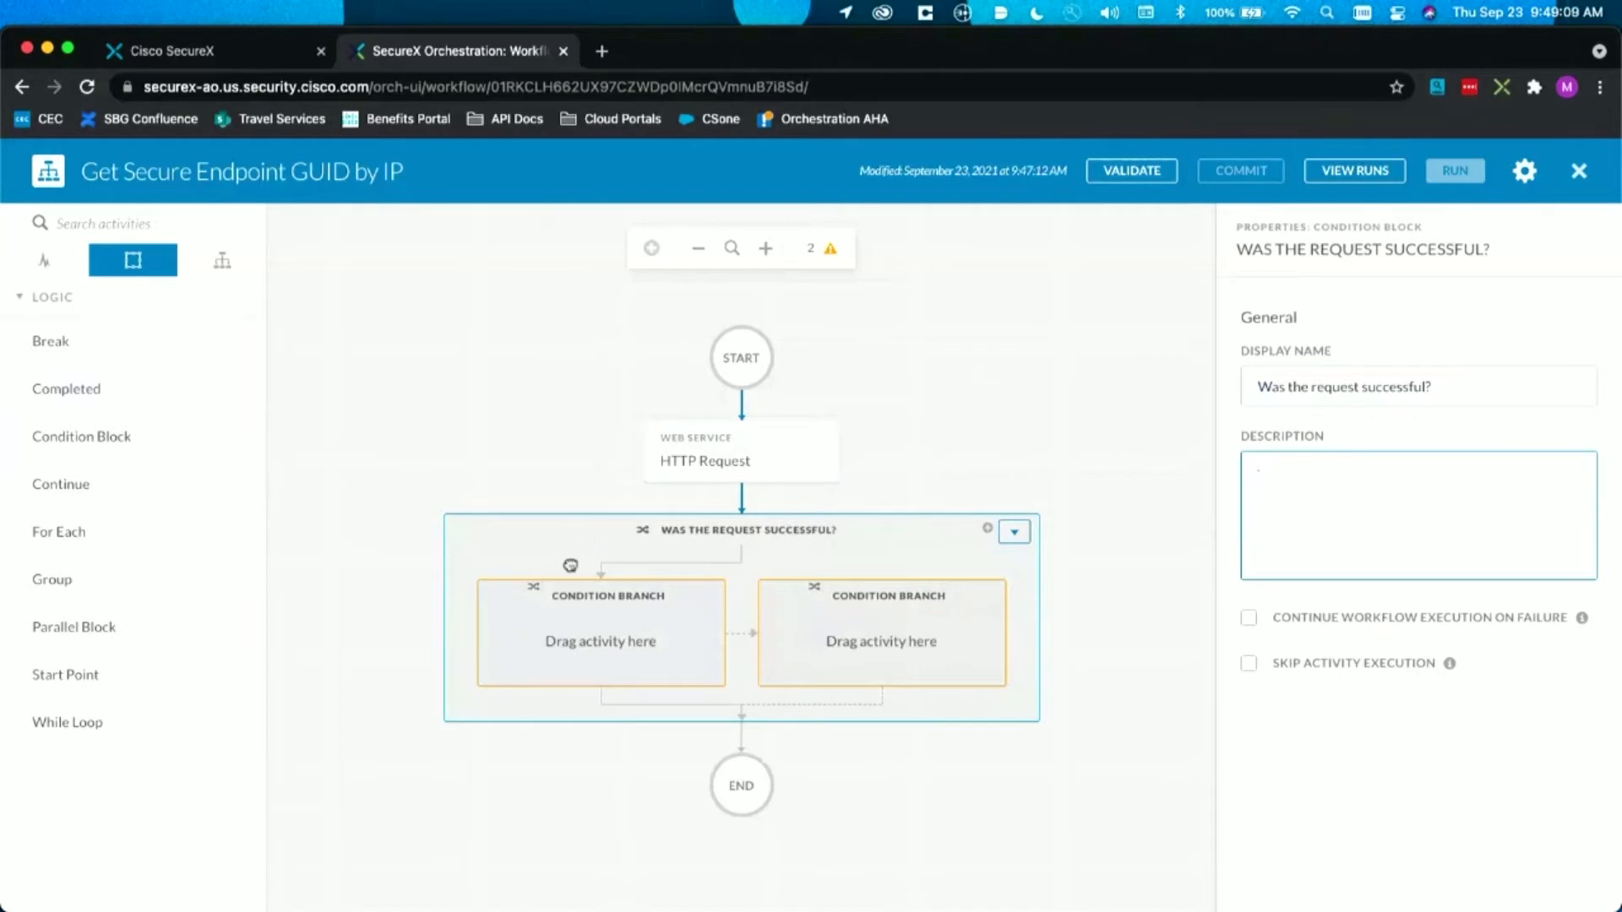
Step: Rename the first condition branch of the block to "200/Success"
{"action": "left_click", "coordinate": [689, 598]}
{"action": "triple_click", "coordinate": [1332, 390]}
{"action": "type", "text": "200/Success"}
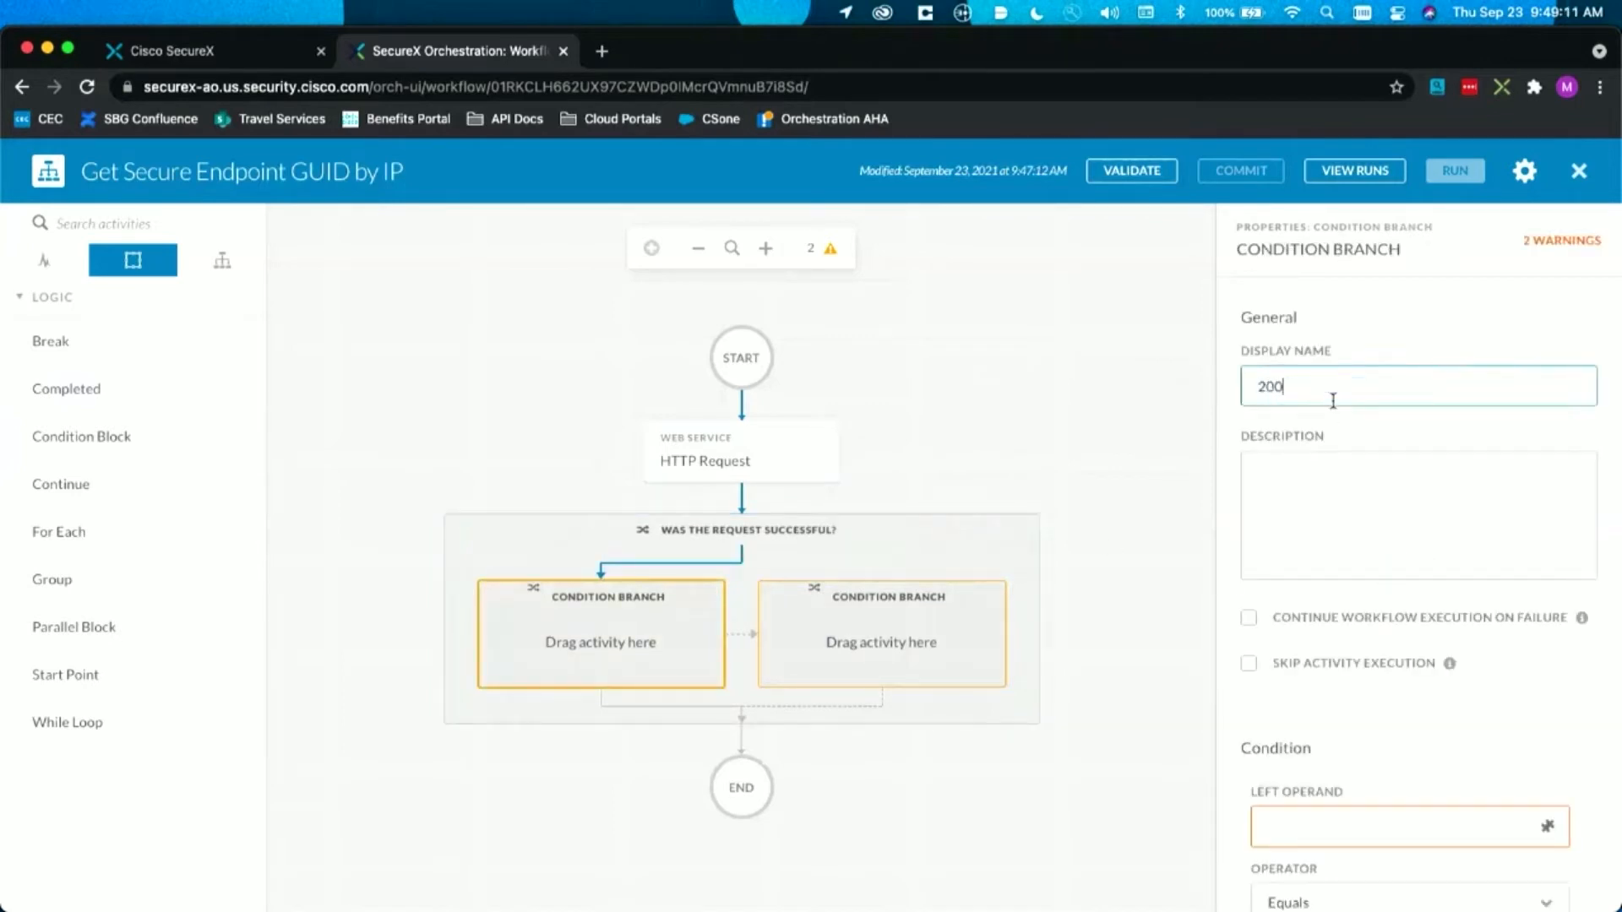
{"action": "key", "text": "Tab"}
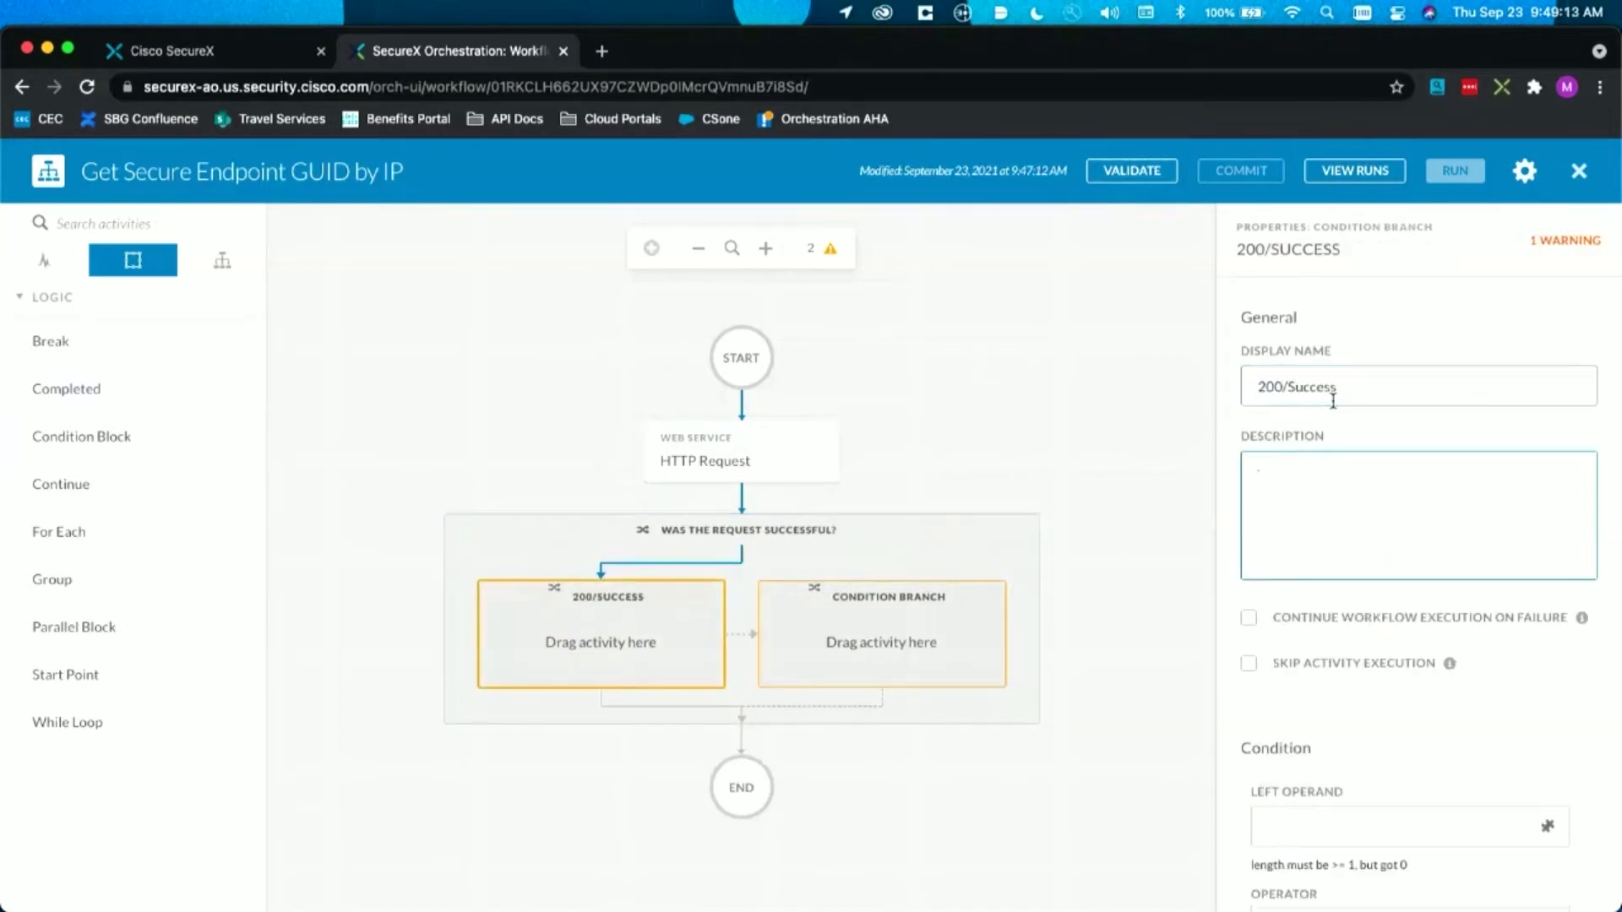
Step: Set the 200/Success branch's condition so the HTTP Request activity's Status code output equals 200
{"action": "scroll", "coordinate": [1369, 477], "scroll_direction": "down", "scroll_amount": 3}
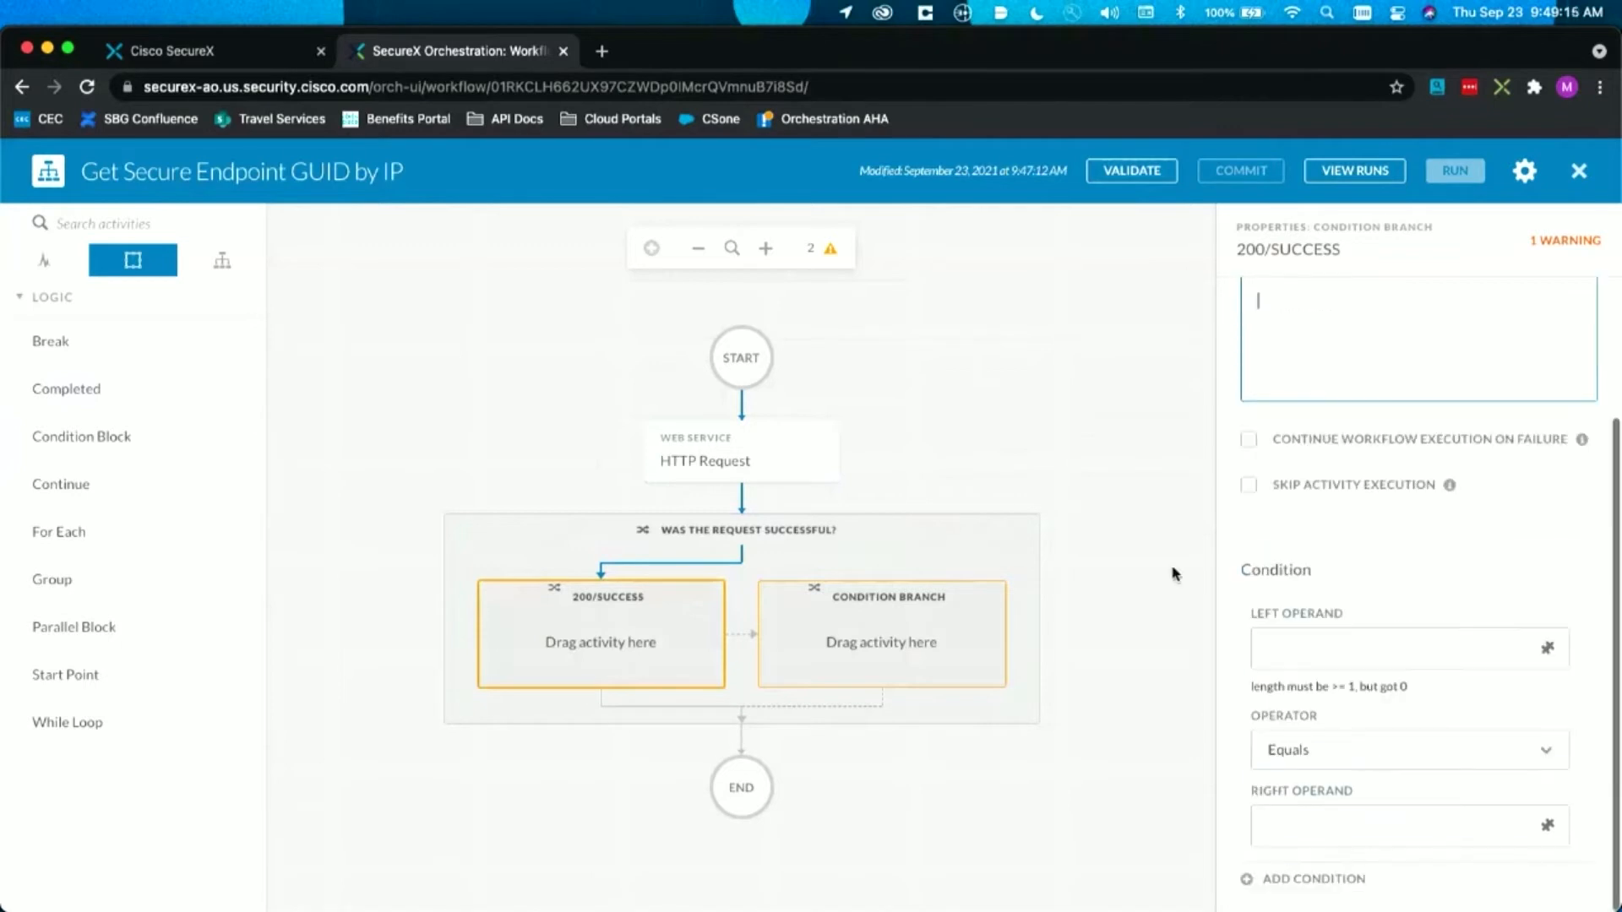
{"action": "left_click", "coordinate": [1428, 645]}
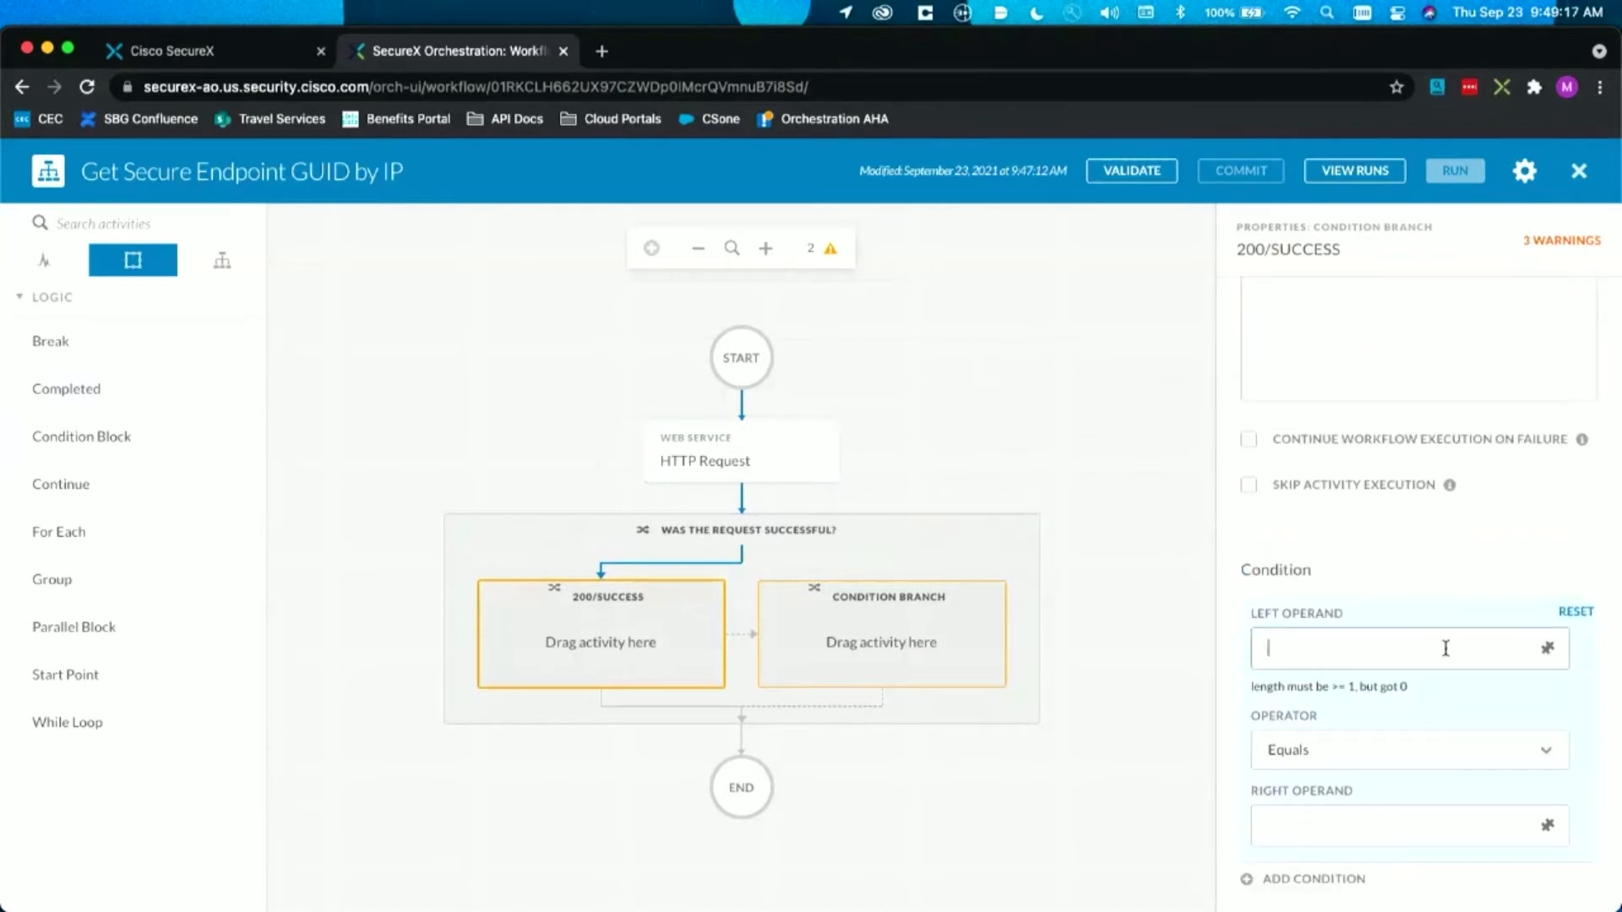
{"action": "left_click", "coordinate": [1546, 647]}
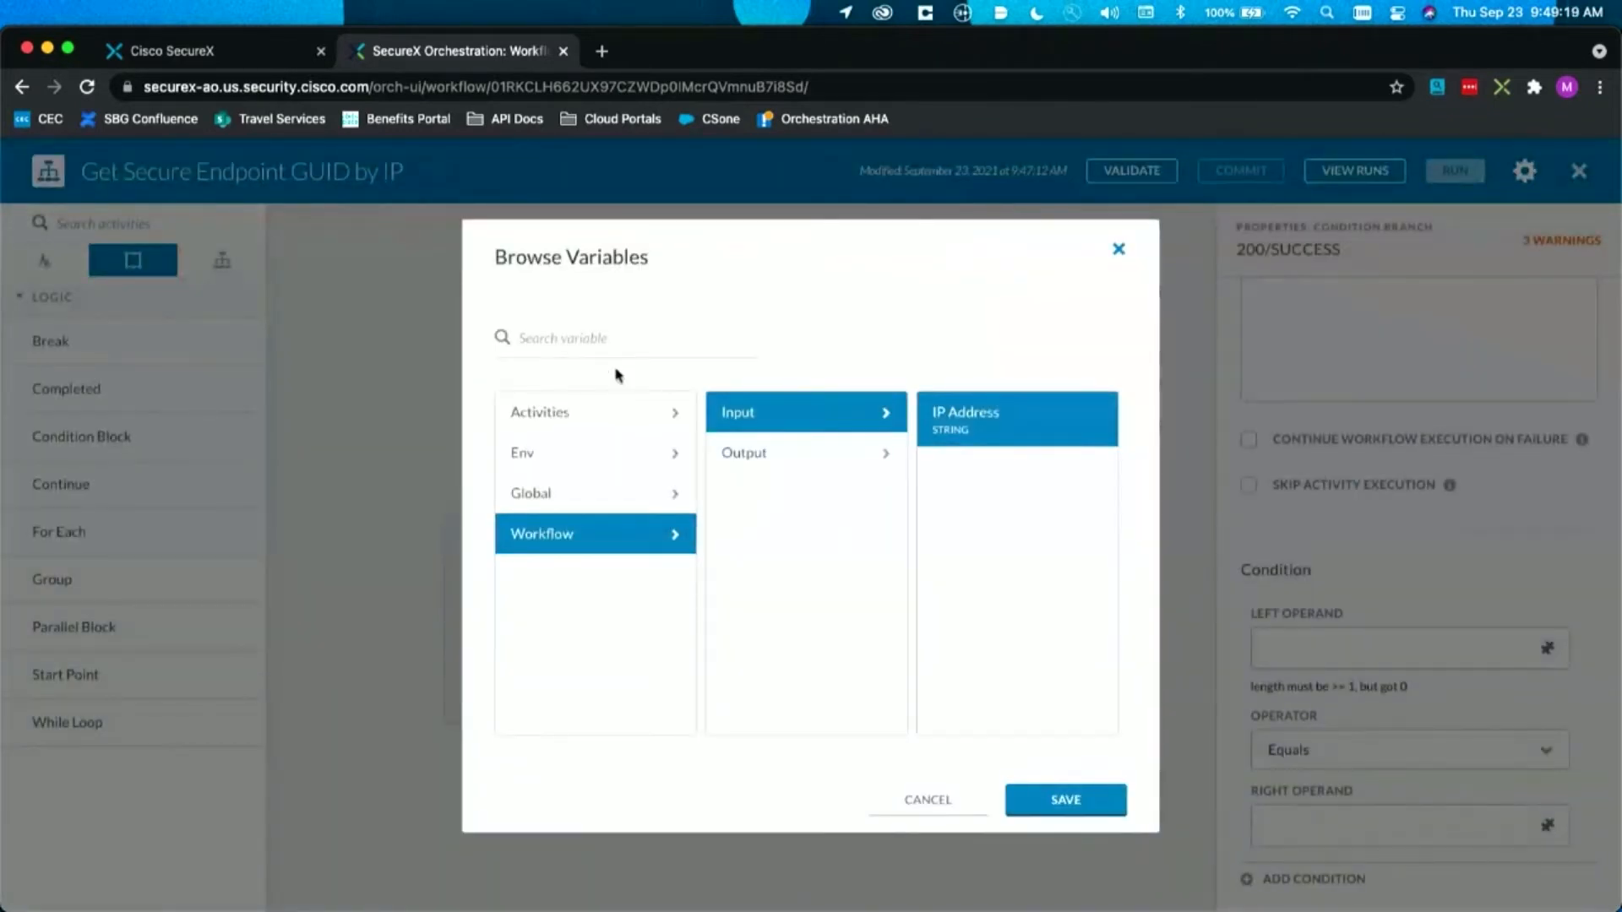
{"action": "left_click", "coordinate": [594, 407]}
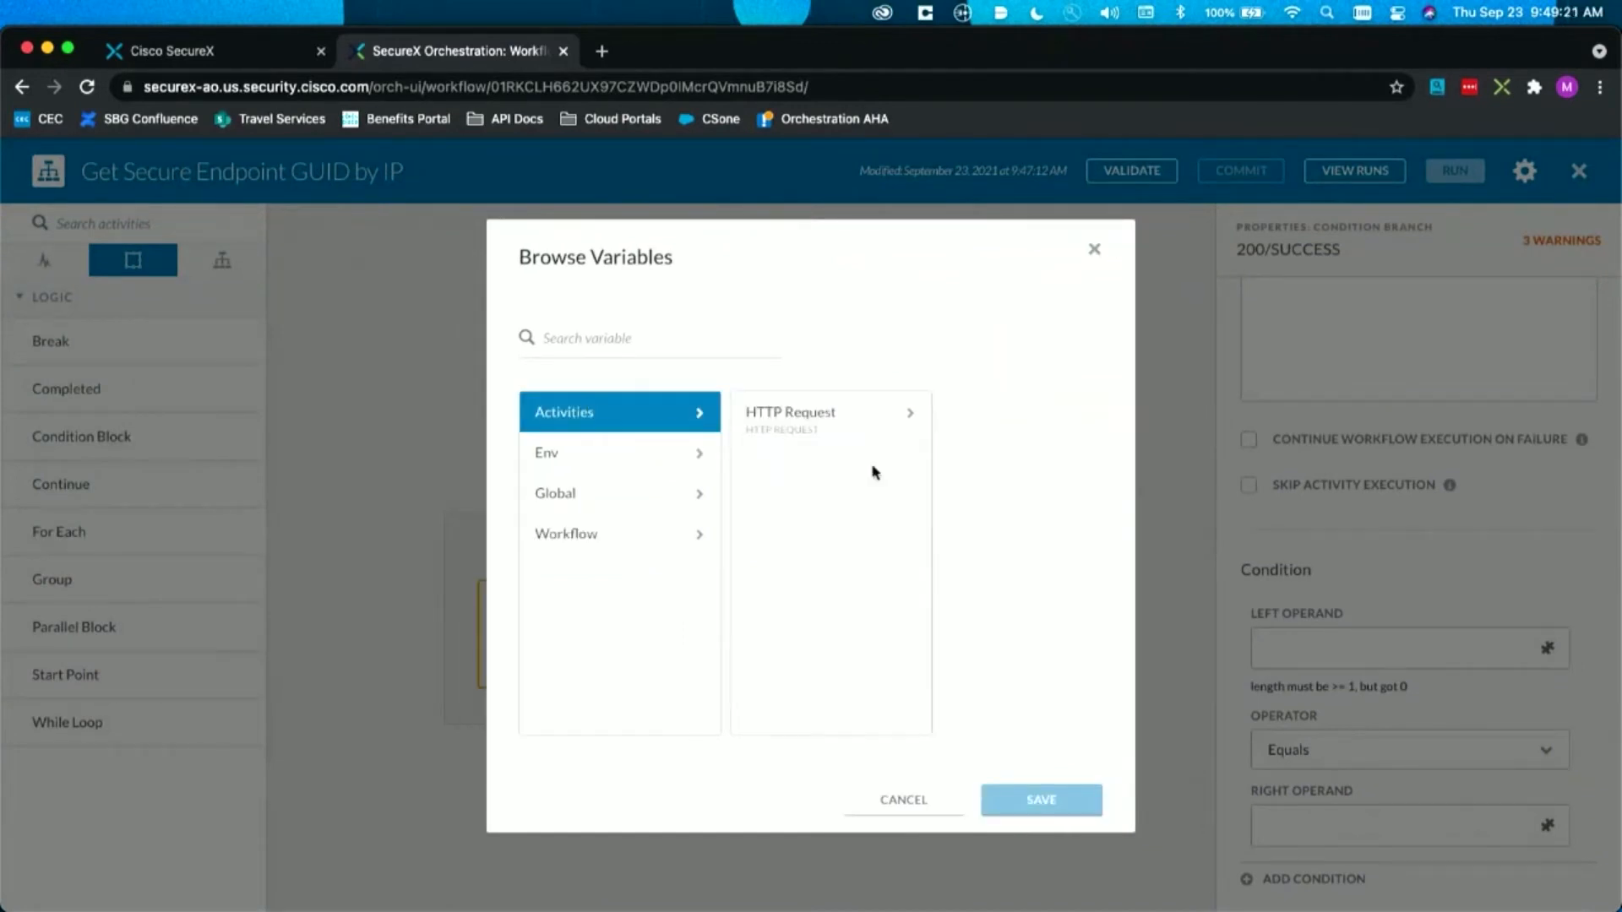
{"action": "left_click", "coordinate": [852, 428]}
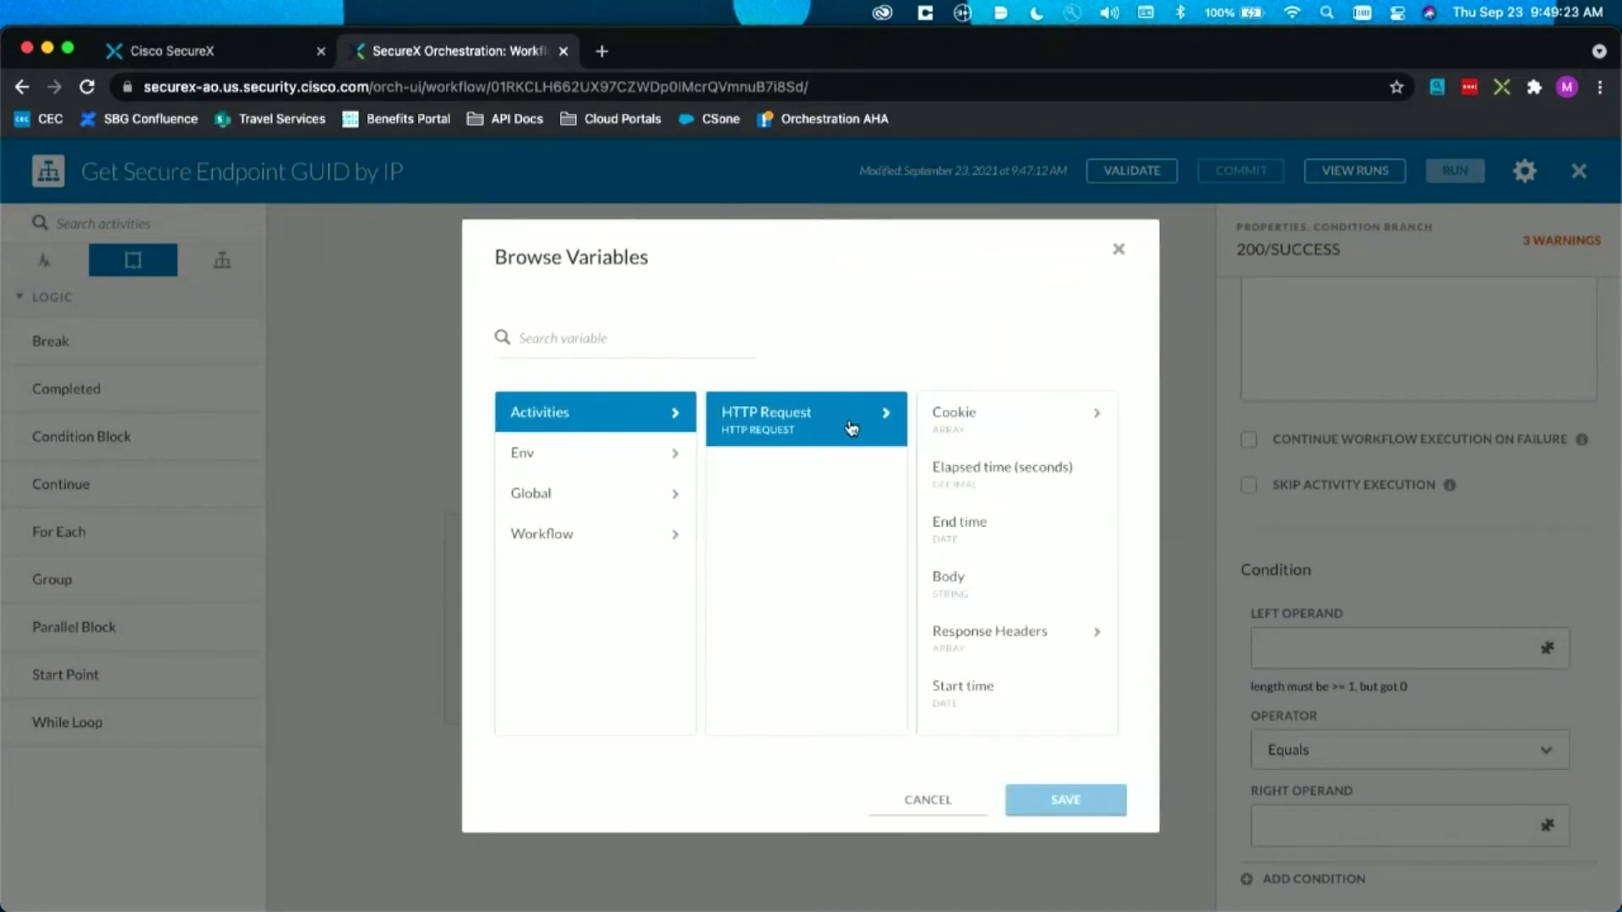
{"action": "scroll", "coordinate": [954, 583], "scroll_direction": "down", "scroll_amount": 3}
{"action": "left_click", "coordinate": [1013, 587]}
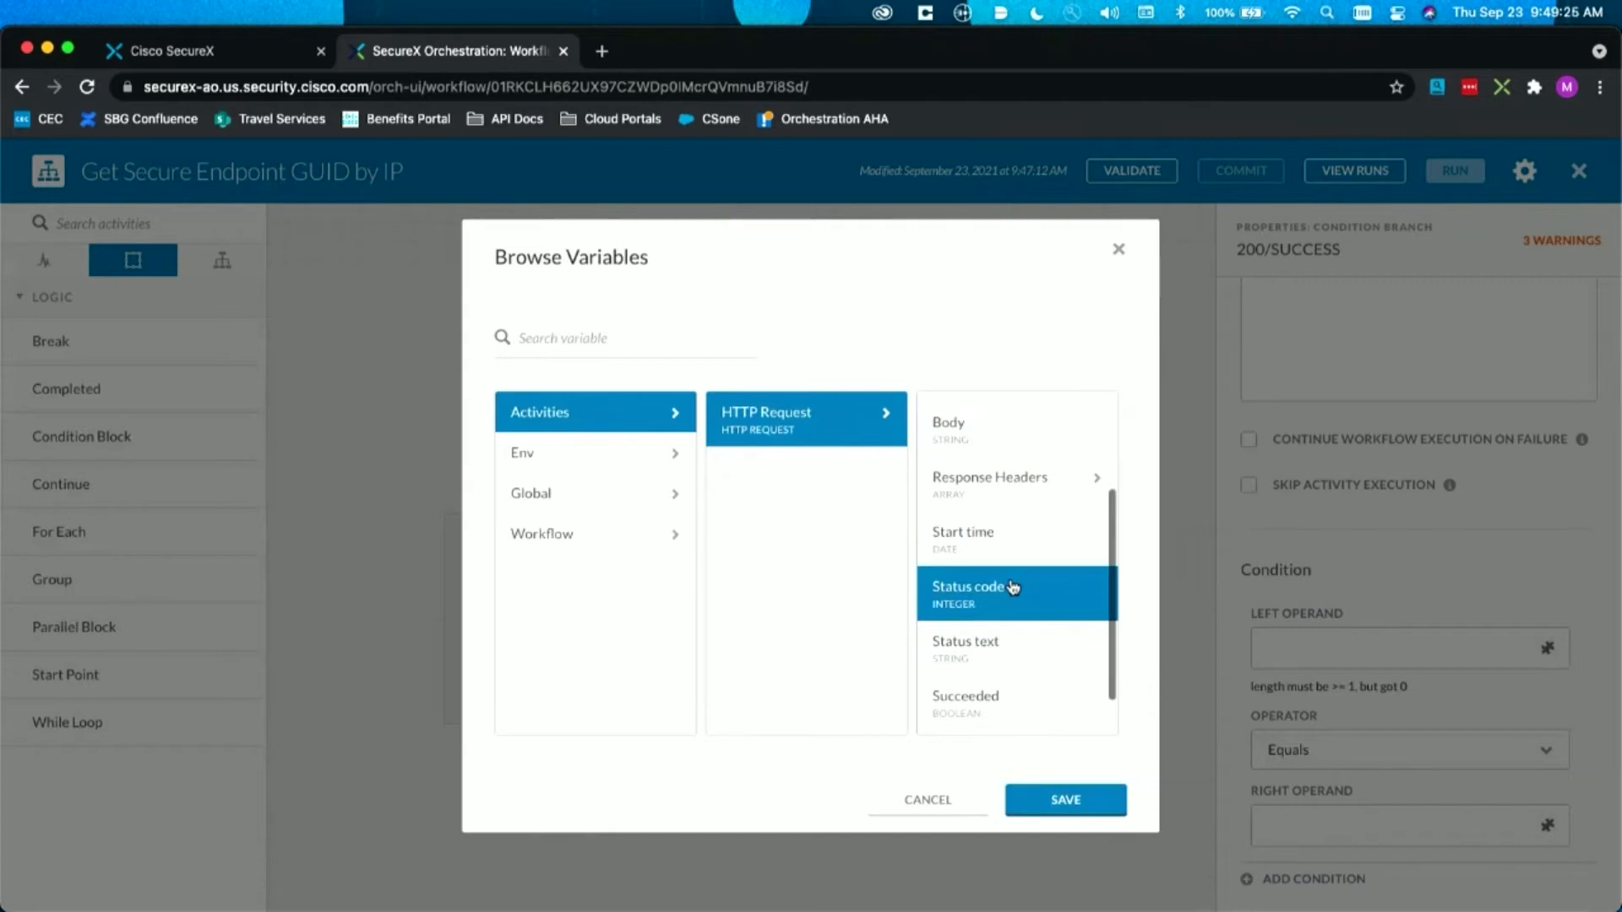
{"action": "left_click", "coordinate": [1032, 804]}
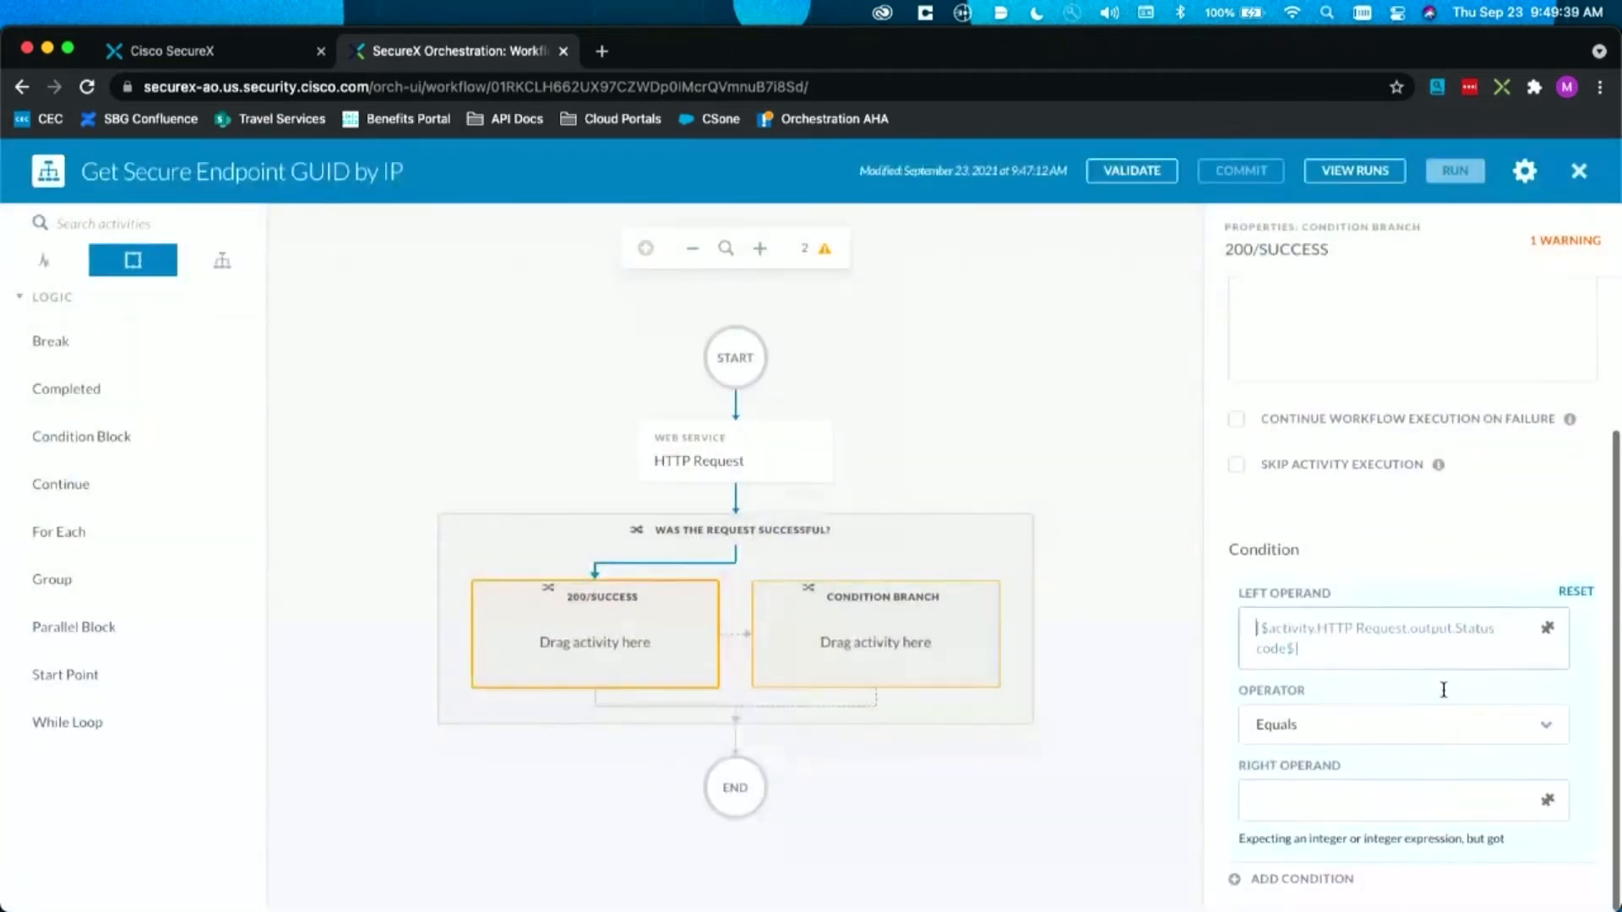
{"action": "left_click", "coordinate": [1279, 791]}
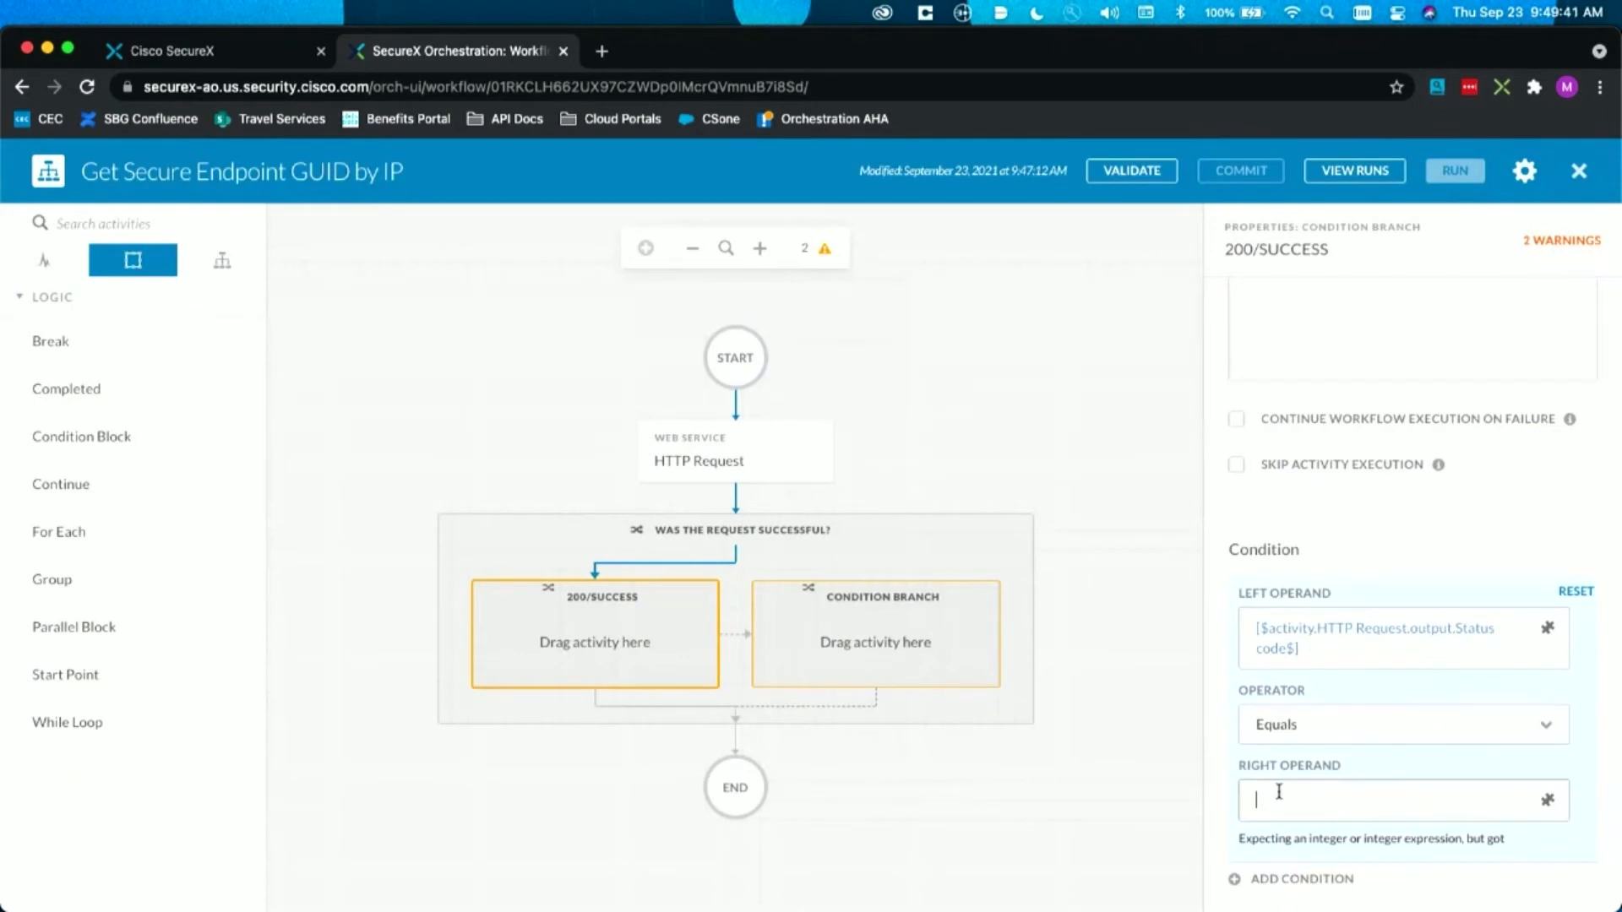
{"action": "type", "text": "200"}
{"action": "key", "text": "super+l"}
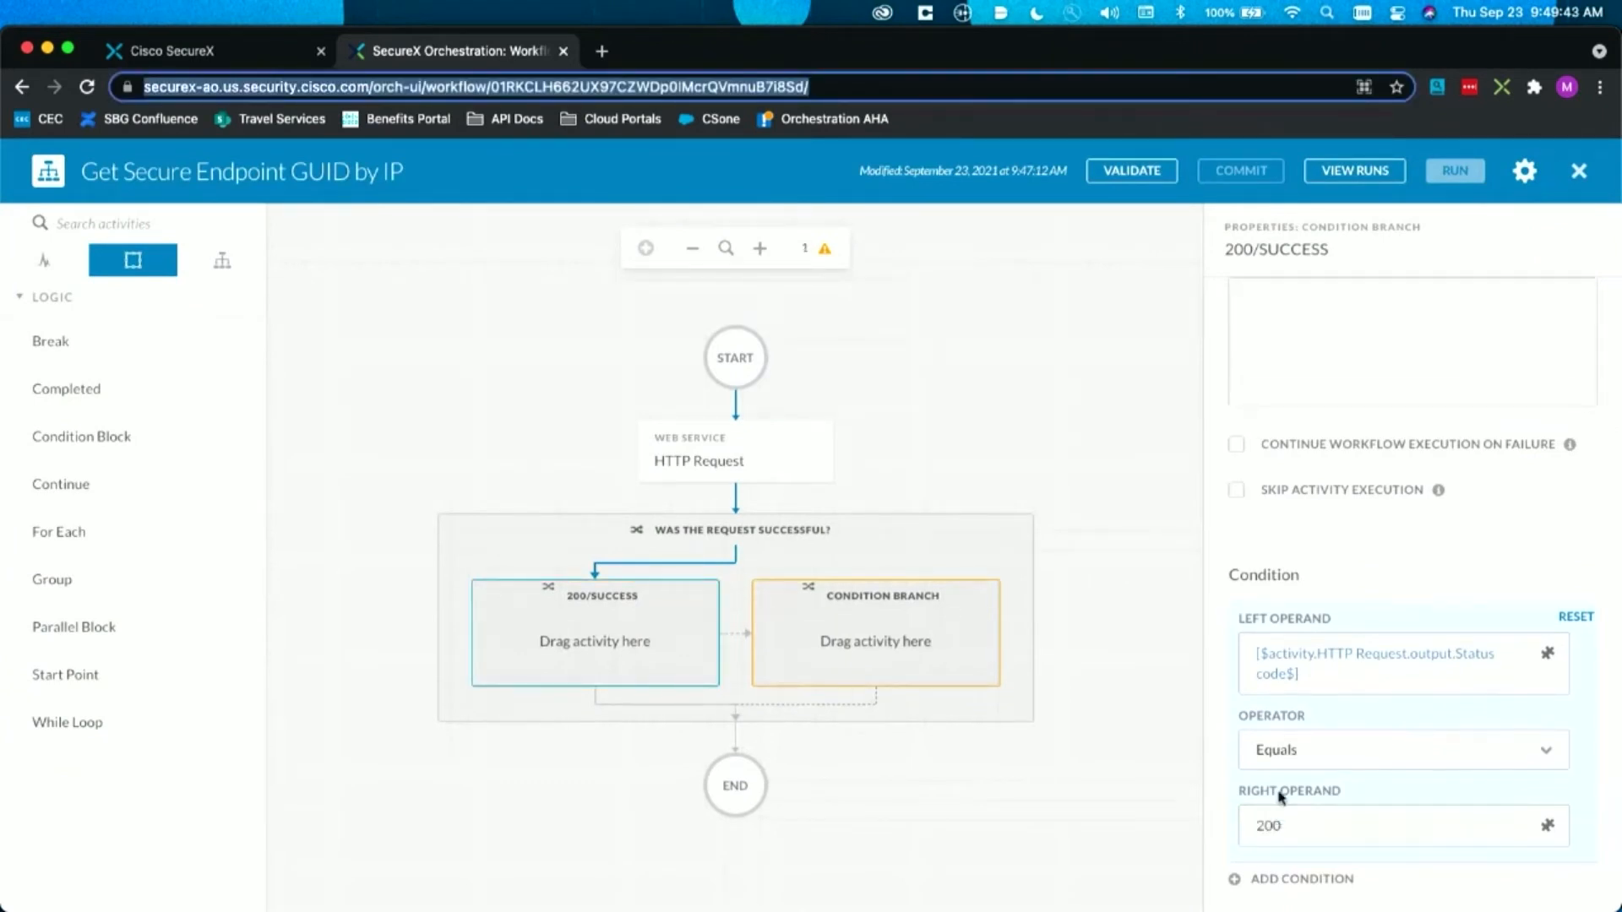
Step: Rename the second condition branch of the block to "Anything else"
{"action": "left_click", "coordinate": [929, 608]}
{"action": "left_click", "coordinate": [1407, 390]}
{"action": "key", "text": "super+a"}
{"action": "type", "text": "Anything e"}
{"action": "left_click", "coordinate": [1412, 513]}
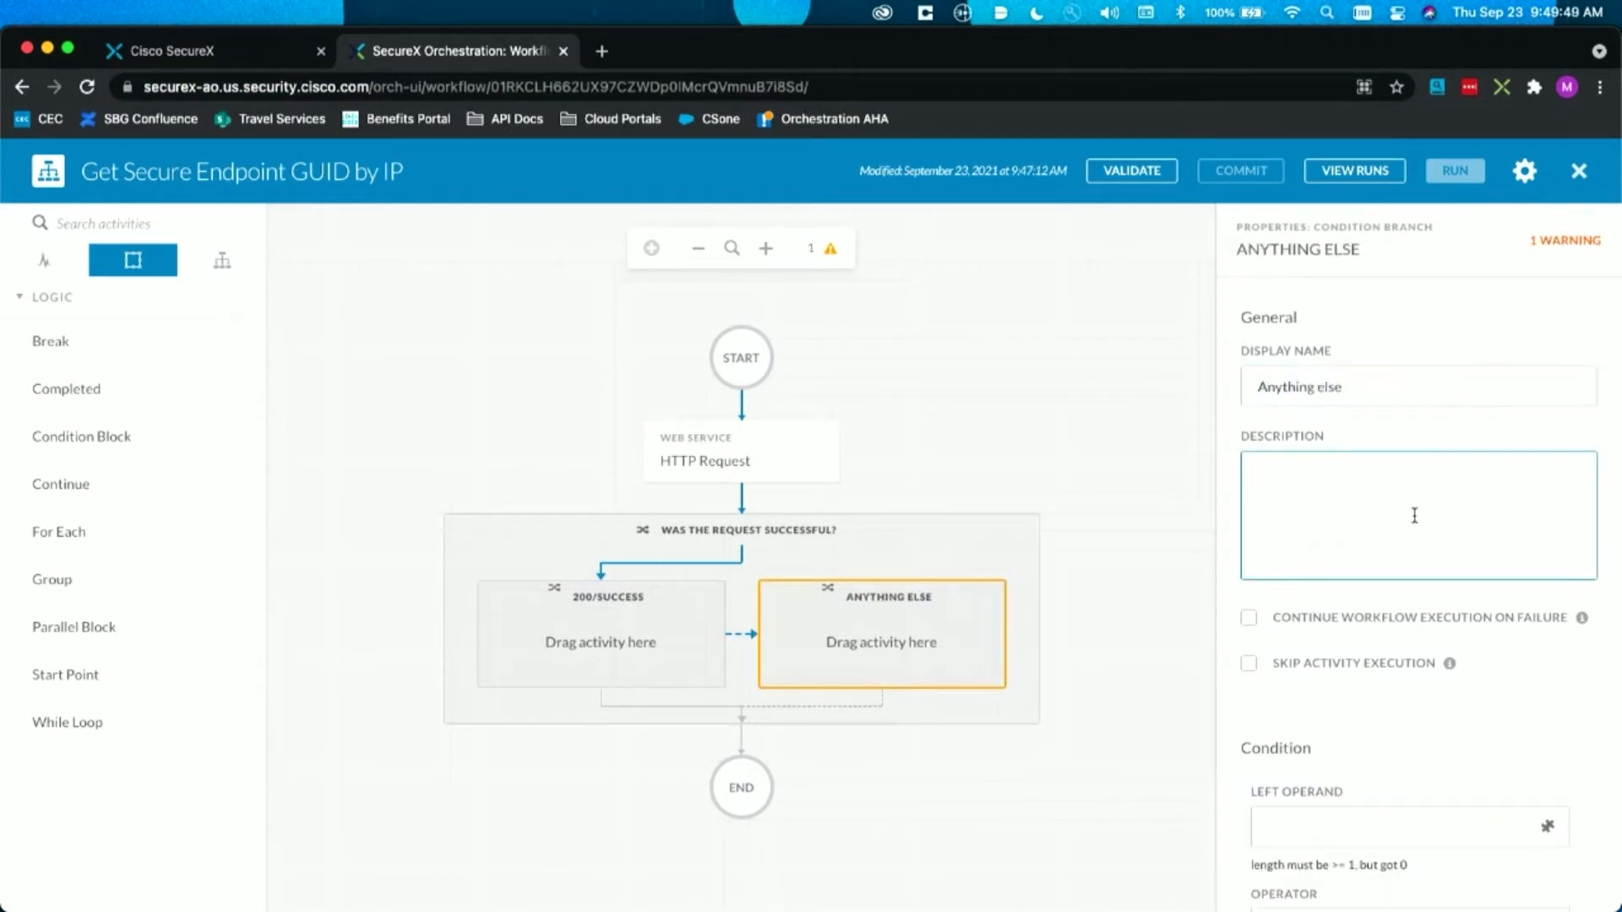
Step: Set the Anything else branch's condition to the HTTP Request's Status code output, Not equals, 200
{"action": "scroll", "coordinate": [1411, 514], "scroll_direction": "down", "scroll_amount": 3}
{"action": "left_click", "coordinate": [1548, 653]}
{"action": "left_click", "coordinate": [1006, 528]}
{"action": "left_click", "coordinate": [1017, 808]}
{"action": "left_click", "coordinate": [1309, 752]}
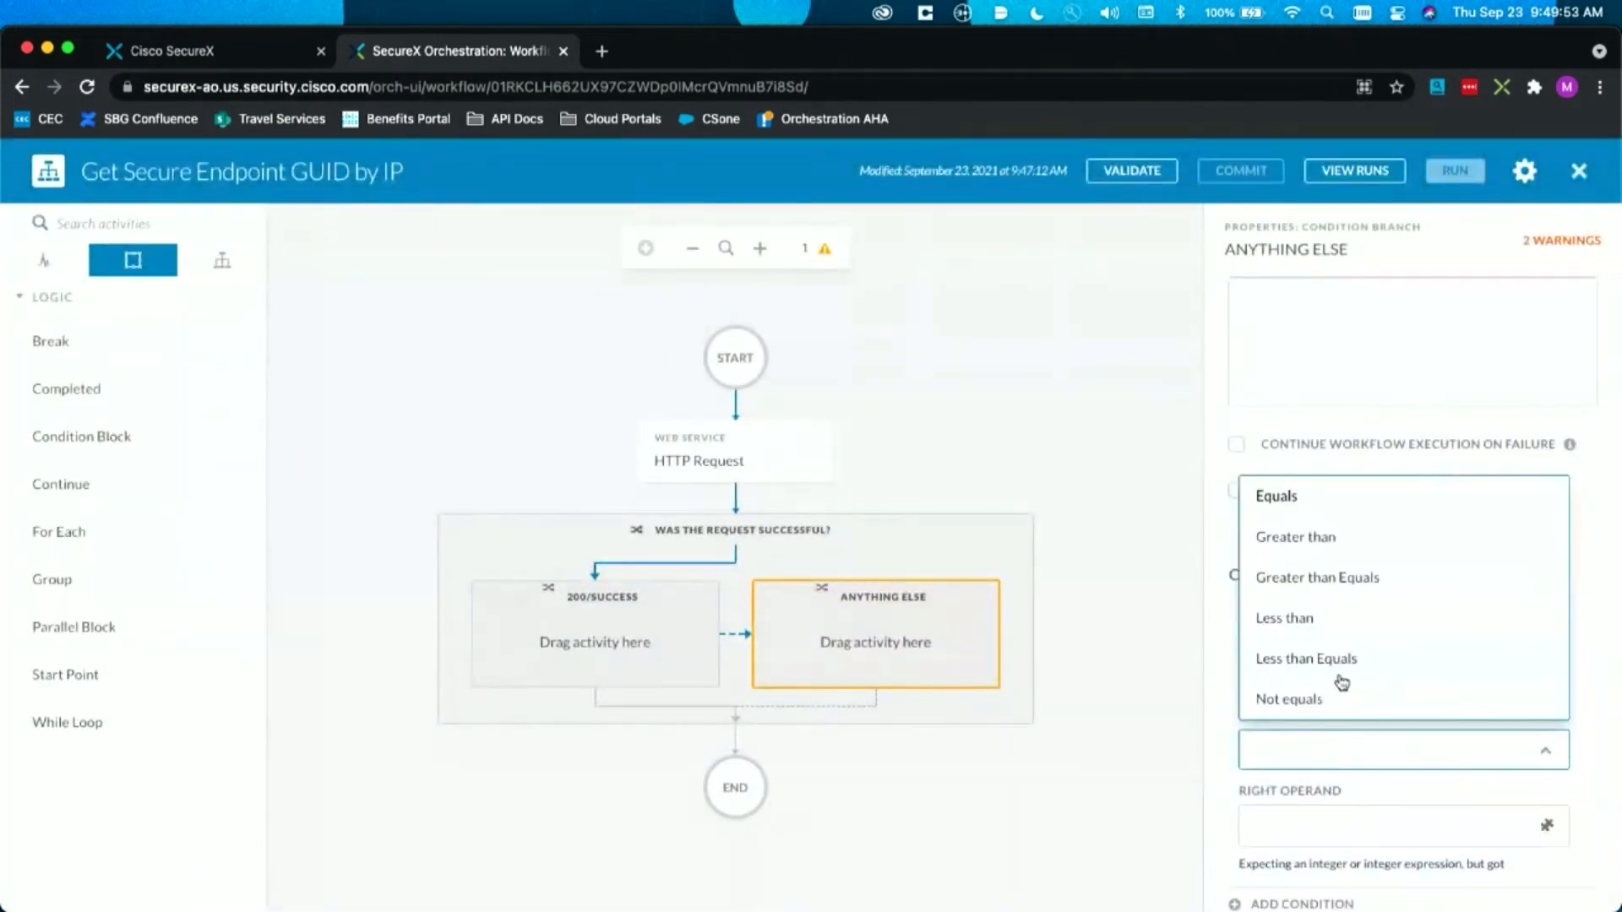
{"action": "left_click", "coordinate": [1343, 699]}
{"action": "left_click", "coordinate": [1282, 820]}
{"action": "type", "text": "200"}
{"action": "left_click", "coordinate": [1326, 561]}
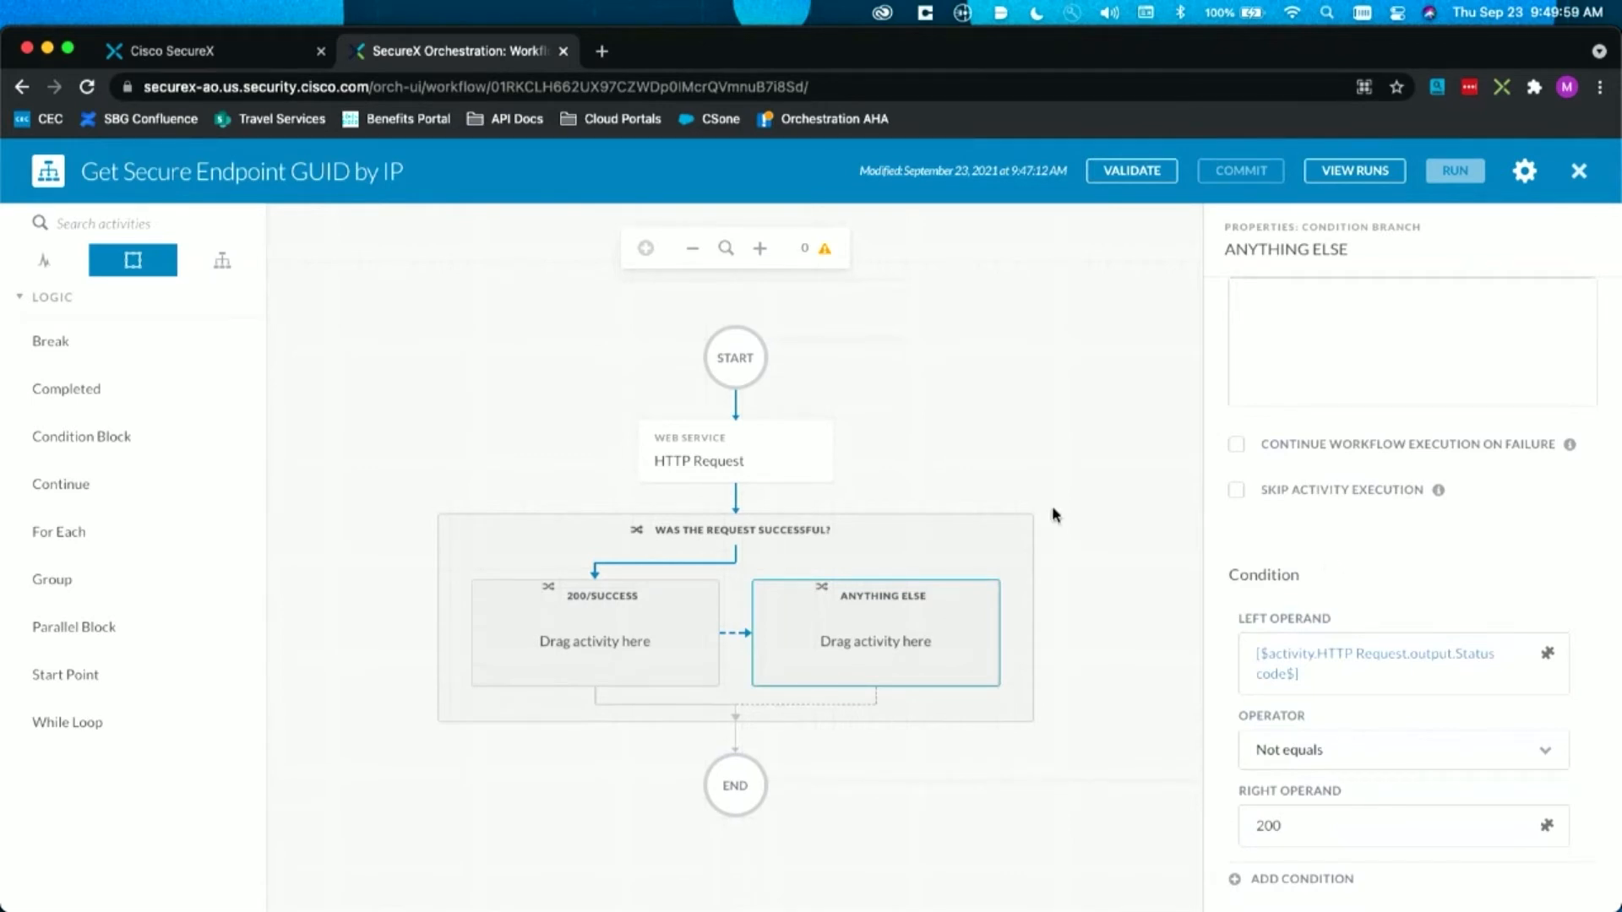
Step: Add a Completed logic element inside the Anything else branch and name it "Failed"
{"action": "left_click_drag", "start_coordinate": [96, 379], "coordinate": [899, 650]}
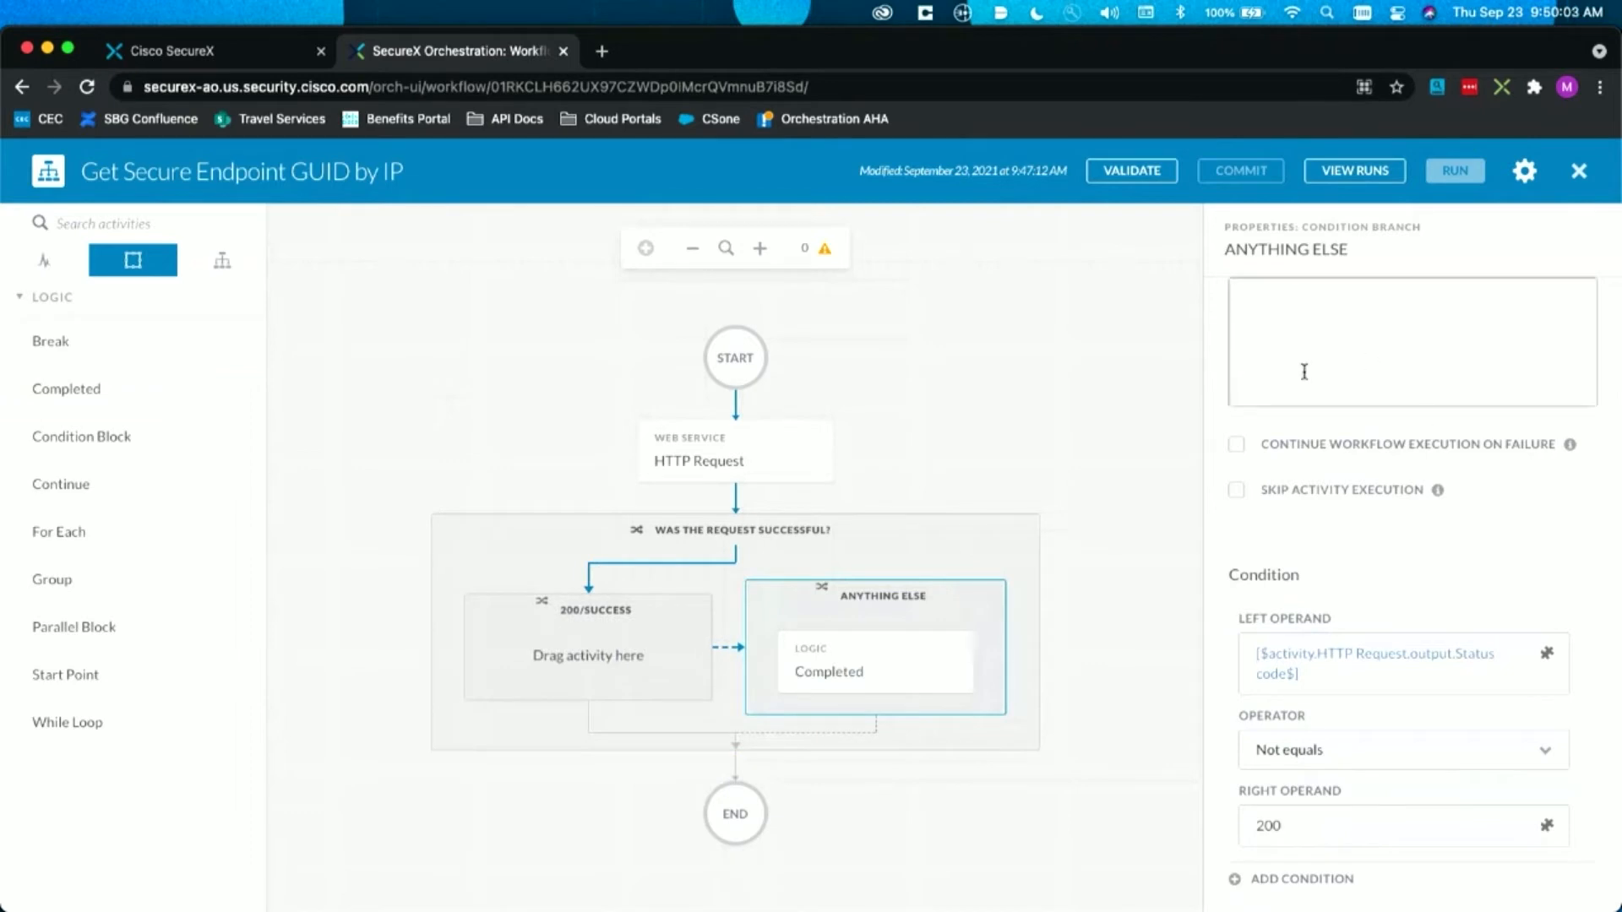
{"action": "left_click", "coordinate": [823, 672]}
{"action": "type", "text": "Failed"}
{"action": "key", "text": "Tab"}
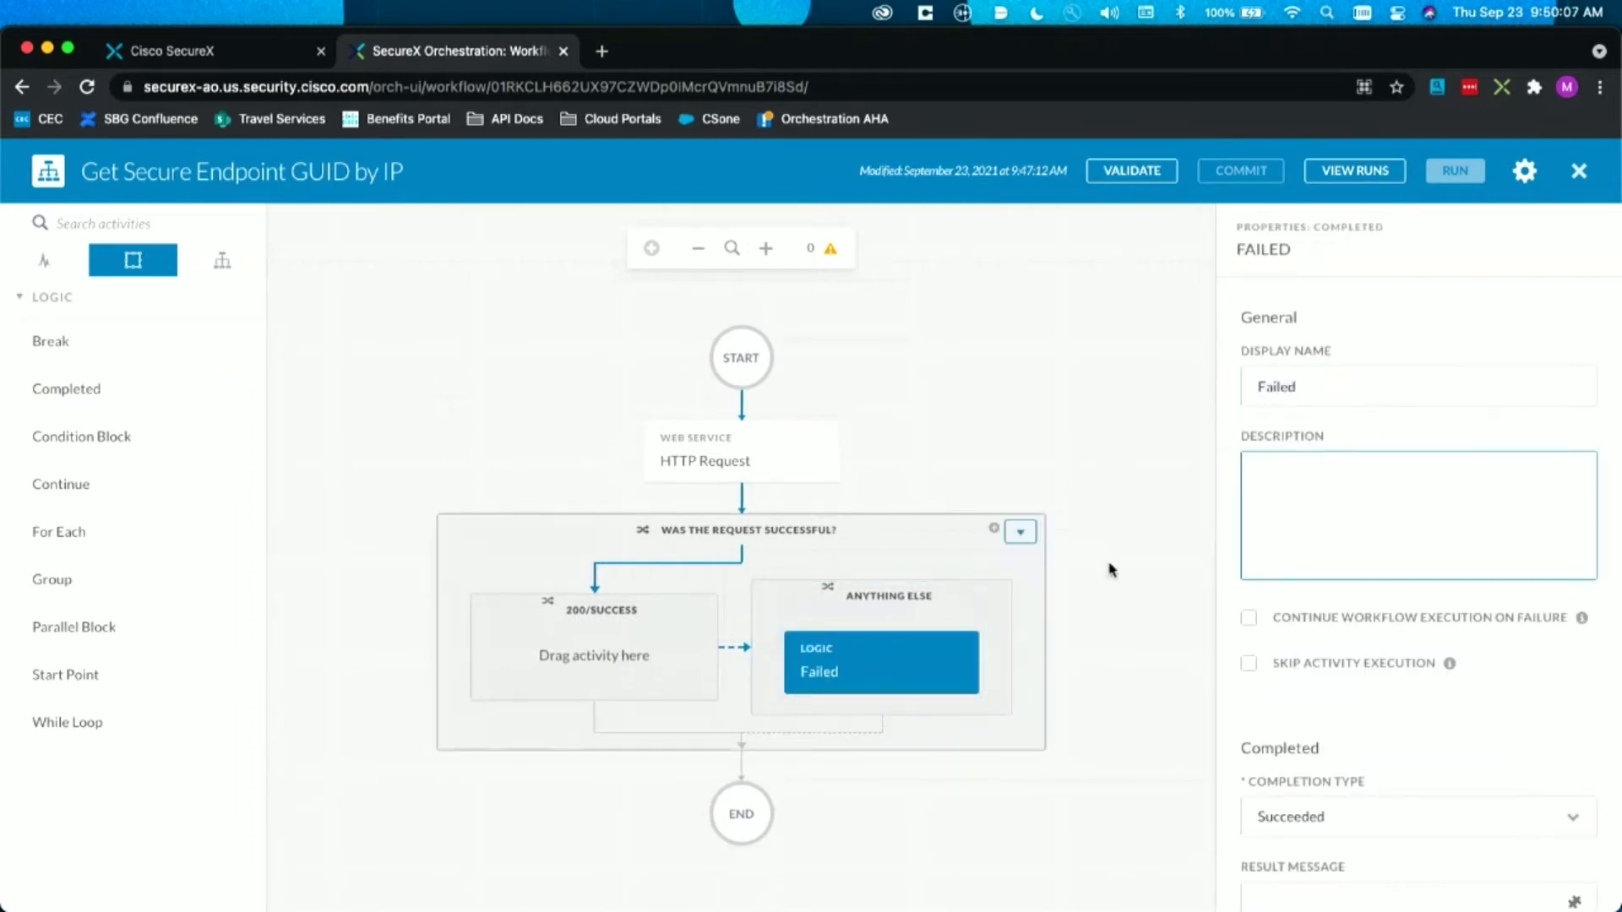
Step: Set the Failed element's completion type to Failed with the result message "Failed to search for endpoint in Secure Endpoint"
{"action": "scroll", "coordinate": [1386, 650], "scroll_direction": "down", "scroll_amount": 3}
{"action": "left_click", "coordinate": [1373, 687]}
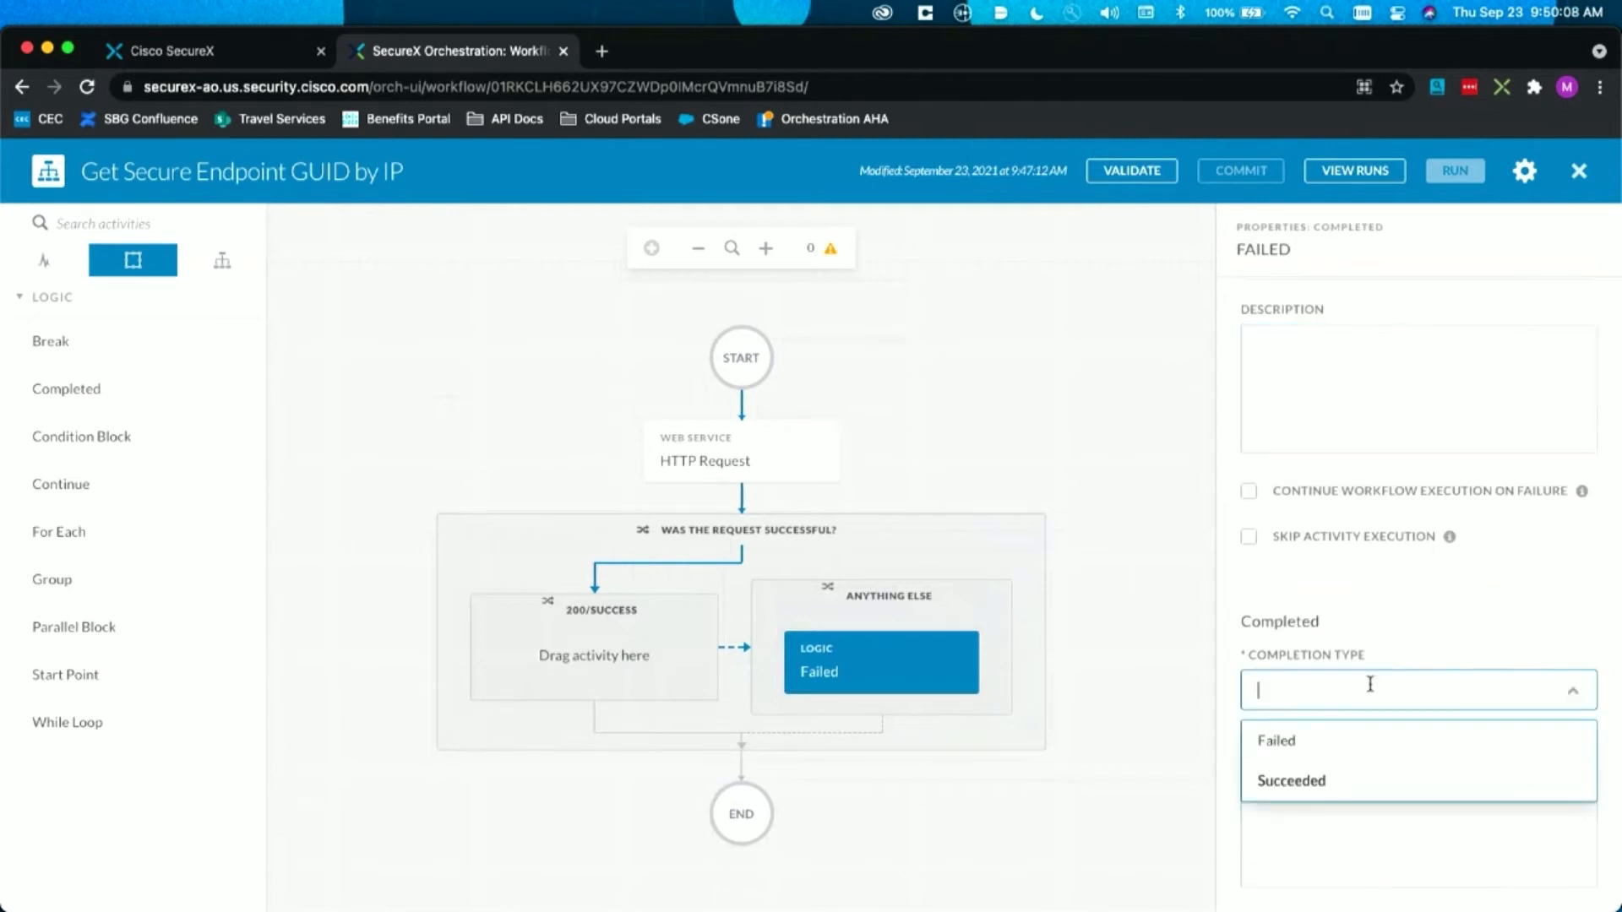
{"action": "left_click", "coordinate": [1320, 751]}
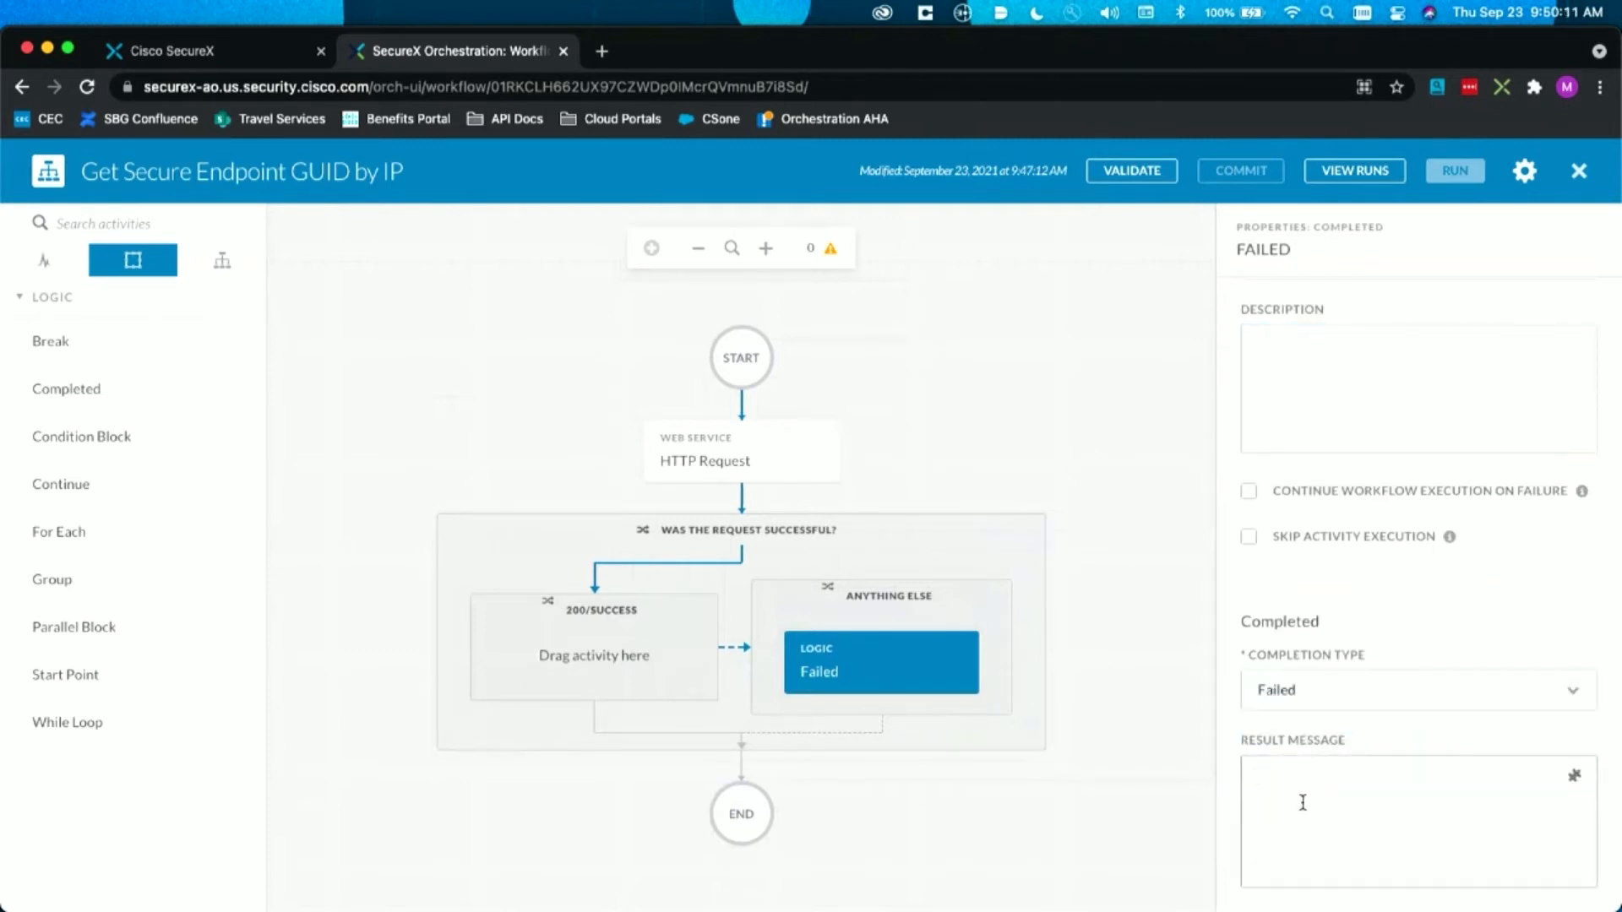
{"action": "type", "text": "Failed to search for endpoint in Secure End"}
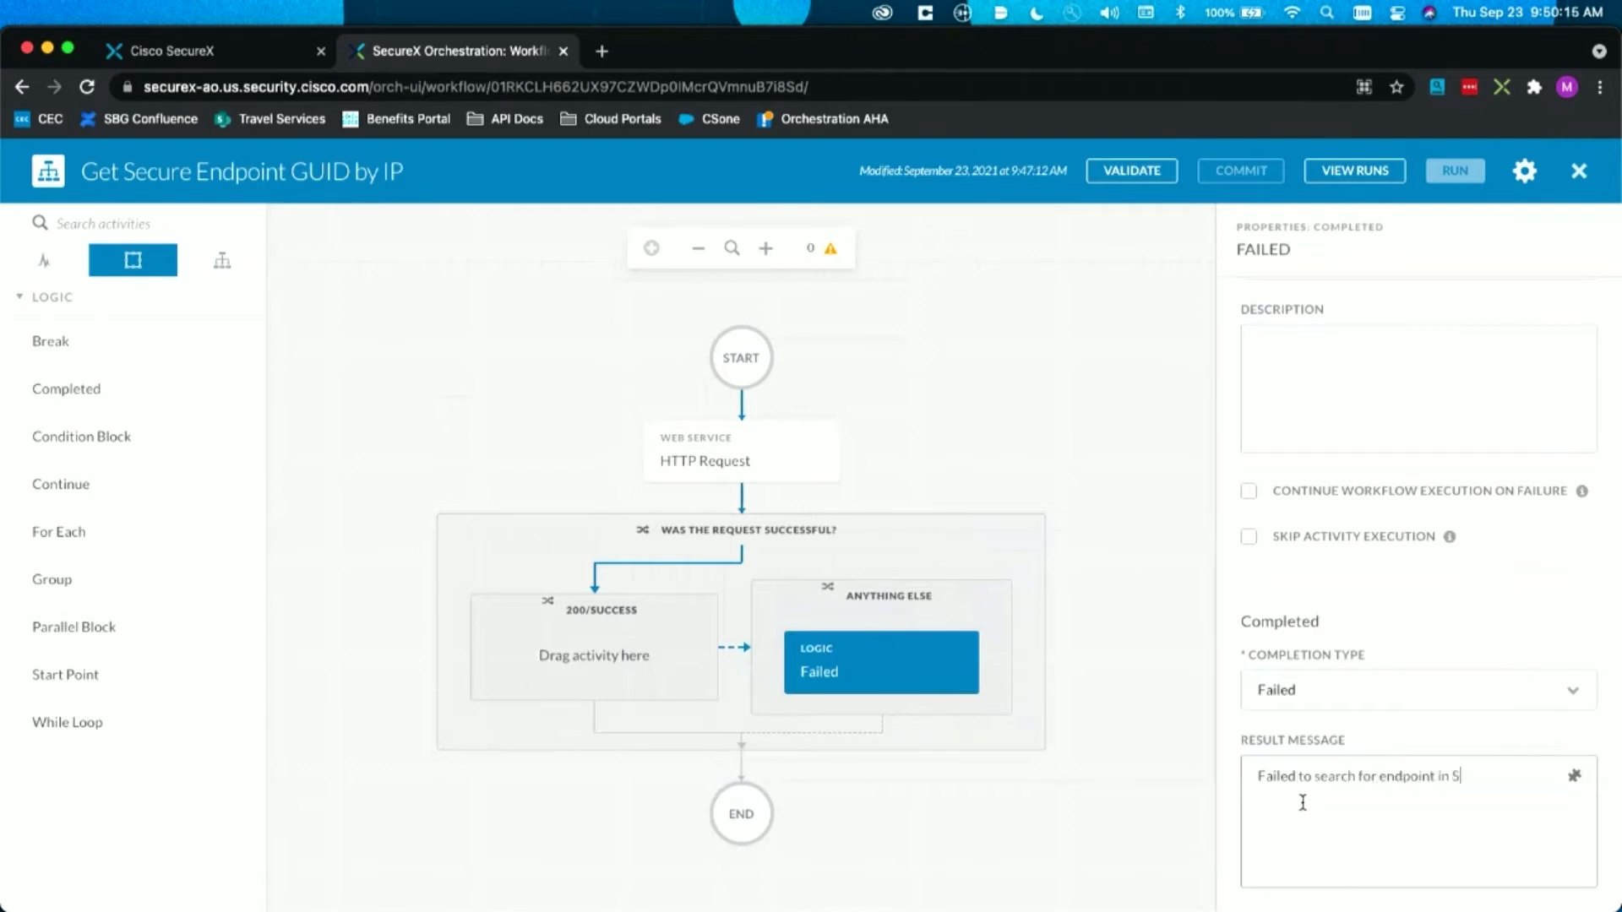
{"action": "type", "text": "point"}
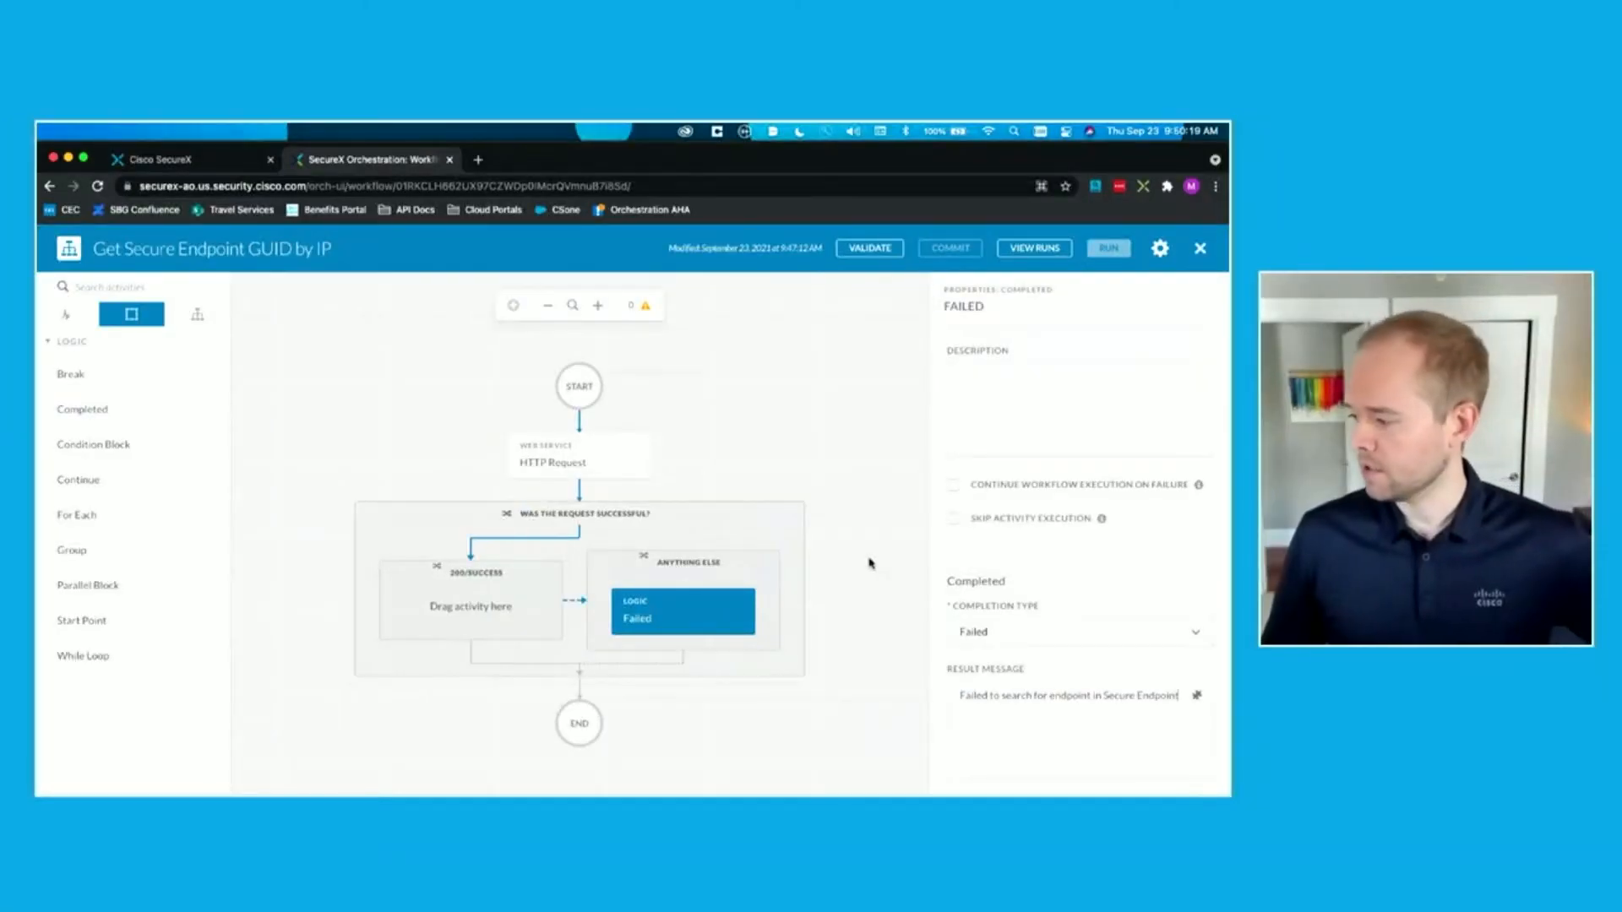
{"action": "left_click", "coordinate": [1131, 601]}
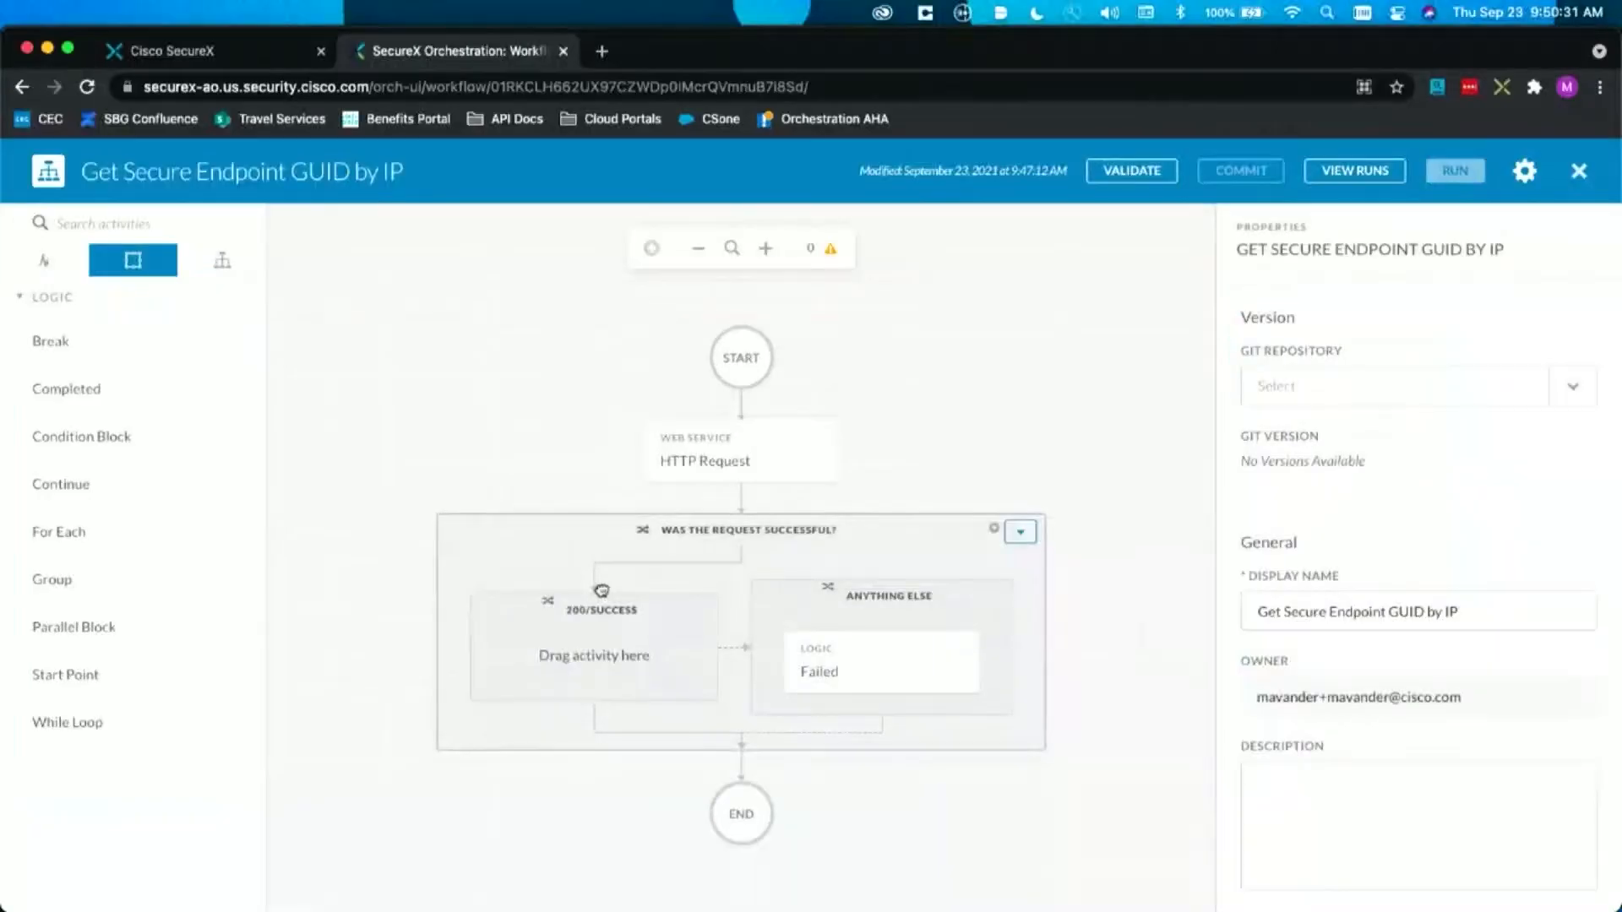
Step: Add a JSONPath Query activity from the Core group to the 200/Success branch
{"action": "left_click", "coordinate": [77, 317]}
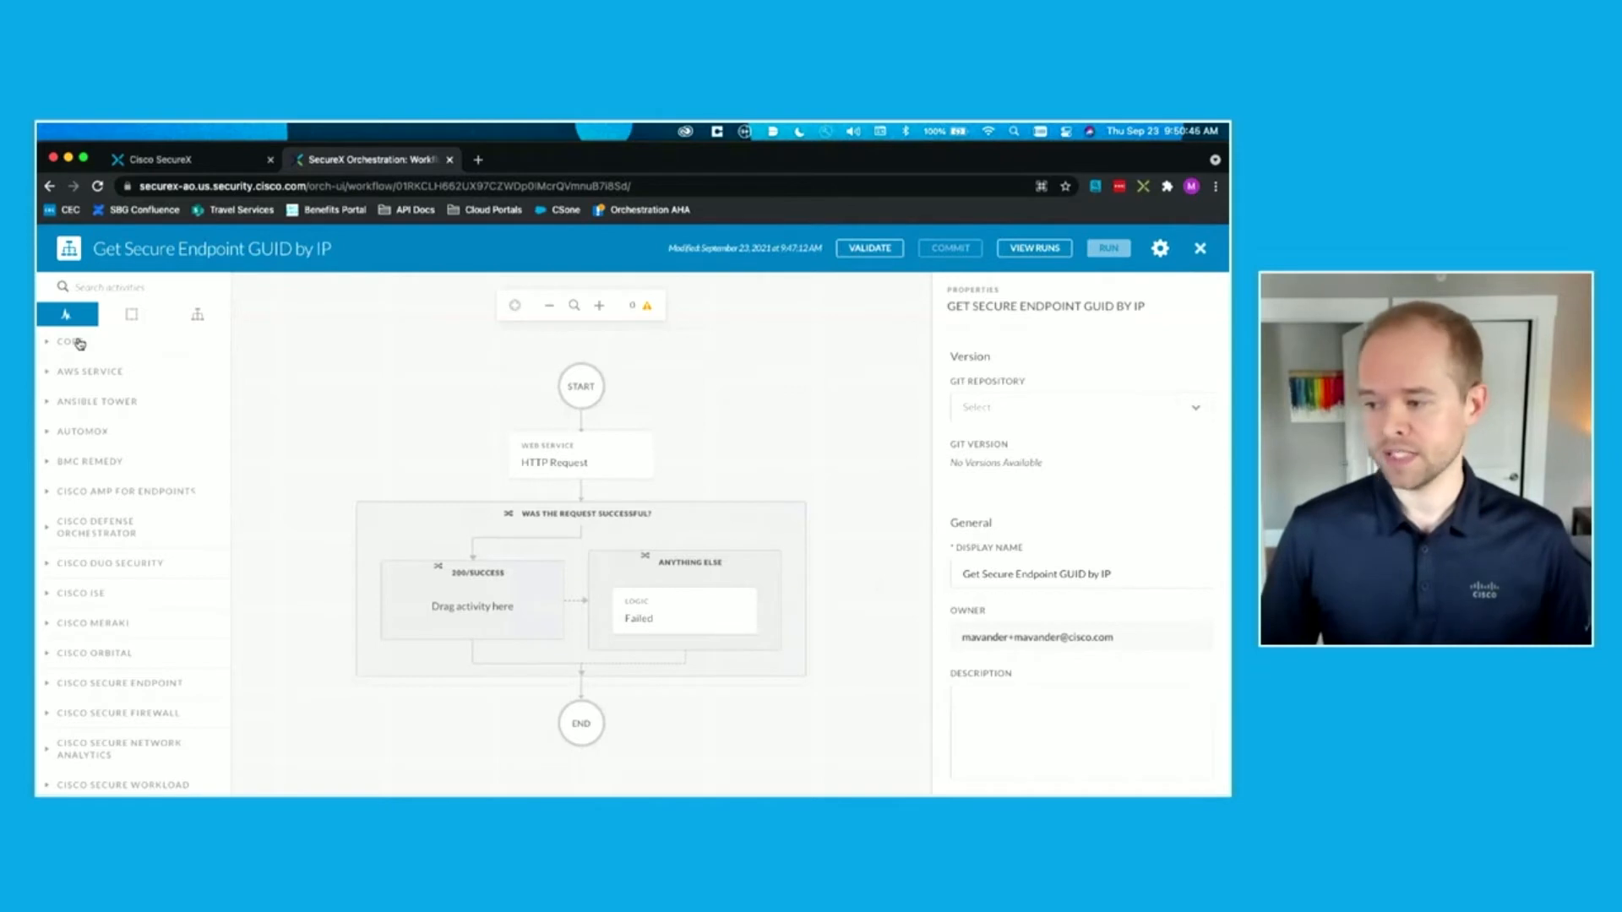
{"action": "left_click", "coordinate": [80, 343]}
{"action": "scroll", "coordinate": [87, 497], "scroll_direction": "down", "scroll_amount": 3}
{"action": "left_click_drag", "start_coordinate": [87, 496], "coordinate": [445, 616]}
Step: Set the JSONPath Query's source JSON to the HTTP Request activity's Body output
{"action": "scroll", "coordinate": [1055, 591], "scroll_direction": "down", "scroll_amount": 3}
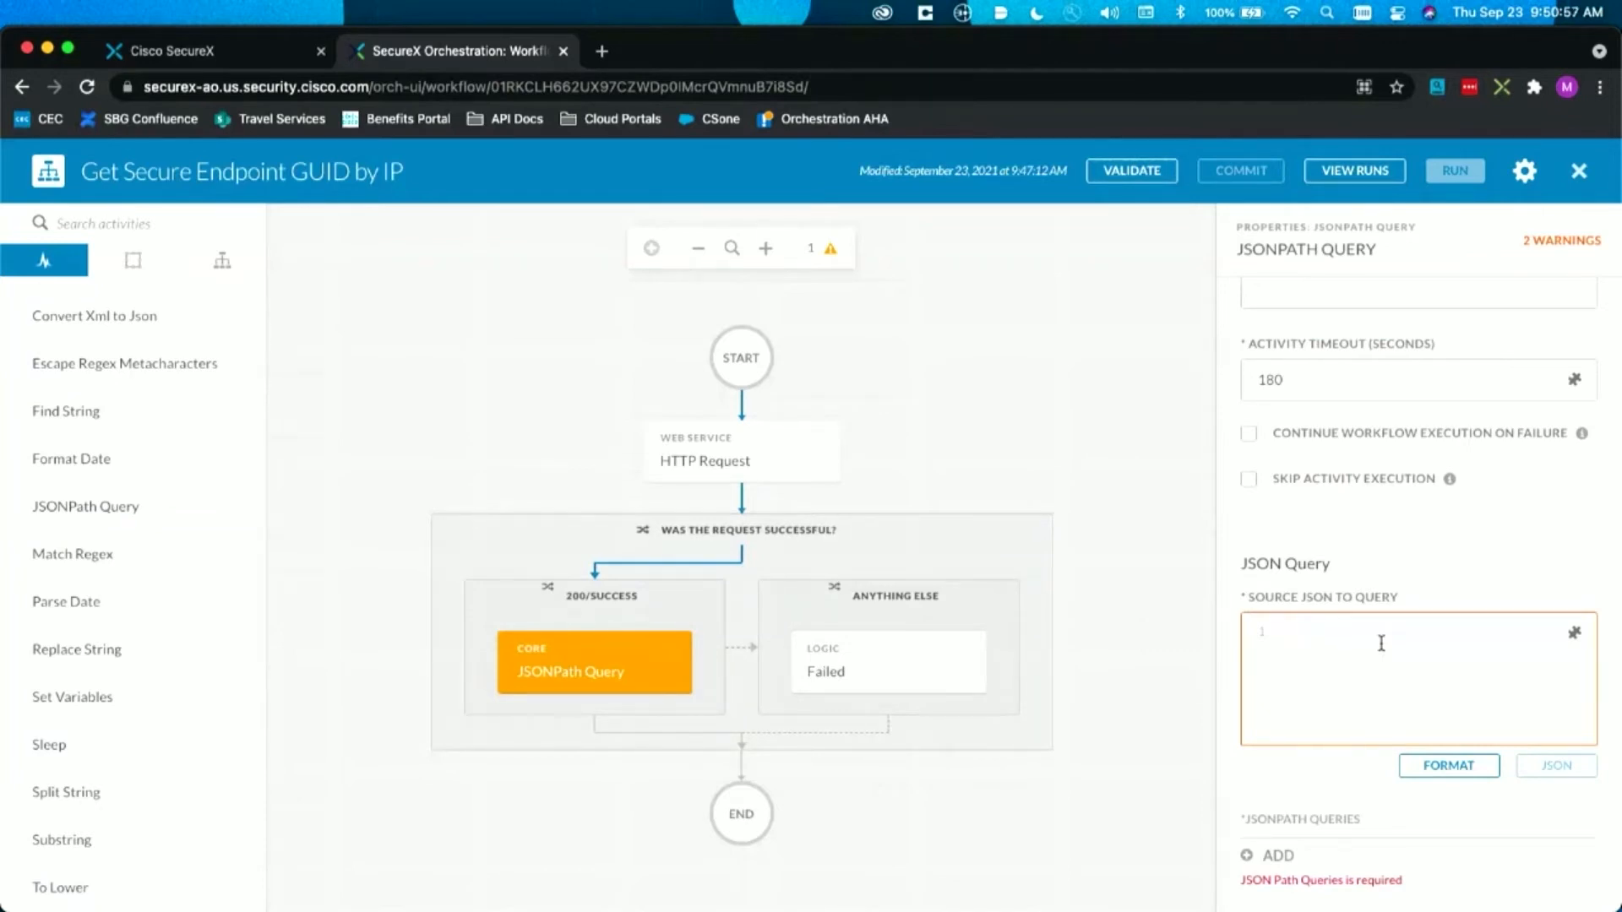
{"action": "left_click", "coordinate": [1574, 634]}
{"action": "left_click", "coordinate": [978, 574]}
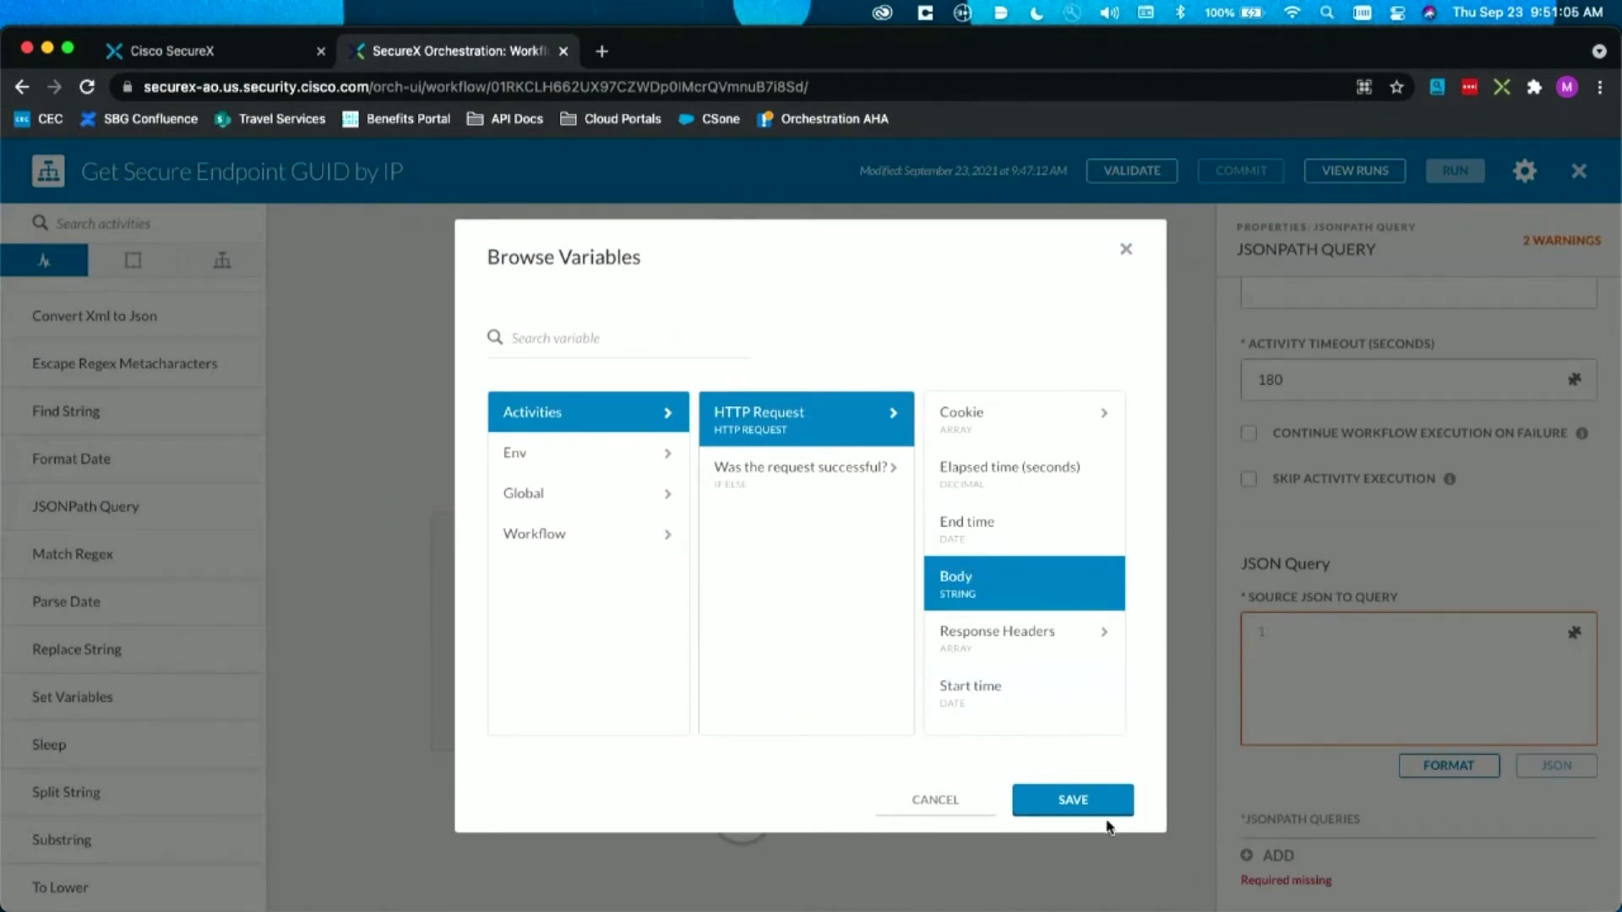
{"action": "left_click", "coordinate": [1076, 801]}
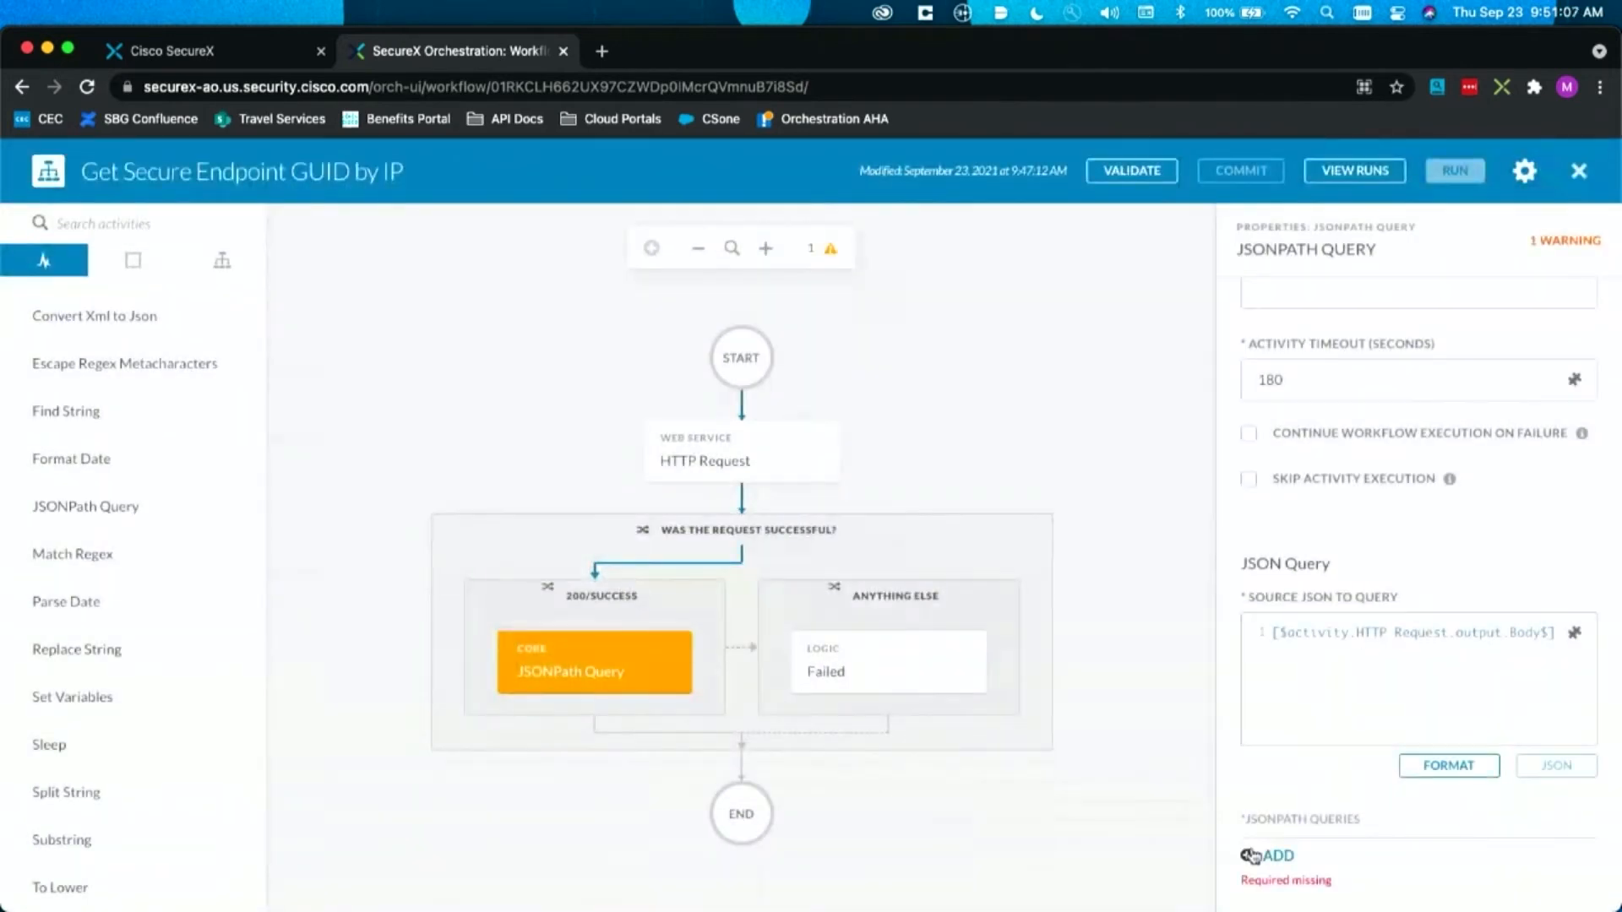
Step: Add a JSONPath query "$.data[0].connector_guid" with the property name "connector_guid" and deselect the activity
{"action": "left_click", "coordinate": [1264, 845]}
{"action": "scroll", "coordinate": [1264, 845], "scroll_direction": "down", "scroll_amount": 3}
{"action": "left_click", "coordinate": [1344, 647]}
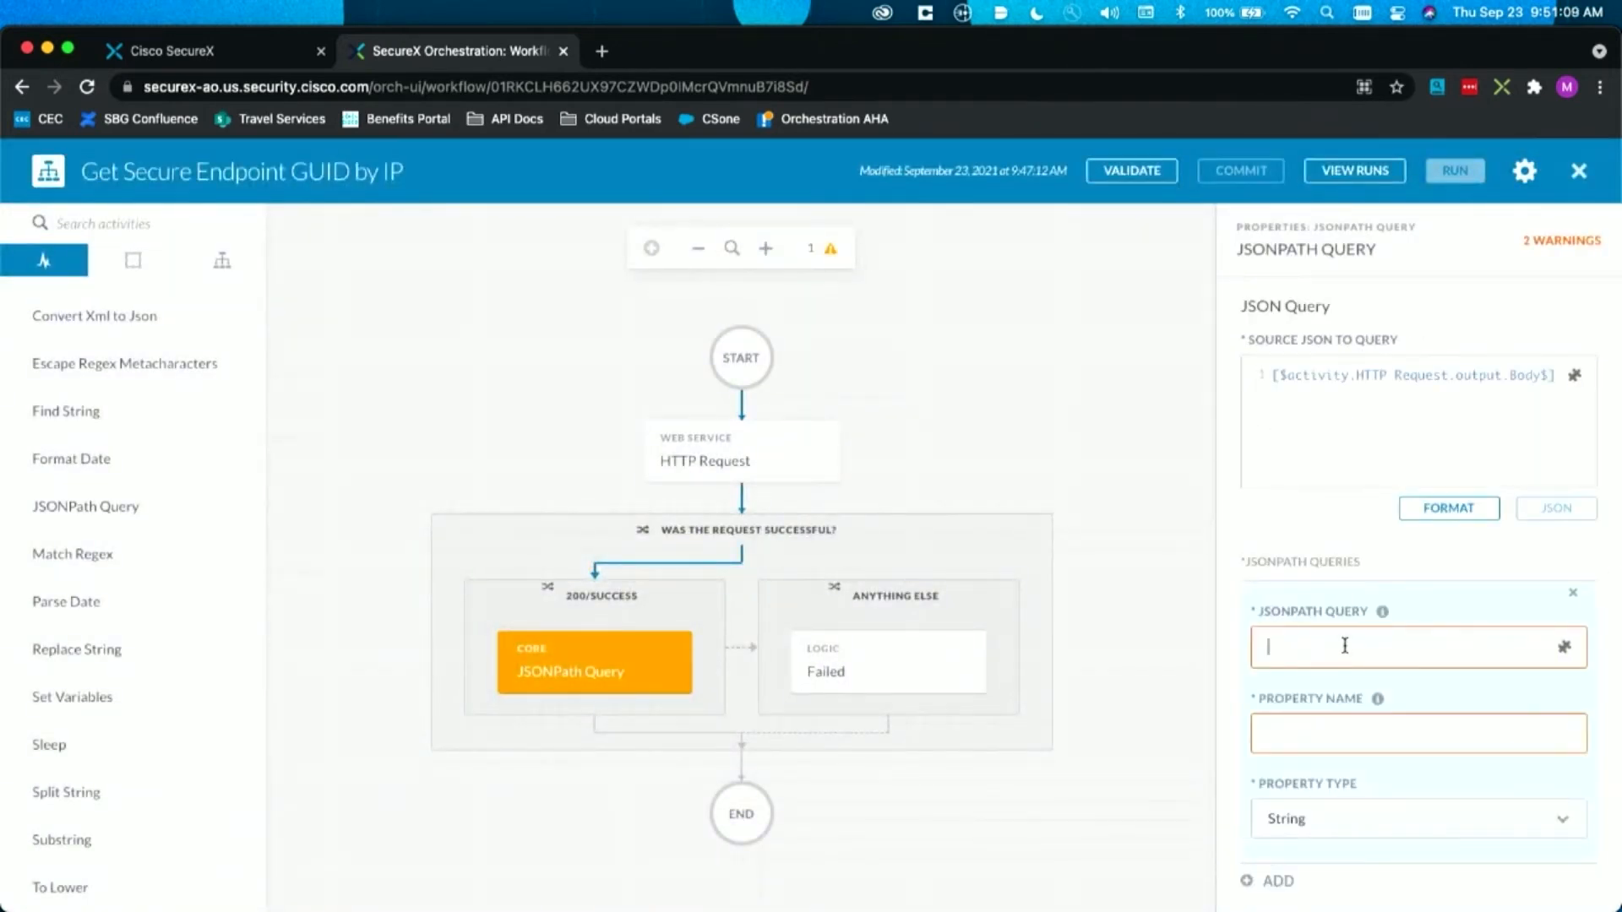
{"action": "type", "text": "$.data[0].connector_guid"}
{"action": "key", "text": "Tab"}
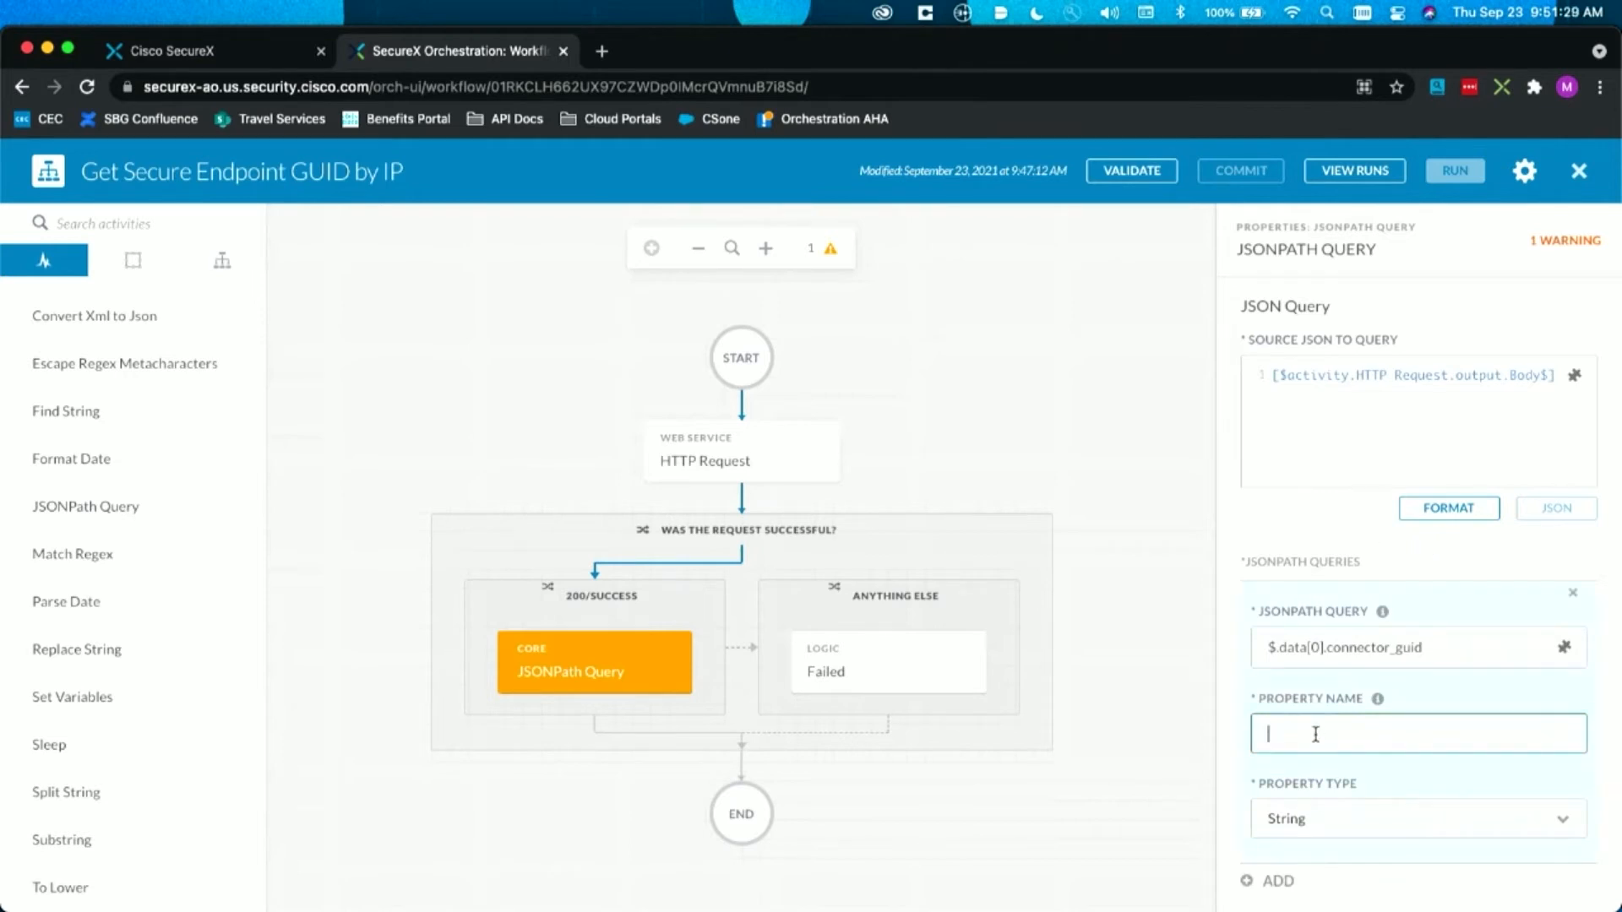
{"action": "type", "text": "connect_guid"}
{"action": "key", "text": "Tab"}
{"action": "left_click", "coordinate": [1195, 580]}
Step: Complete the truncated JSONPath query expression to read "$.data[0].connector_guid" and recheck the activity's saved query
{"action": "left_click", "coordinate": [543, 659]}
{"action": "scroll", "coordinate": [1453, 659], "scroll_direction": "down", "scroll_amount": 6}
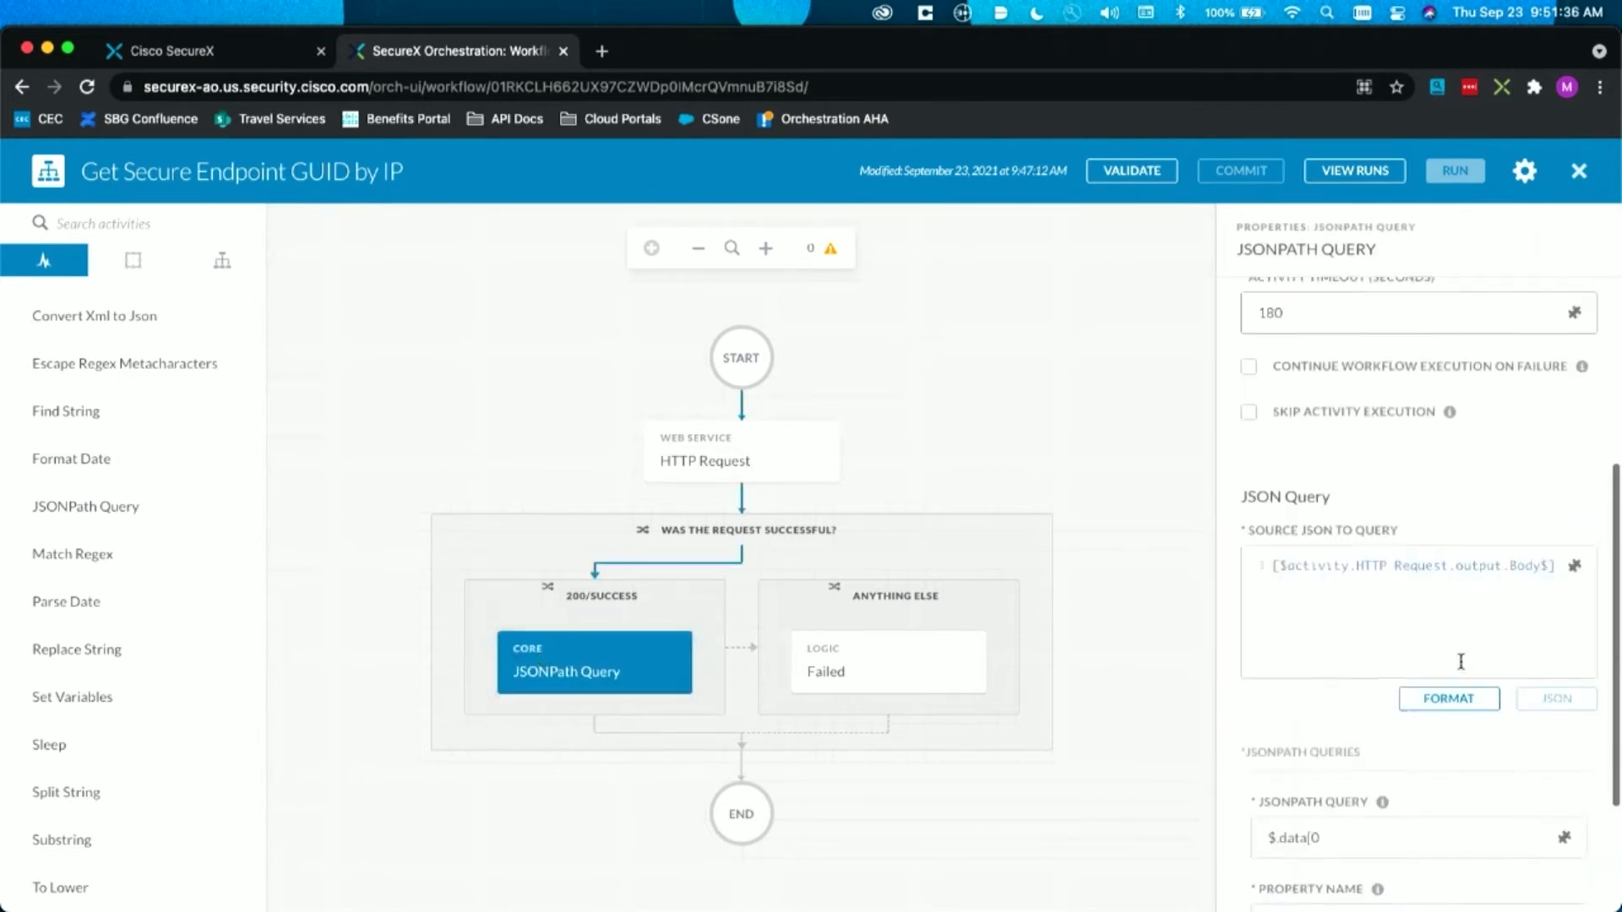
{"action": "left_click", "coordinate": [1412, 685]}
{"action": "type", "text": "].connector_guid"}
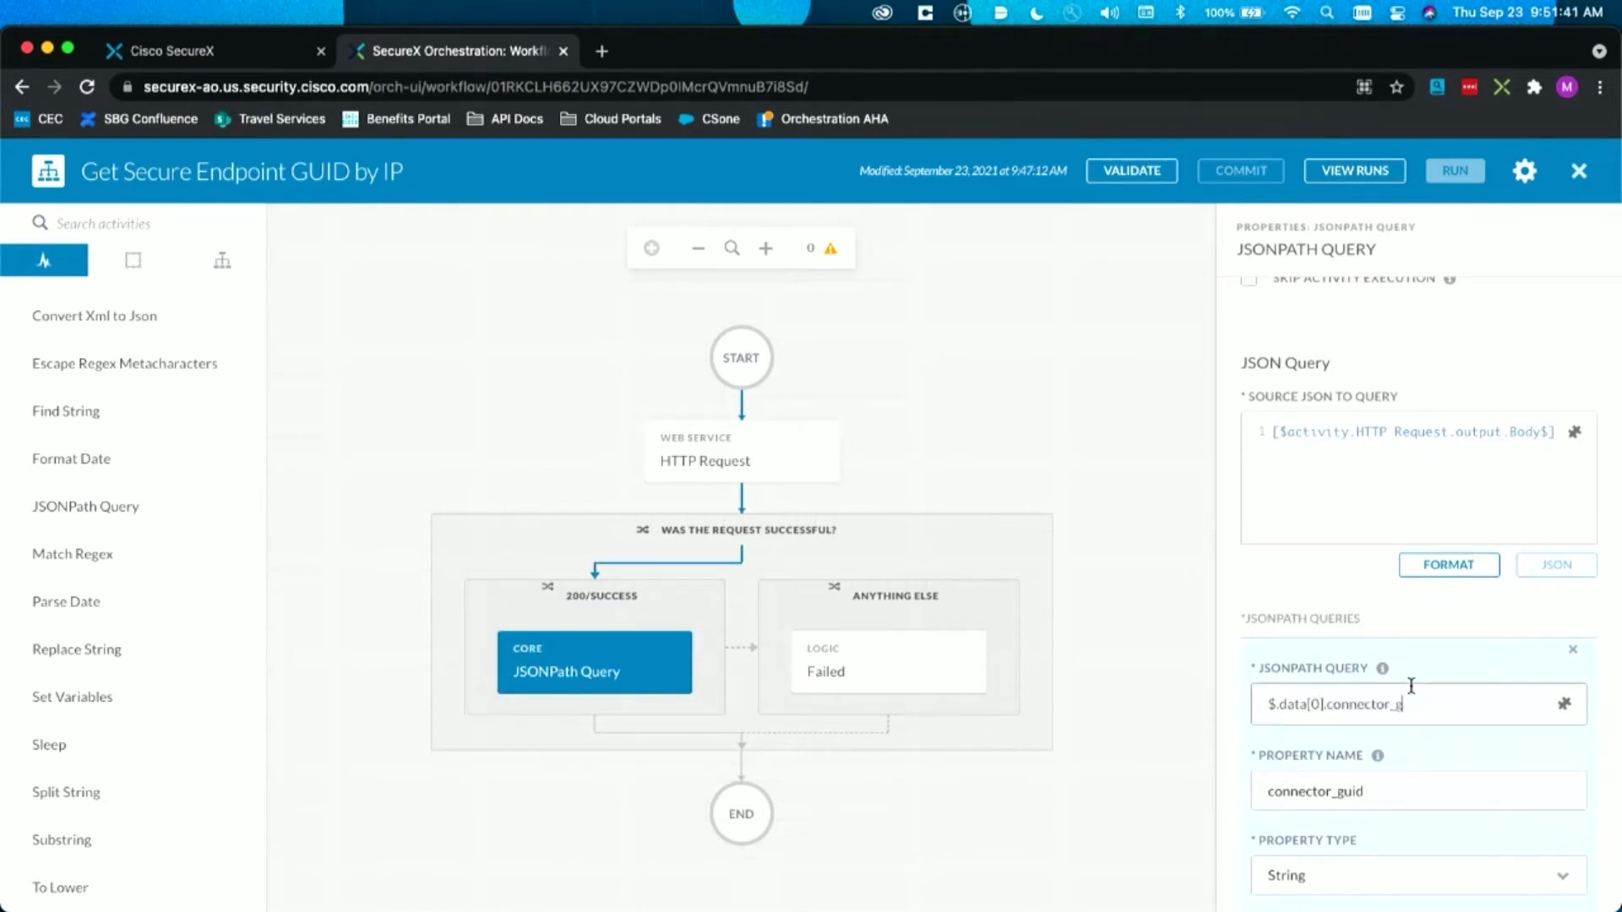
{"action": "key", "text": "Tab"}
{"action": "left_click", "coordinate": [1181, 629]}
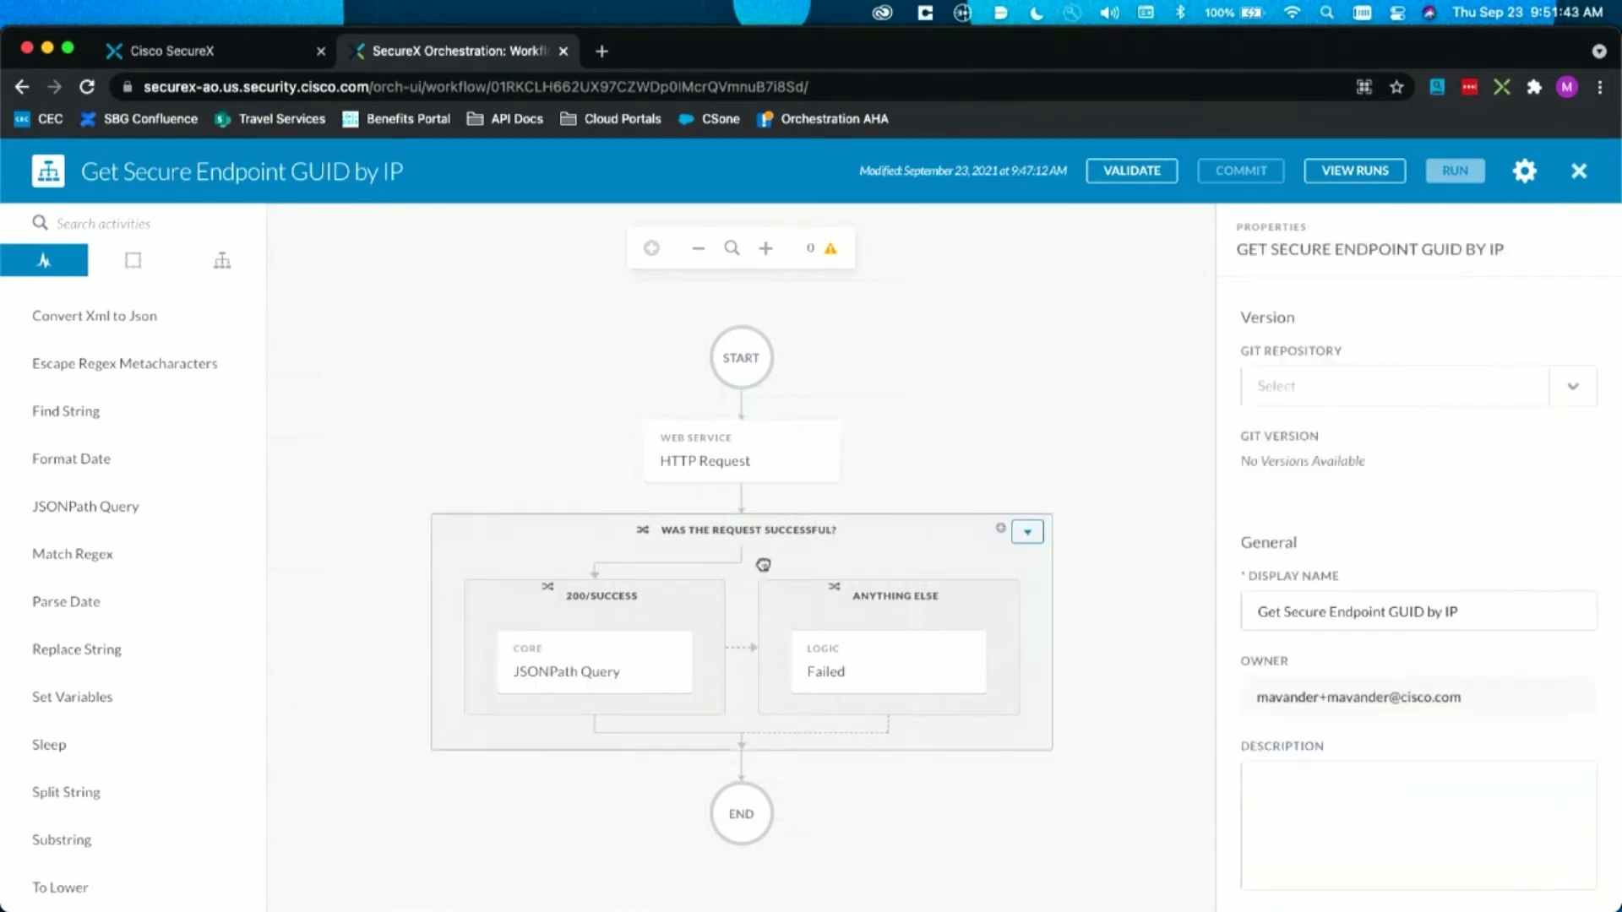
{"action": "left_click", "coordinate": [550, 676]}
{"action": "scroll", "coordinate": [1409, 733], "scroll_direction": "down", "scroll_amount": 5}
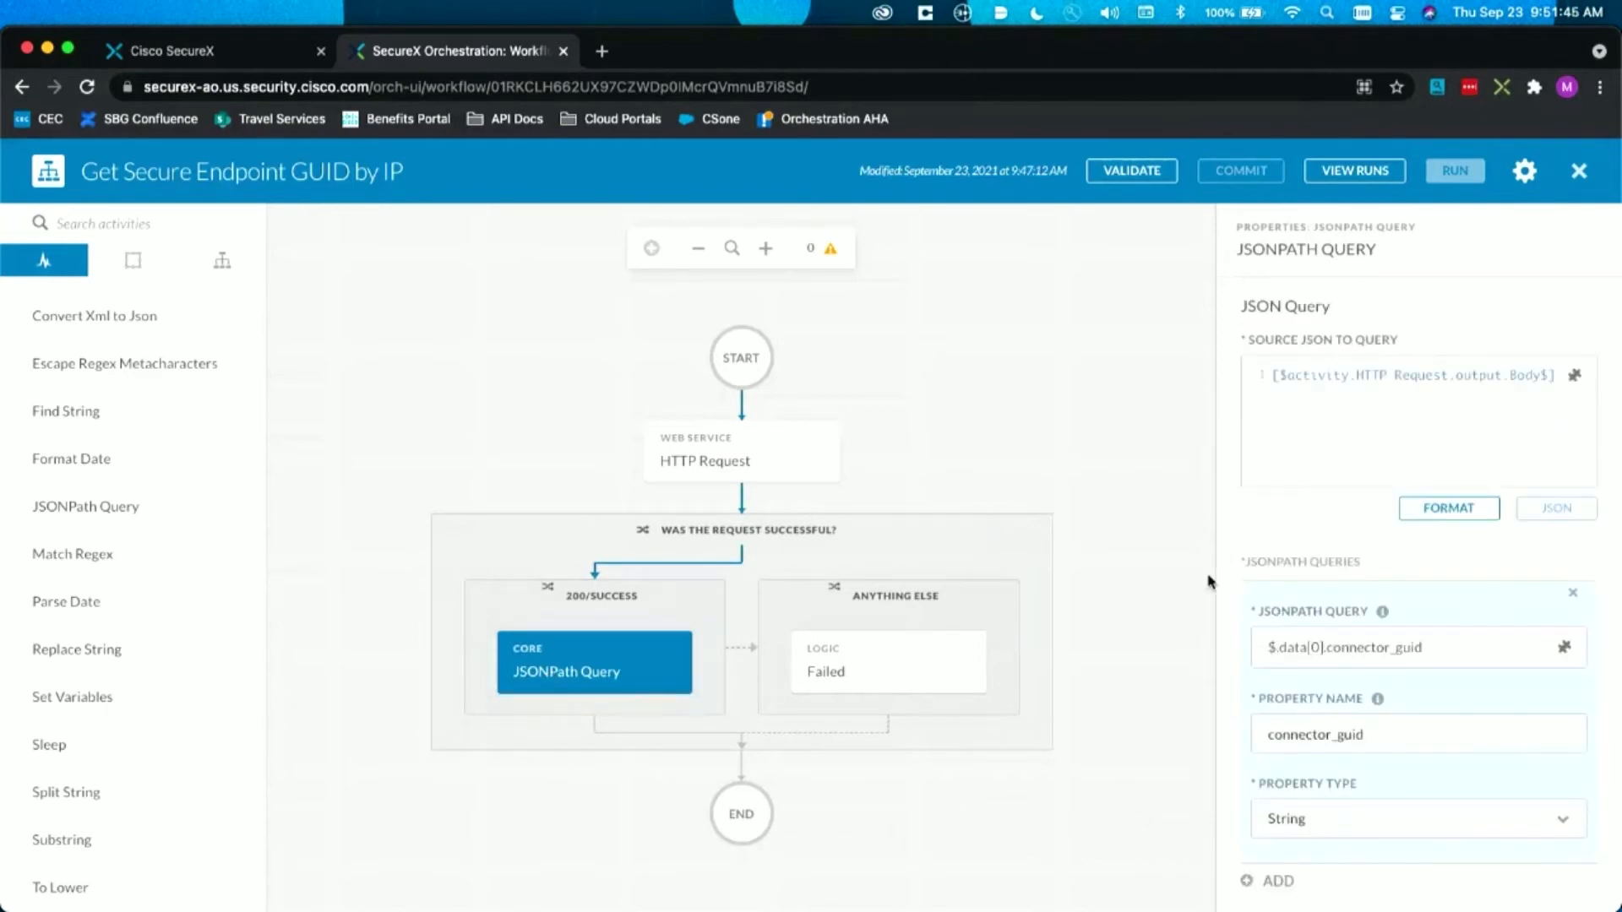
{"action": "left_click", "coordinate": [1147, 562]}
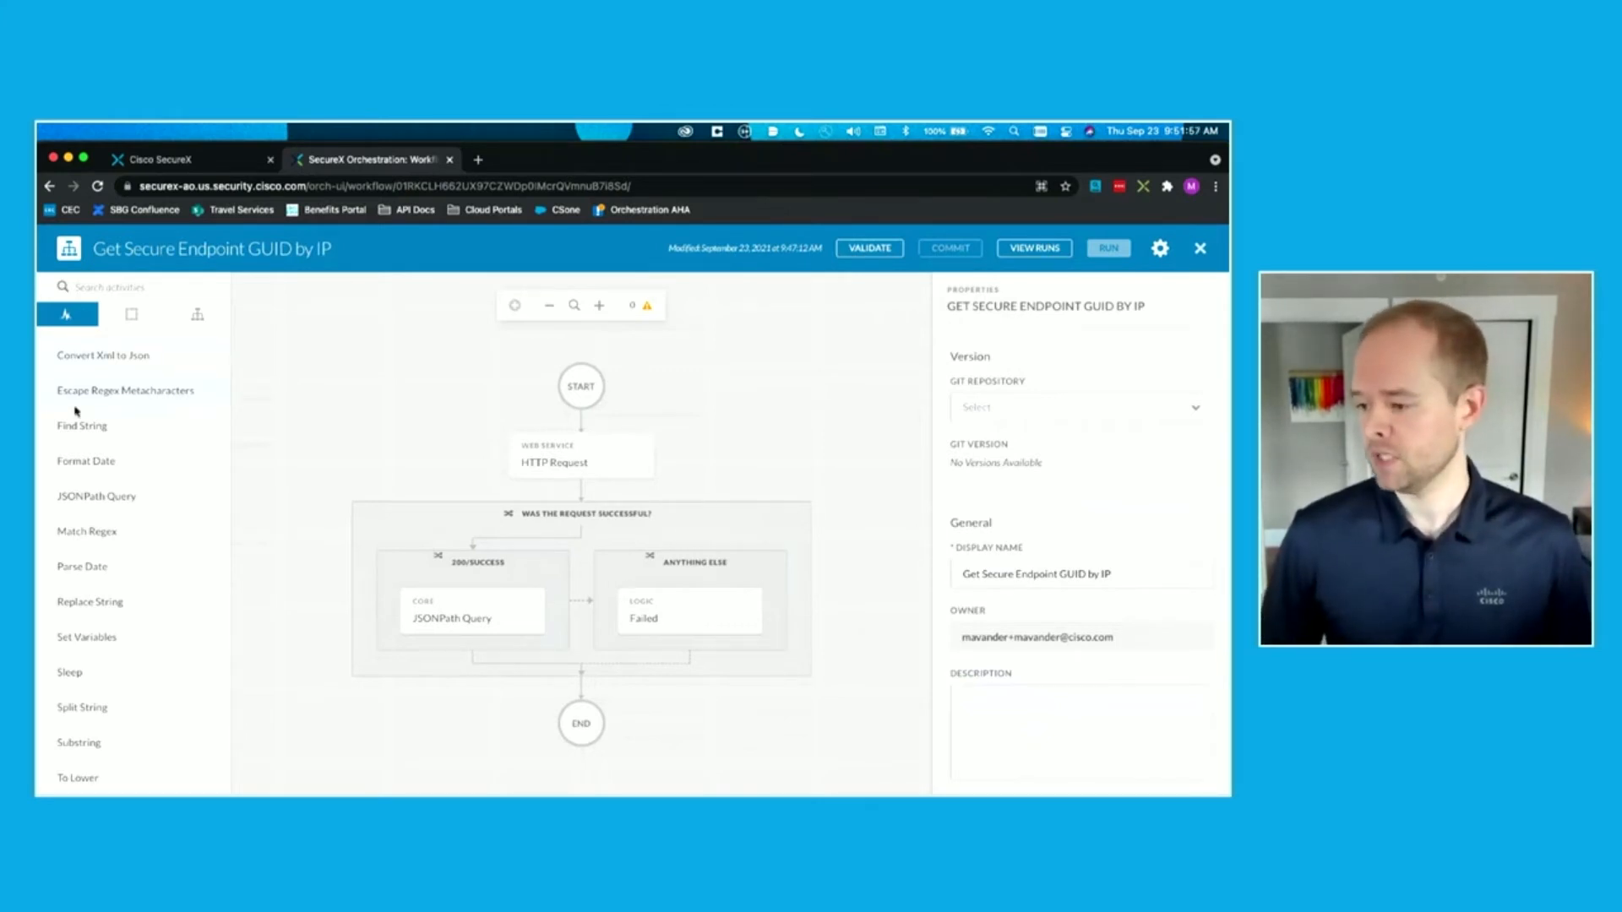
Step: Add a Set Variables activity below the JSONPath Query in the 200/Success branch
{"action": "left_click_drag", "start_coordinate": [78, 637], "coordinate": [473, 648]}
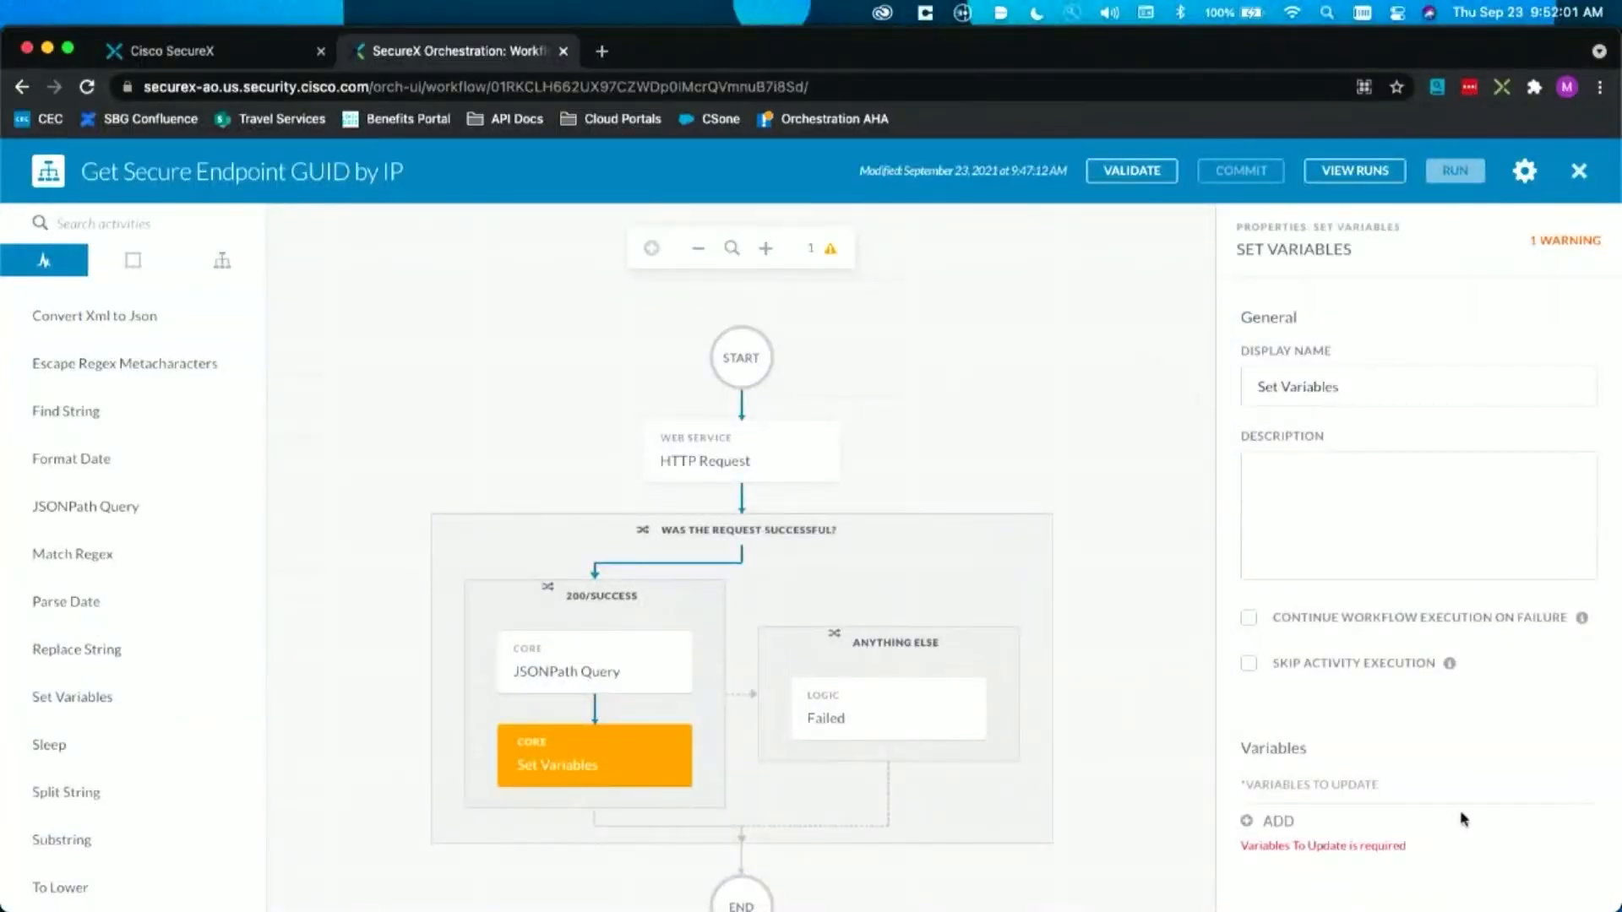
Step: Add a variable entry to the Set Variables activity that updates the workflow's output variable Connector GUID
{"action": "left_click", "coordinate": [1258, 821]}
{"action": "scroll", "coordinate": [1254, 826], "scroll_direction": "down", "scroll_amount": 3}
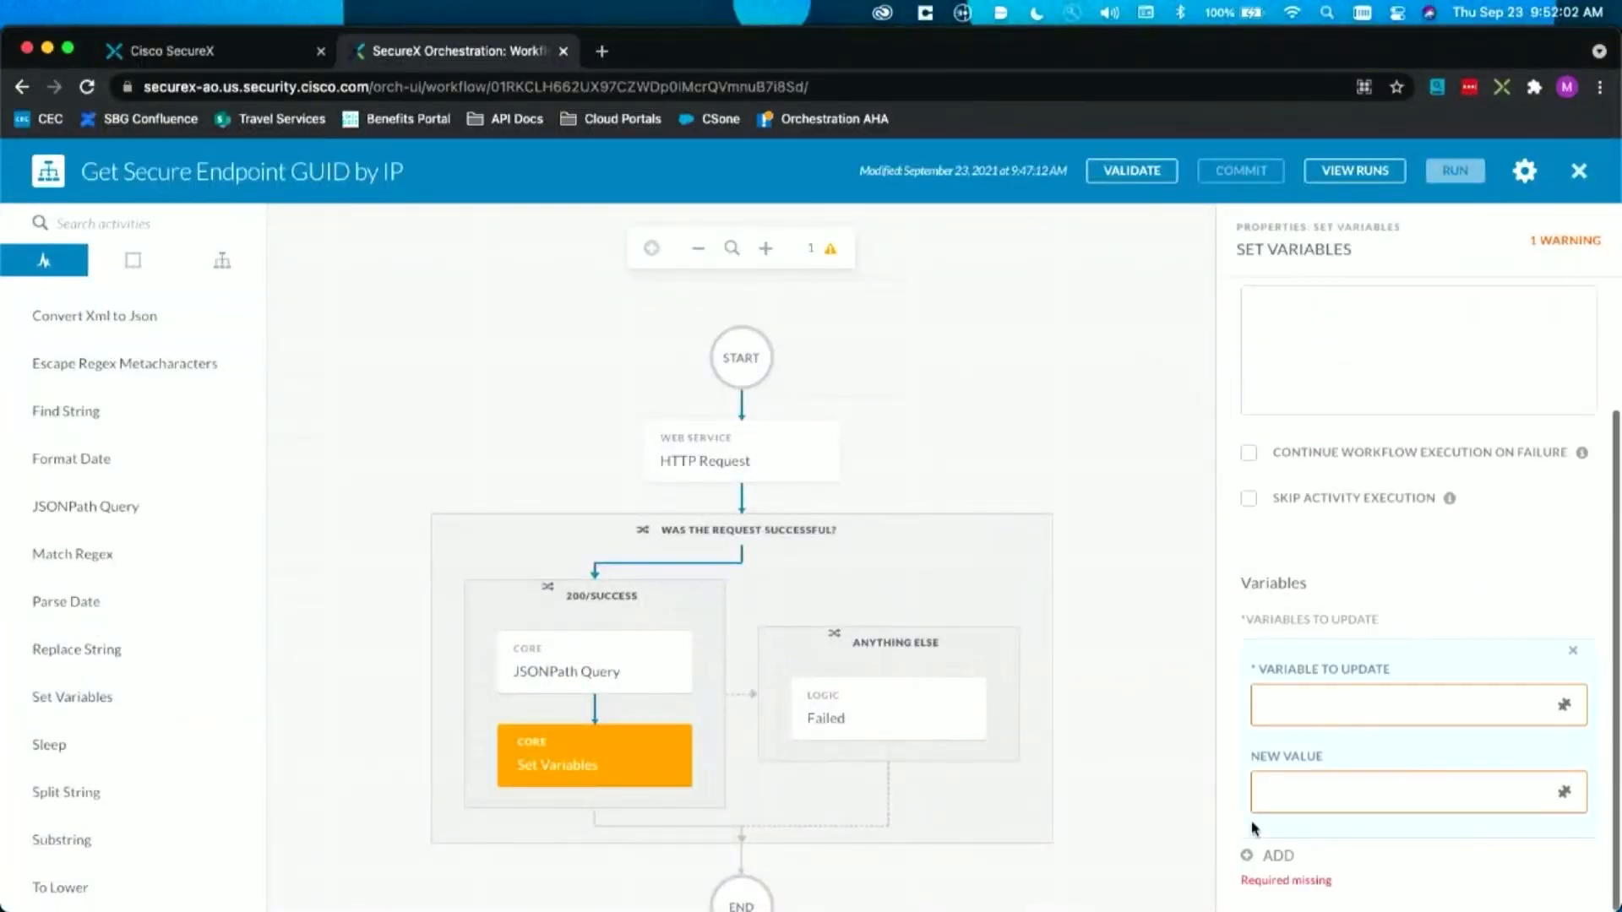
{"action": "left_click", "coordinate": [1564, 704]}
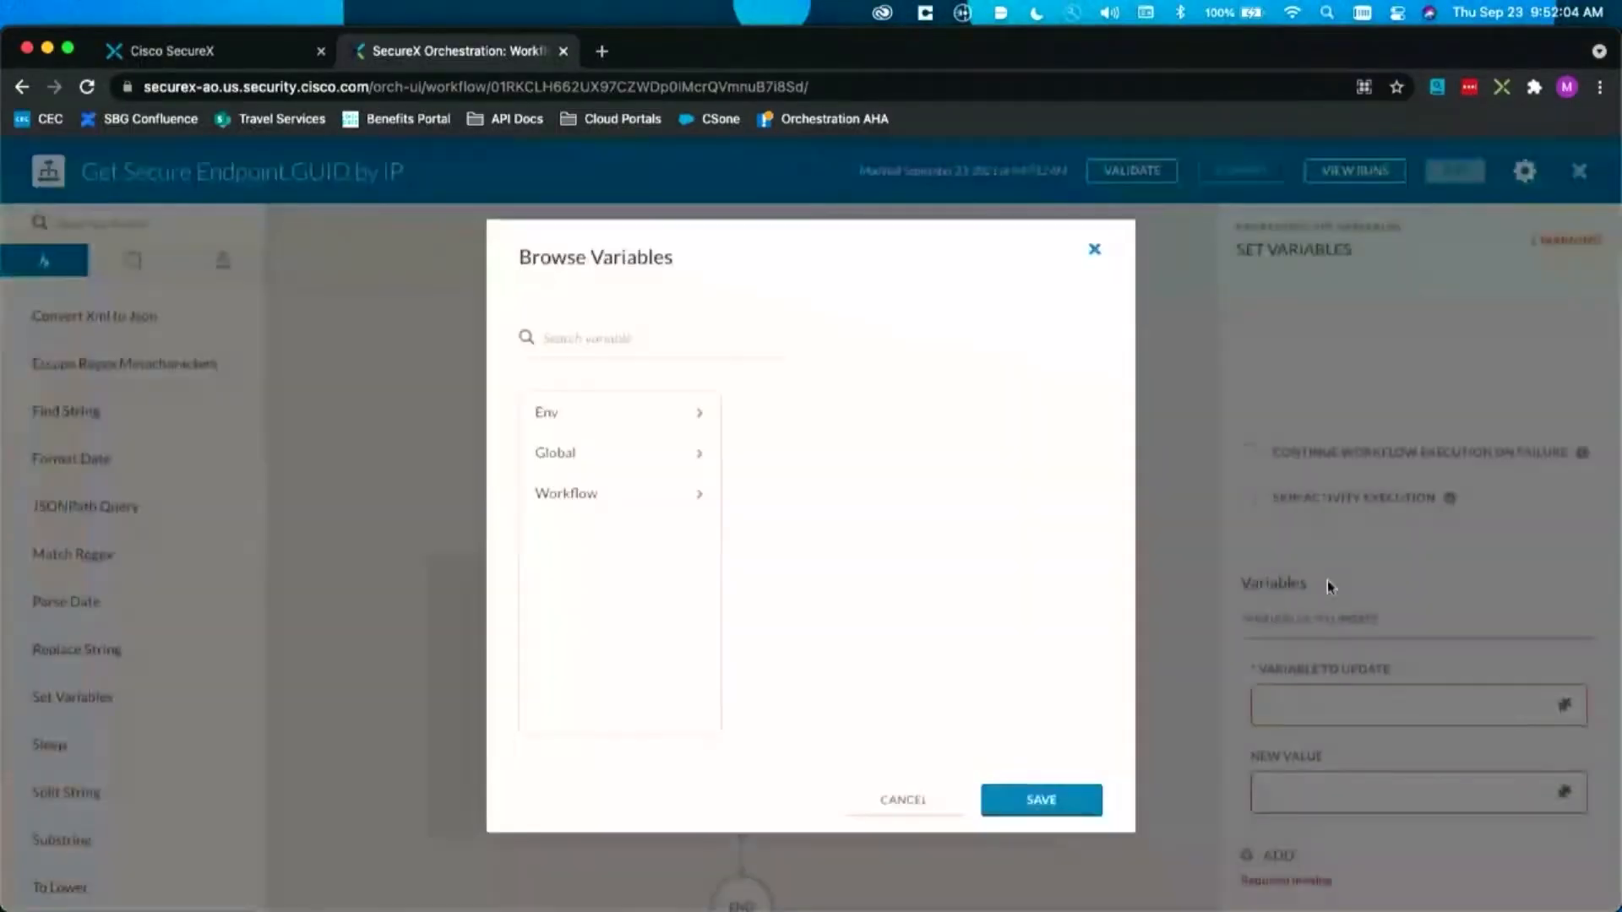
{"action": "left_click", "coordinate": [691, 490]}
{"action": "left_click", "coordinate": [760, 456]}
{"action": "left_click", "coordinate": [1031, 422]}
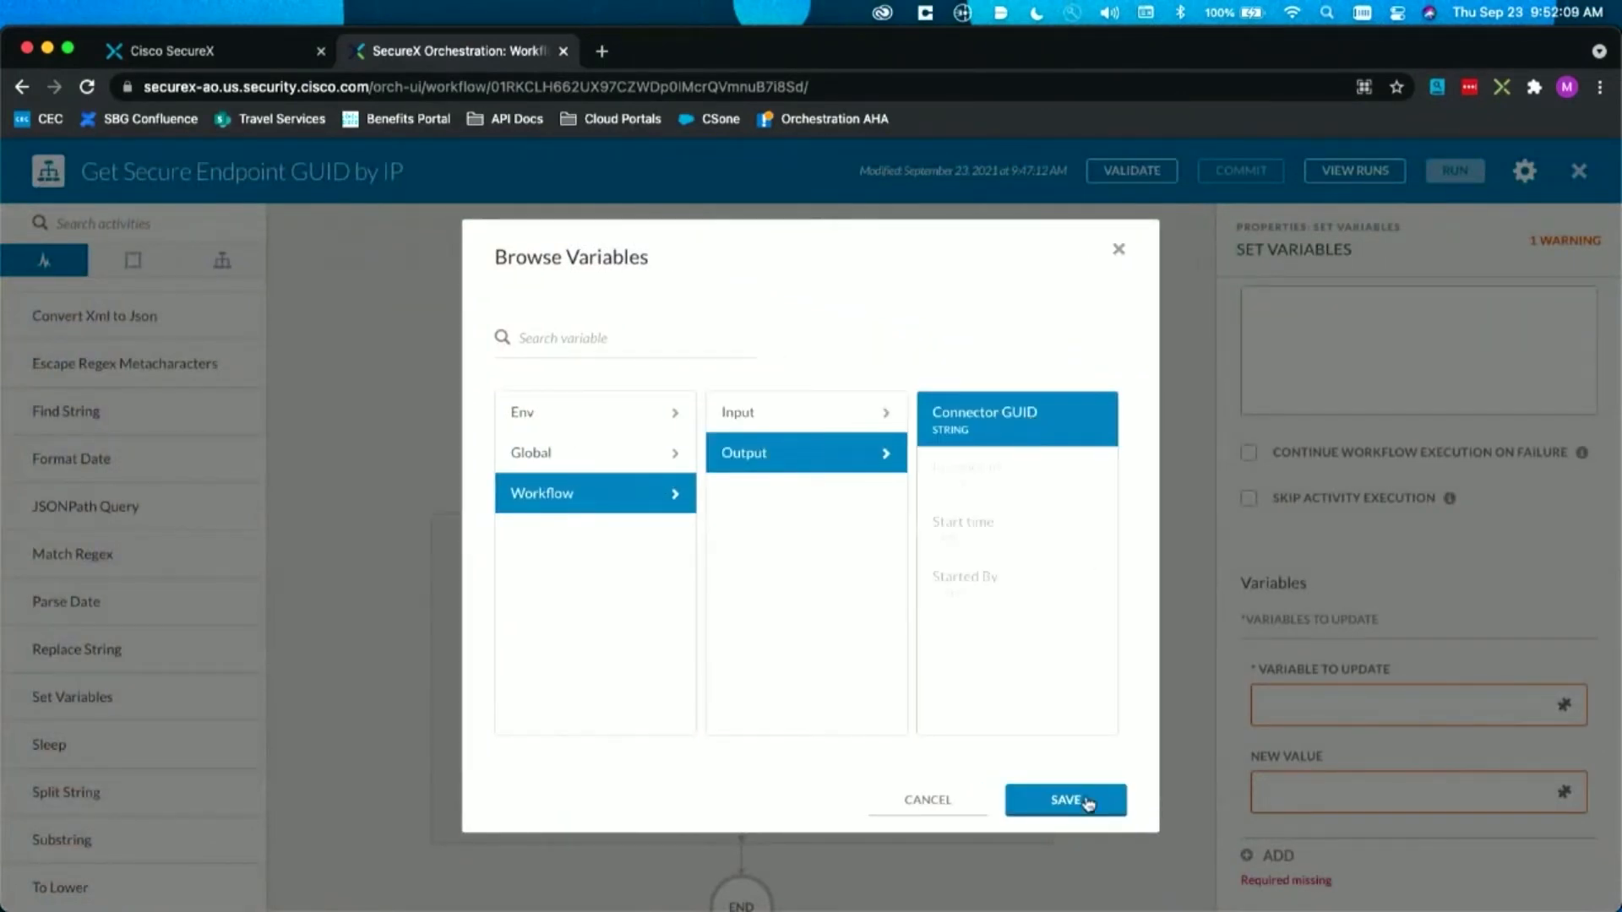
{"action": "left_click", "coordinate": [1073, 813]}
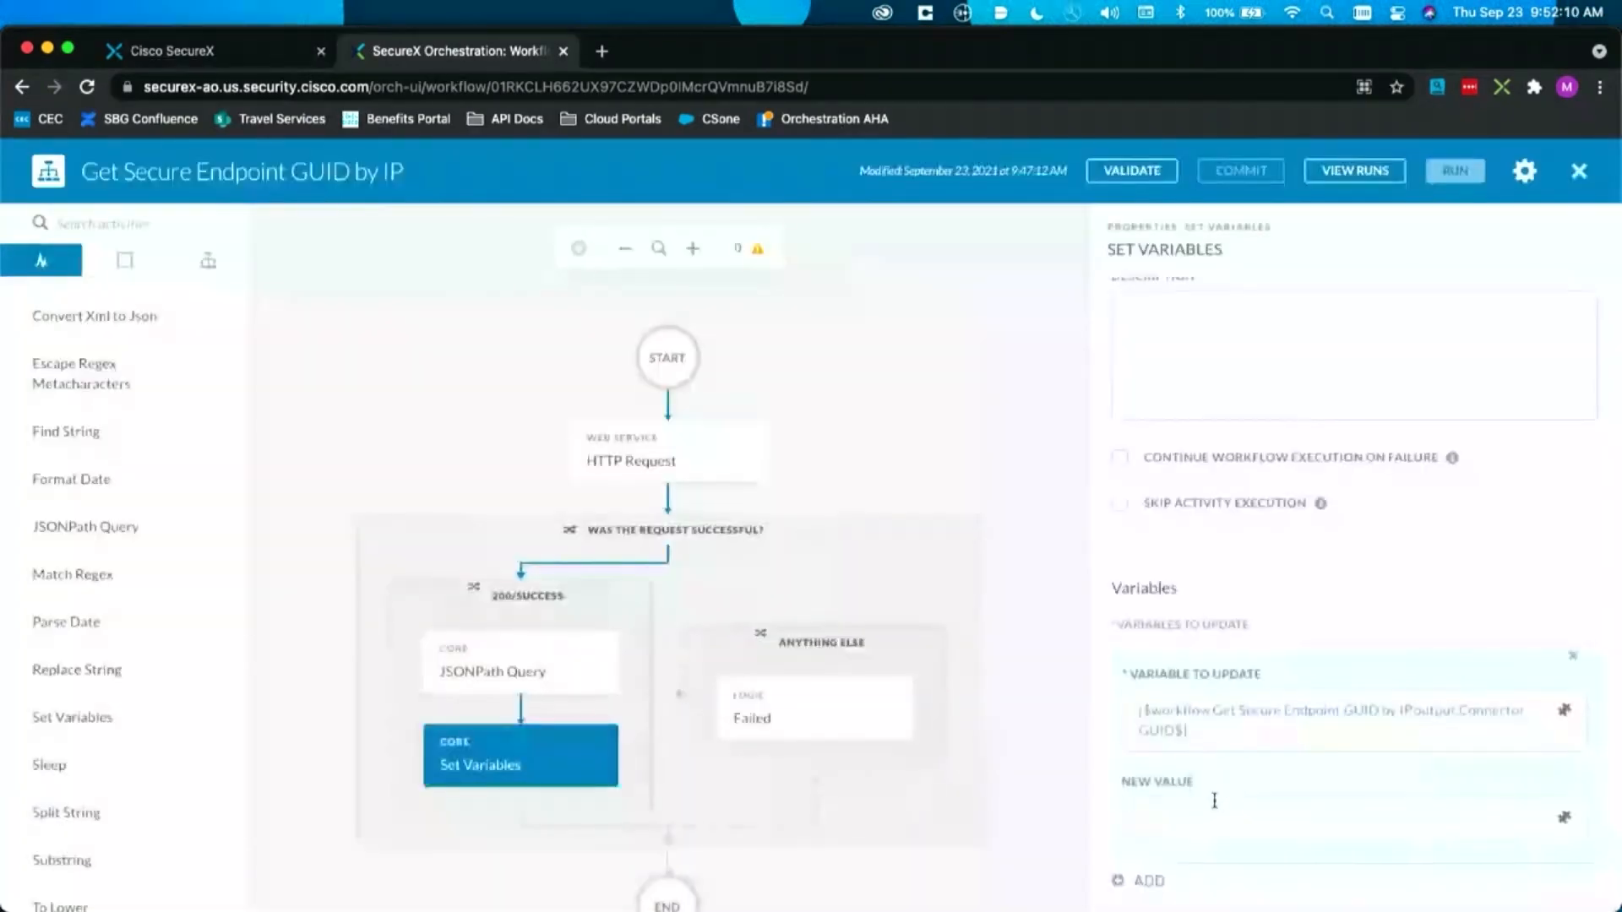
Step: Set the entry's new value to connector_guid from the Jsonpath Queries output of the 200/Success branch's JSONPath Query, and deselect the activity
{"action": "left_click", "coordinate": [1564, 817]}
{"action": "left_click", "coordinate": [606, 416]}
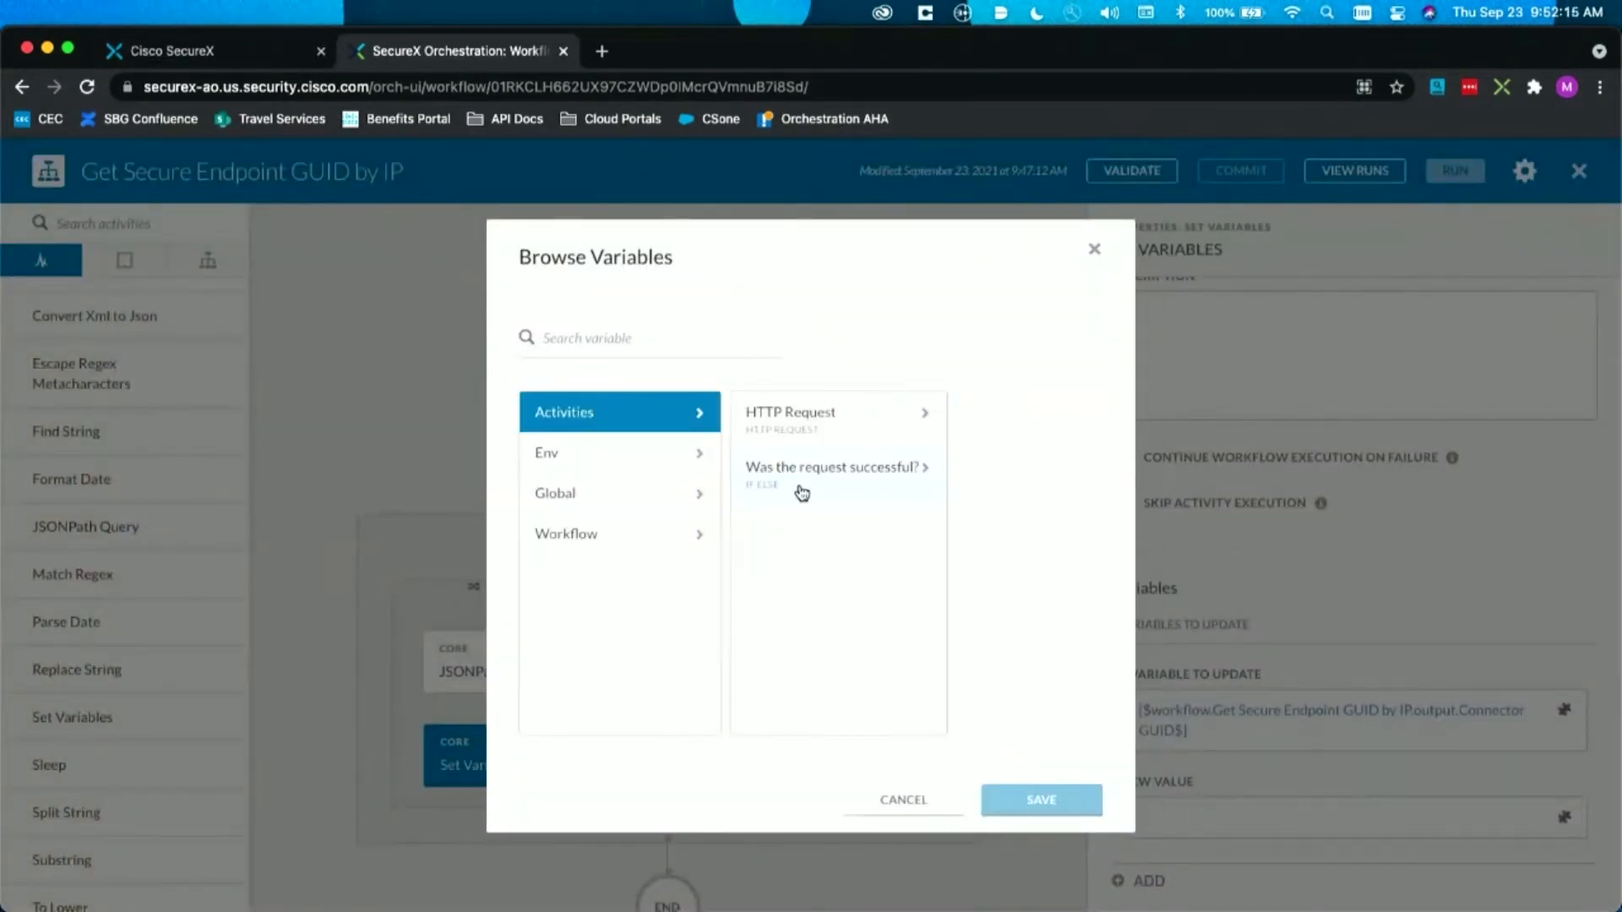
{"action": "left_click", "coordinate": [817, 493]}
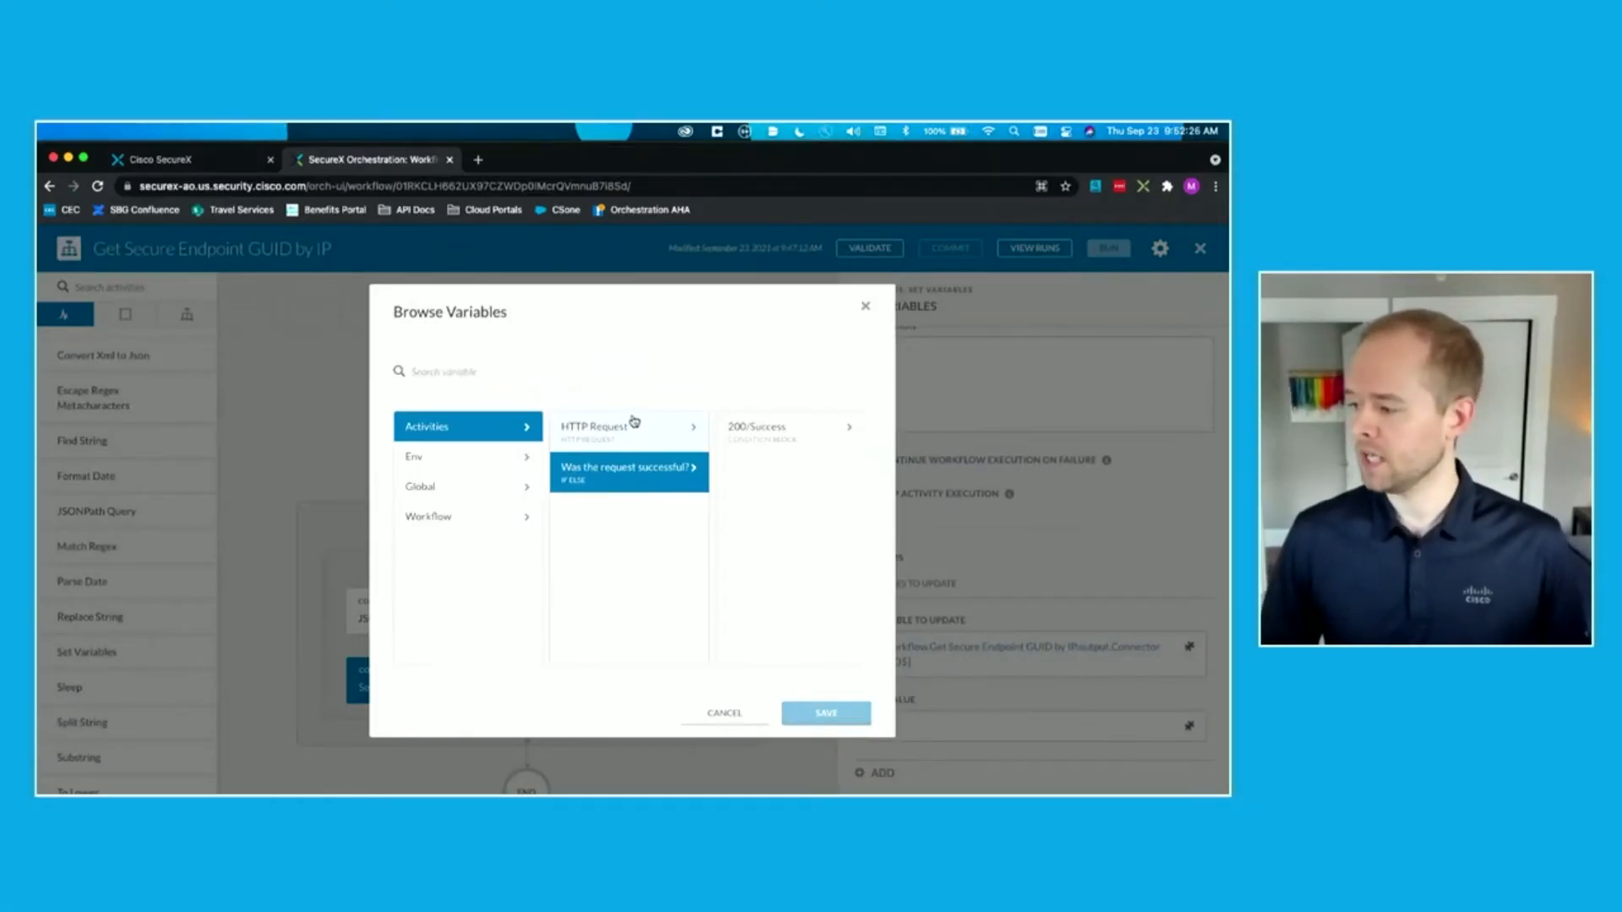
{"action": "left_click", "coordinate": [634, 424]}
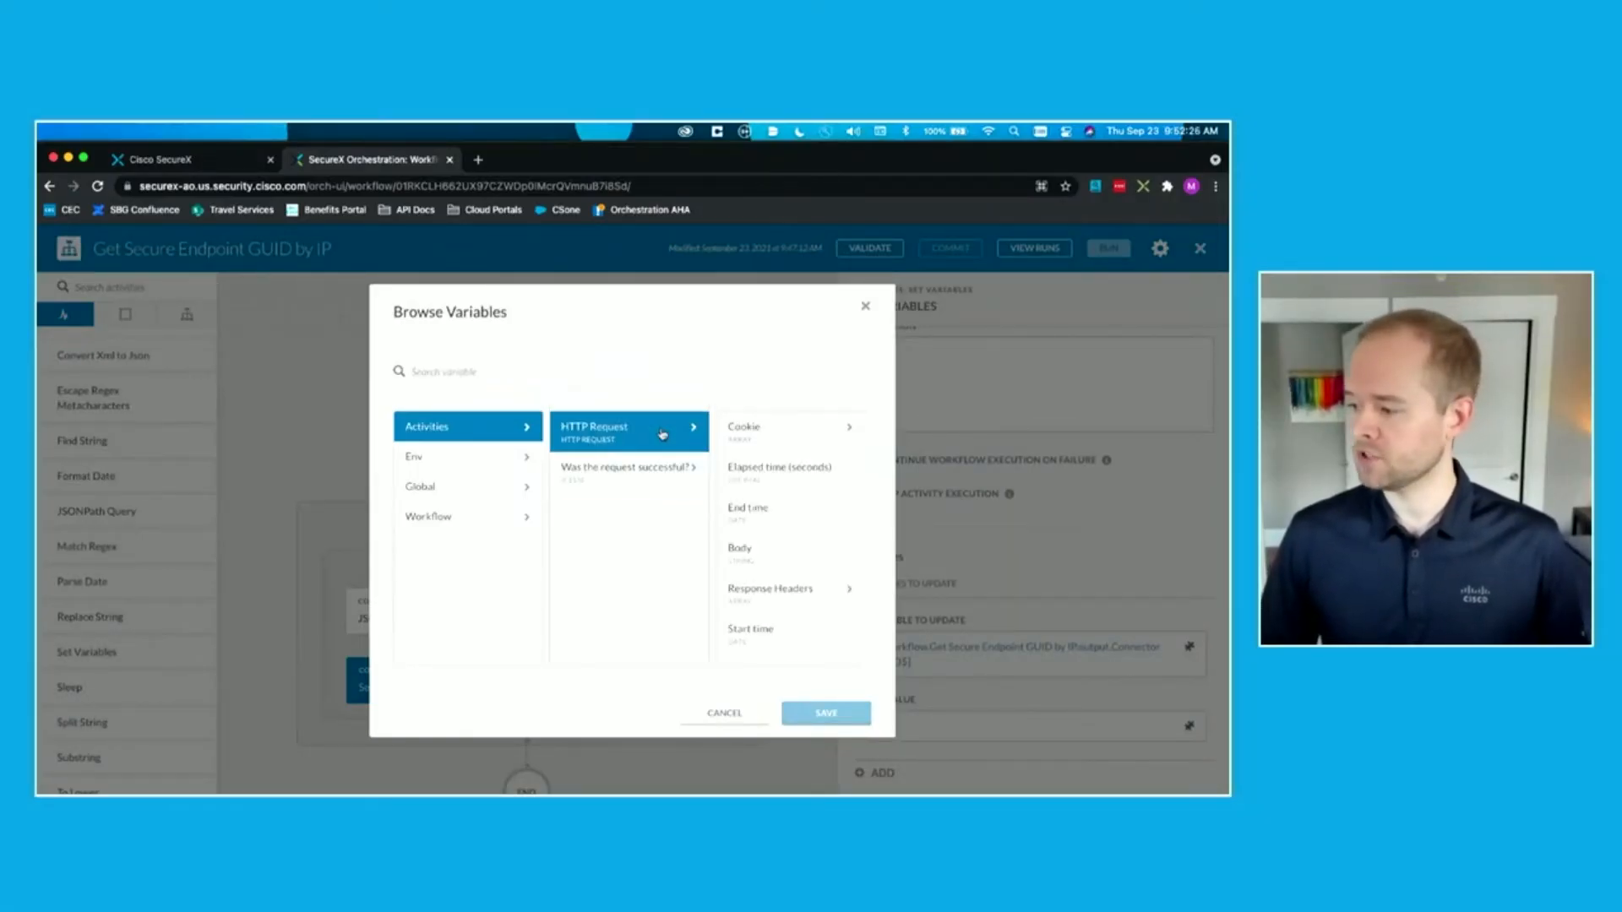
{"action": "left_click", "coordinate": [608, 489]}
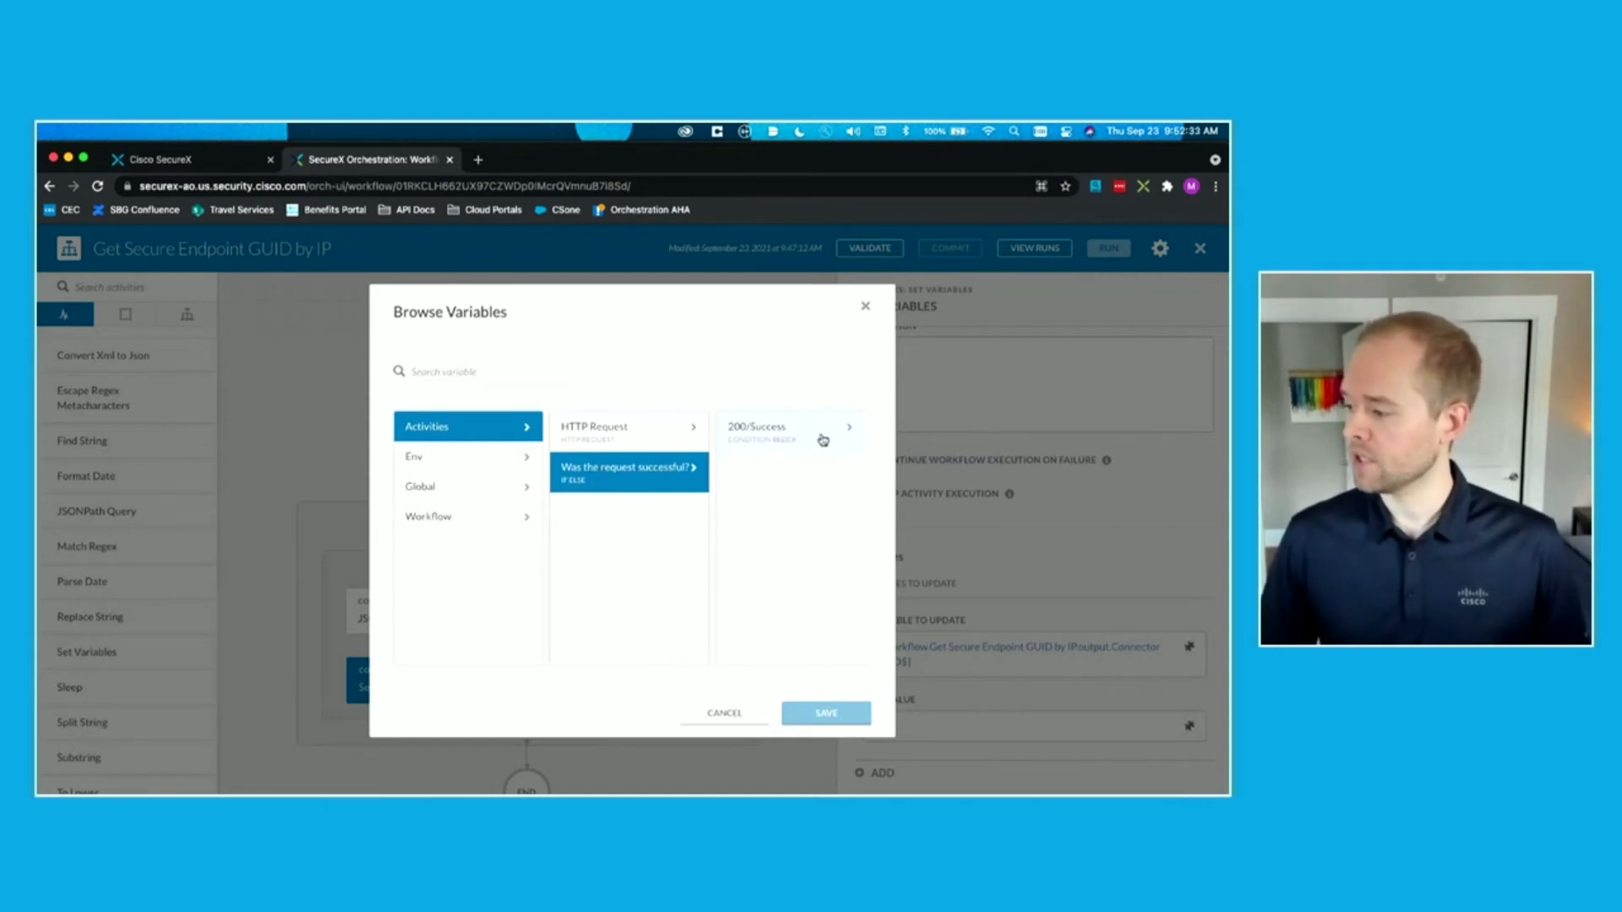
{"action": "left_click", "coordinate": [792, 431]}
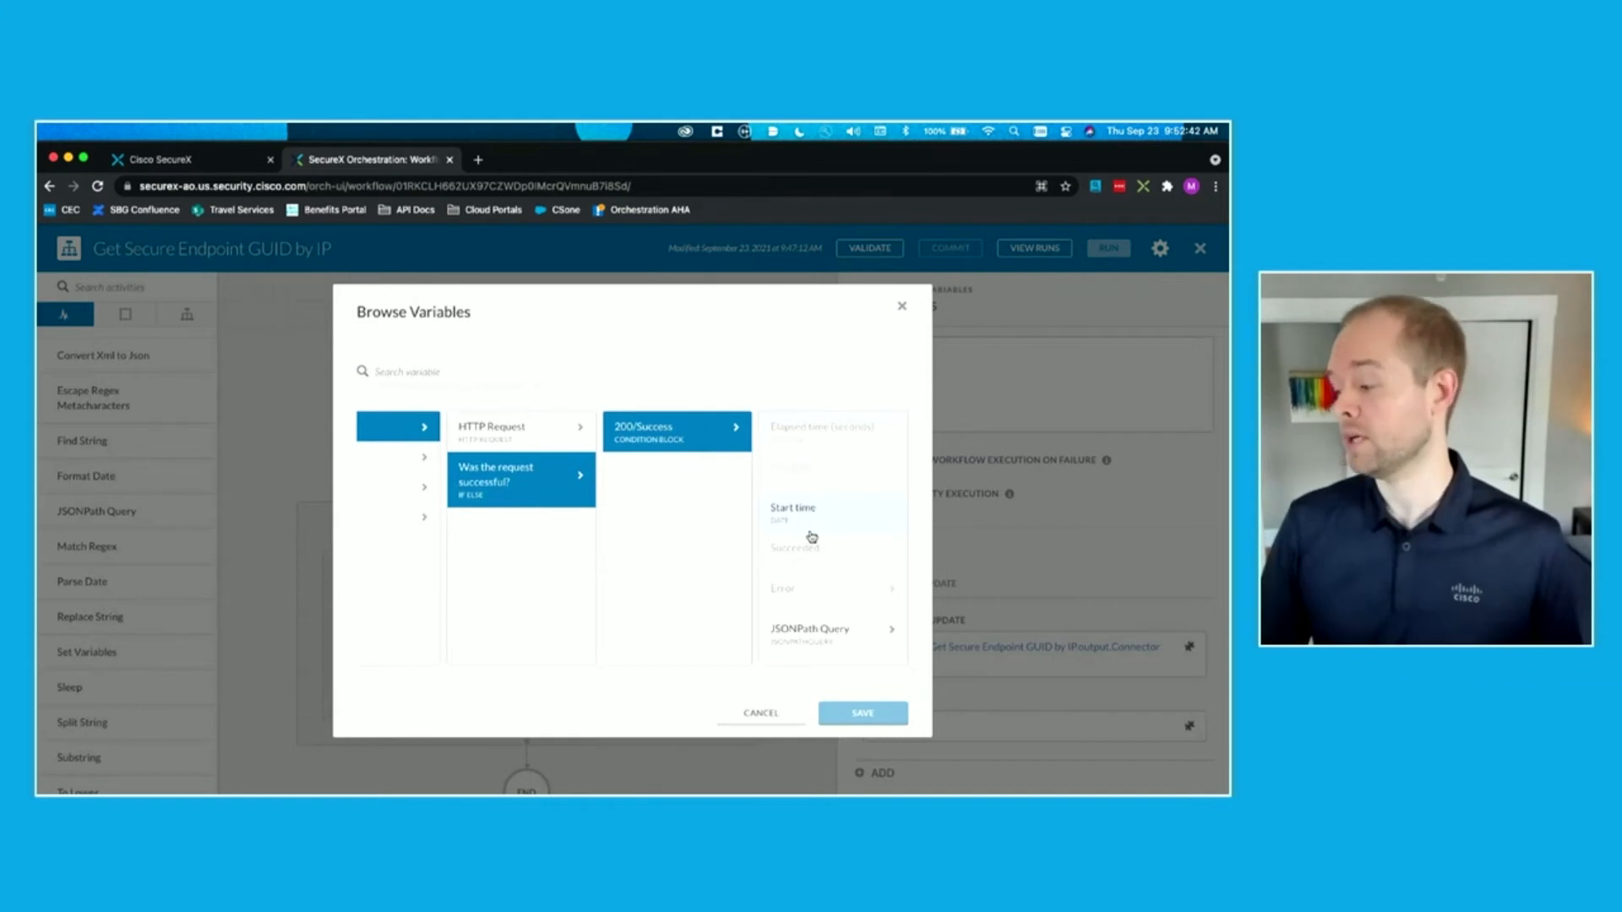
{"action": "left_click", "coordinate": [808, 628]}
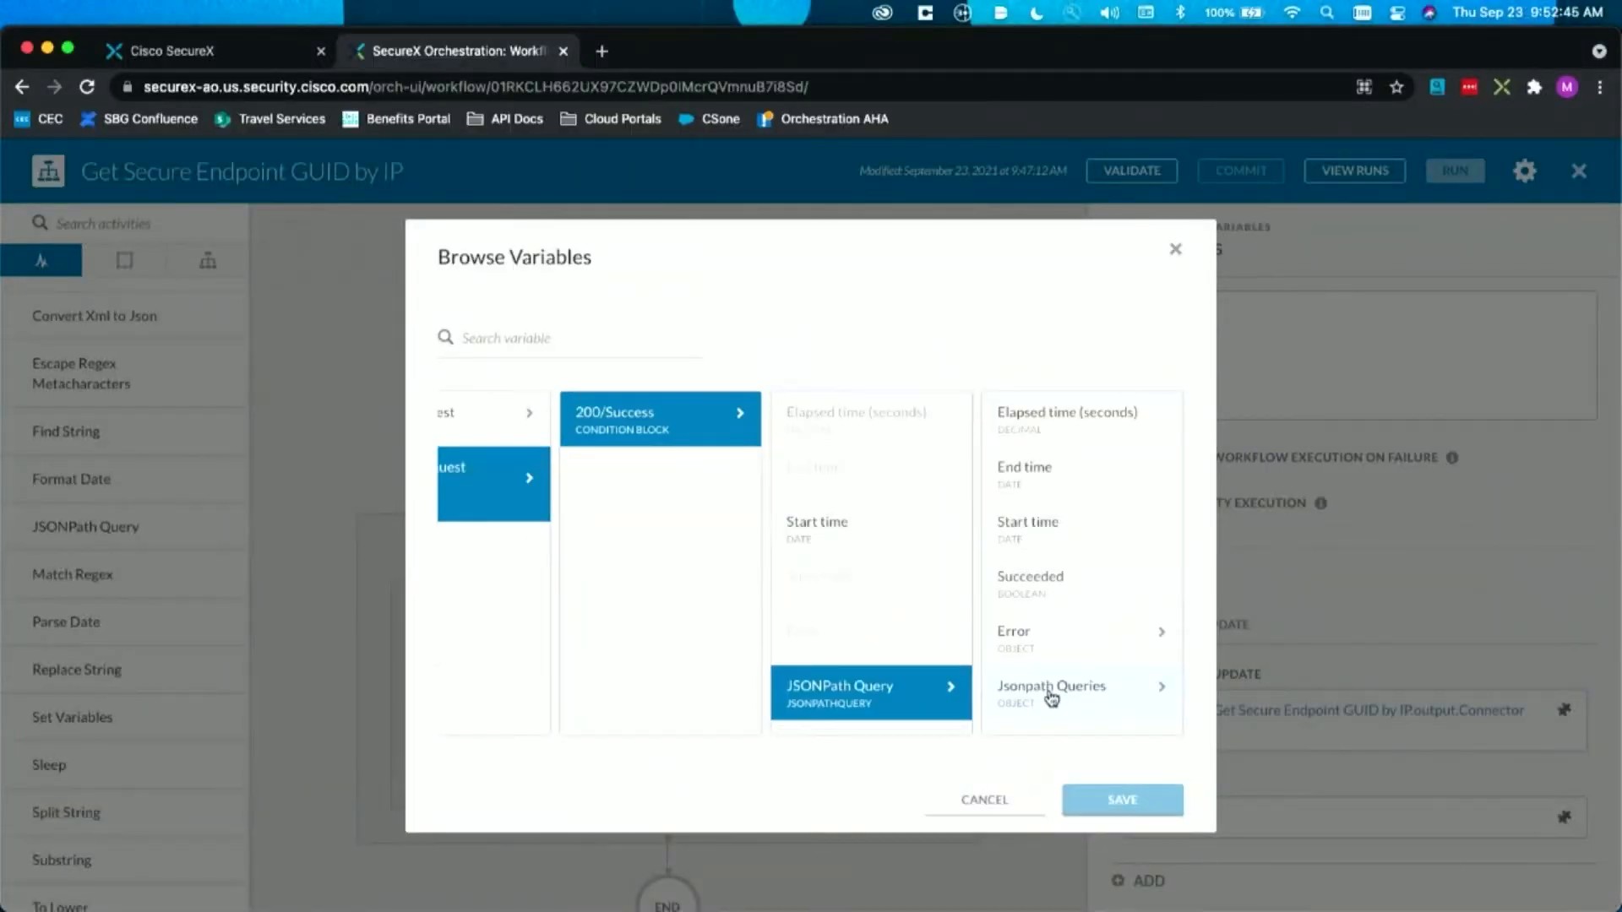
{"action": "left_click", "coordinate": [1050, 696]}
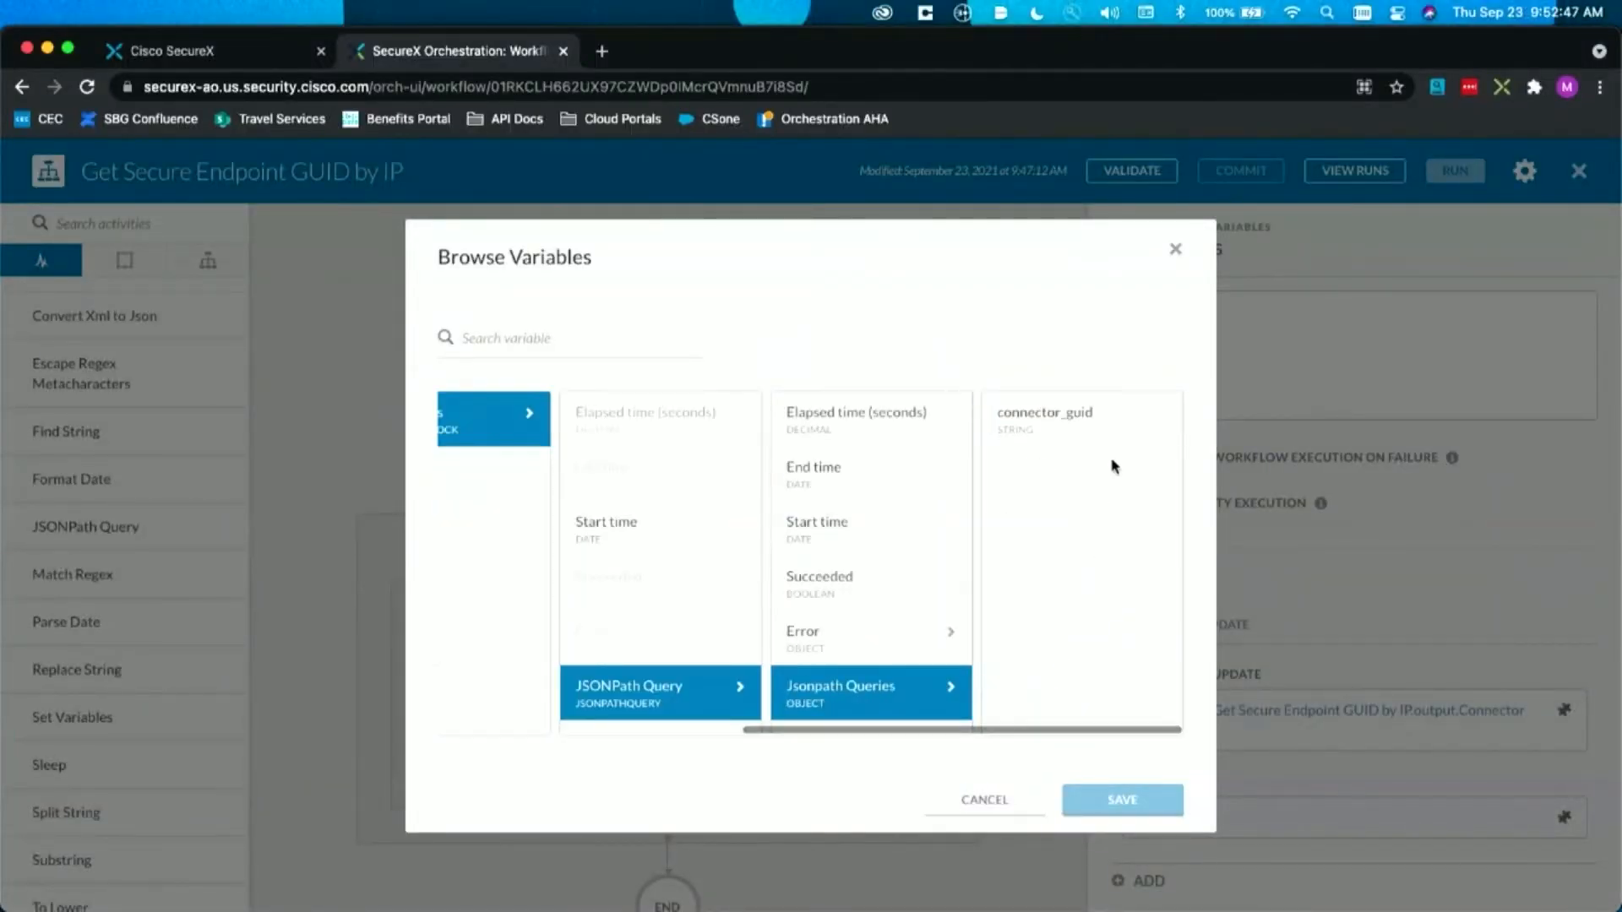
{"action": "left_click", "coordinate": [1124, 444]}
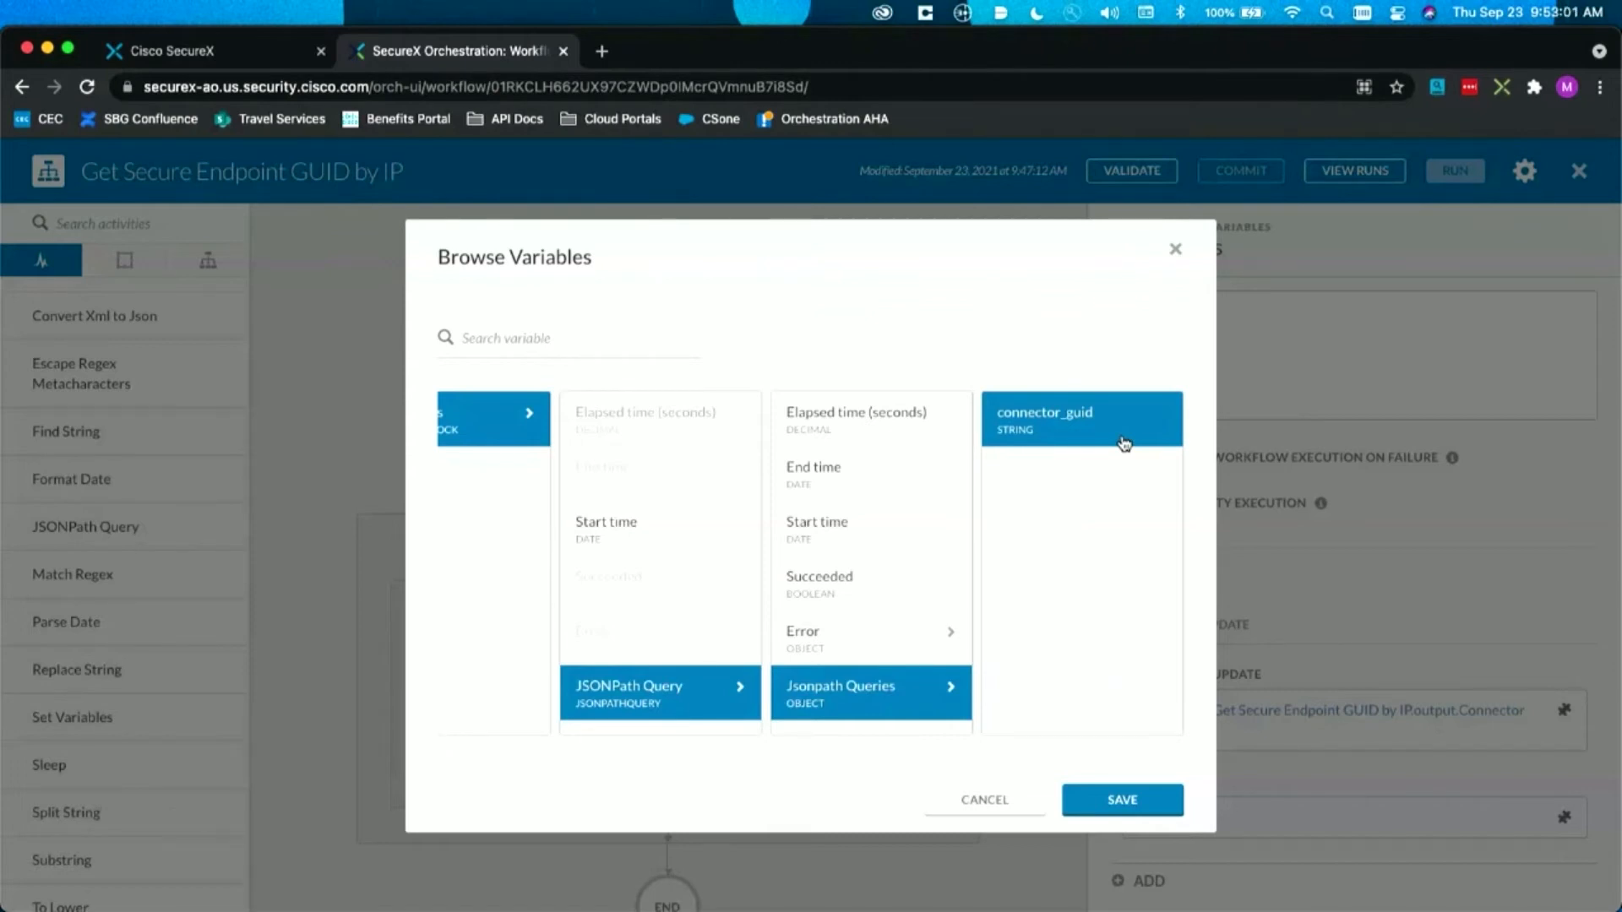
{"action": "left_click", "coordinate": [1102, 799]}
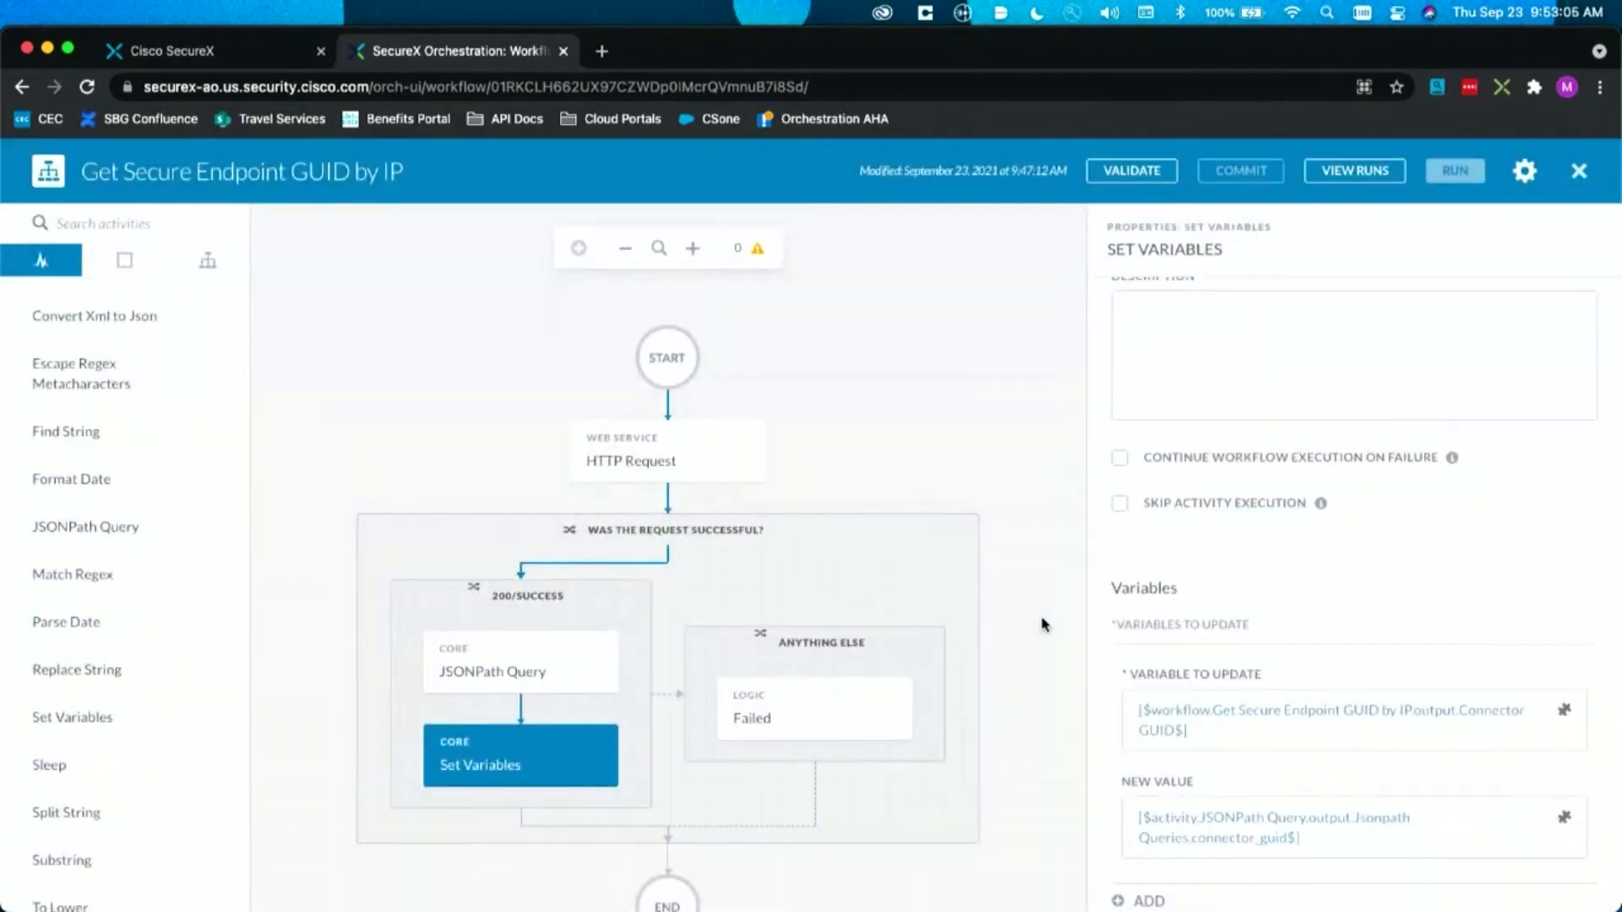
{"action": "left_click", "coordinate": [1045, 625]}
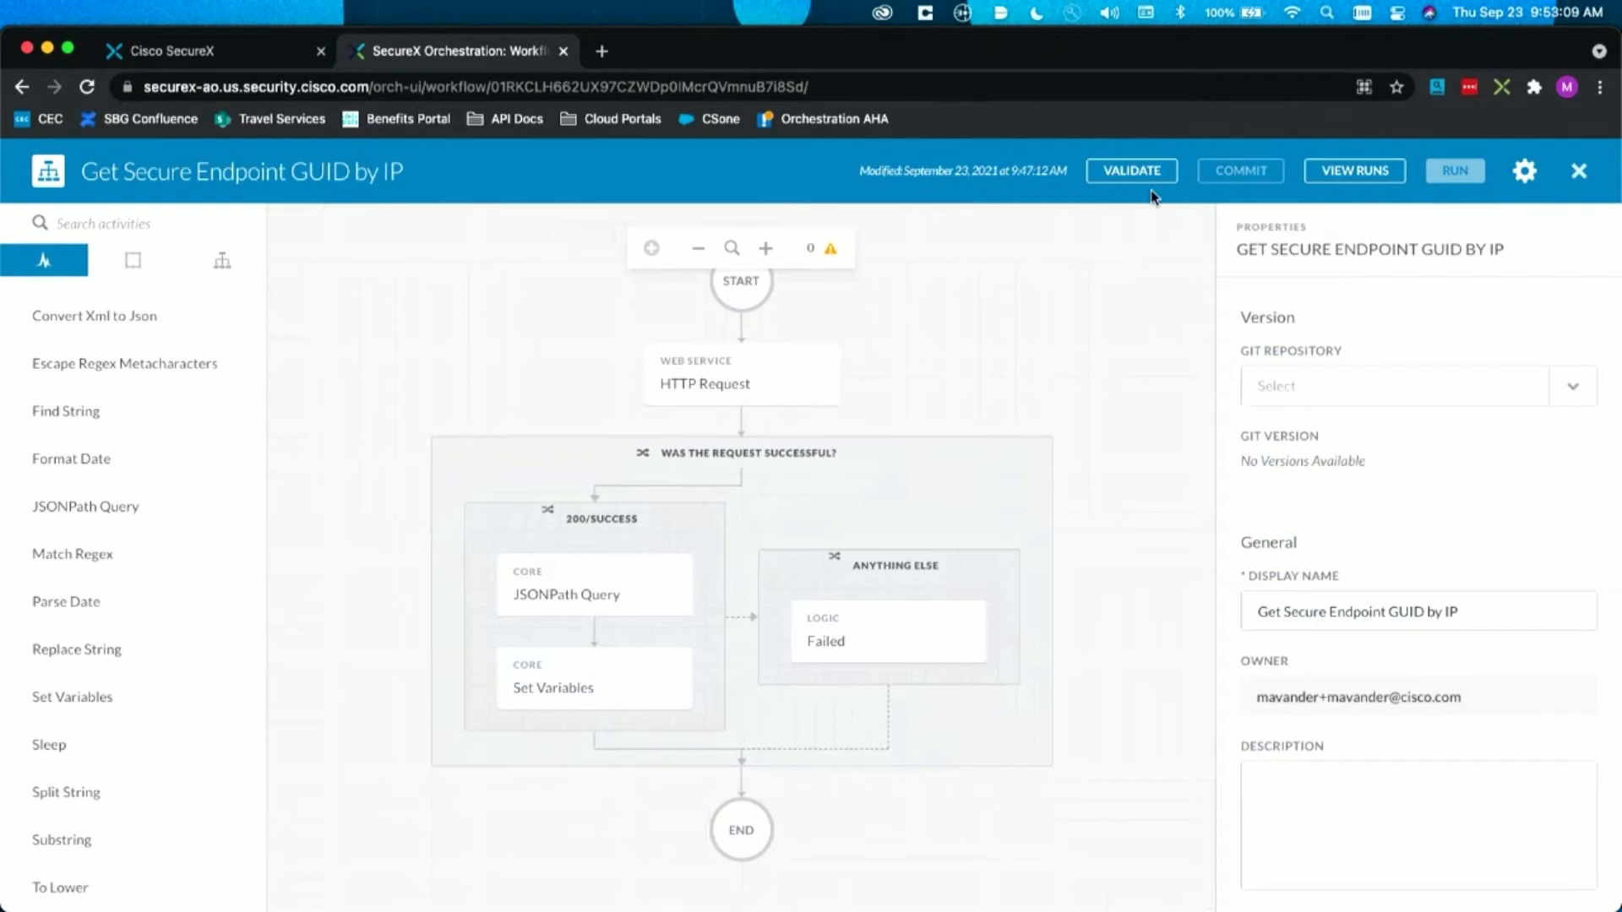
Step: Validate the workflow and run it on AMP_Target with the IP address 10.0.0.11
{"action": "left_click", "coordinate": [1132, 173]}
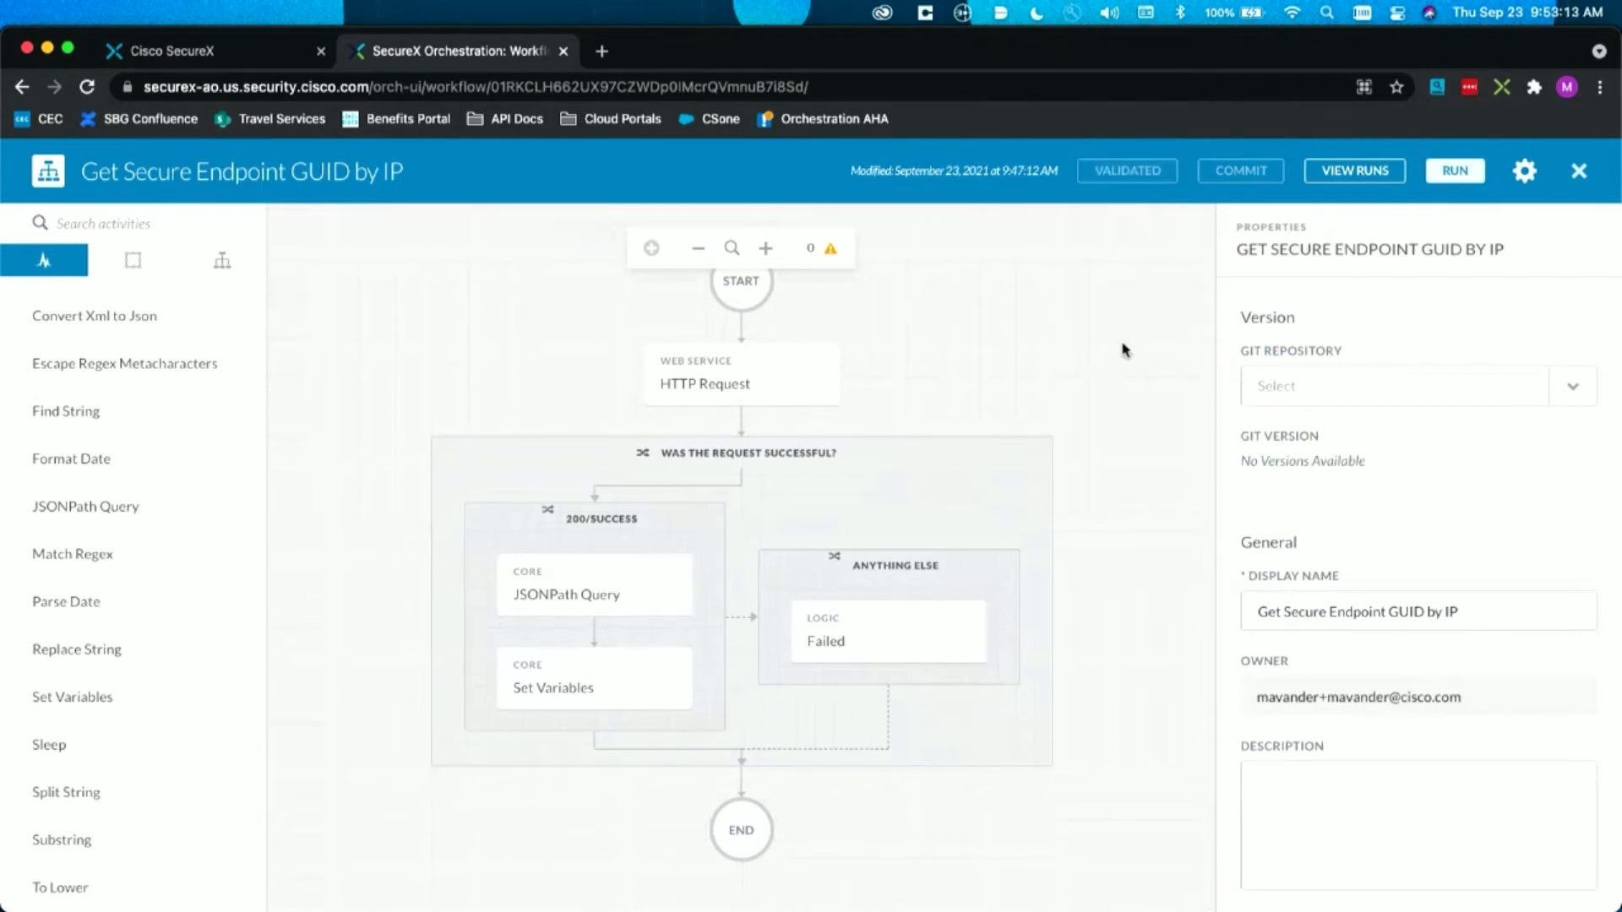
{"action": "left_click", "coordinate": [1443, 184]}
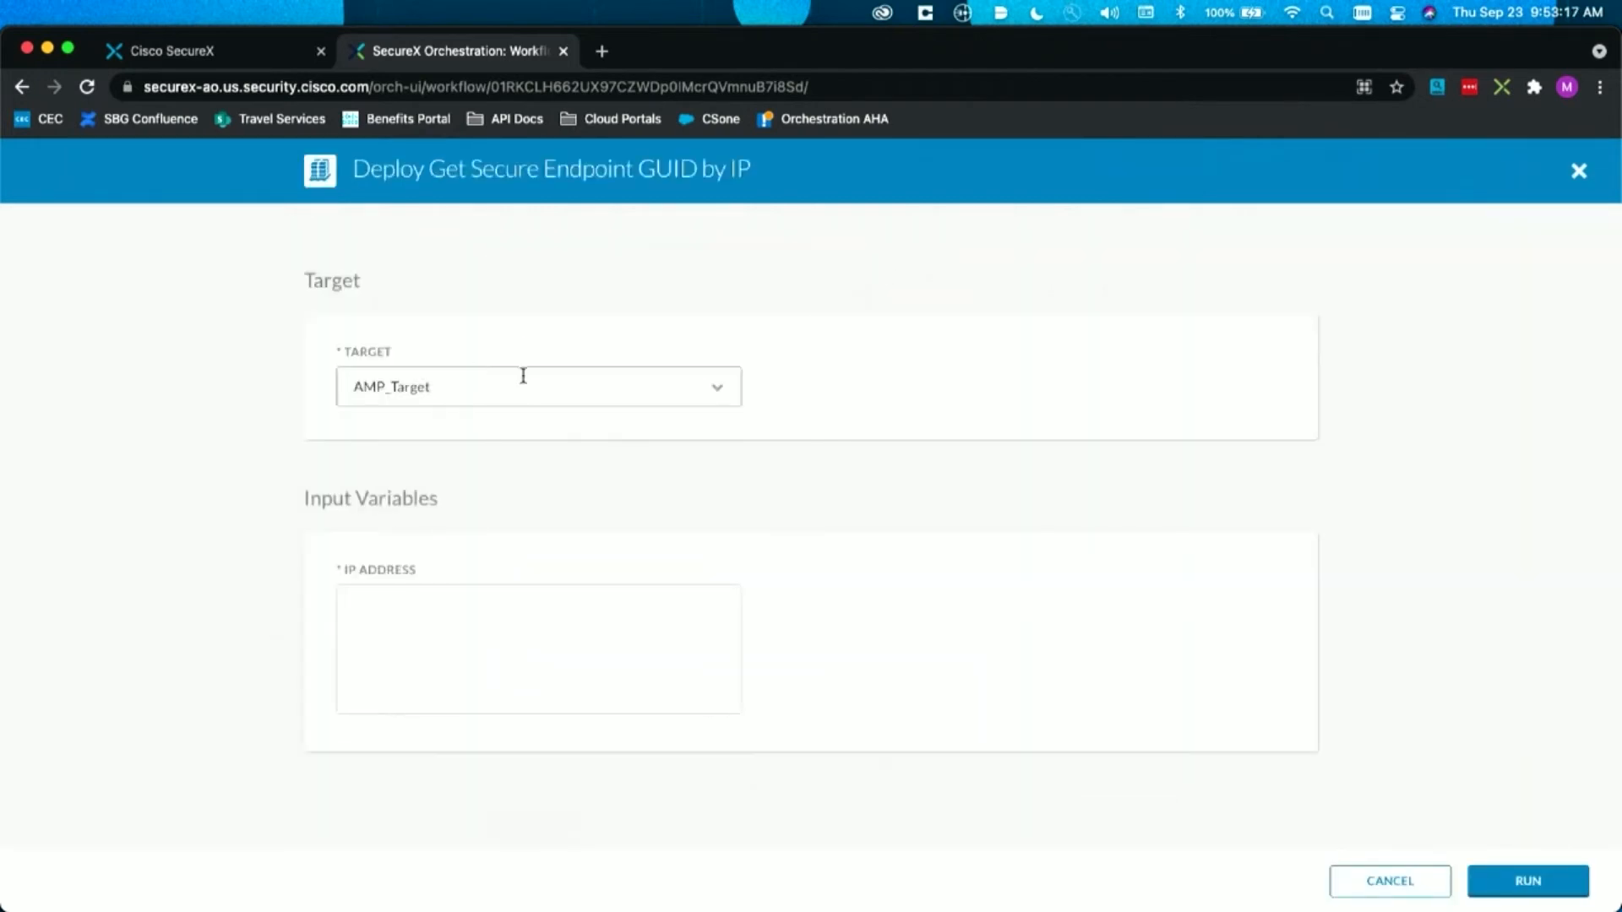
{"action": "left_click", "coordinate": [438, 666]}
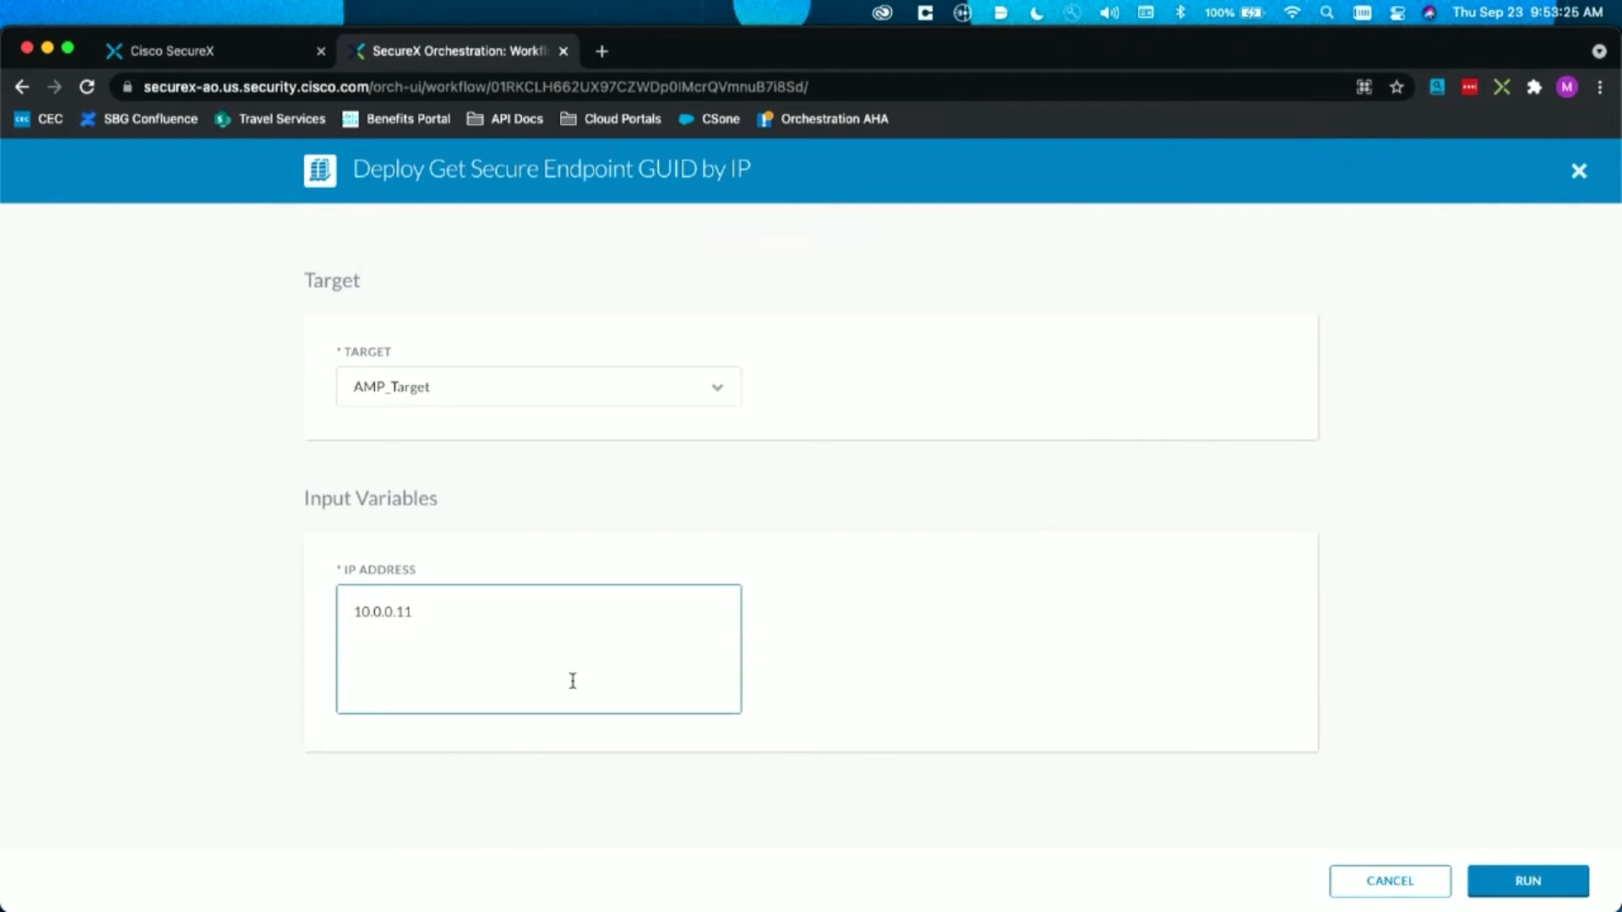
{"action": "left_click", "coordinate": [1495, 870]}
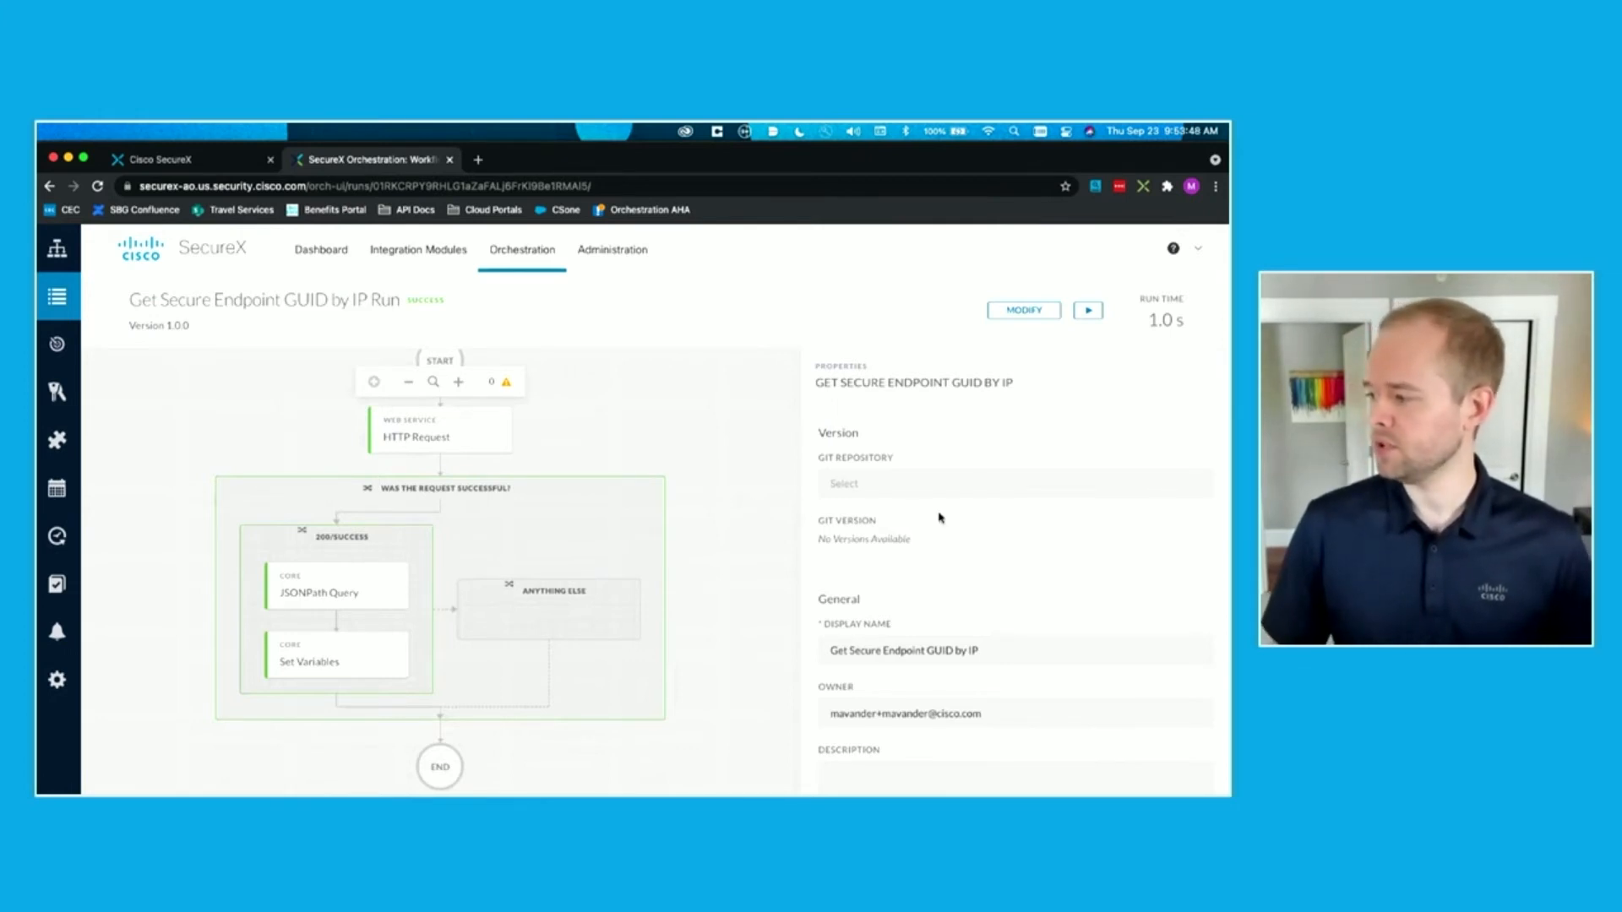
Step: Examine the run's IP Address input and Connector GUID output values in the workflow's variables
{"action": "scroll", "coordinate": [938, 515], "scroll_direction": "down", "scroll_amount": 5}
{"action": "scroll", "coordinate": [939, 517], "scroll_direction": "down", "scroll_amount": 5}
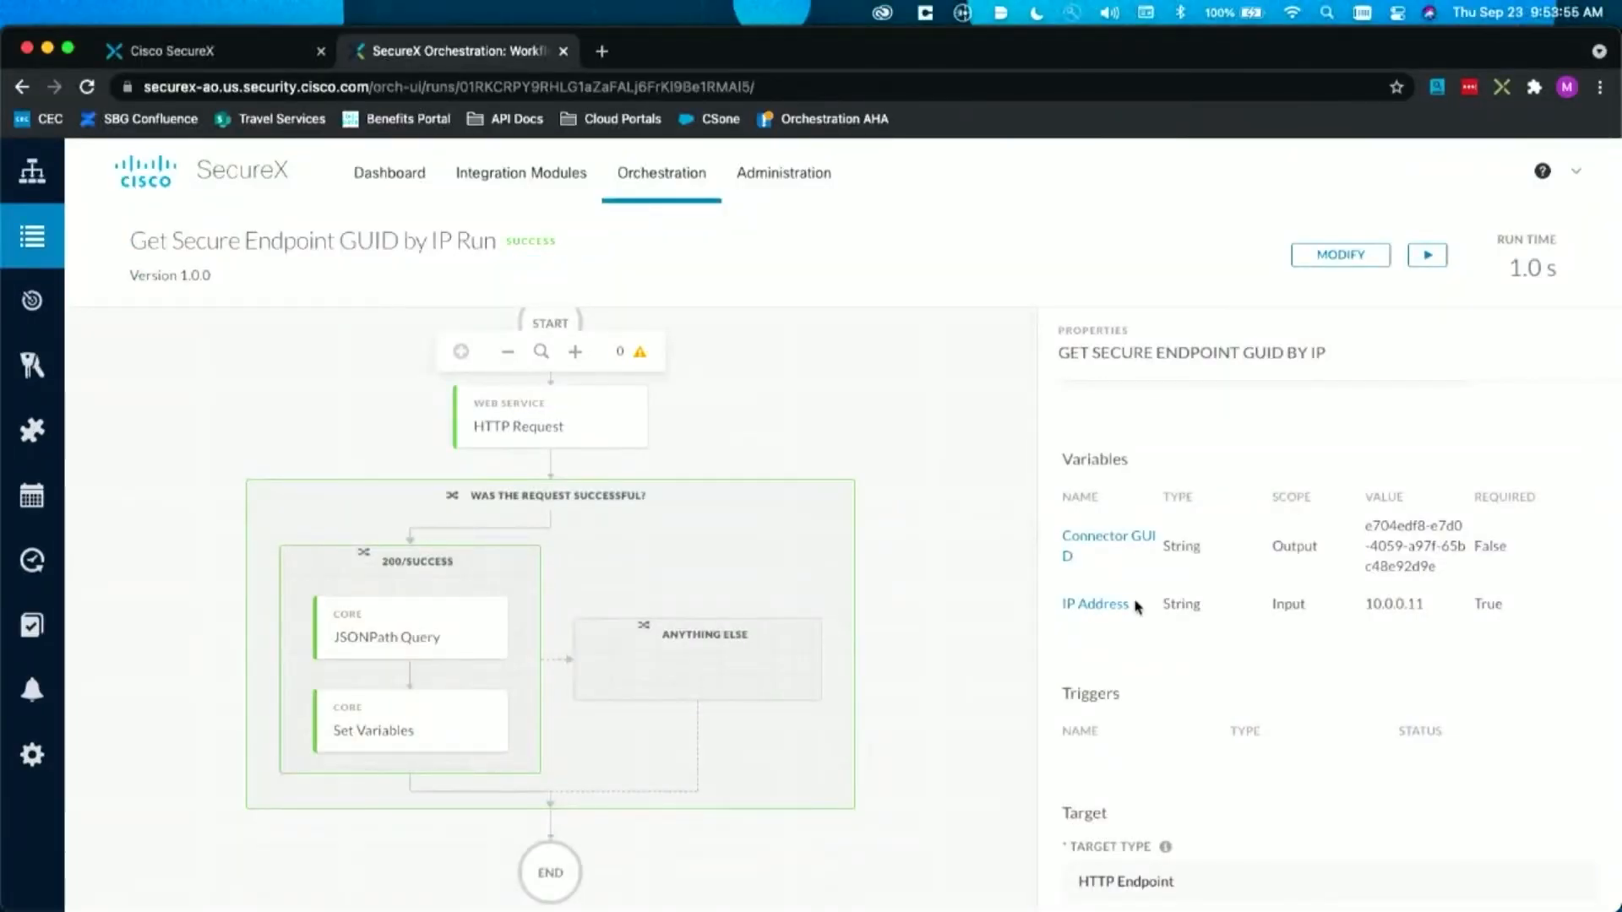
{"action": "left_click_drag", "start_coordinate": [1431, 604], "coordinate": [1365, 607]}
{"action": "left_click", "coordinate": [1332, 606]}
{"action": "left_click_drag", "start_coordinate": [1366, 523], "coordinate": [1437, 578]}
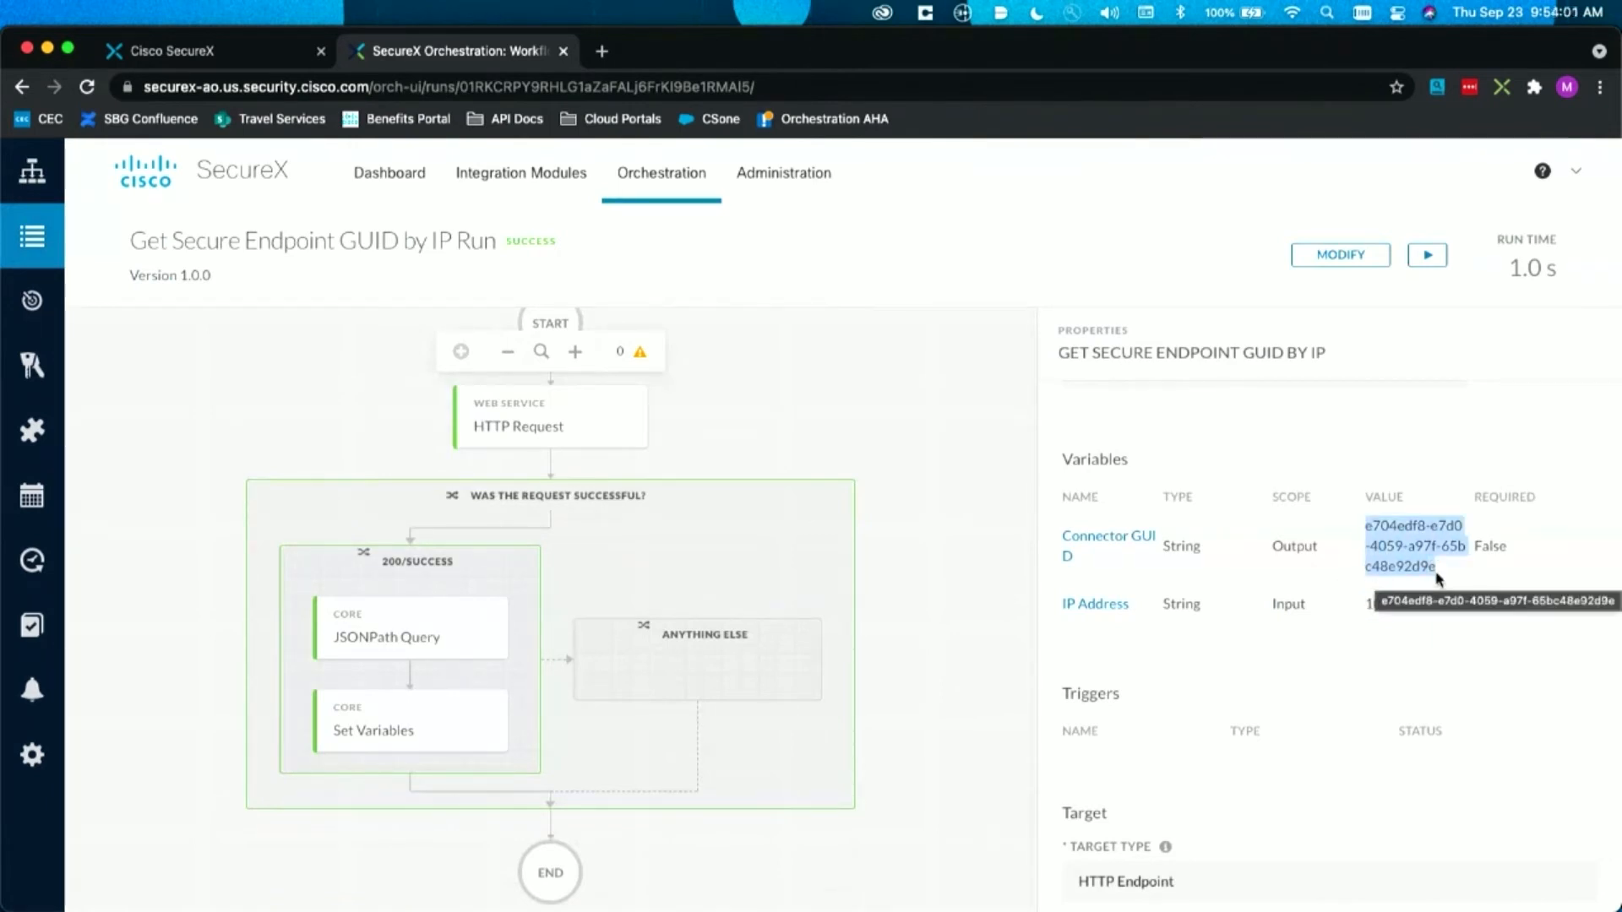
Step: Inspect the HTTP Request activity's relative URL, status and response body in the run, locating the connector_guid value
{"action": "left_click", "coordinate": [503, 425]}
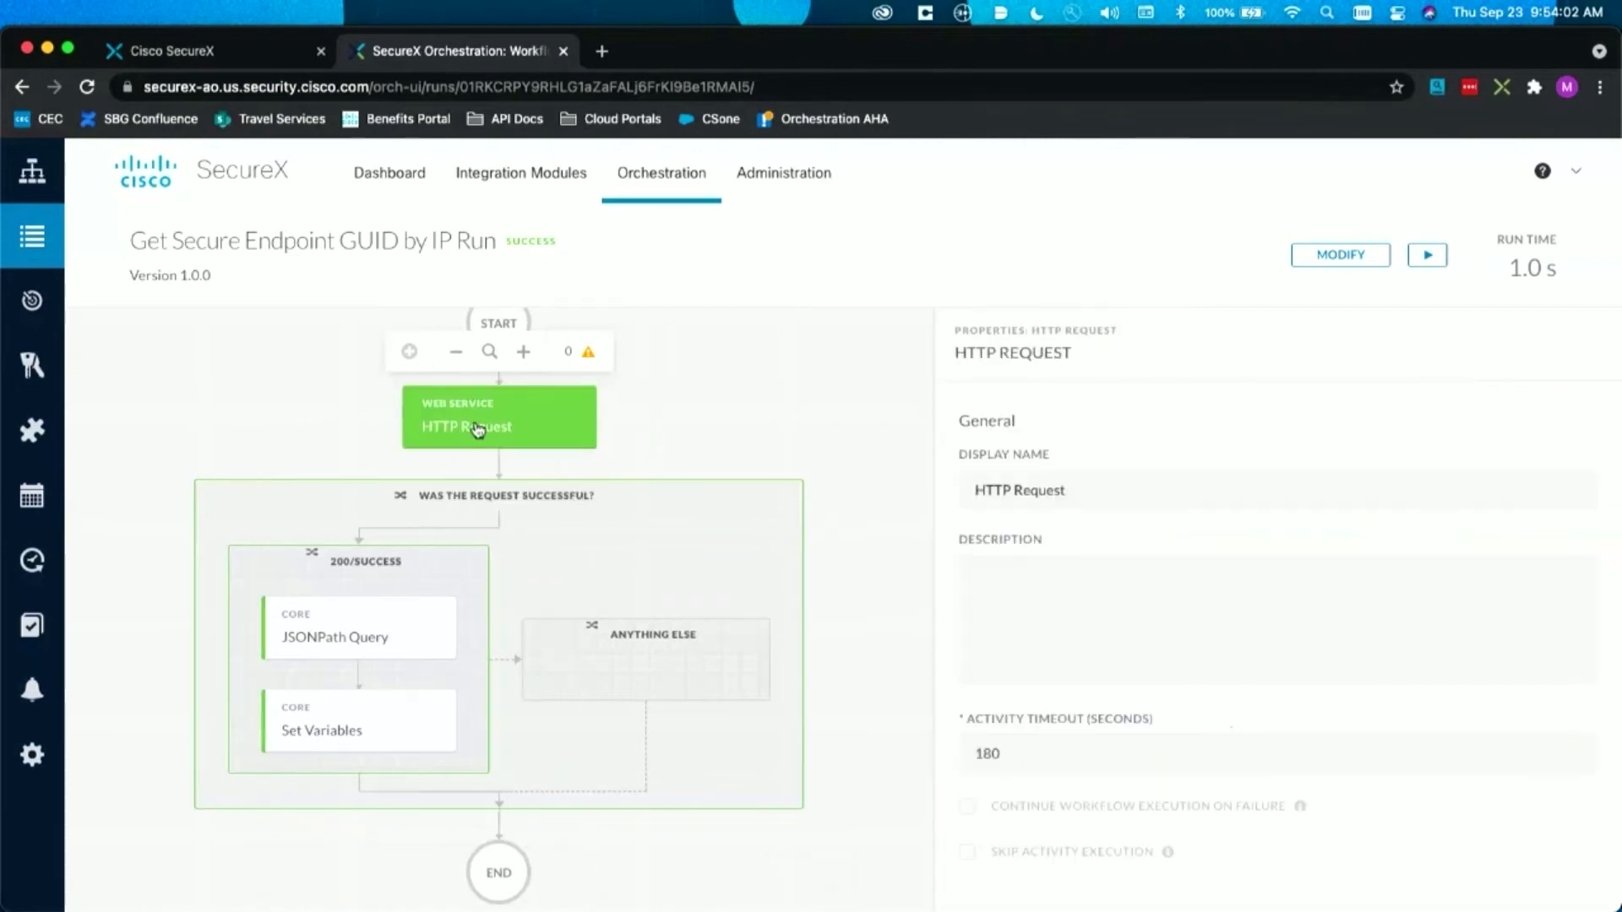
{"action": "scroll", "coordinate": [1093, 662], "scroll_direction": "down", "scroll_amount": 10}
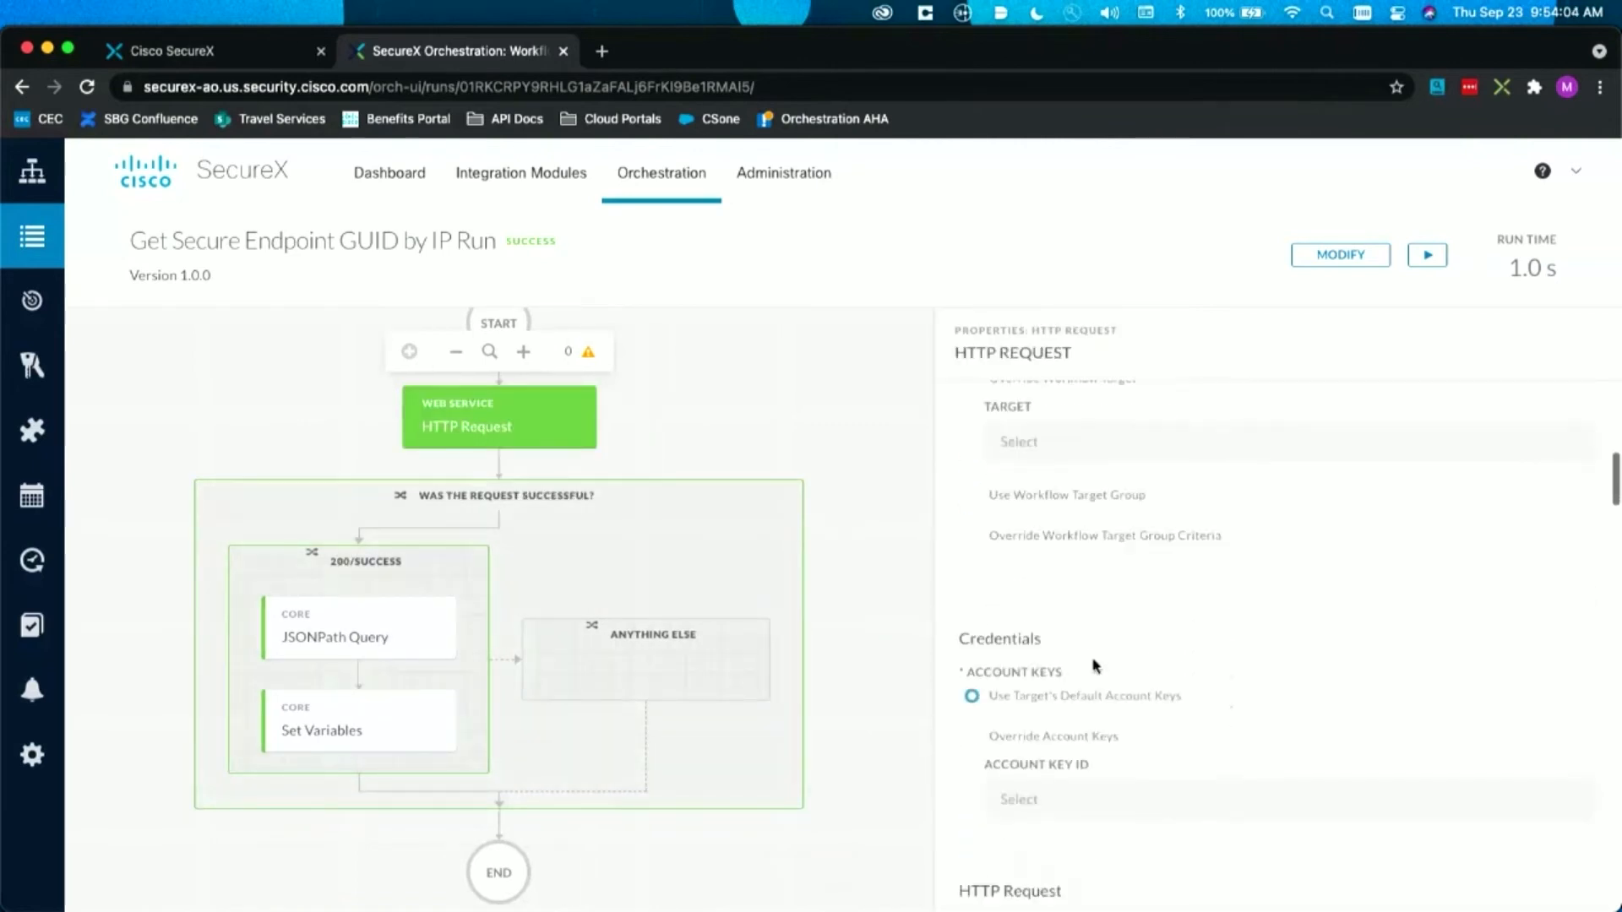
{"action": "scroll", "coordinate": [1093, 667], "scroll_direction": "down", "scroll_amount": 1}
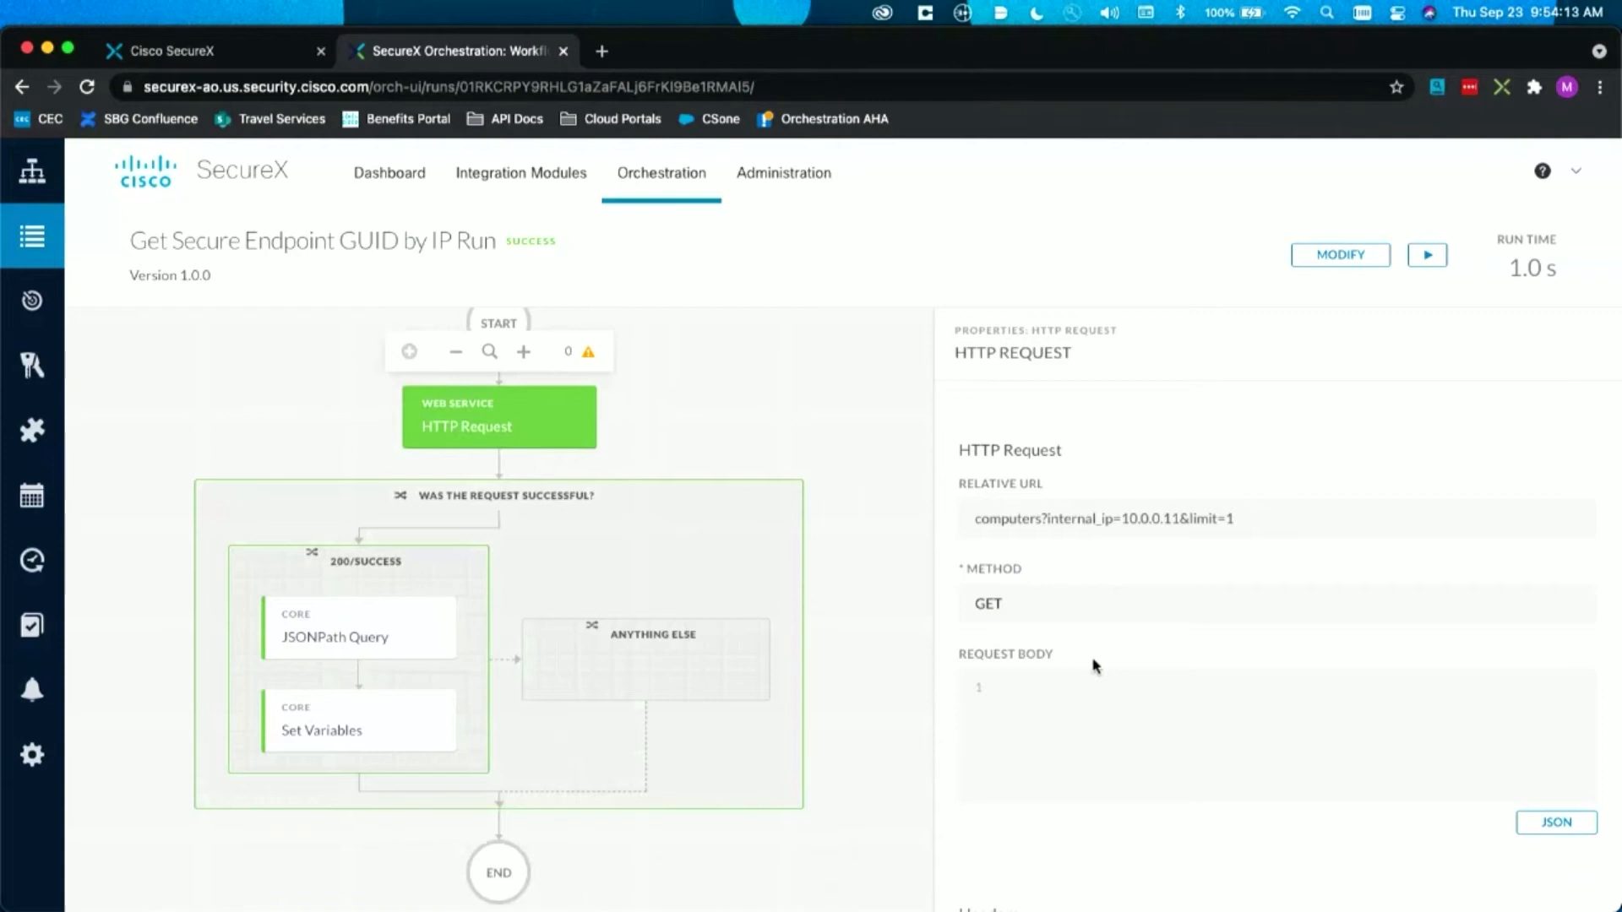
{"action": "scroll", "coordinate": [1093, 666], "scroll_direction": "down", "scroll_amount": 15}
{"action": "scroll", "coordinate": [1094, 665], "scroll_direction": "down", "scroll_amount": 10}
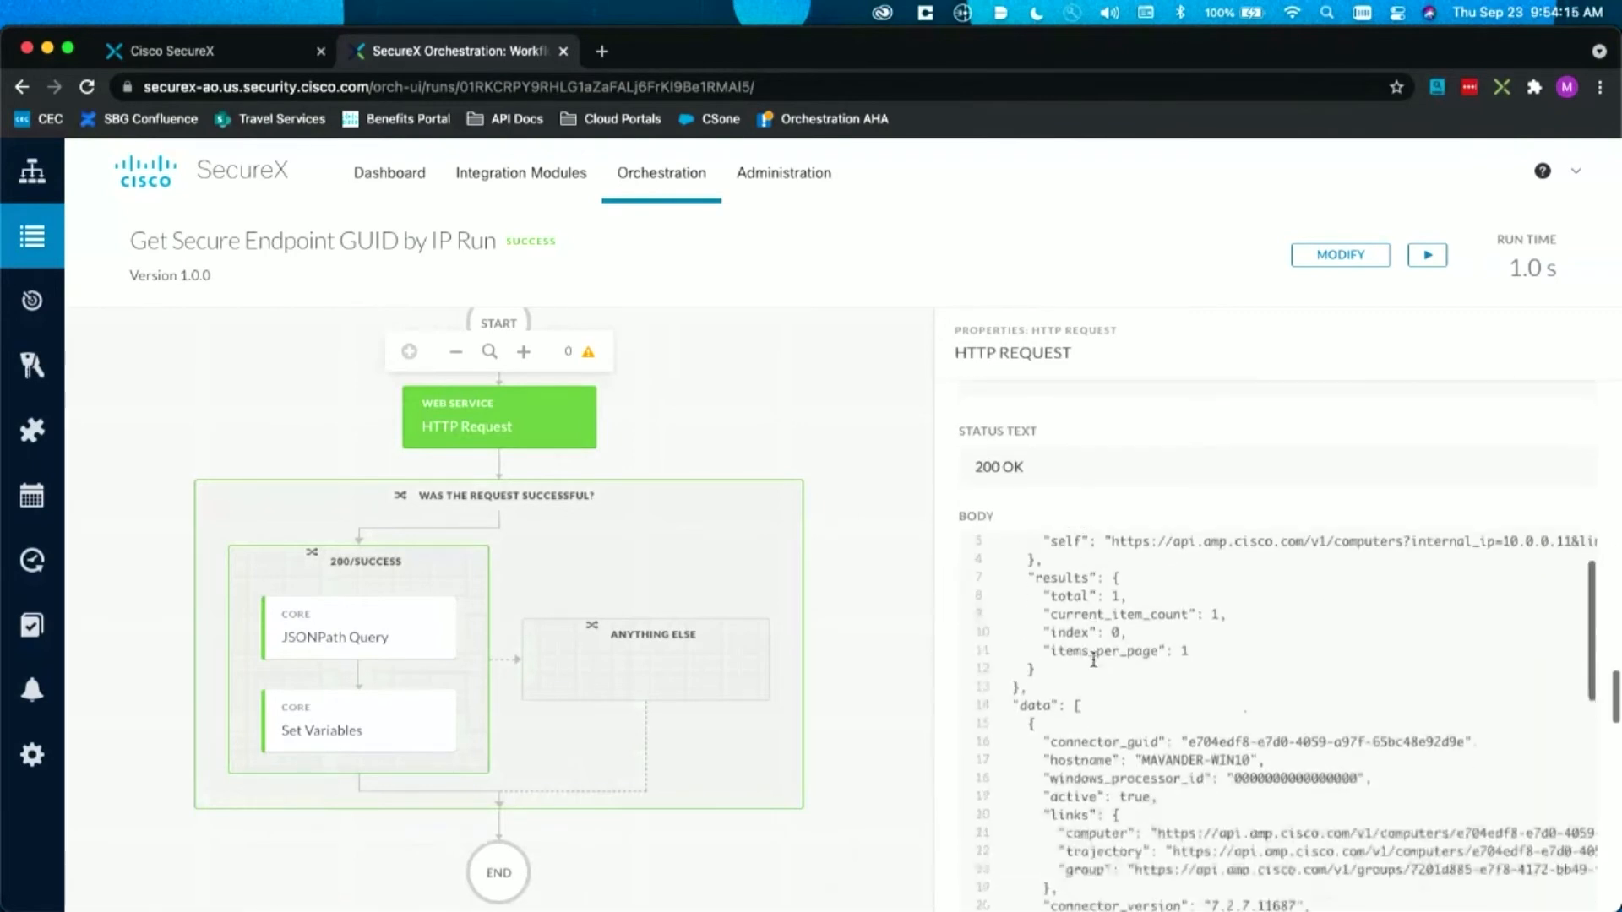
{"action": "scroll", "coordinate": [1149, 459], "scroll_direction": "down", "scroll_amount": 2}
{"action": "scroll", "coordinate": [1148, 507], "scroll_direction": "up", "scroll_amount": 3}
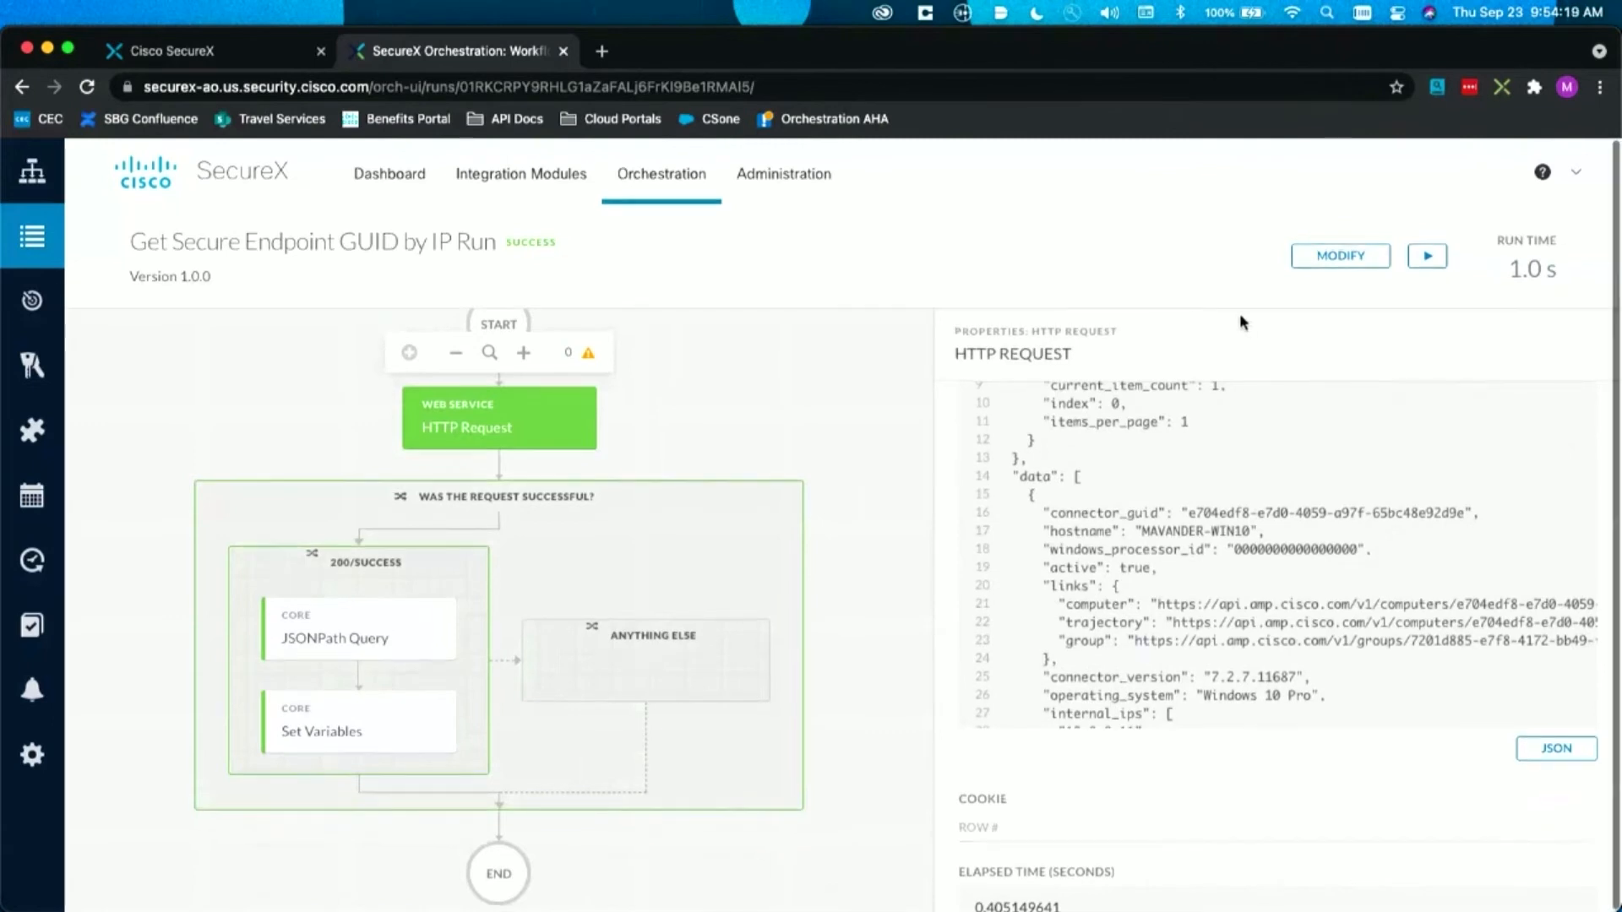
{"action": "scroll", "coordinate": [1220, 583], "scroll_direction": "down", "scroll_amount": 1}
{"action": "left_click_drag", "start_coordinate": [1187, 489], "coordinate": [1458, 489]}
{"action": "left_click", "coordinate": [1459, 489]}
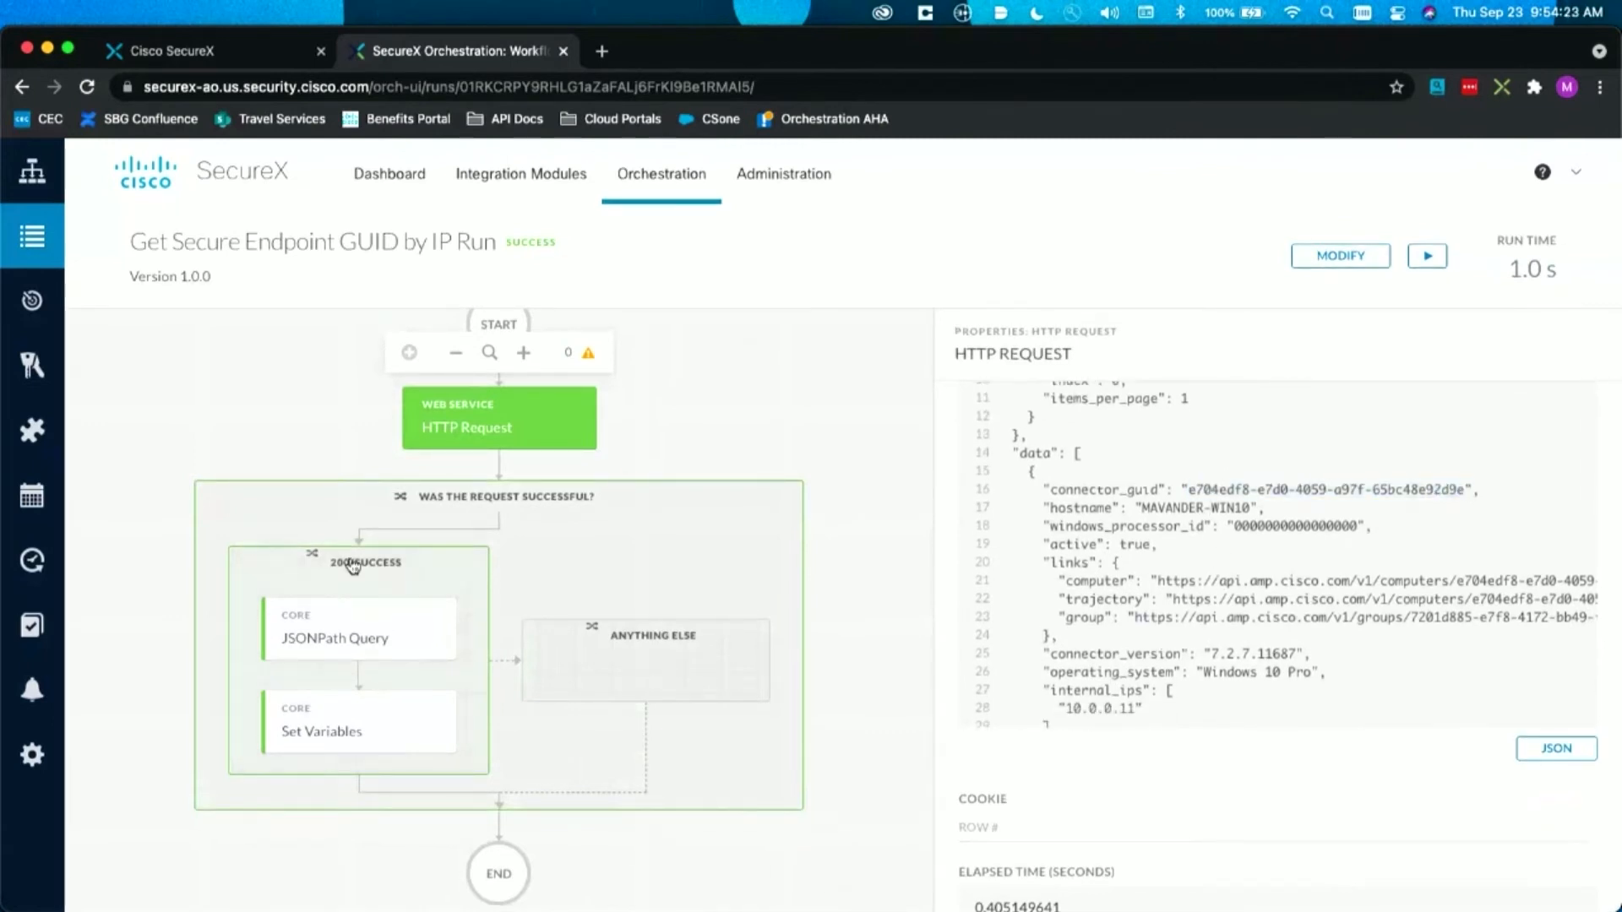
Step: Review the source JSON and query settings of the JSONPath Query activity in the run
{"action": "left_click", "coordinate": [314, 621]}
{"action": "scroll", "coordinate": [1117, 712], "scroll_direction": "down", "scroll_amount": 10}
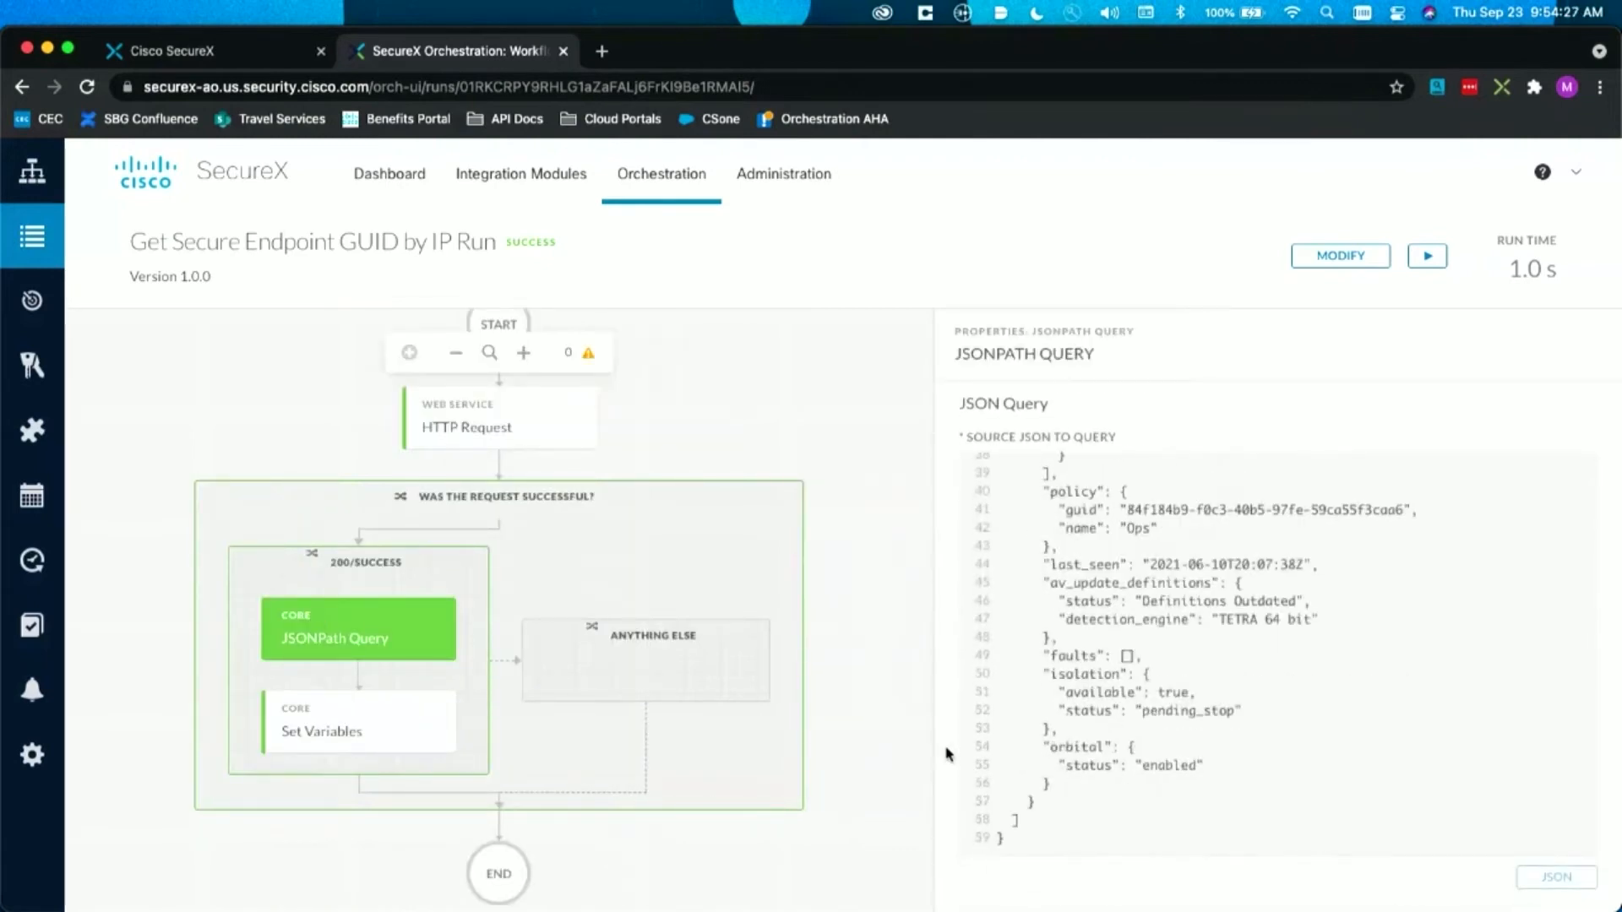
{"action": "scroll", "coordinate": [946, 751], "scroll_direction": "down", "scroll_amount": 10}
{"action": "scroll", "coordinate": [946, 752], "scroll_direction": "up", "scroll_amount": 3}
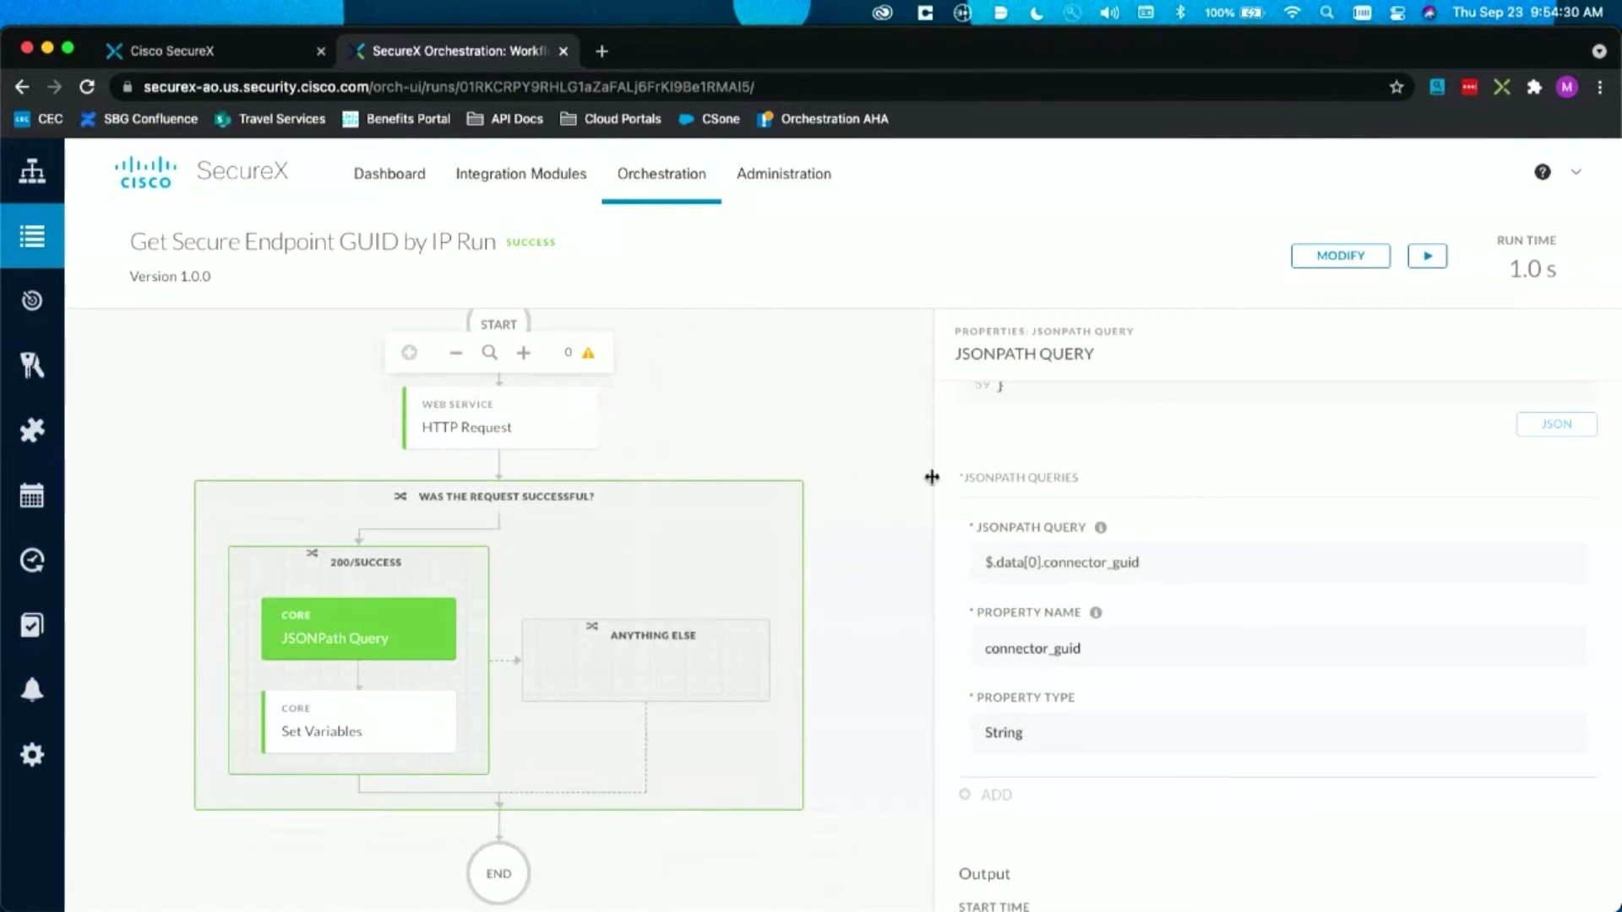
{"action": "left_click", "coordinate": [927, 429]}
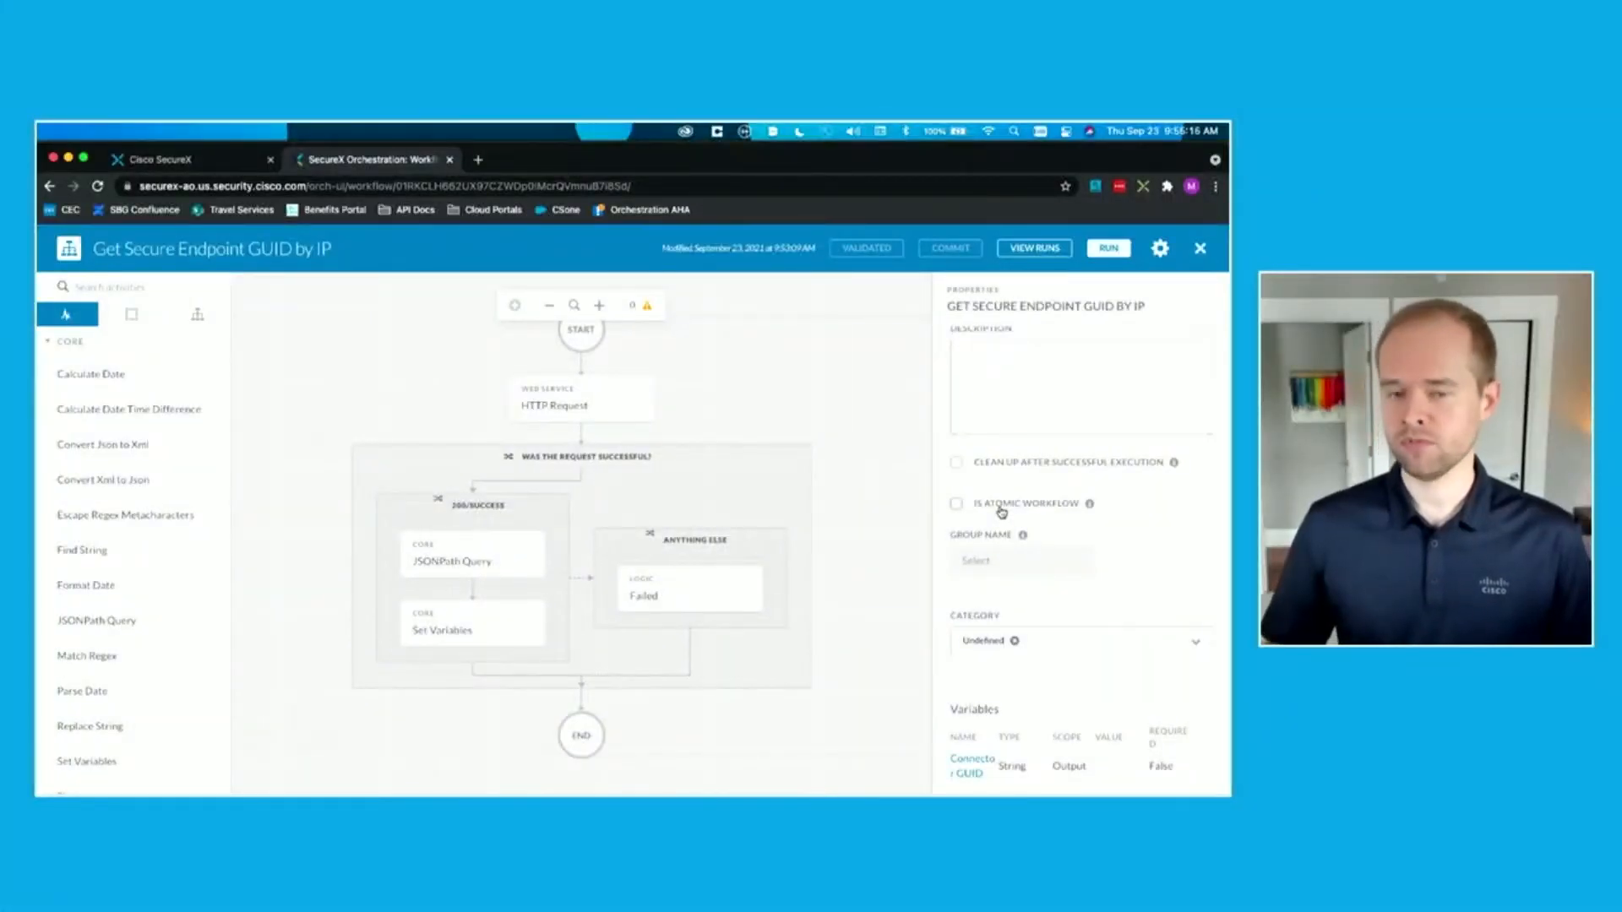
Step: Mark the workflow as an atomic workflow and assign it to the Cisco Secure Endpoint group
{"action": "left_click", "coordinate": [1000, 510]}
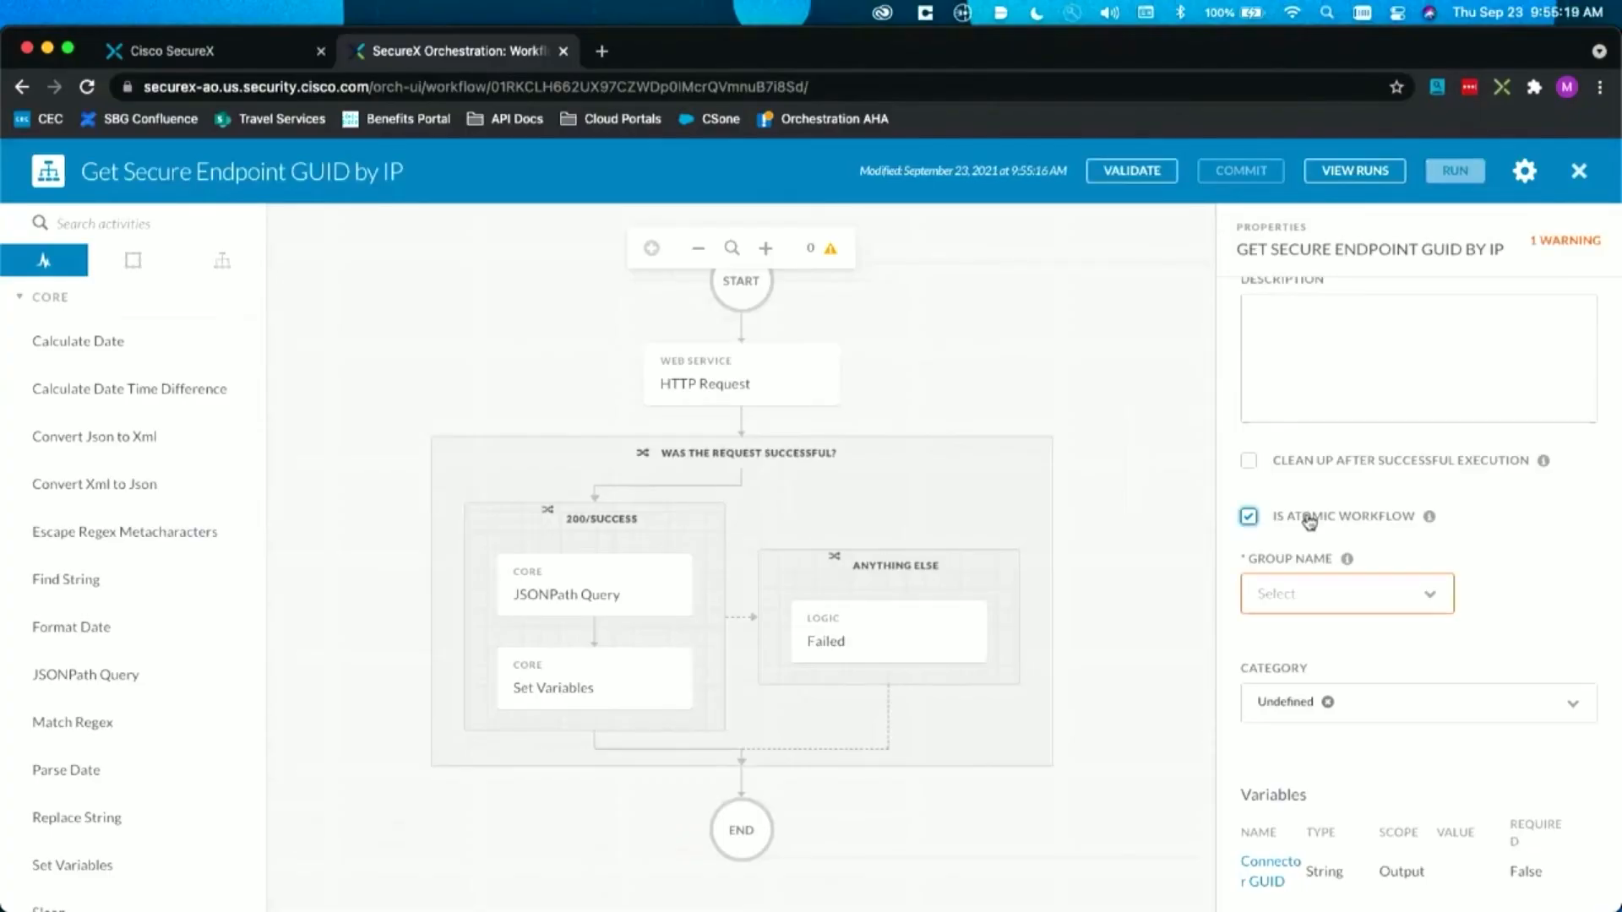
{"action": "left_click", "coordinate": [1294, 589]}
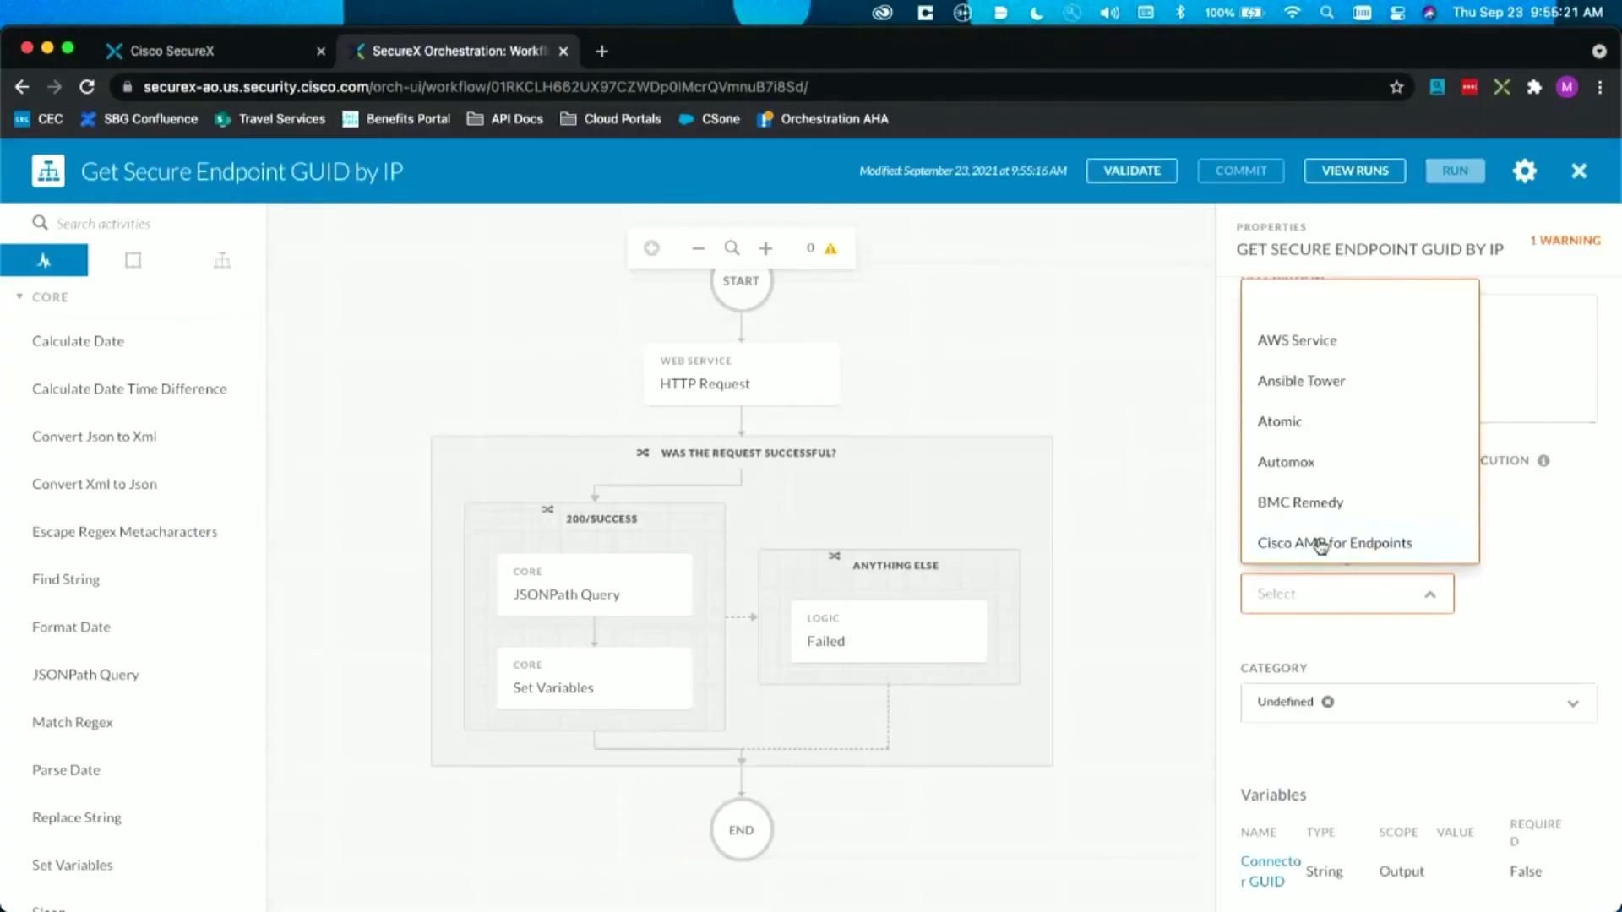
{"action": "scroll", "coordinate": [1354, 494], "scroll_direction": "down", "scroll_amount": 5}
{"action": "scroll", "coordinate": [1362, 355], "scroll_direction": "up", "scroll_amount": 2}
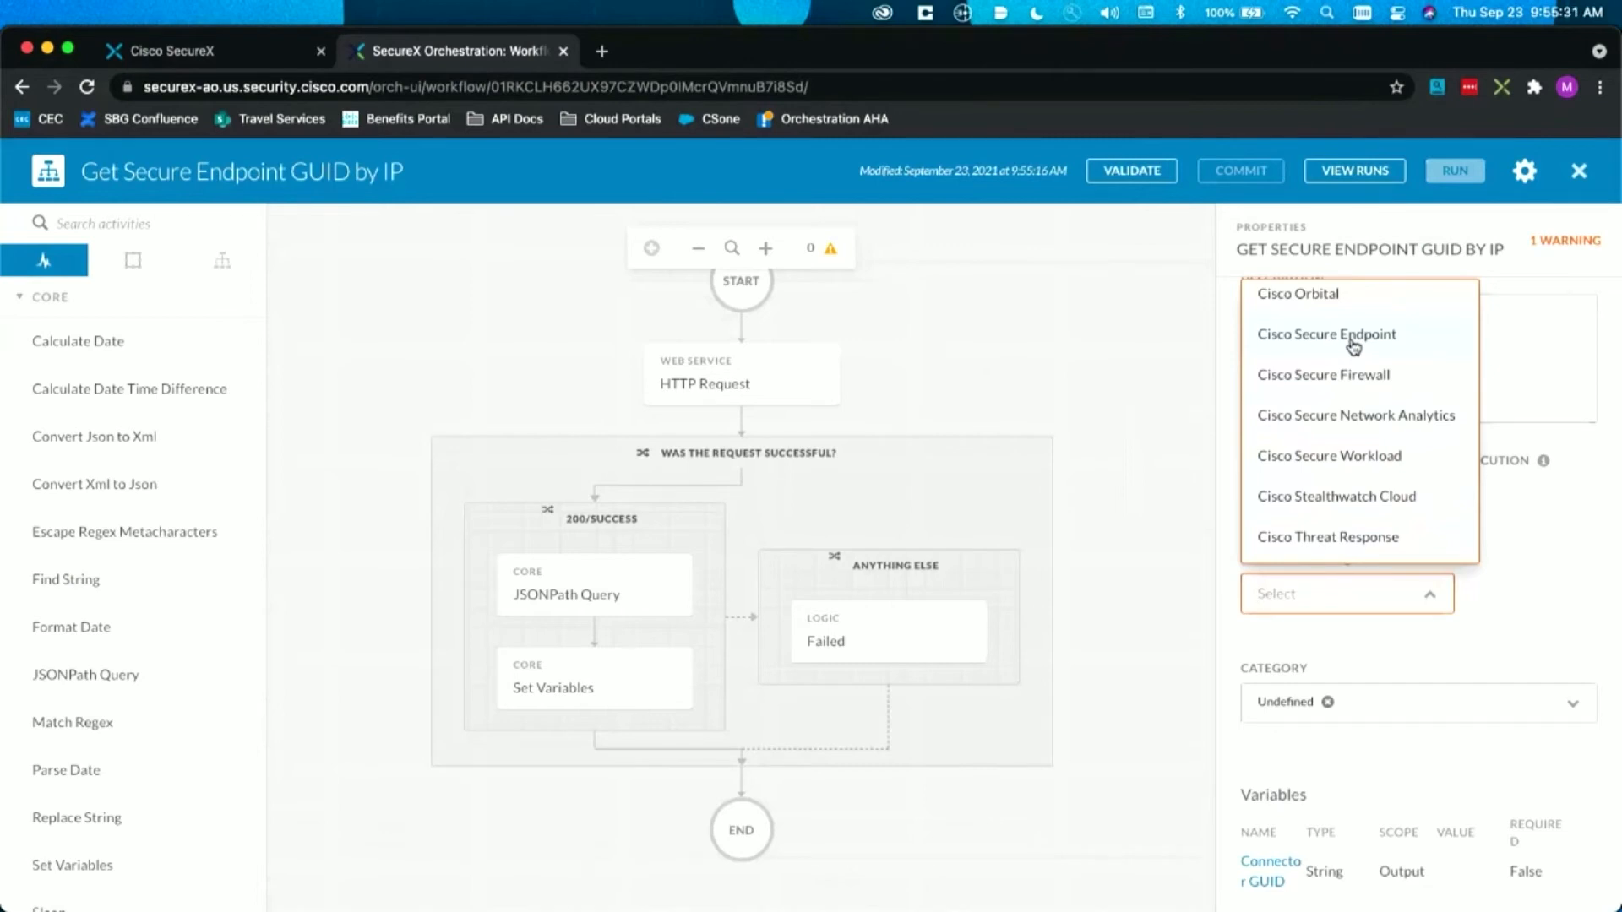
{"action": "left_click", "coordinate": [1341, 336]}
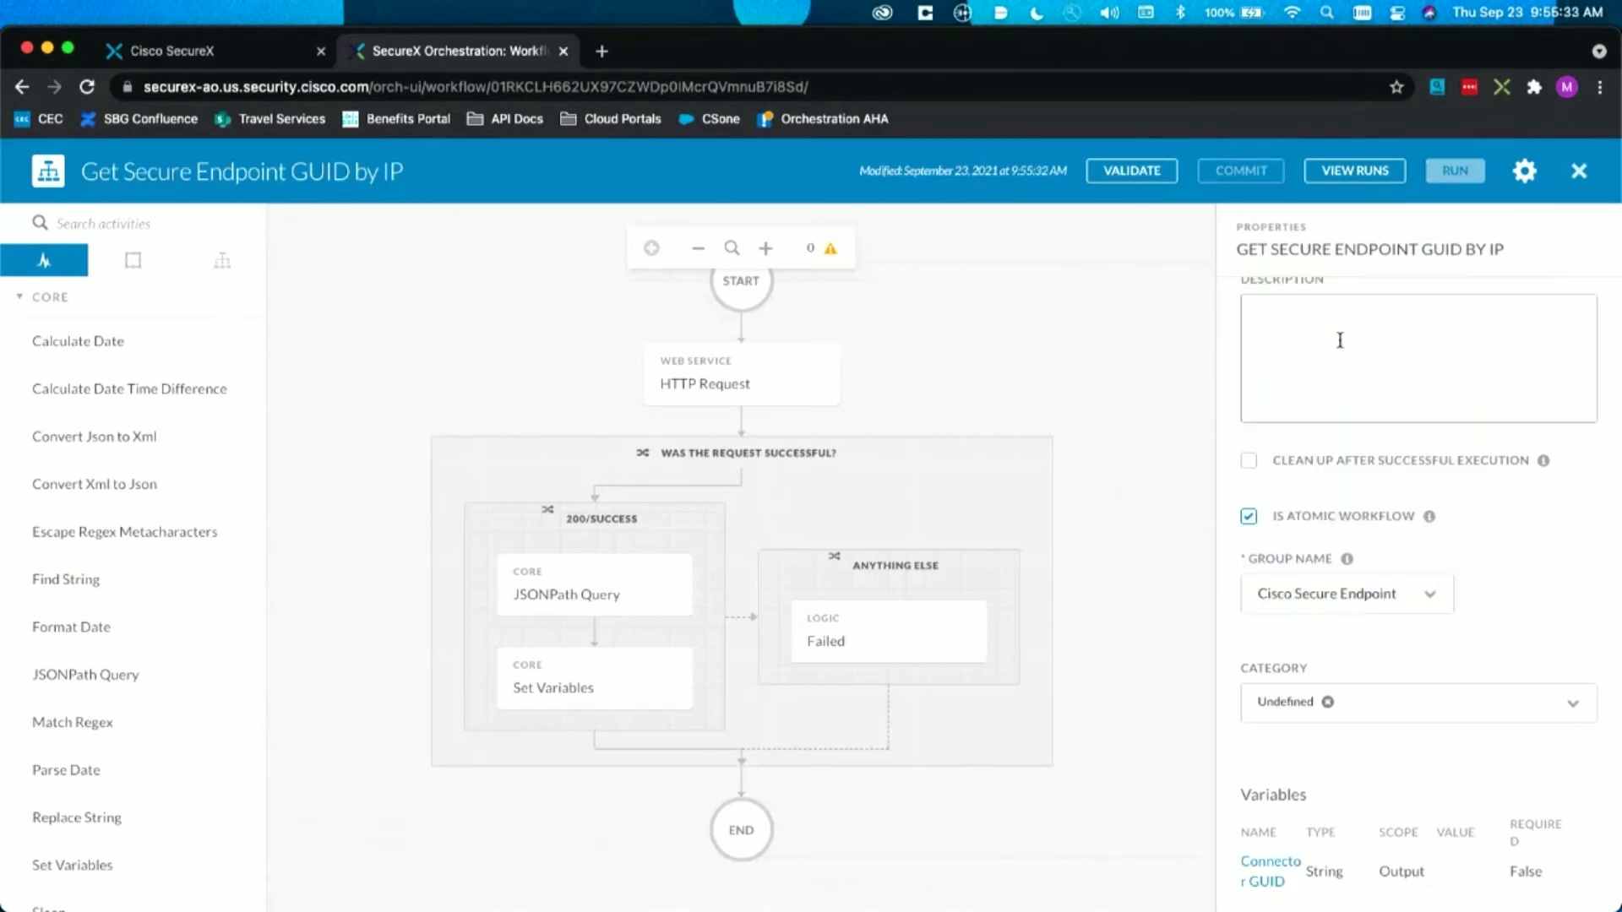
Step: Validate the atomic workflow and close its editor to return to the workflow list
{"action": "left_click", "coordinate": [1150, 171]}
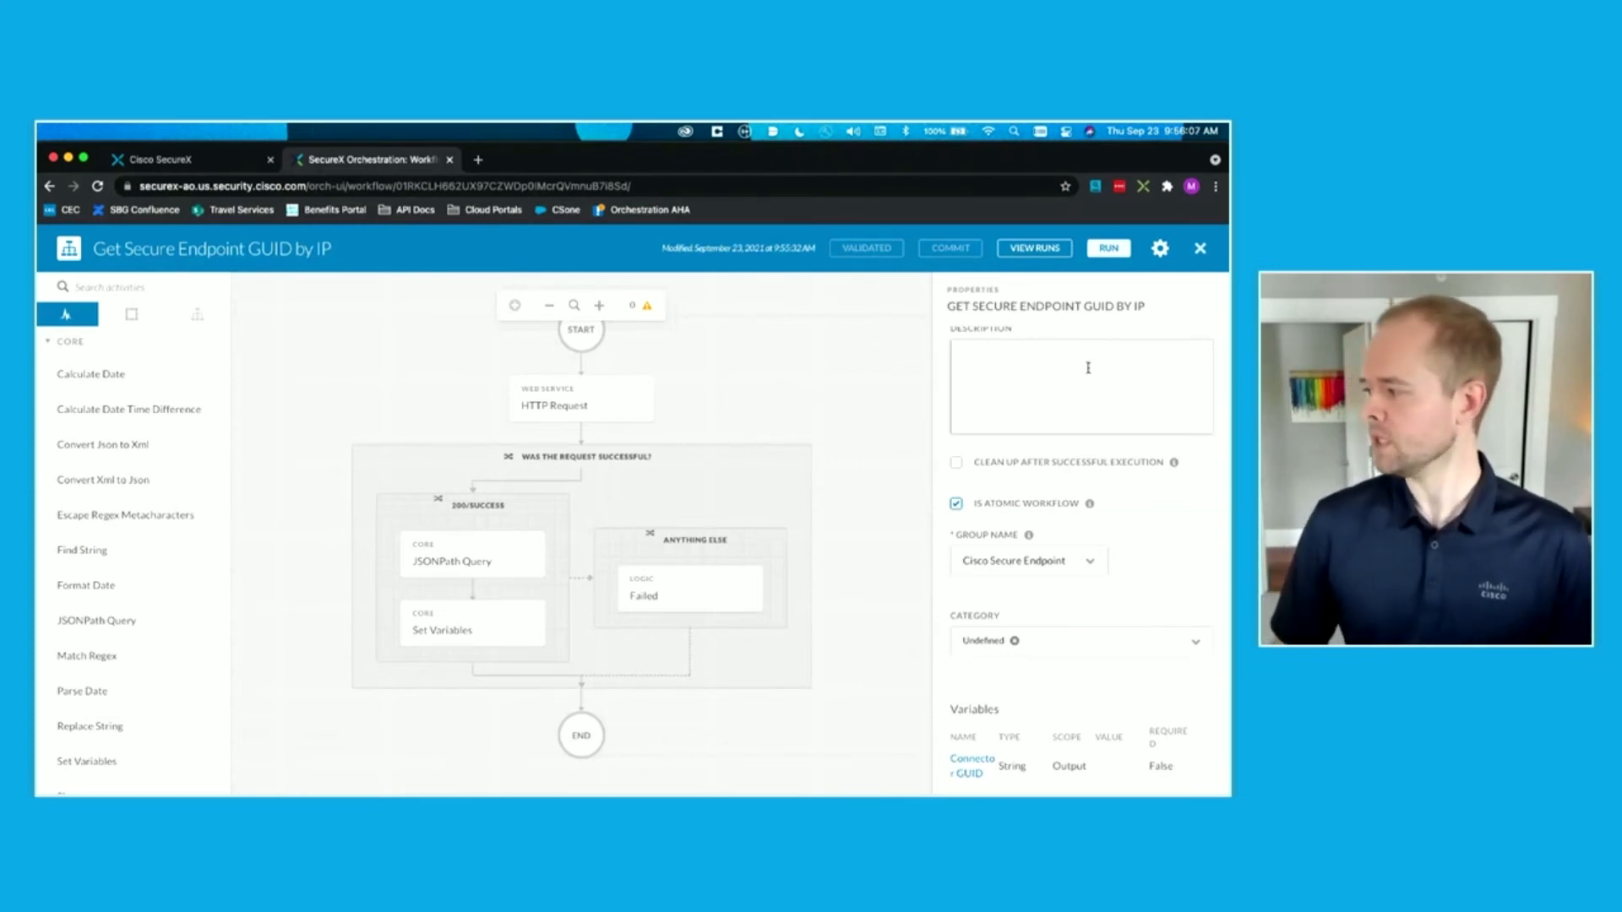
{"action": "left_click", "coordinate": [1201, 249]}
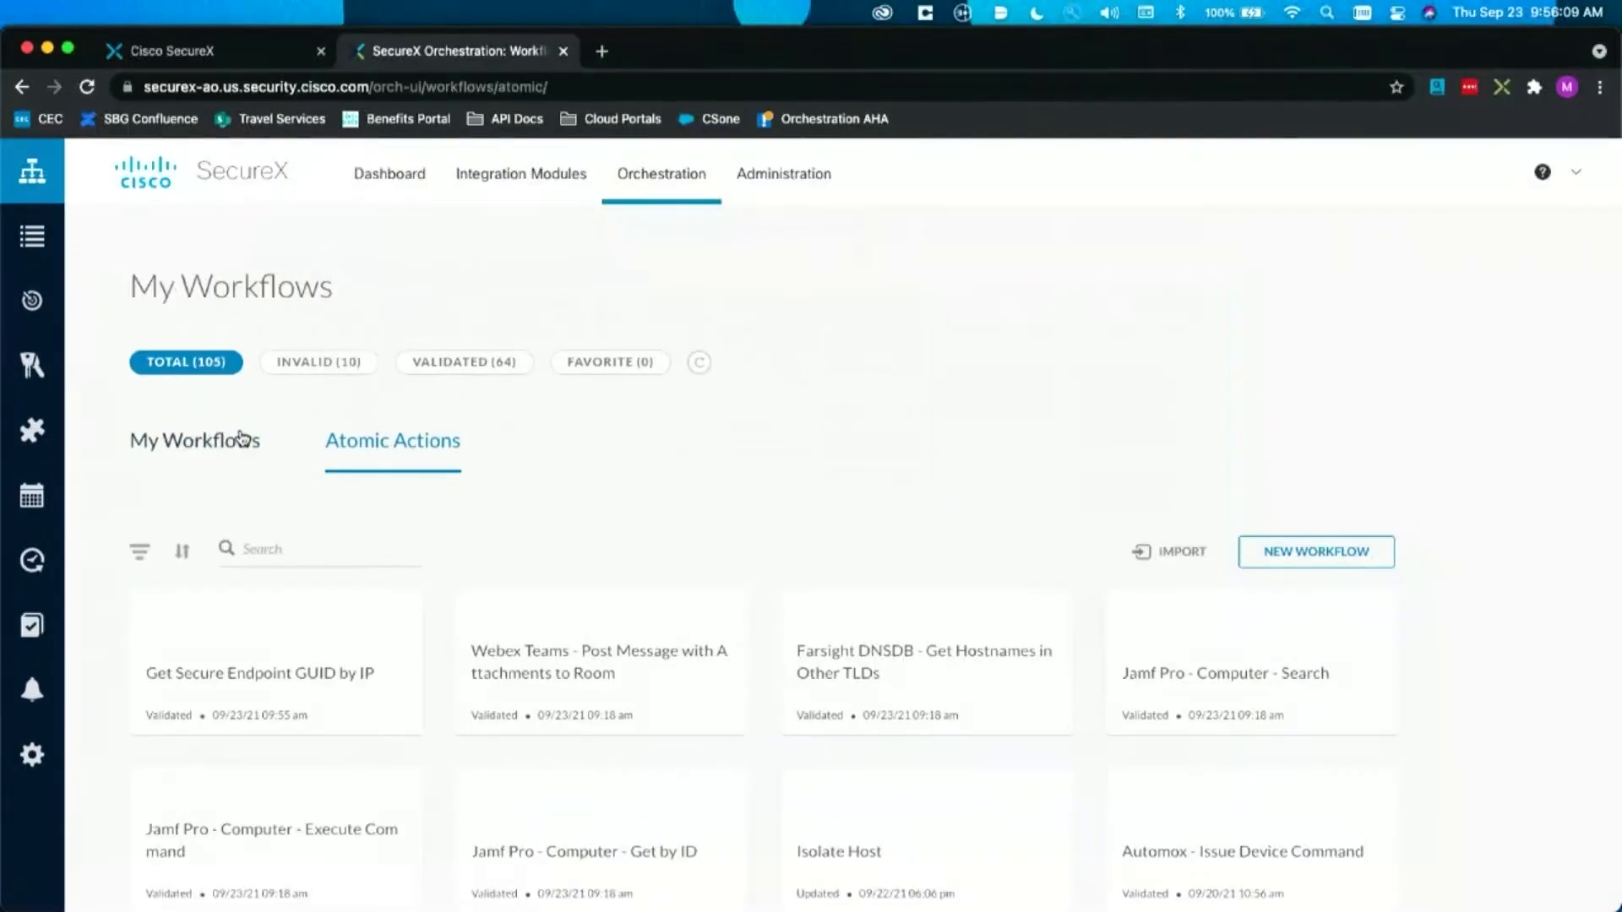
Step: Create a new workflow from the My Workflows list and name it "Isolate Endpoint"
{"action": "left_click", "coordinate": [212, 443]}
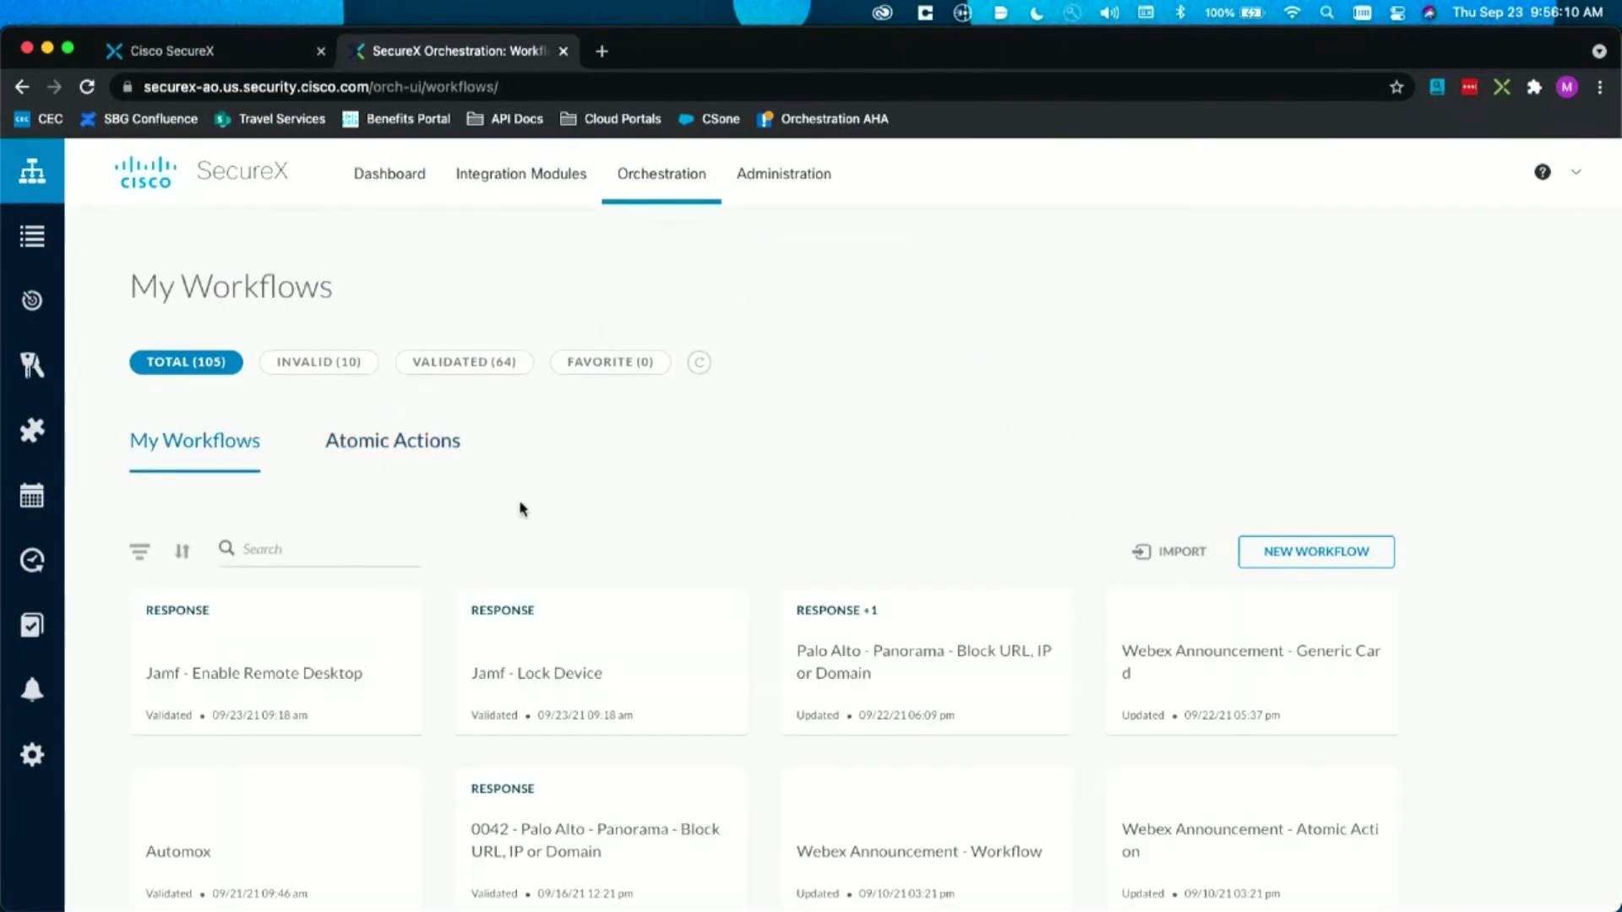
{"action": "left_click", "coordinate": [1265, 551]}
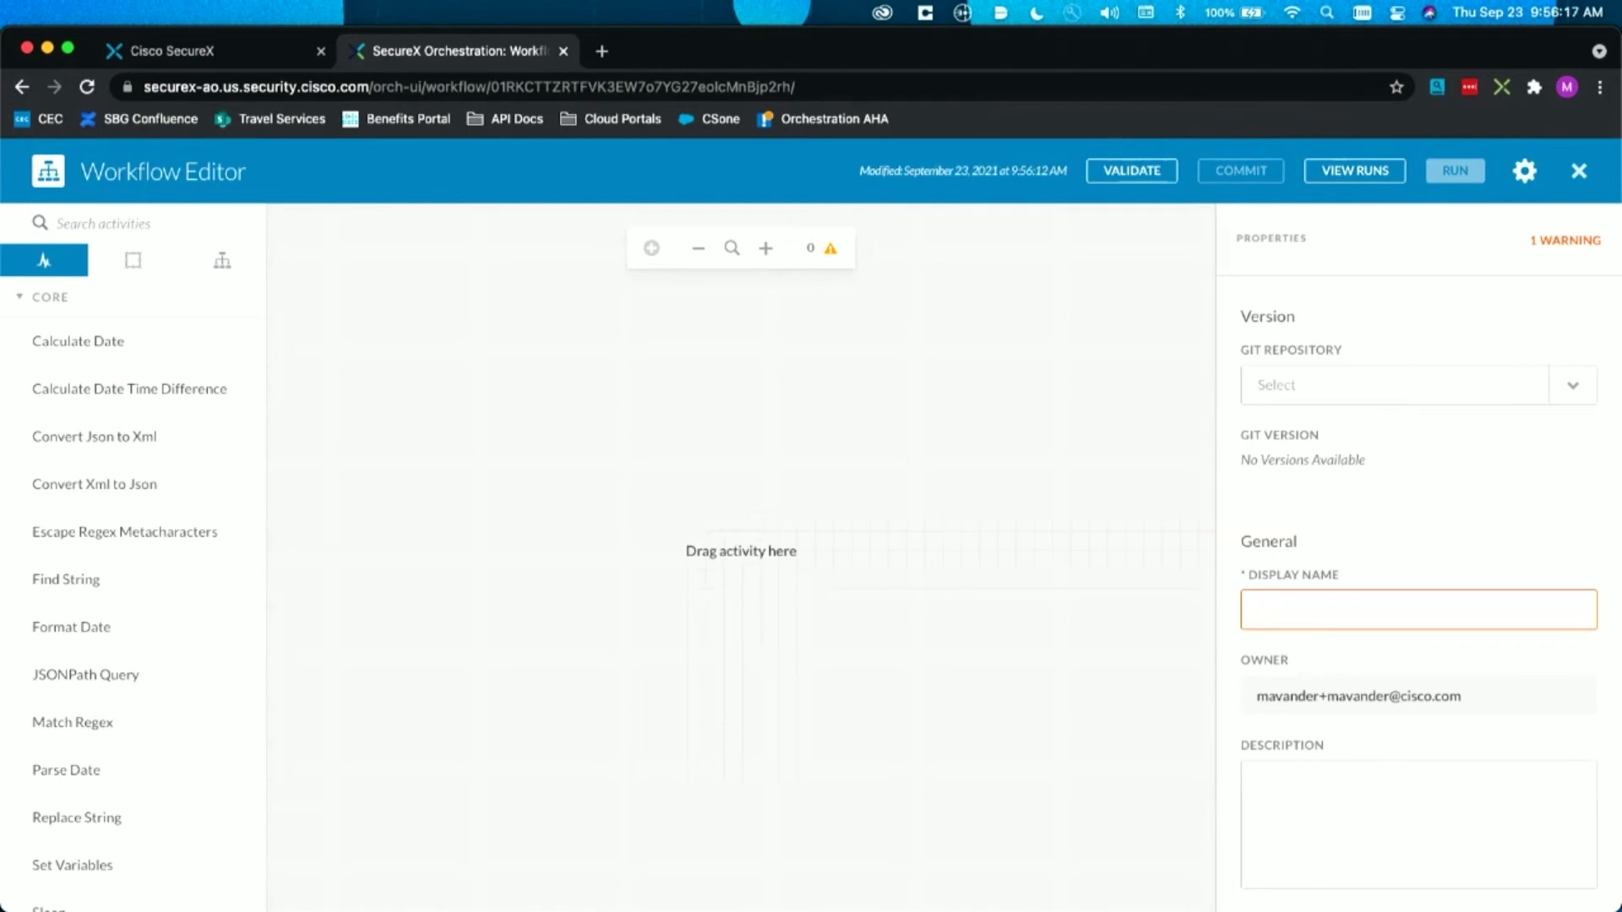
{"action": "left_click", "coordinate": [1307, 606]}
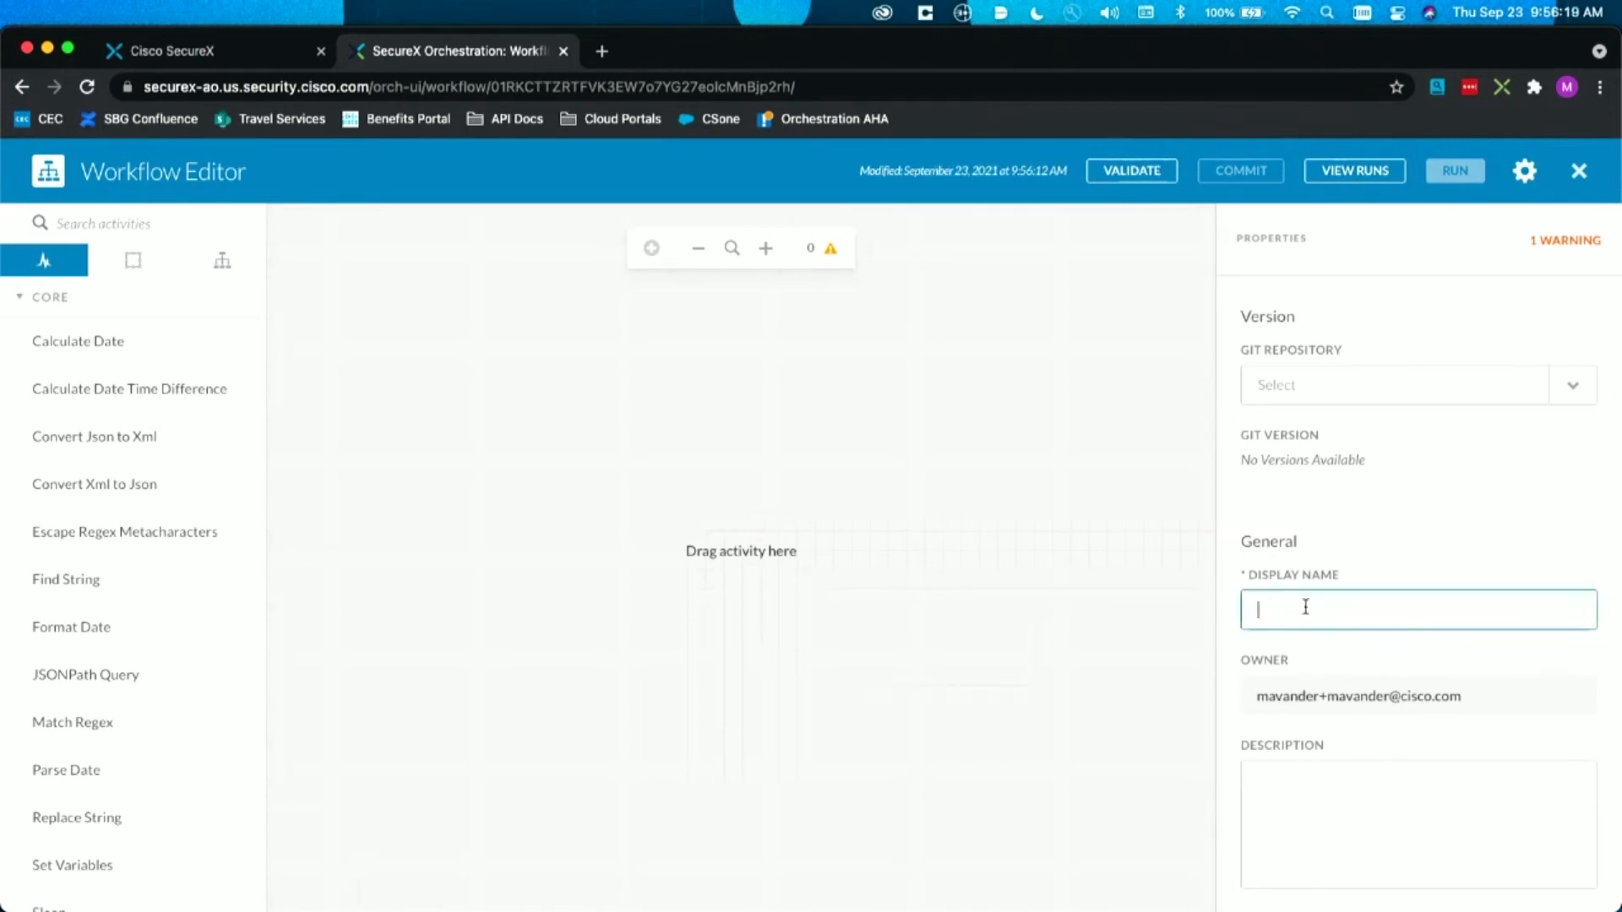
{"action": "type", "text": "Isolate Enpoint"}
{"action": "key", "text": "Left"}
{"action": "key", "text": "Left"}
{"action": "key", "text": "Left"}
{"action": "key", "text": "Left"}
{"action": "key", "text": "Left"}
{"action": "type", "text": "d"}
{"action": "left_click", "coordinate": [1409, 545]}
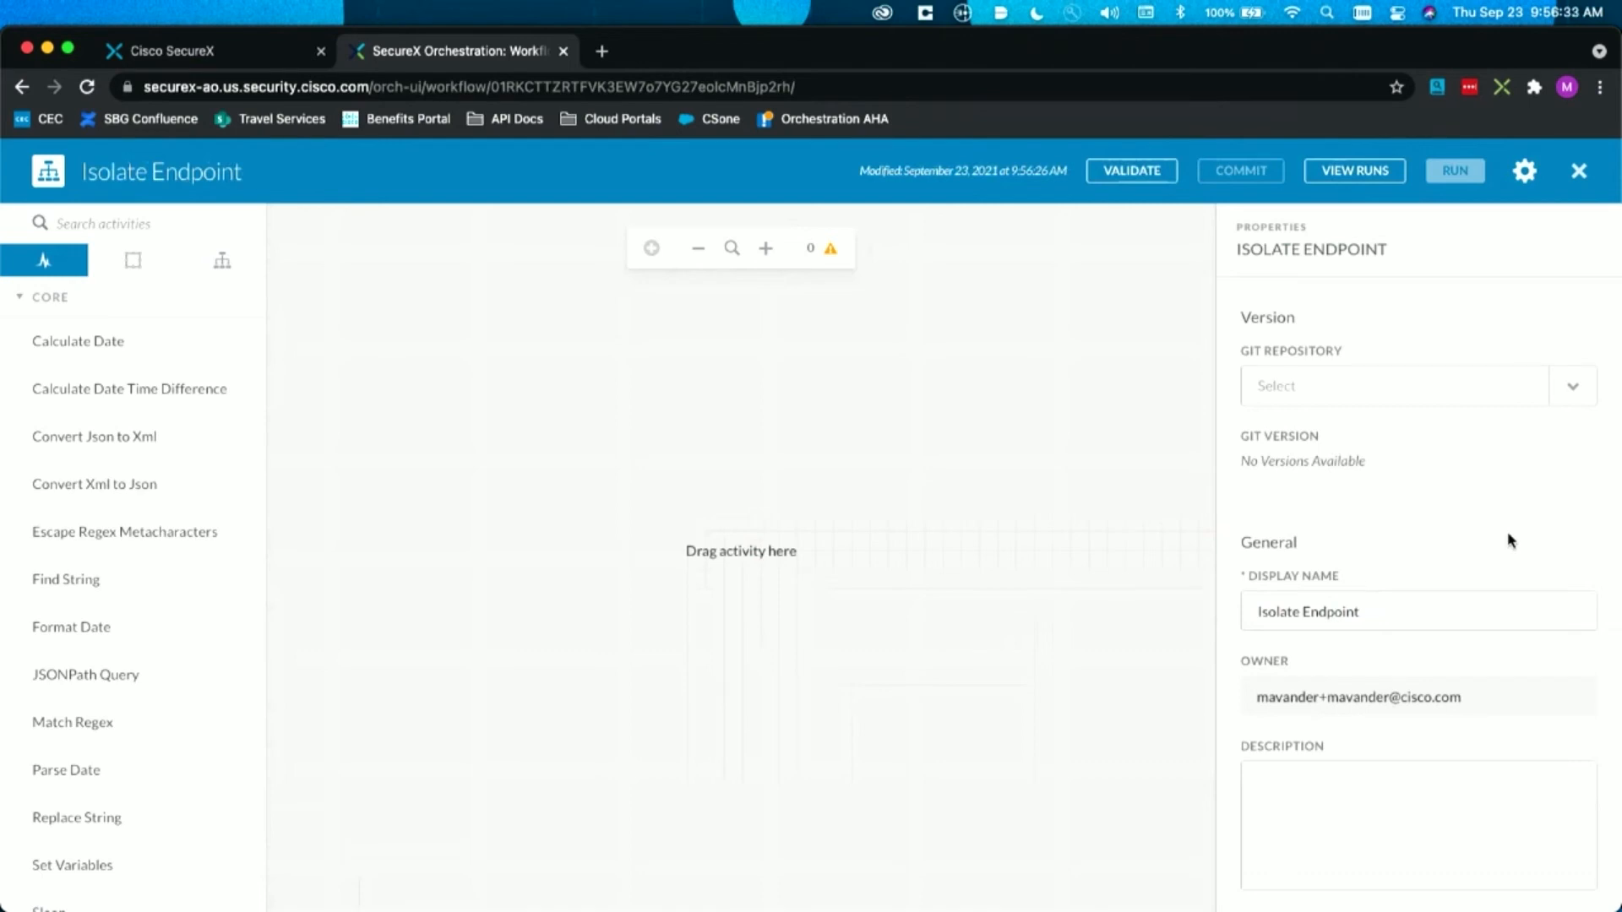
Step: Add a required String input variable named "IP Address" to the Isolate Endpoint workflow
{"action": "scroll", "coordinate": [1444, 529], "scroll_direction": "down", "scroll_amount": 7}
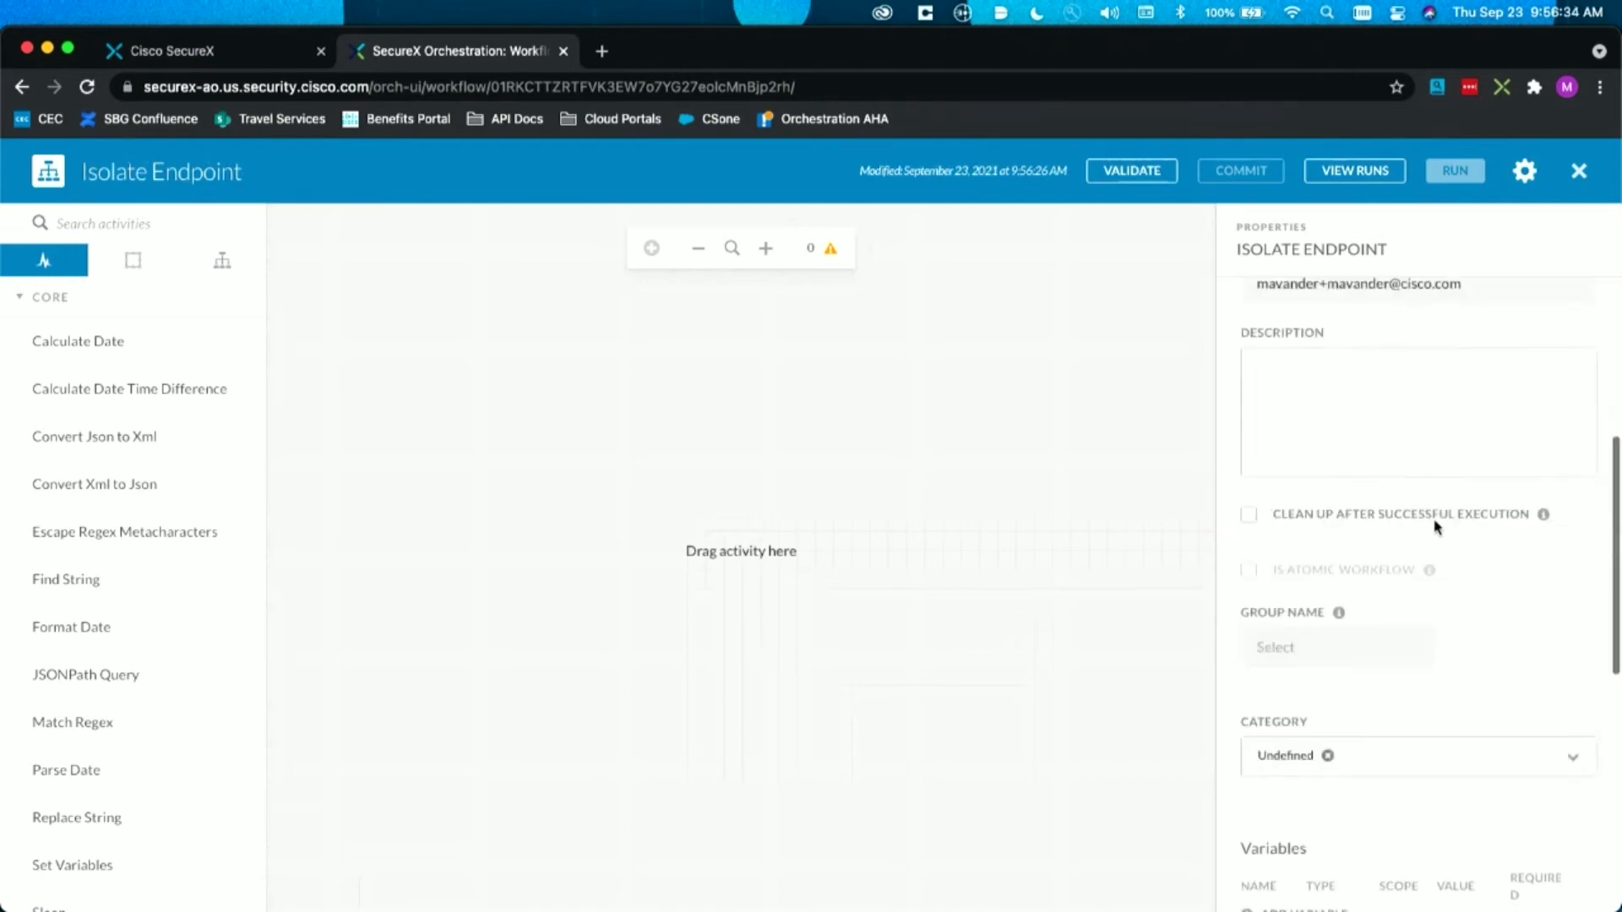
{"action": "left_click", "coordinate": [1267, 748]}
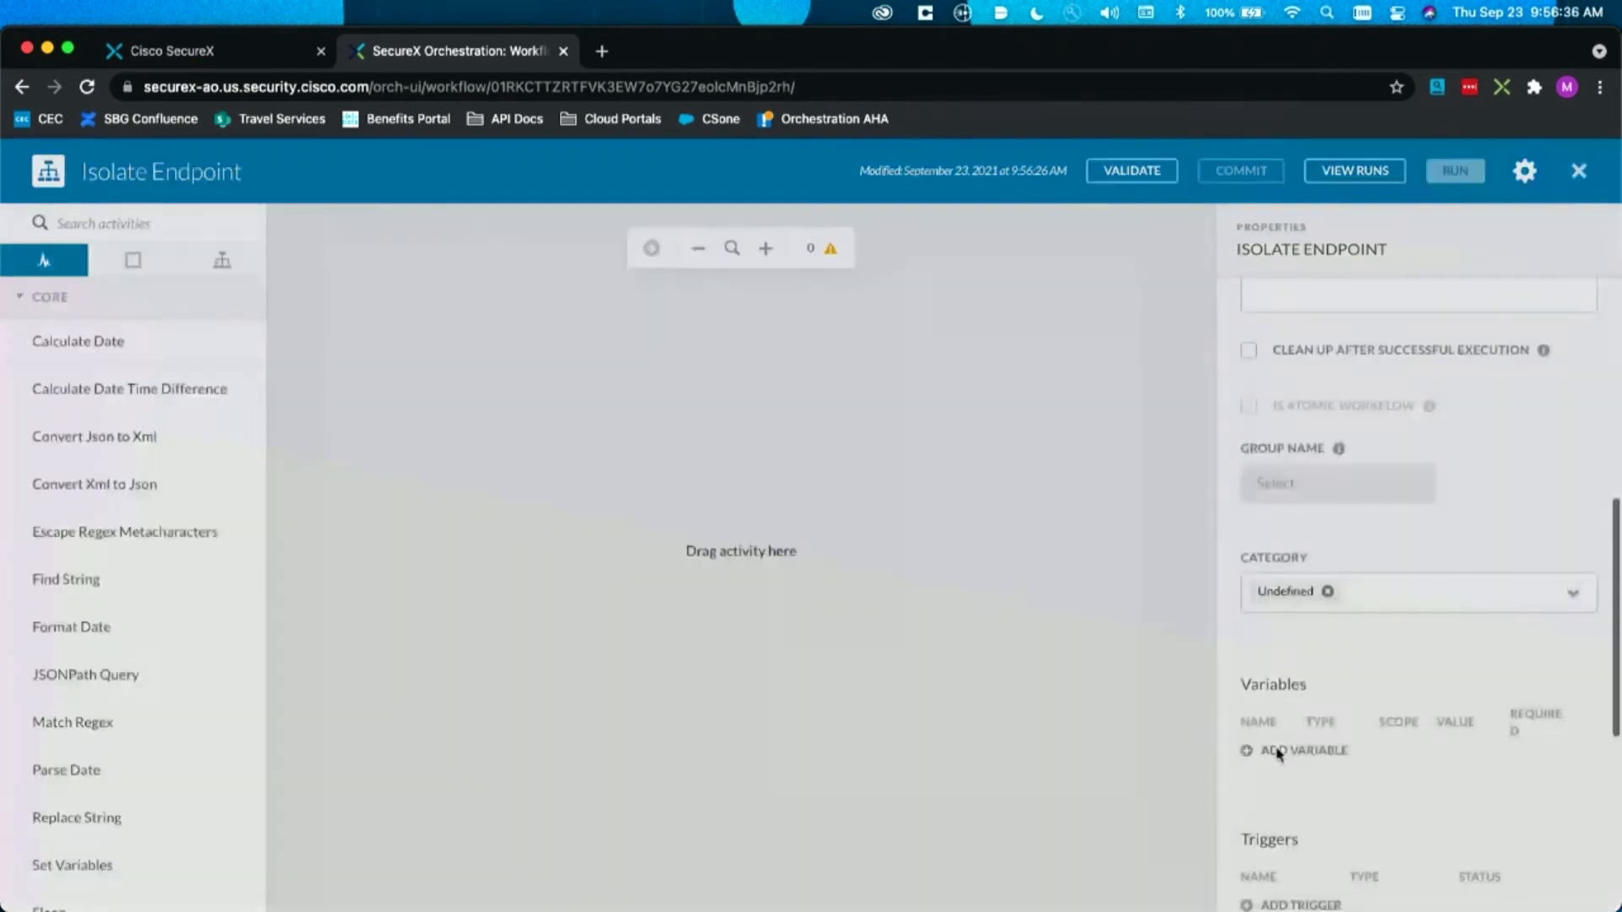
{"action": "left_click", "coordinate": [658, 500]}
{"action": "type", "text": "IP Address"}
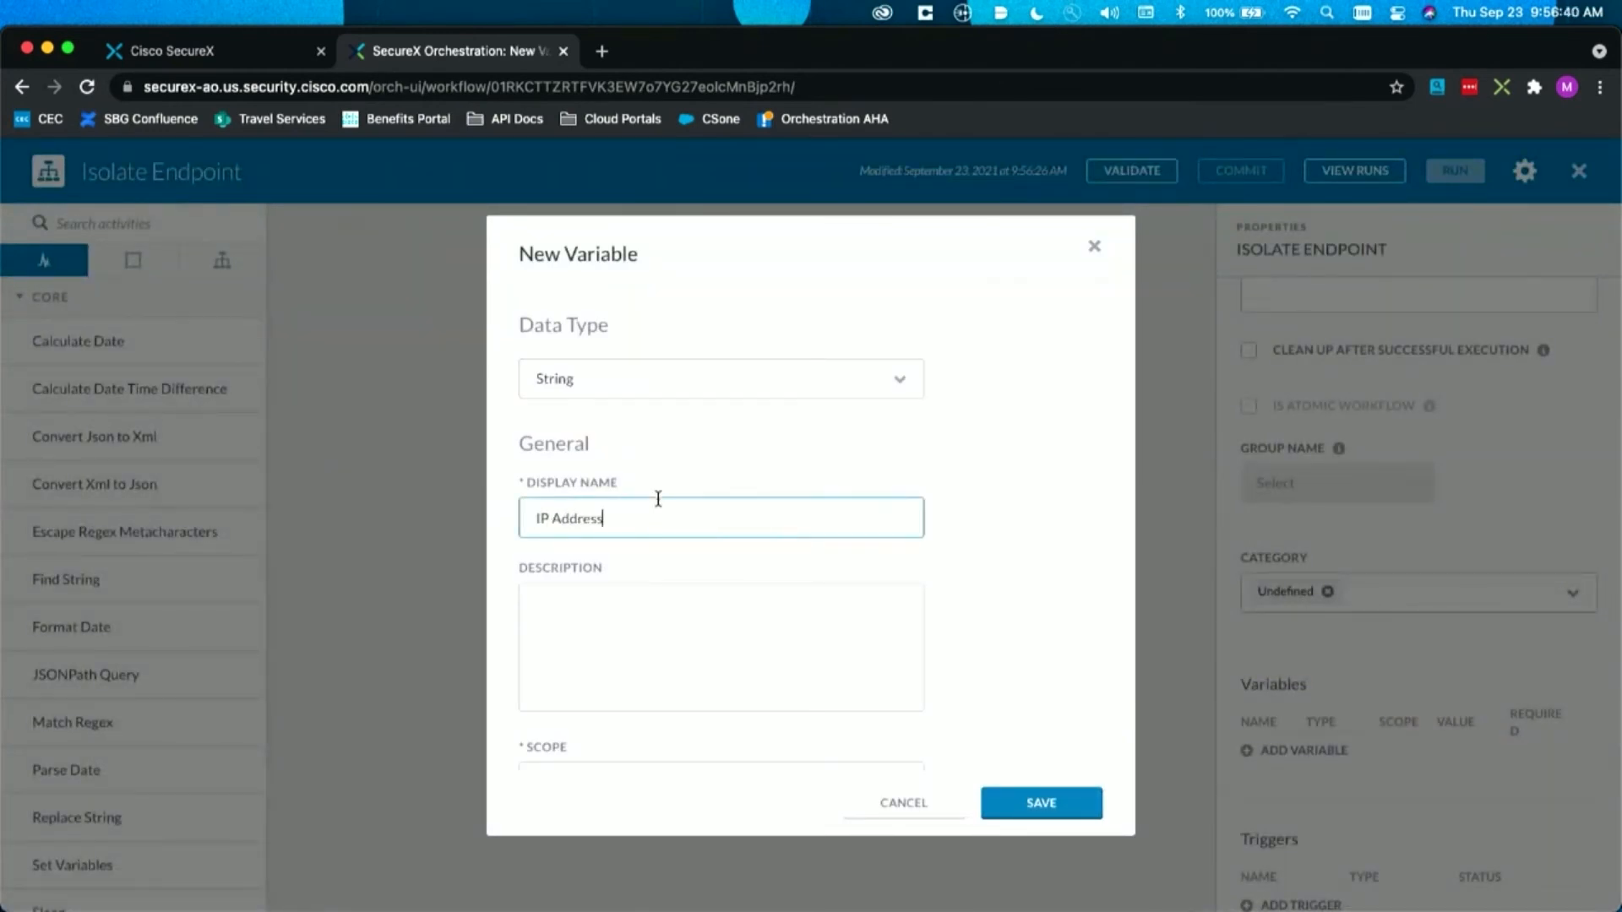
{"action": "scroll", "coordinate": [608, 511], "scroll_direction": "down", "scroll_amount": 3}
{"action": "left_click", "coordinate": [594, 510]}
{"action": "left_click", "coordinate": [580, 561]}
{"action": "left_click", "coordinate": [580, 561]}
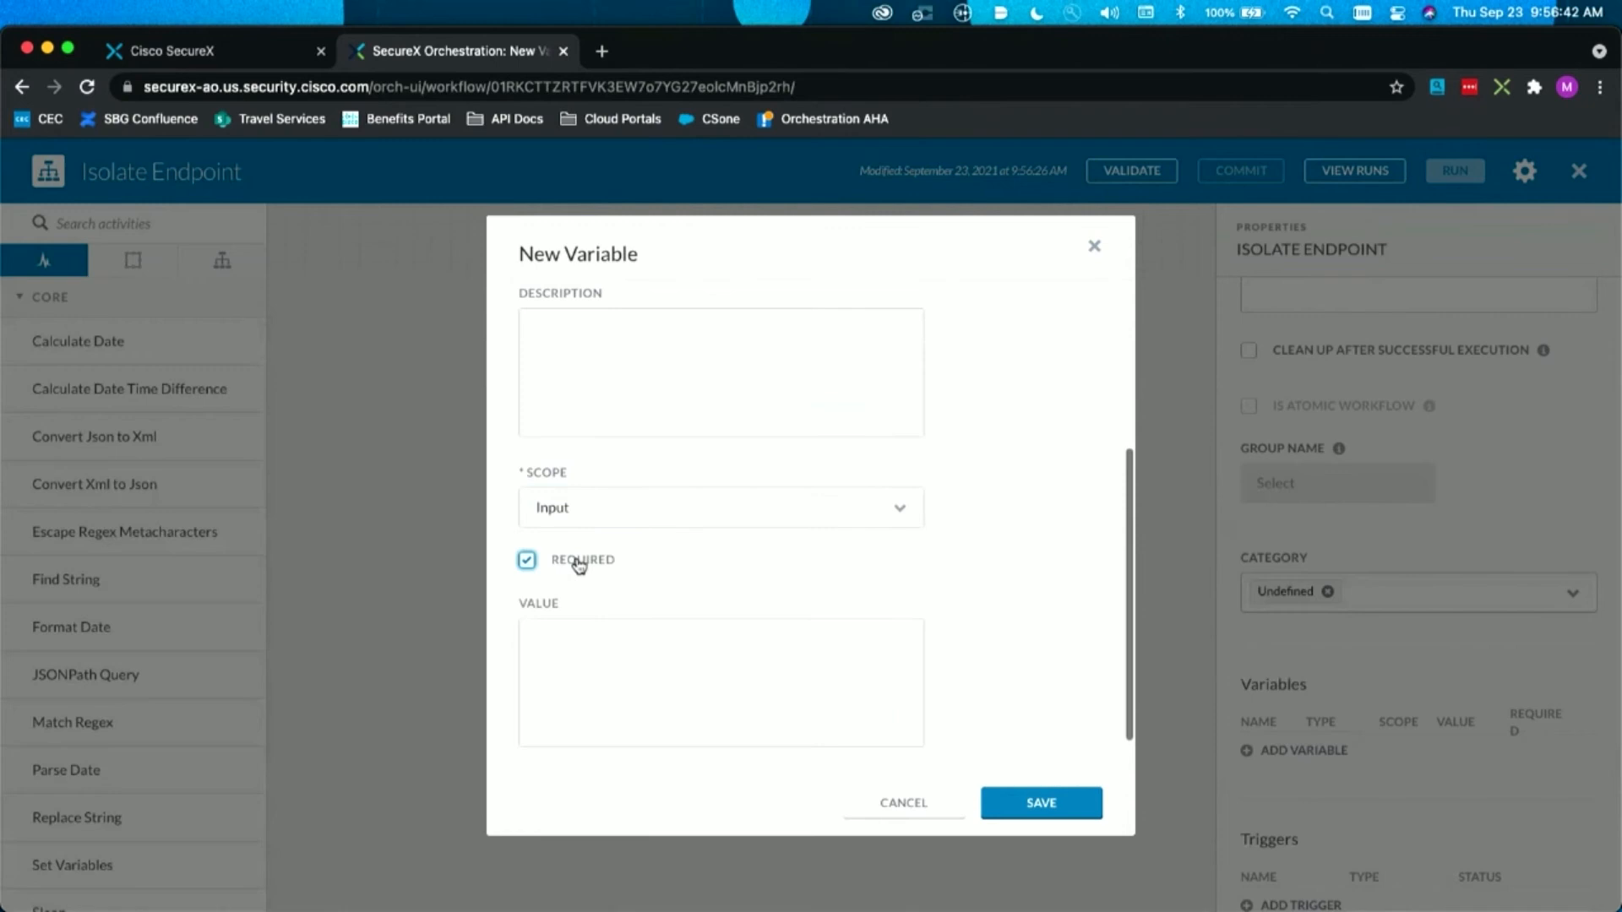
{"action": "left_click", "coordinate": [1012, 801]}
Step: Set the workflow to execute on a specific target of type HTTP Endpoint, using AMP_Target
{"action": "scroll", "coordinate": [1361, 702], "scroll_direction": "down", "scroll_amount": 5}
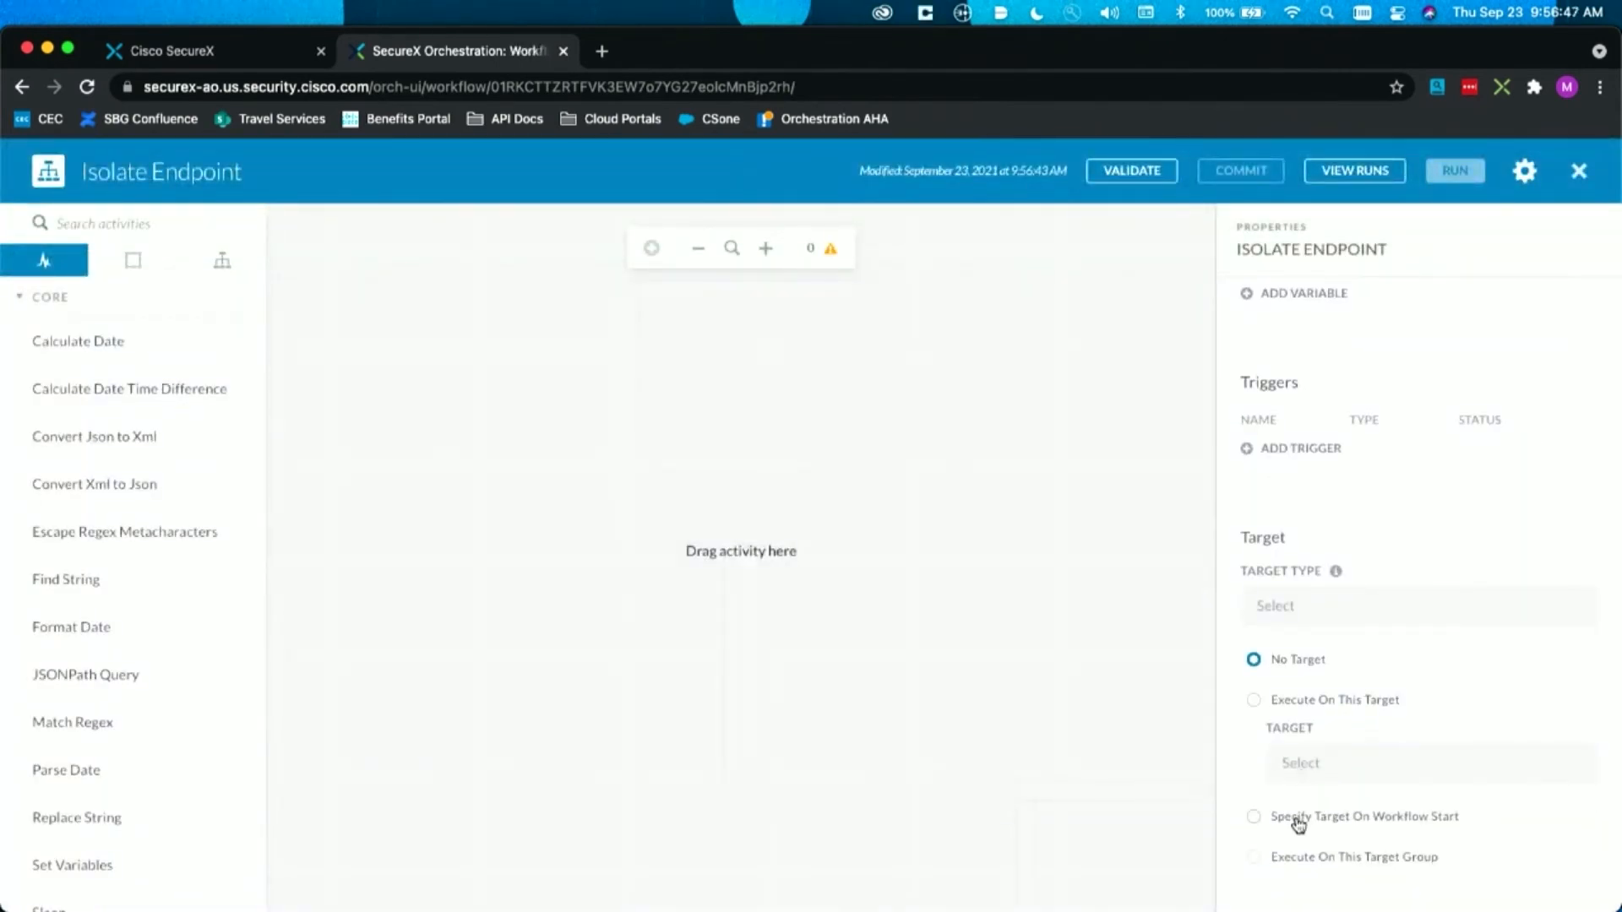
{"action": "left_click", "coordinate": [1311, 705]}
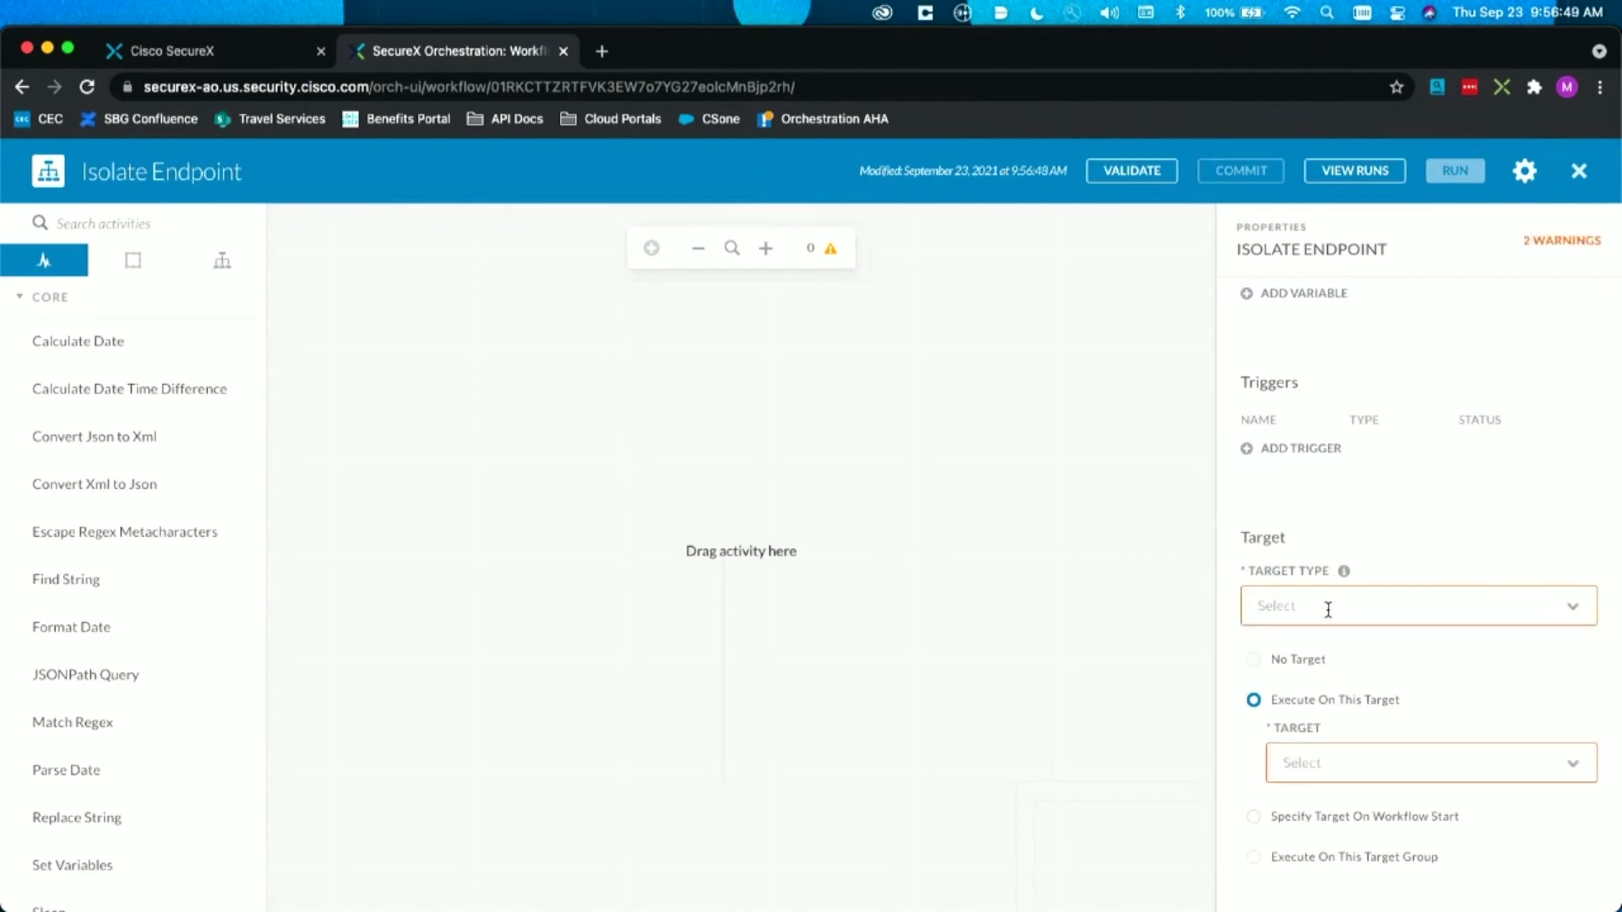
{"action": "left_click", "coordinate": [1328, 608]}
{"action": "left_click", "coordinate": [1359, 278]}
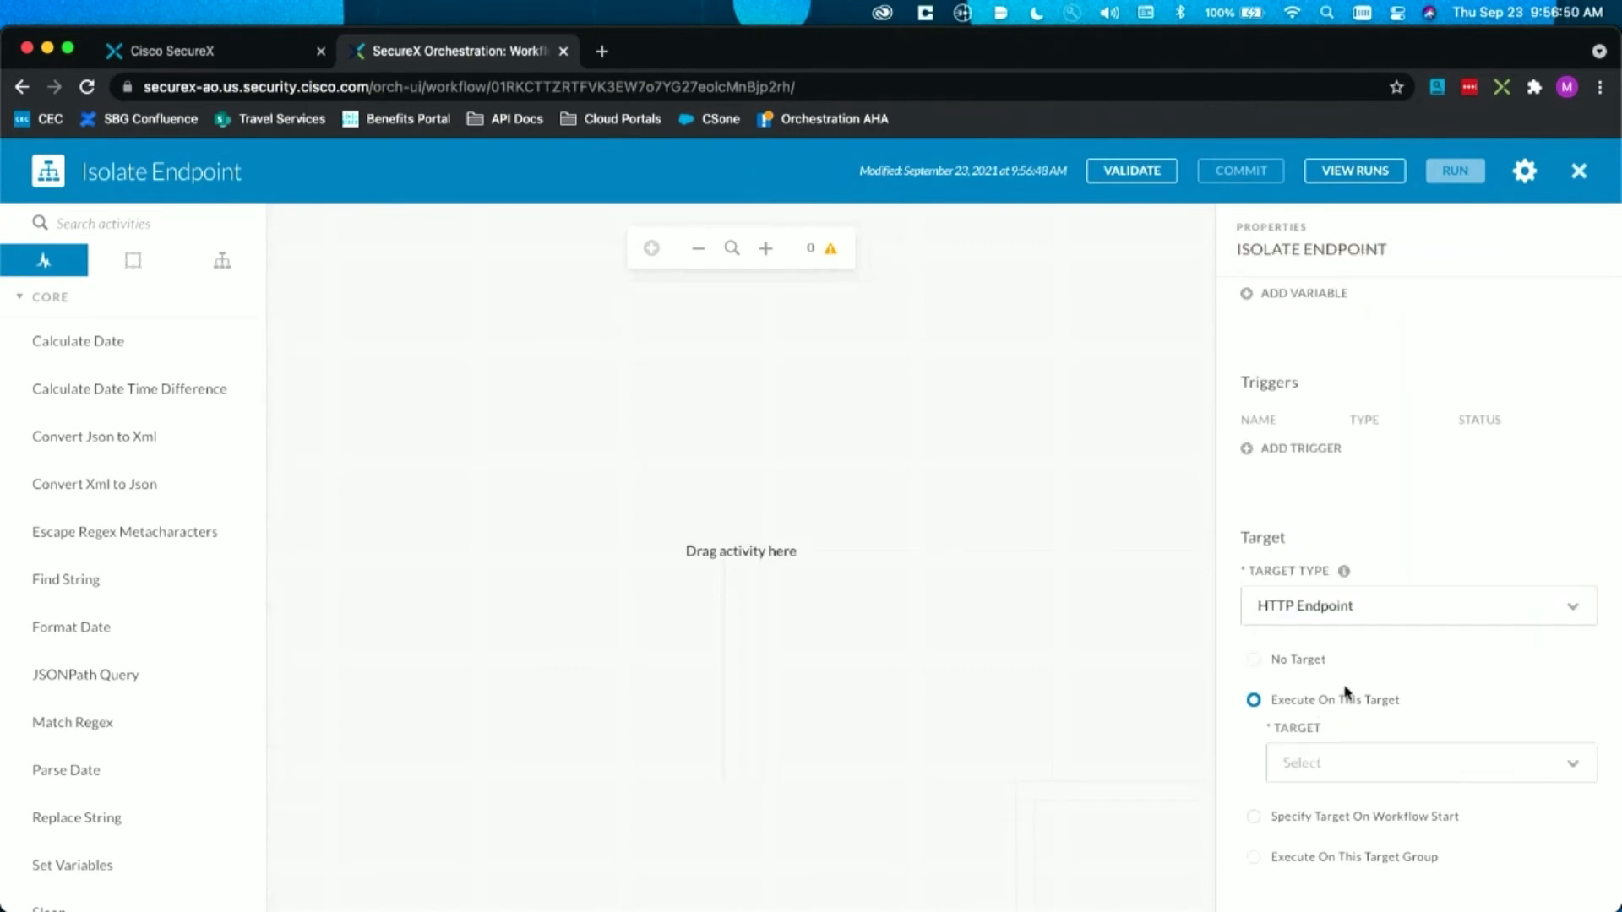
{"action": "left_click", "coordinate": [1321, 760]}
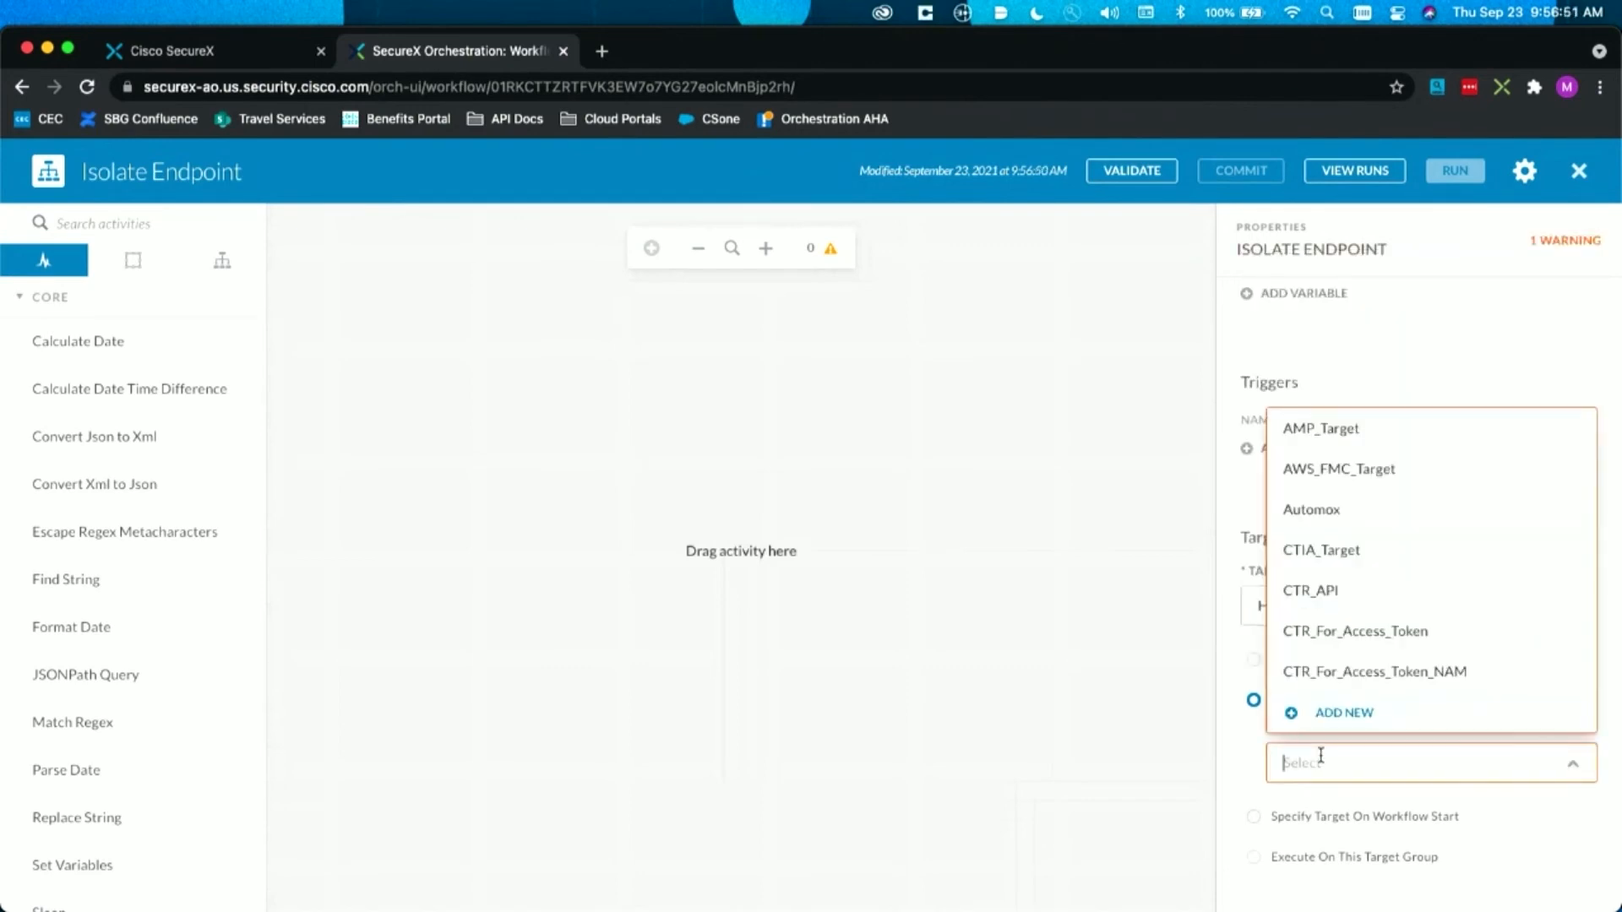
{"action": "left_click", "coordinate": [1413, 429]}
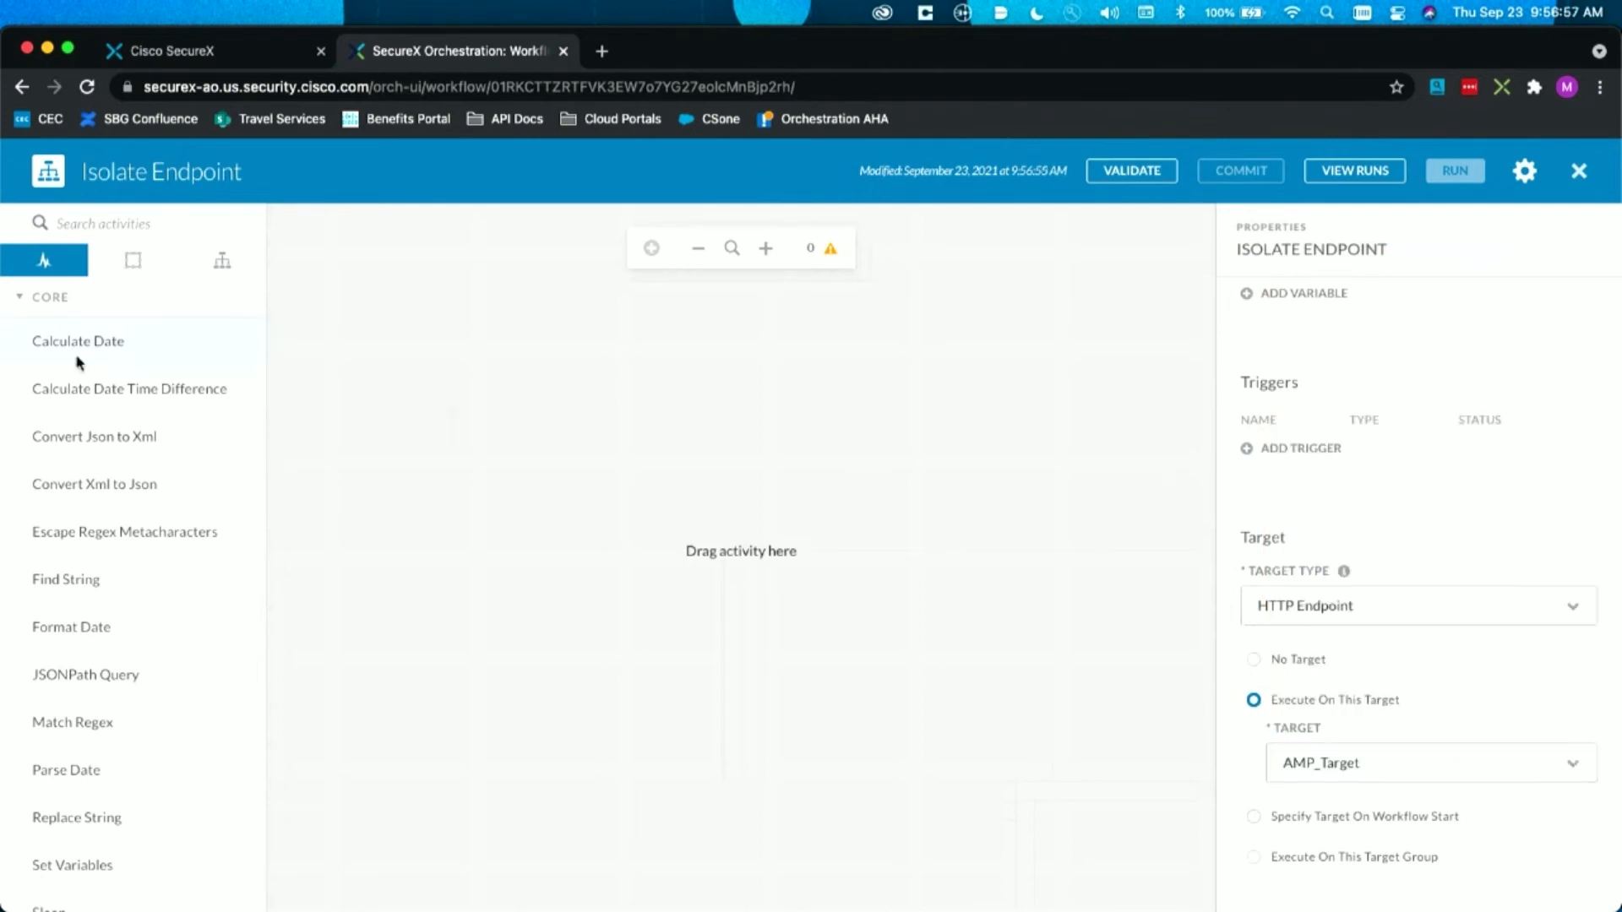
Step: Place the Get Secure Endpoint GUID by IP atomic action from the Cisco Secure Endpoint group in the empty workflow
{"action": "left_click", "coordinate": [84, 298]}
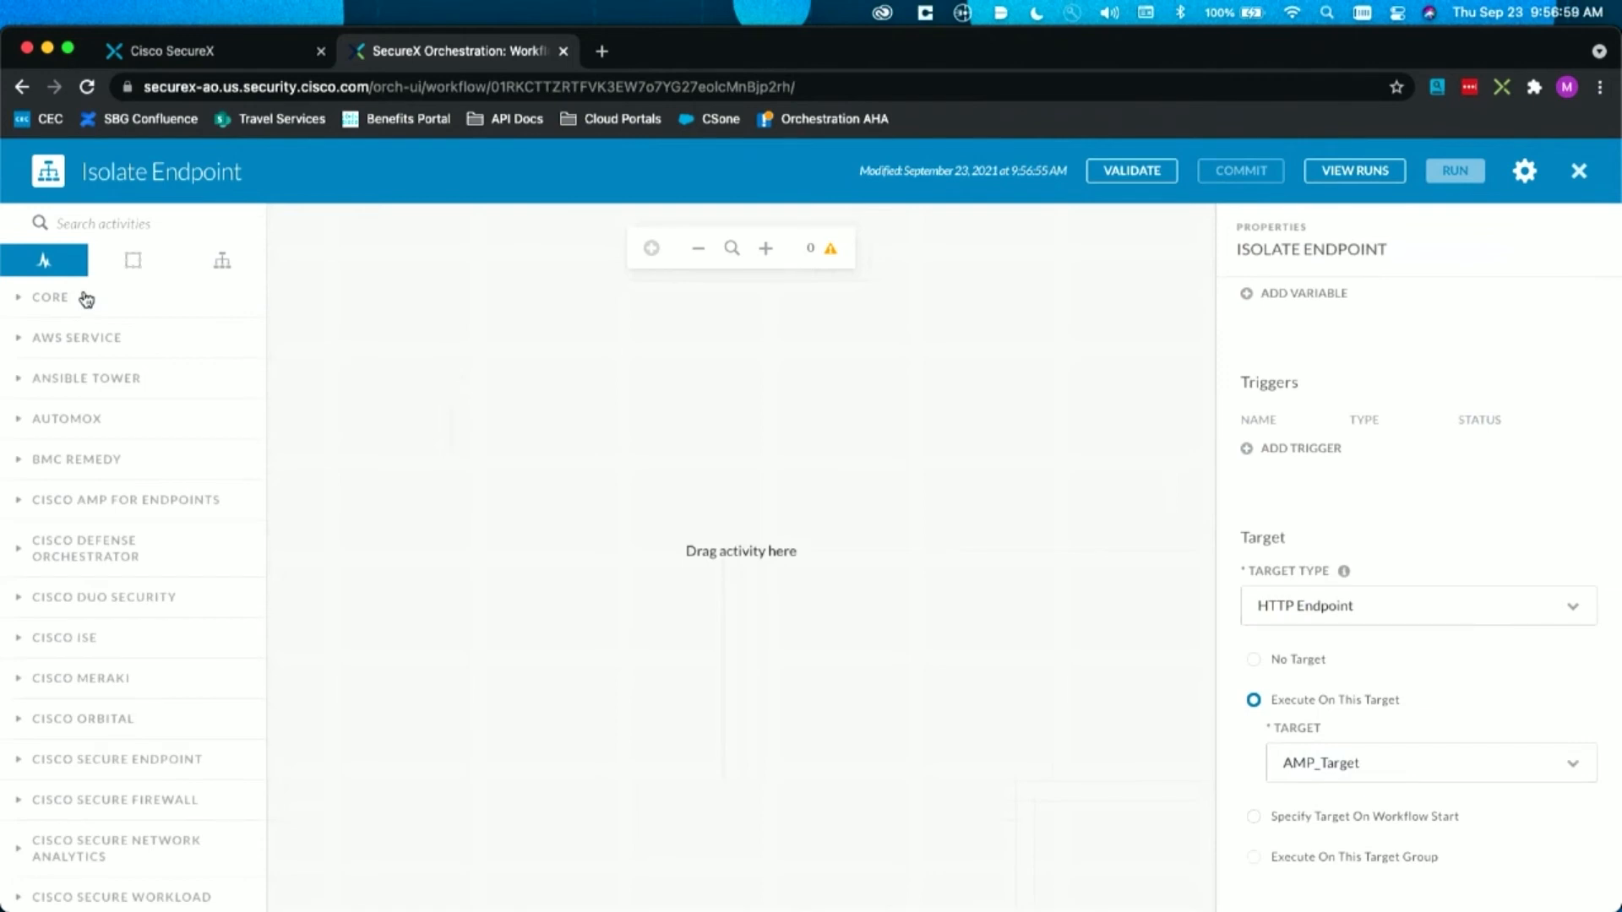
{"action": "scroll", "coordinate": [80, 597], "scroll_direction": "down", "scroll_amount": 5}
{"action": "scroll", "coordinate": [157, 353], "scroll_direction": "up", "scroll_amount": 1}
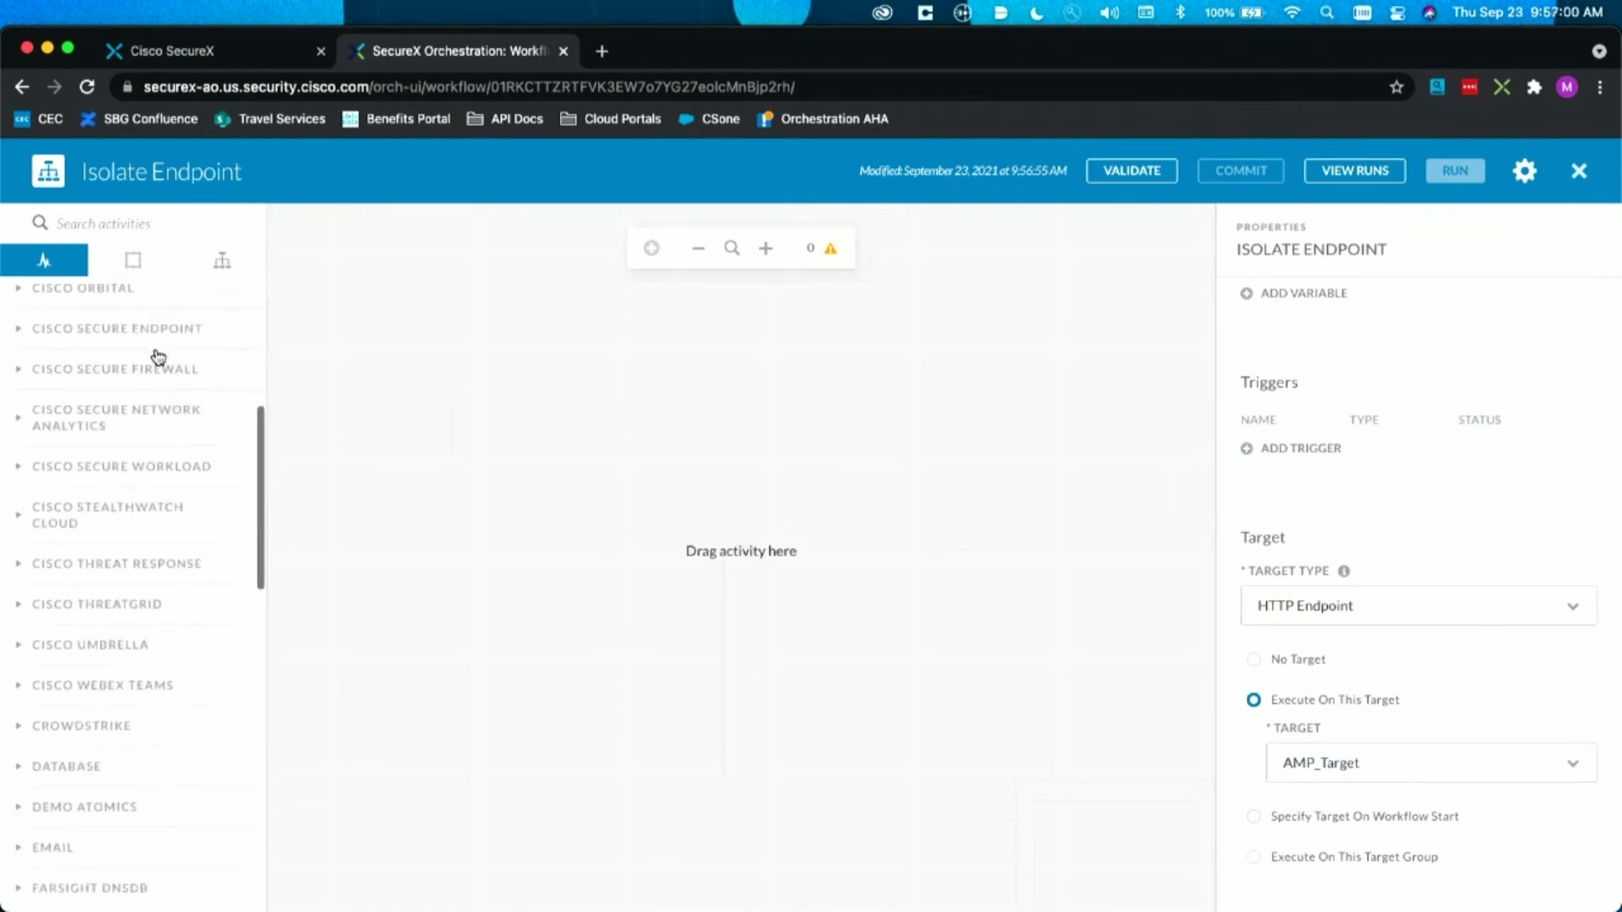
{"action": "left_click", "coordinate": [155, 348]}
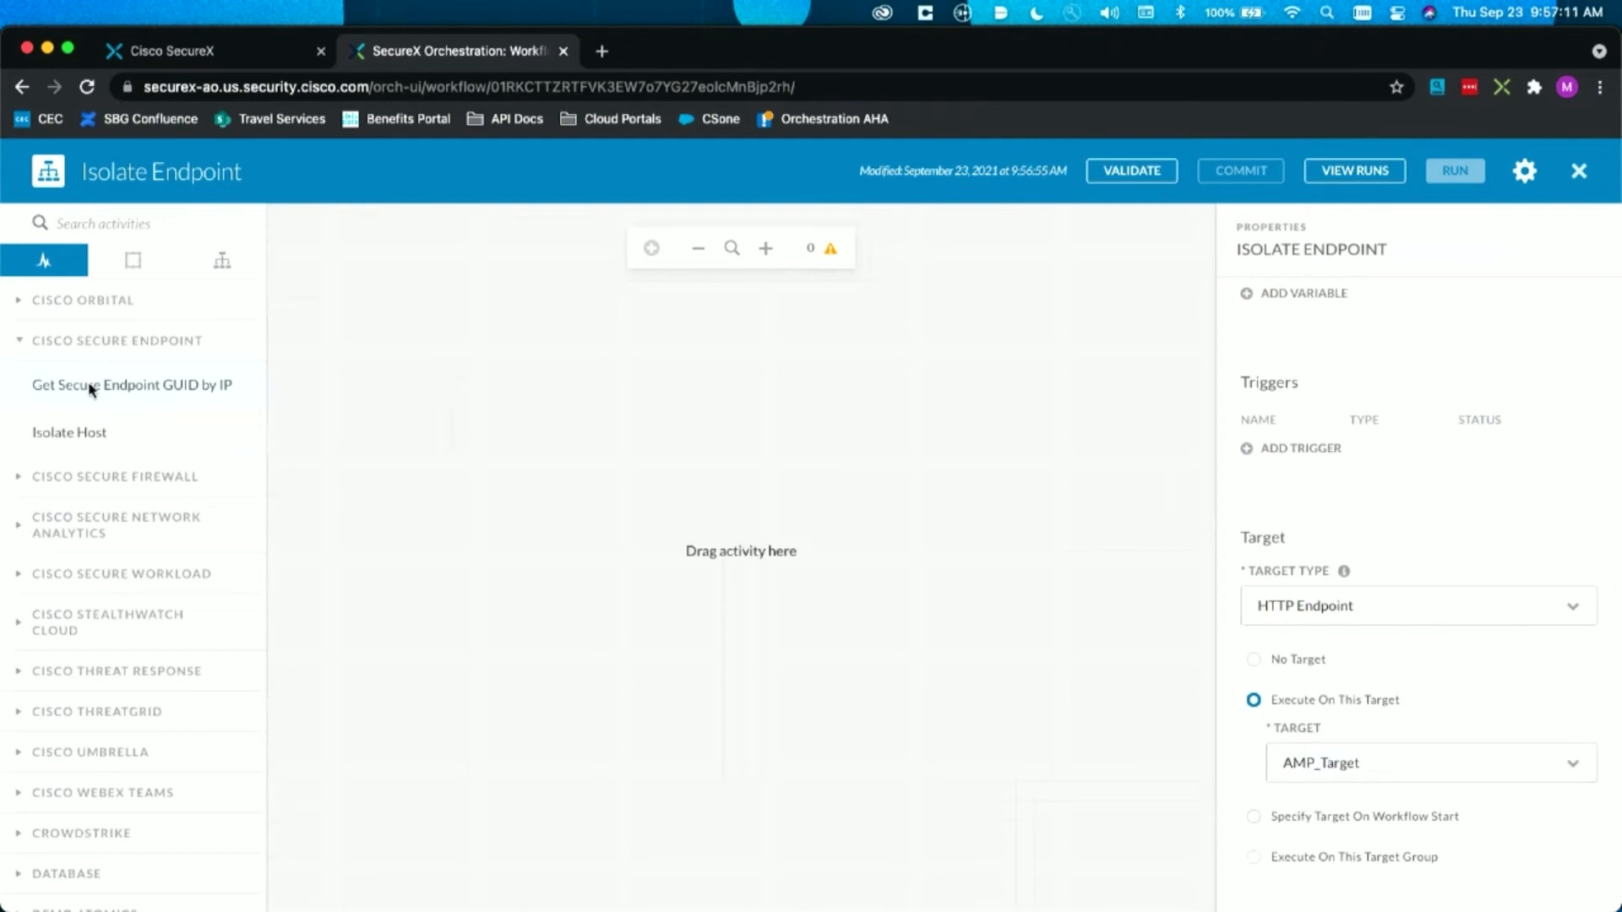
{"action": "left_click_drag", "start_coordinate": [160, 399], "coordinate": [742, 461]}
Step: Map the GUID lookup action's IP Address input to the workflow's IP Address input variable and check its target settings
{"action": "scroll", "coordinate": [1402, 630], "scroll_direction": "down", "scroll_amount": 3}
{"action": "scroll", "coordinate": [1402, 629], "scroll_direction": "up", "scroll_amount": 1}
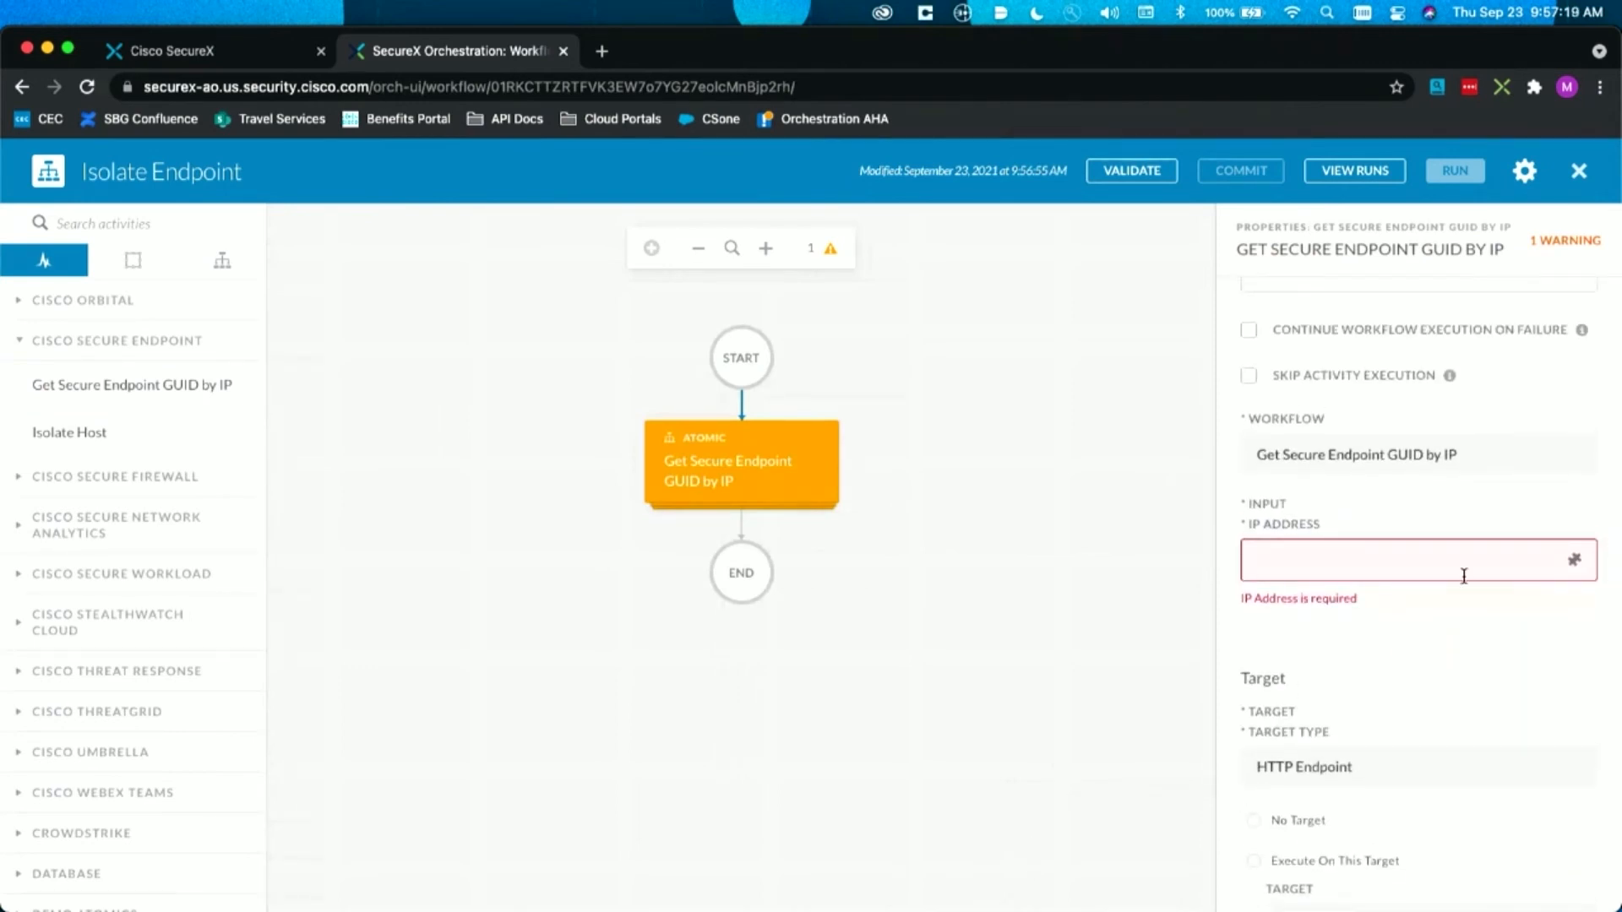
{"action": "left_click", "coordinate": [1574, 561]}
{"action": "left_click", "coordinate": [597, 501]}
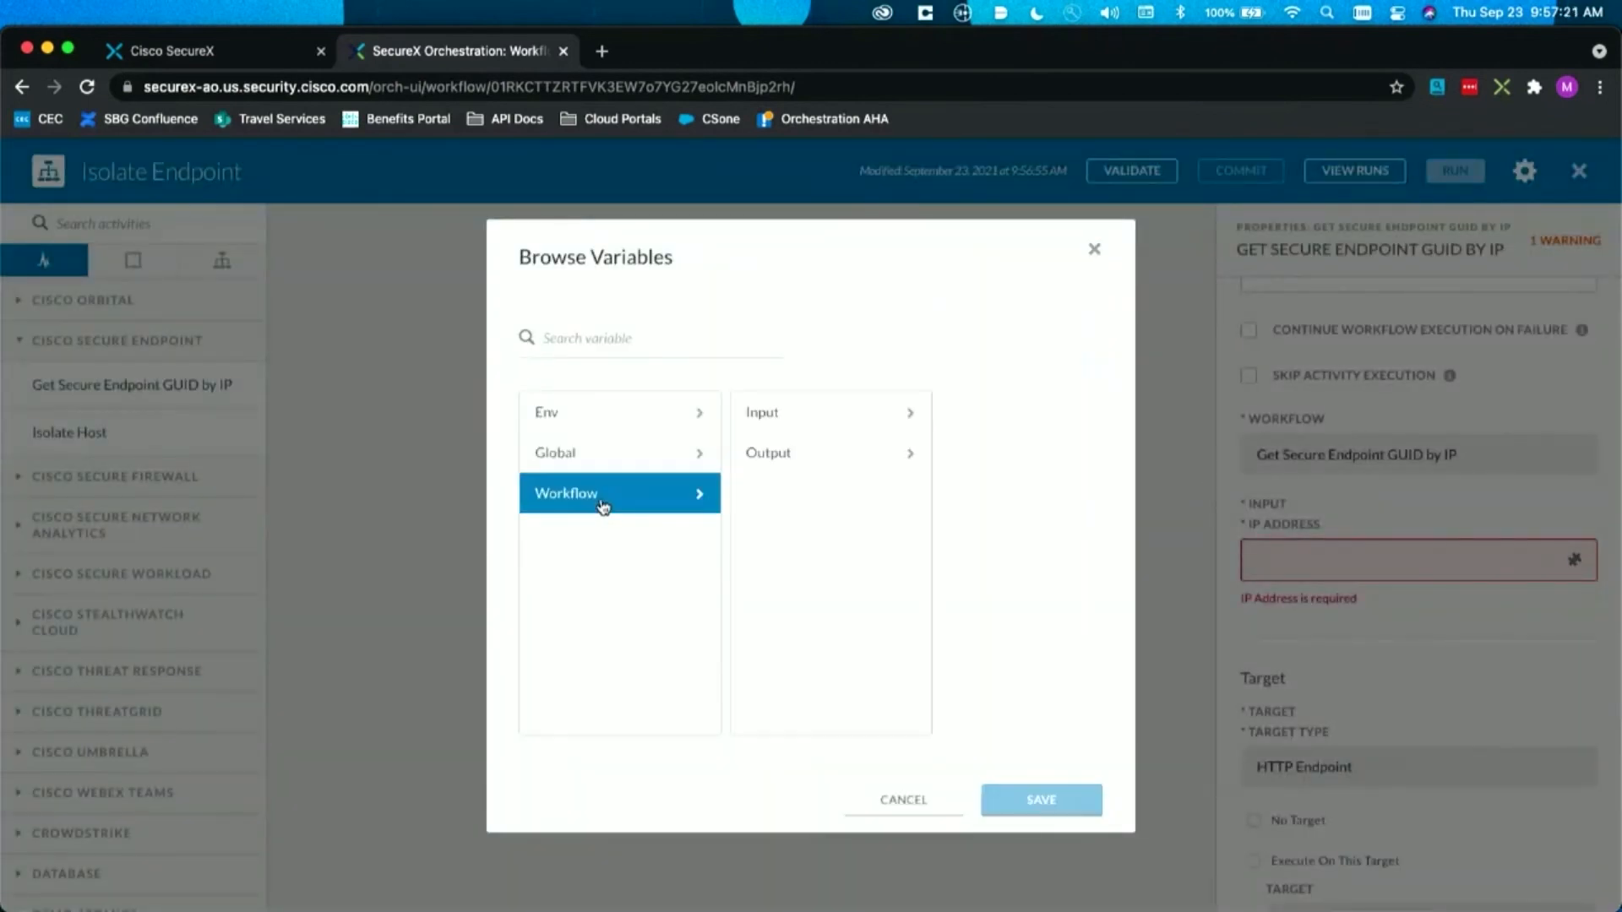
{"action": "left_click", "coordinate": [779, 429]}
{"action": "left_click", "coordinate": [1002, 431]}
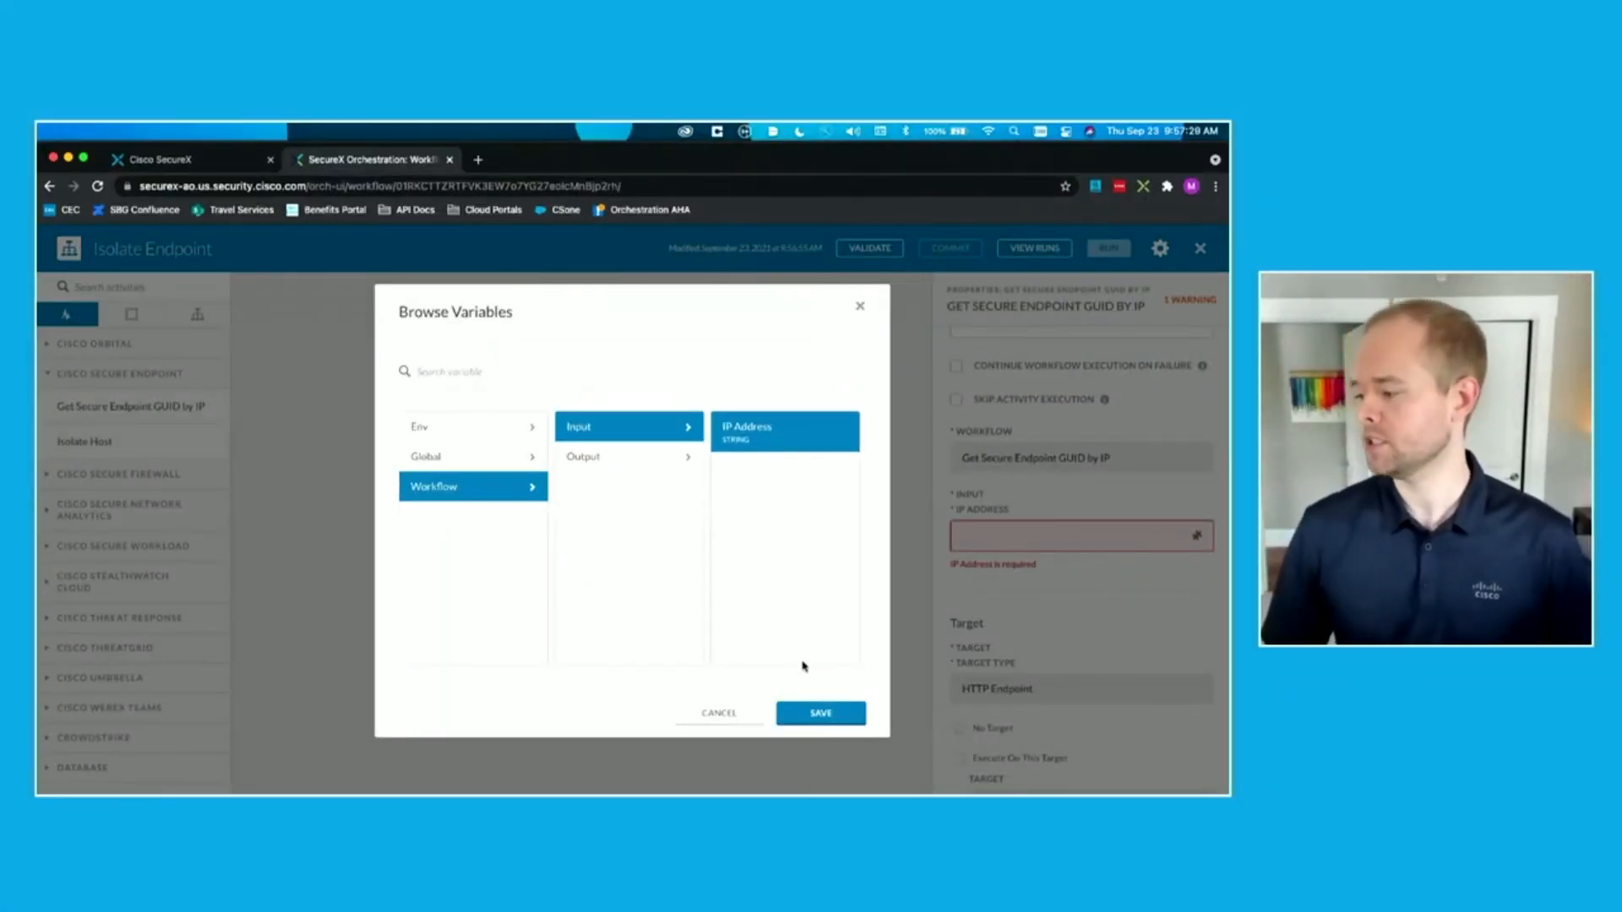
{"action": "left_click", "coordinate": [792, 713]}
{"action": "scroll", "coordinate": [1035, 592], "scroll_direction": "down", "scroll_amount": 5}
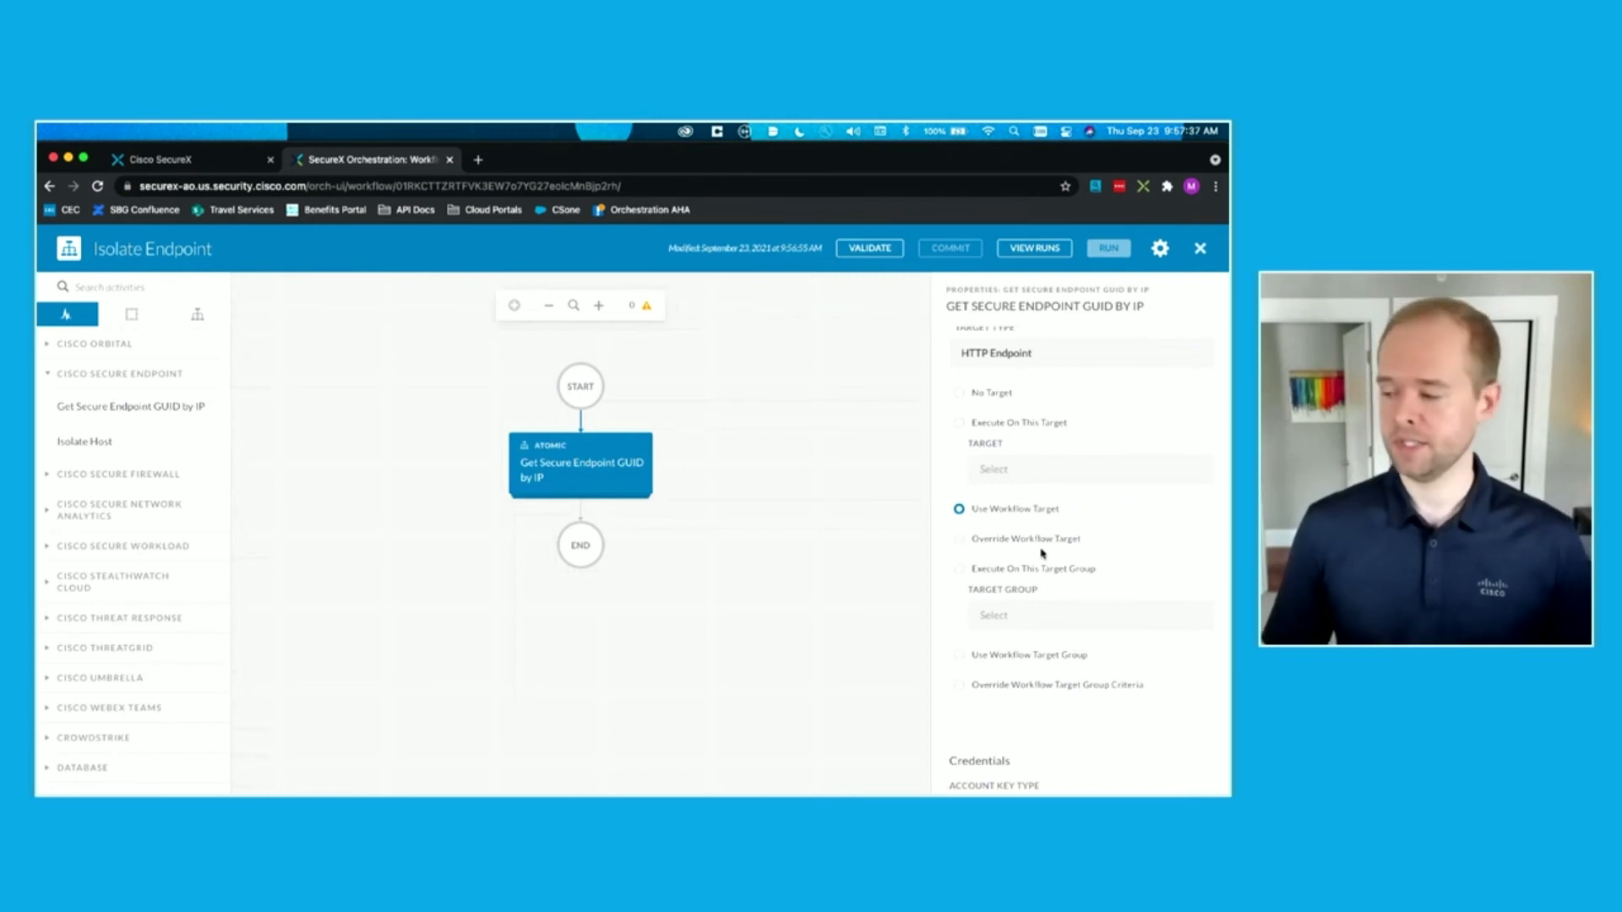
{"action": "left_click", "coordinate": [763, 478]}
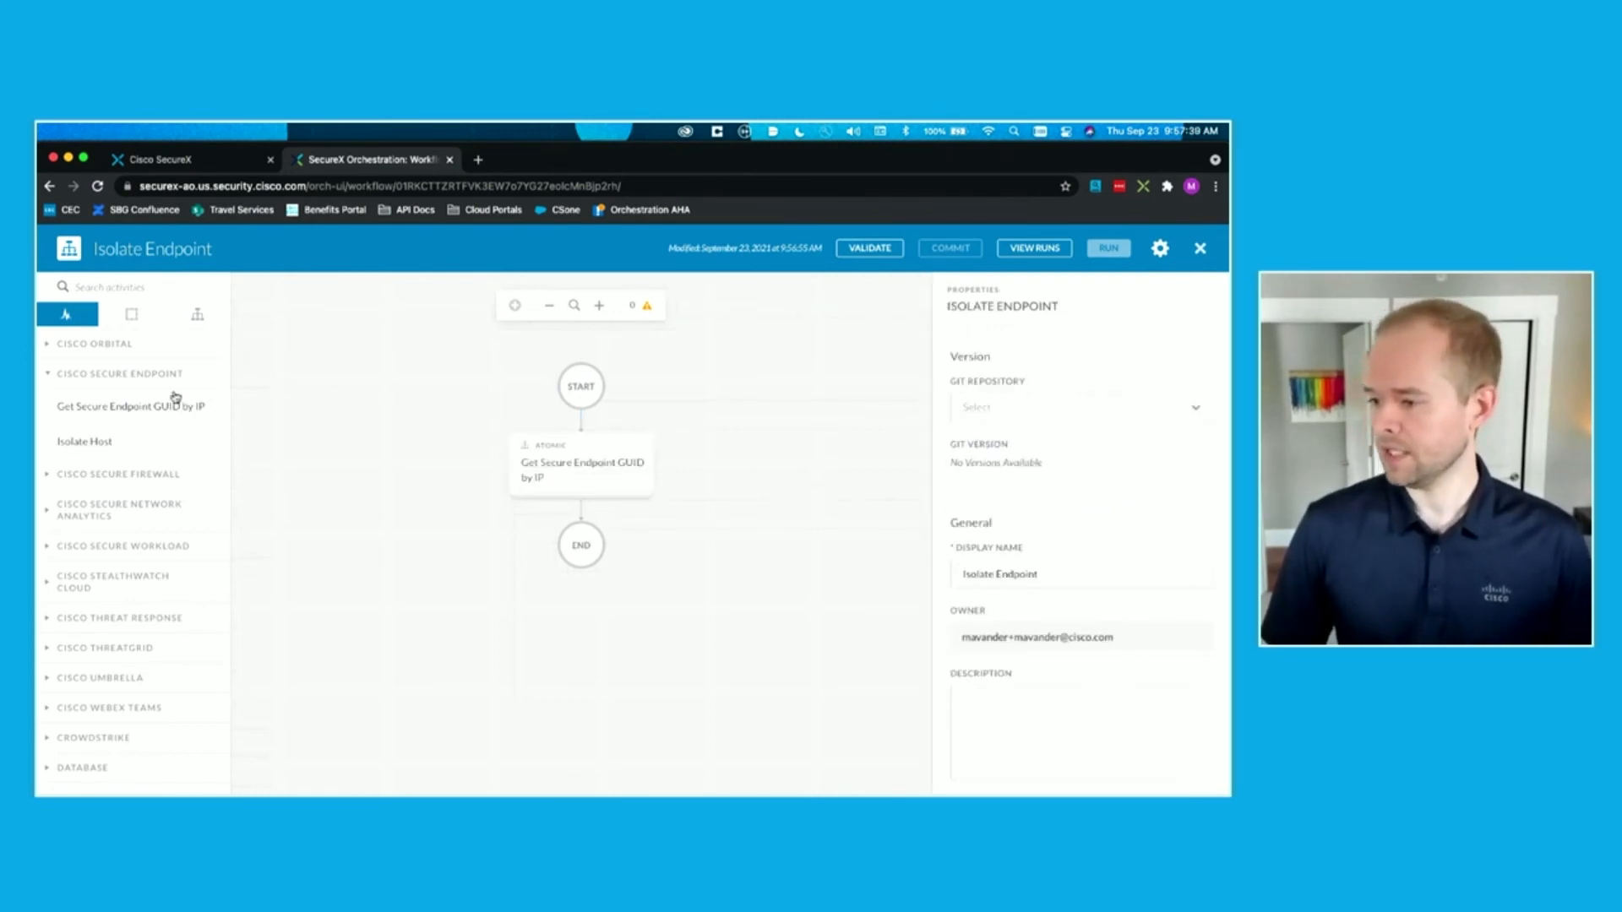
Step: Add the Isolate Host atomic action after the GUID lookup and map its Connector GUID input to the lookup's Connector GUID output
{"action": "left_click_drag", "start_coordinate": [66, 446], "coordinate": [580, 511]}
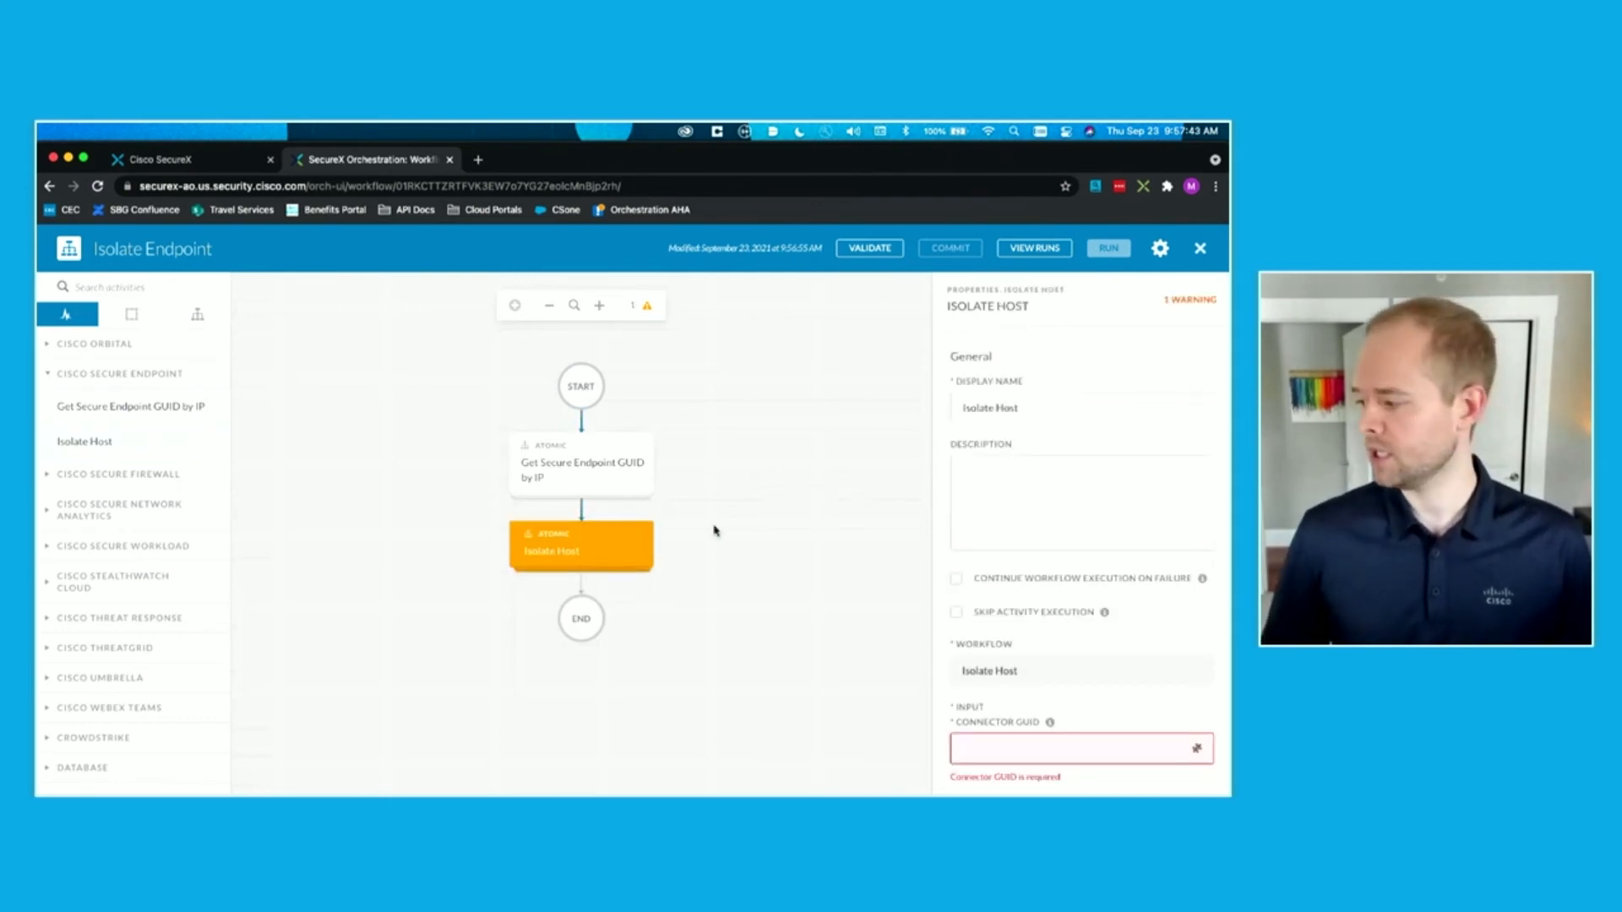
{"action": "scroll", "coordinate": [1140, 576], "scroll_direction": "down", "scroll_amount": 3}
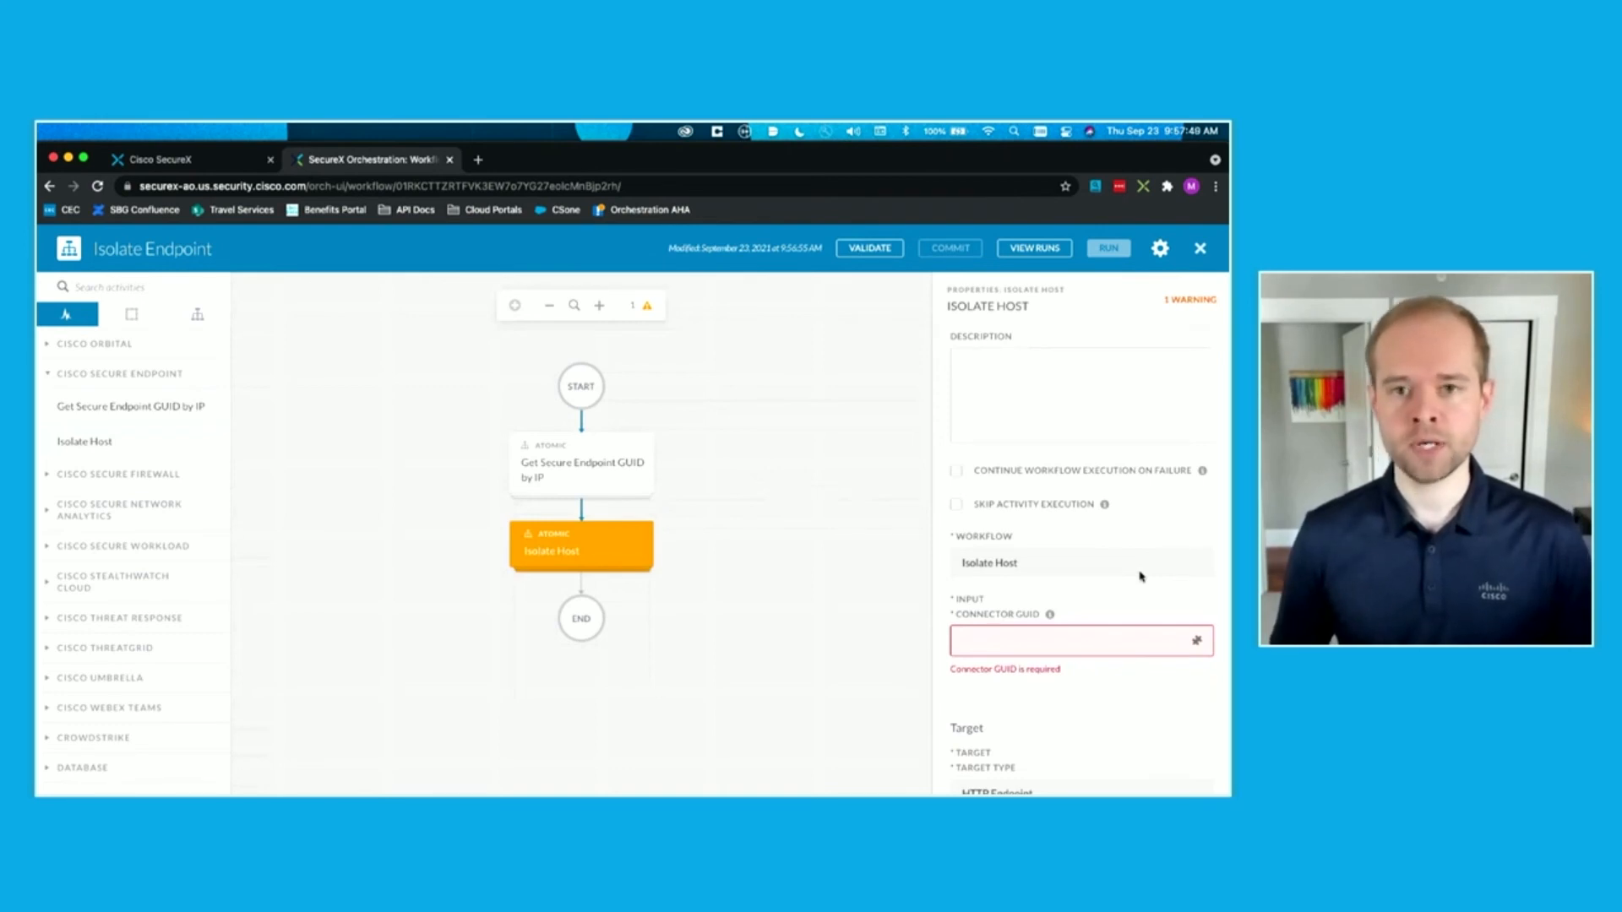
{"action": "left_click", "coordinate": [1067, 642]}
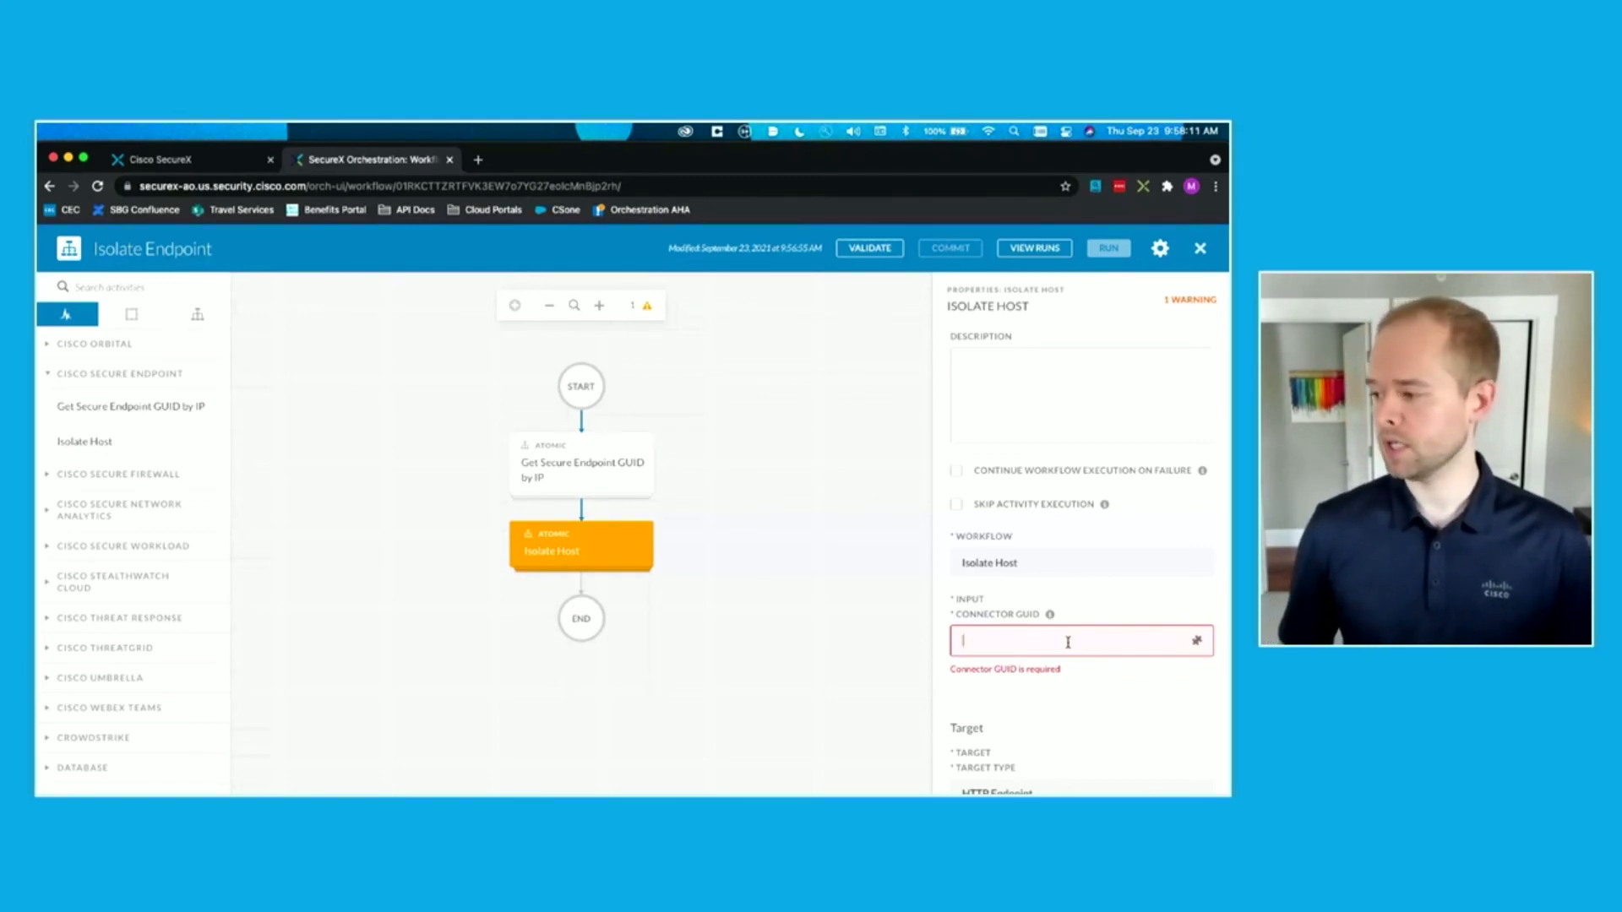
{"action": "left_click", "coordinate": [1196, 640]}
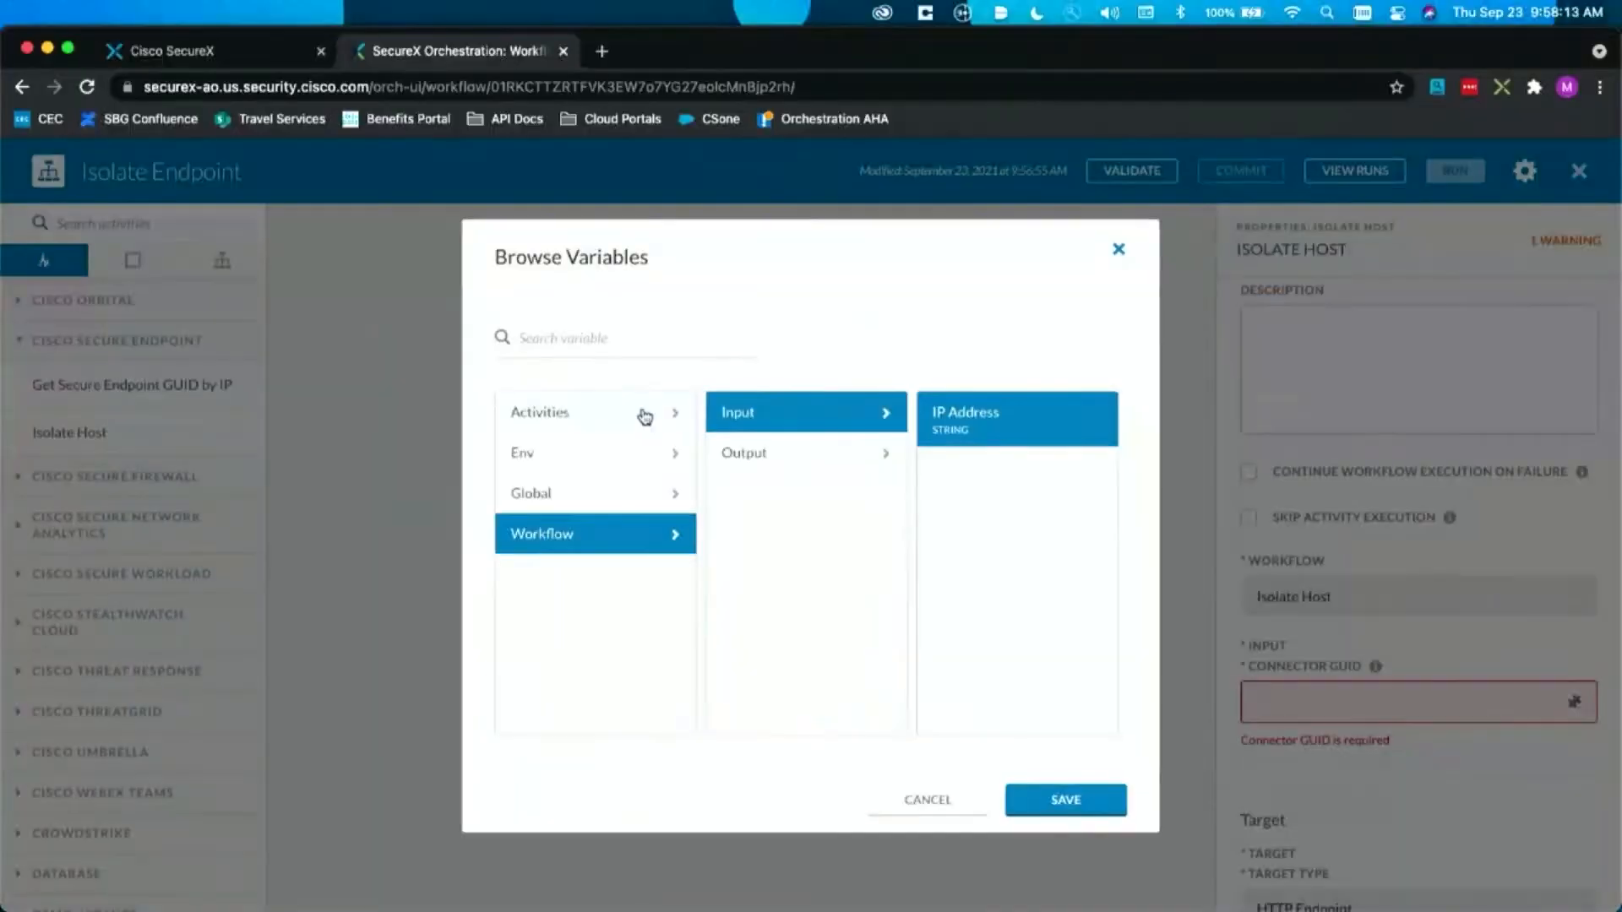
{"action": "left_click", "coordinate": [644, 414]}
{"action": "left_click", "coordinate": [876, 427]}
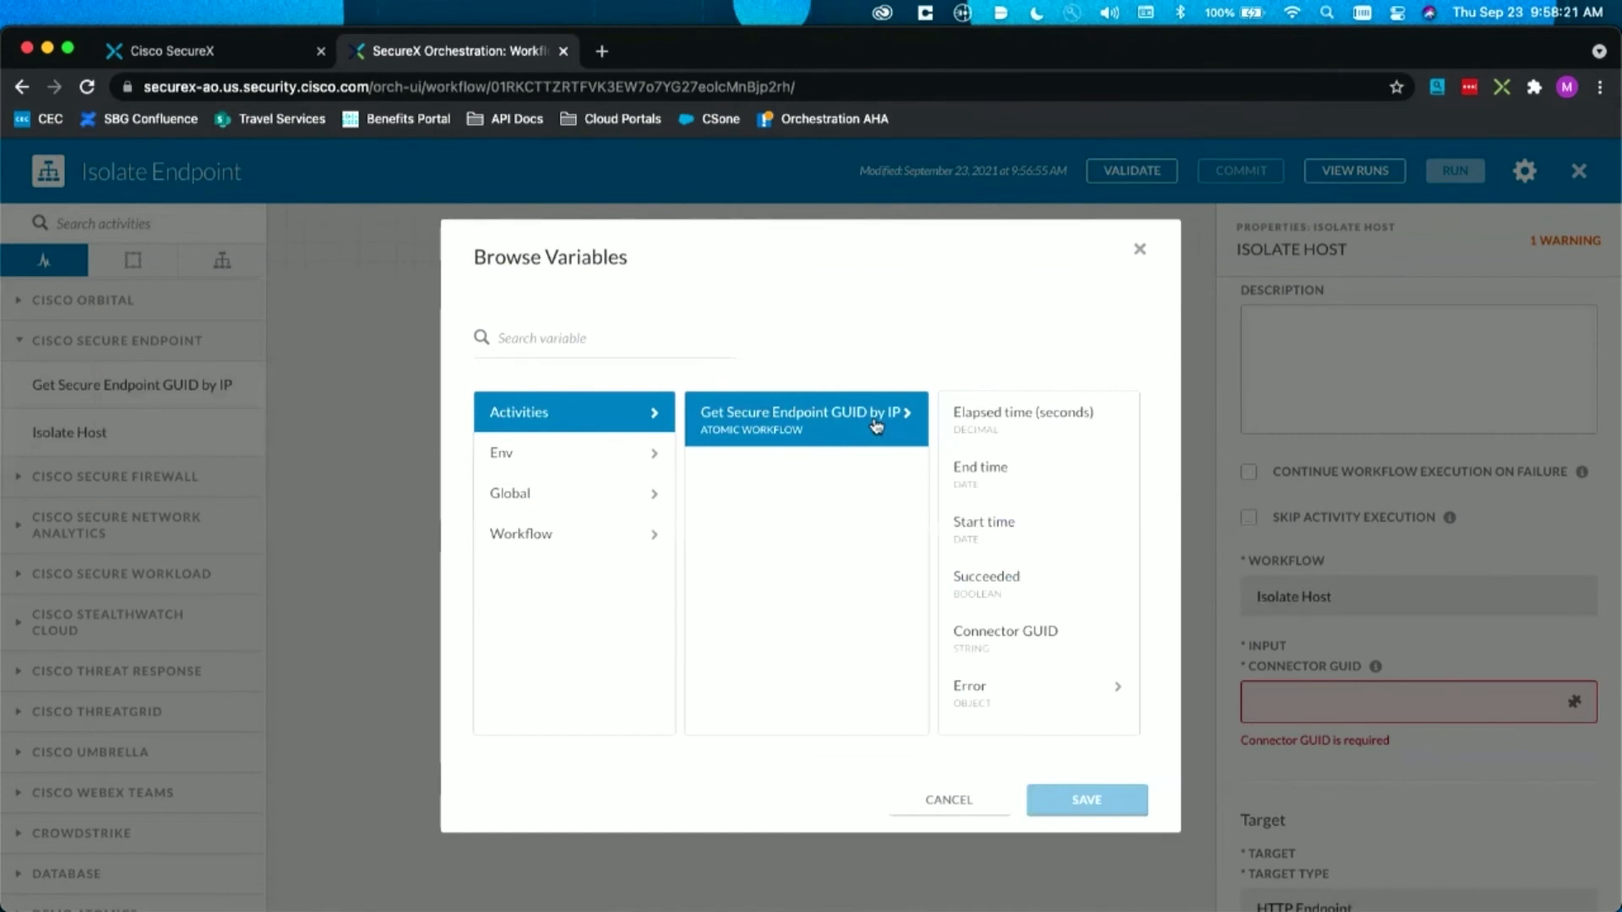
{"action": "left_click", "coordinate": [1087, 655]}
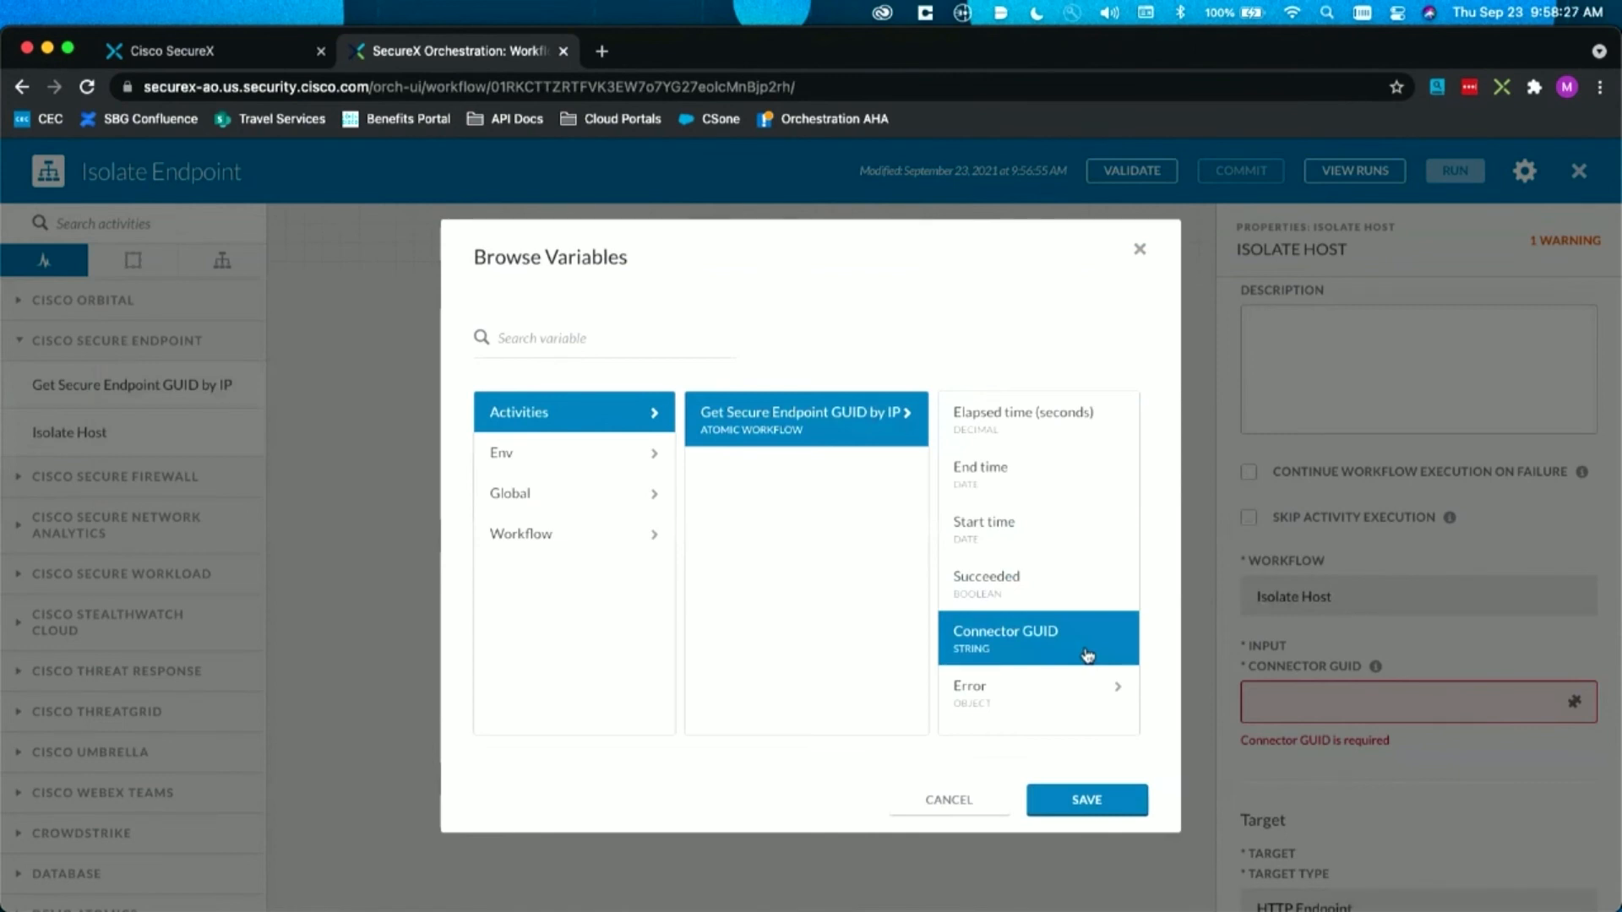
{"action": "left_click", "coordinate": [1056, 797]}
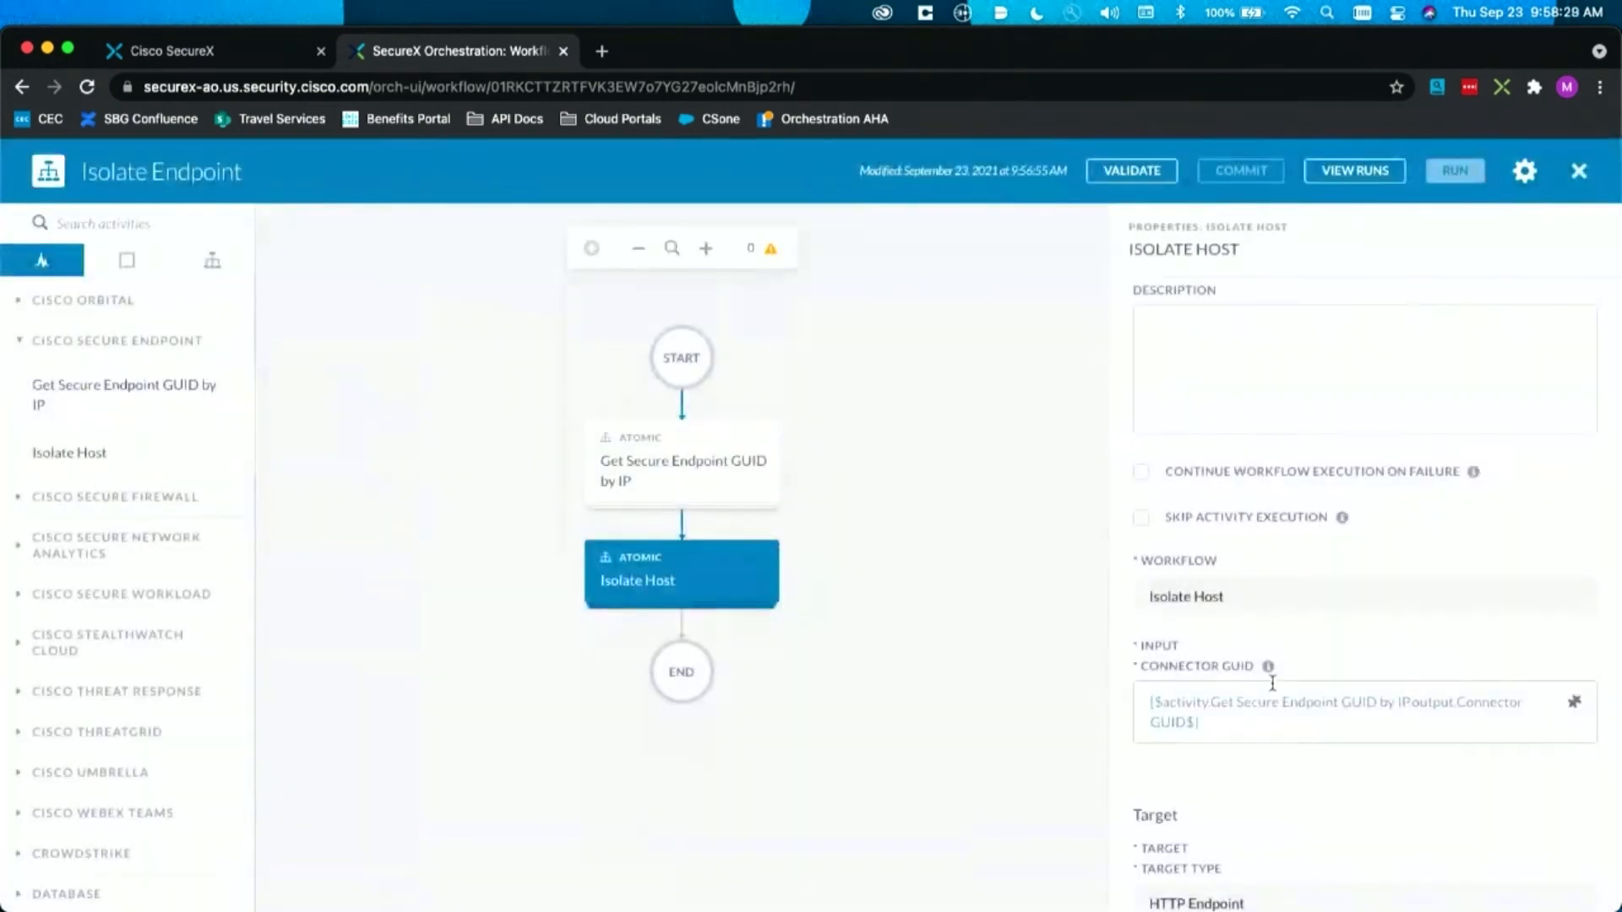
{"action": "scroll", "coordinate": [1392, 670], "scroll_direction": "down", "scroll_amount": 5}
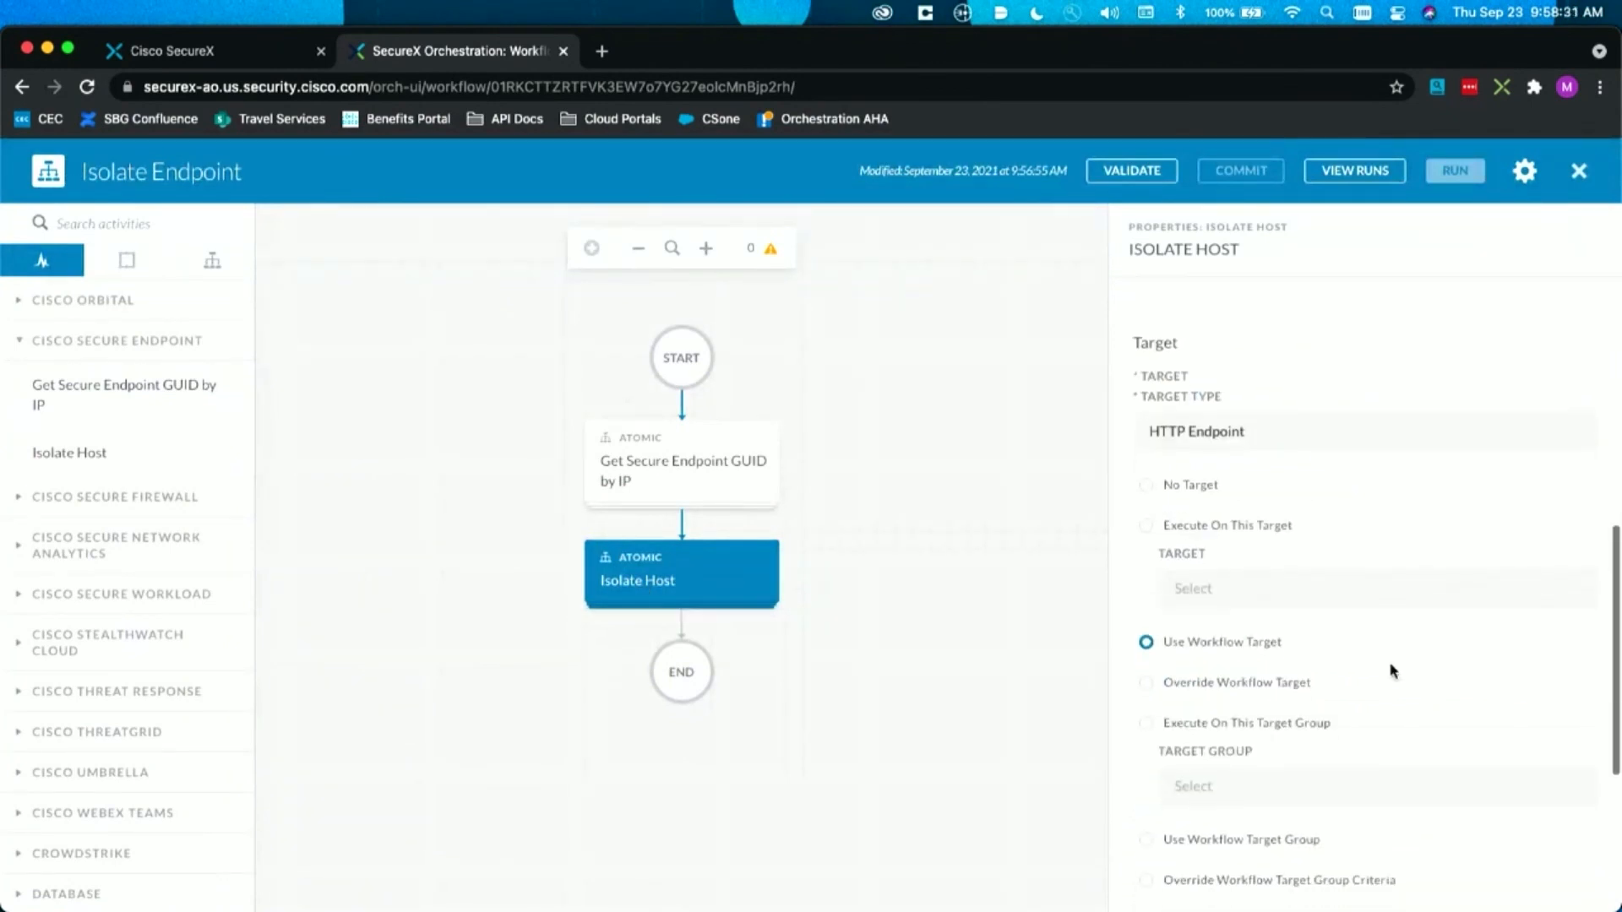
{"action": "scroll", "coordinate": [1392, 670], "scroll_direction": "down", "scroll_amount": 1}
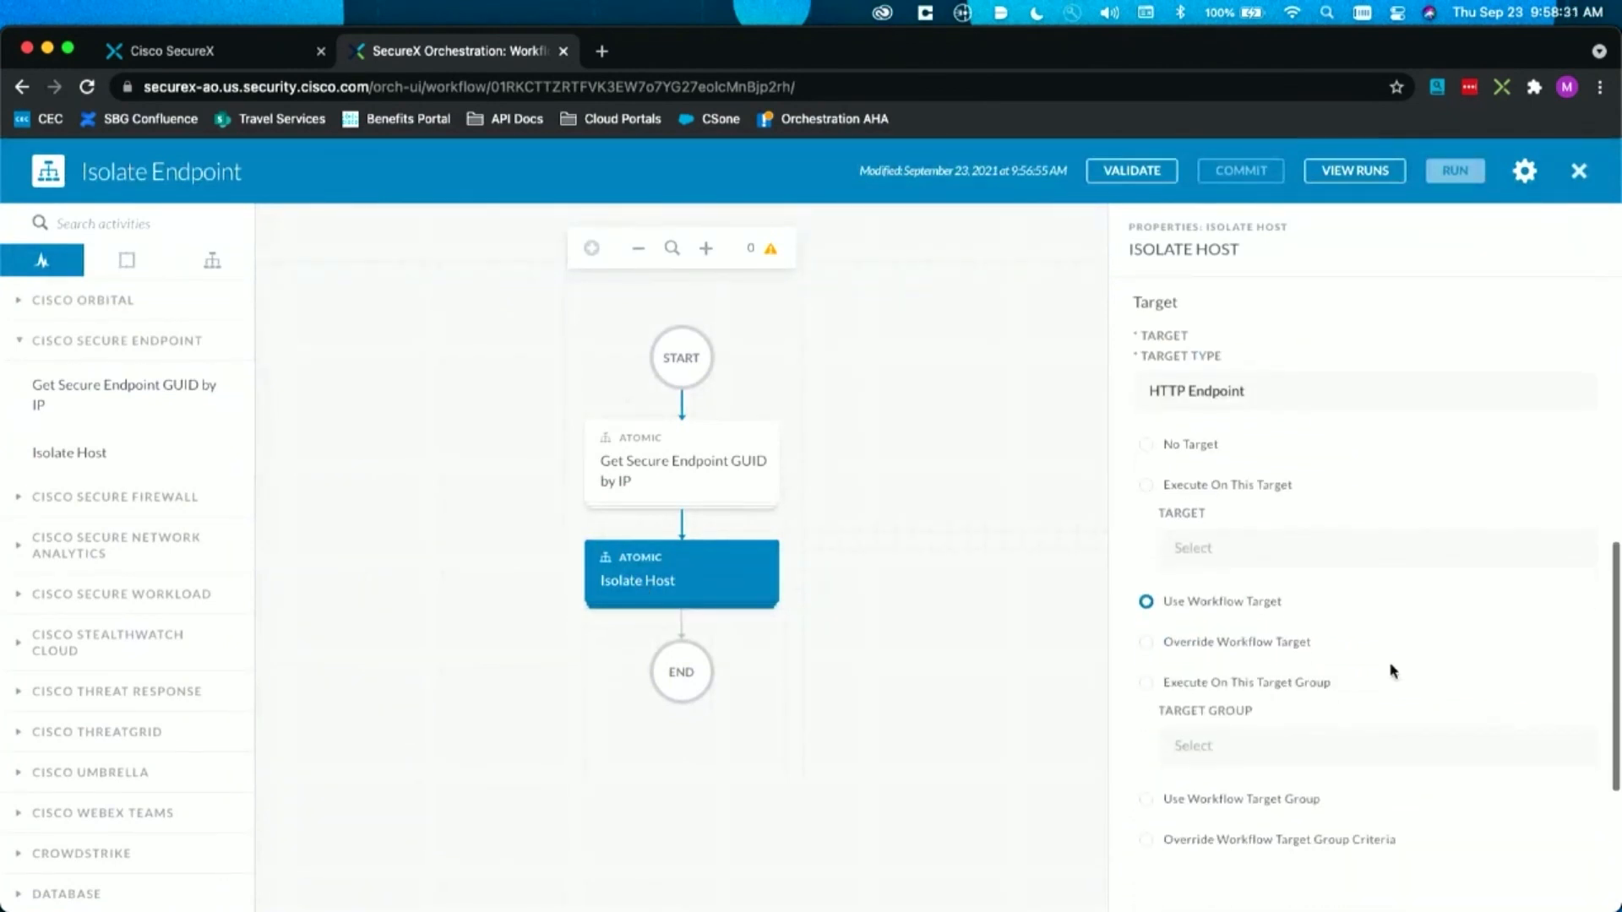
{"action": "left_click", "coordinate": [984, 545]}
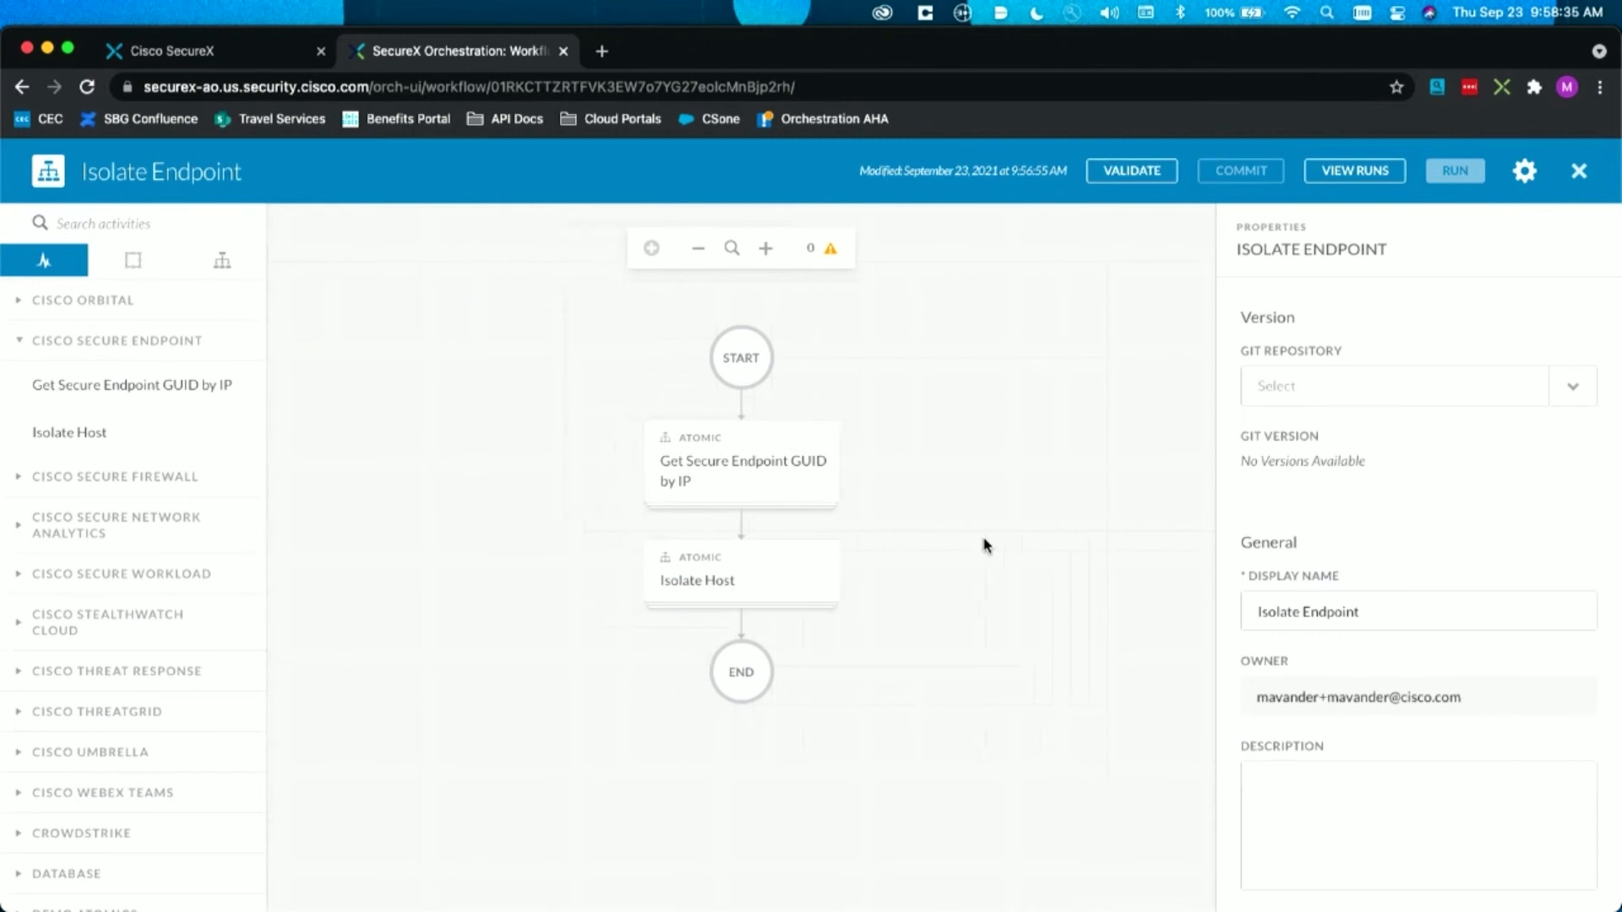
Step: Validate the Isolate Endpoint workflow and run it with the IP address 10.0.0.11
{"action": "left_click", "coordinate": [1154, 179]}
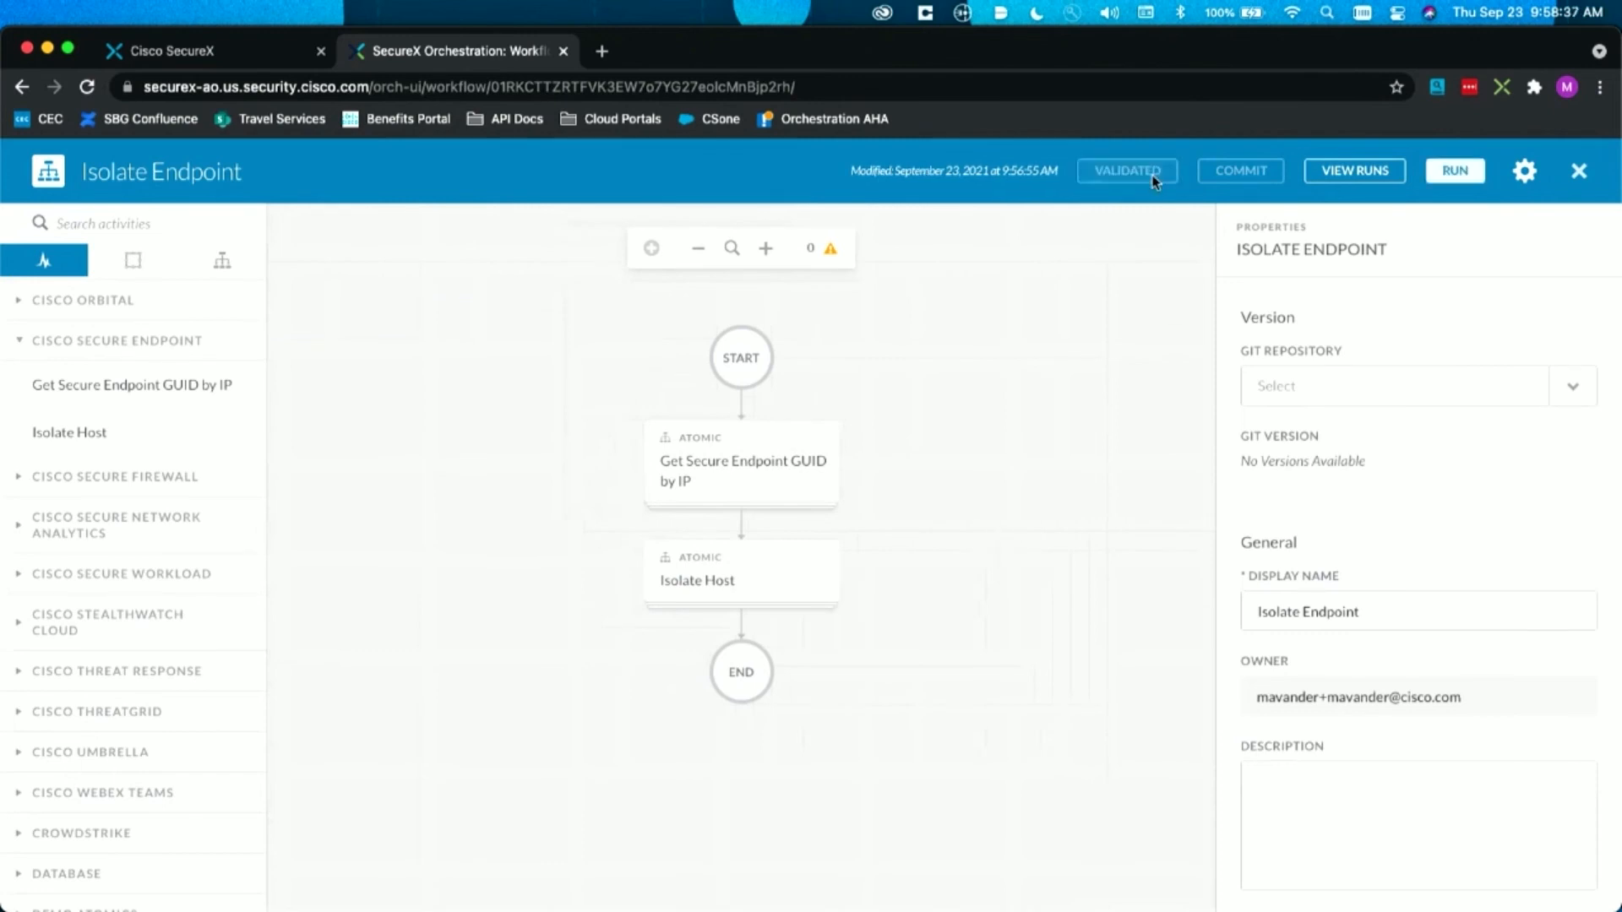
{"action": "left_click", "coordinate": [1436, 171]}
{"action": "left_click", "coordinate": [436, 401]}
{"action": "type", "text": "10"}
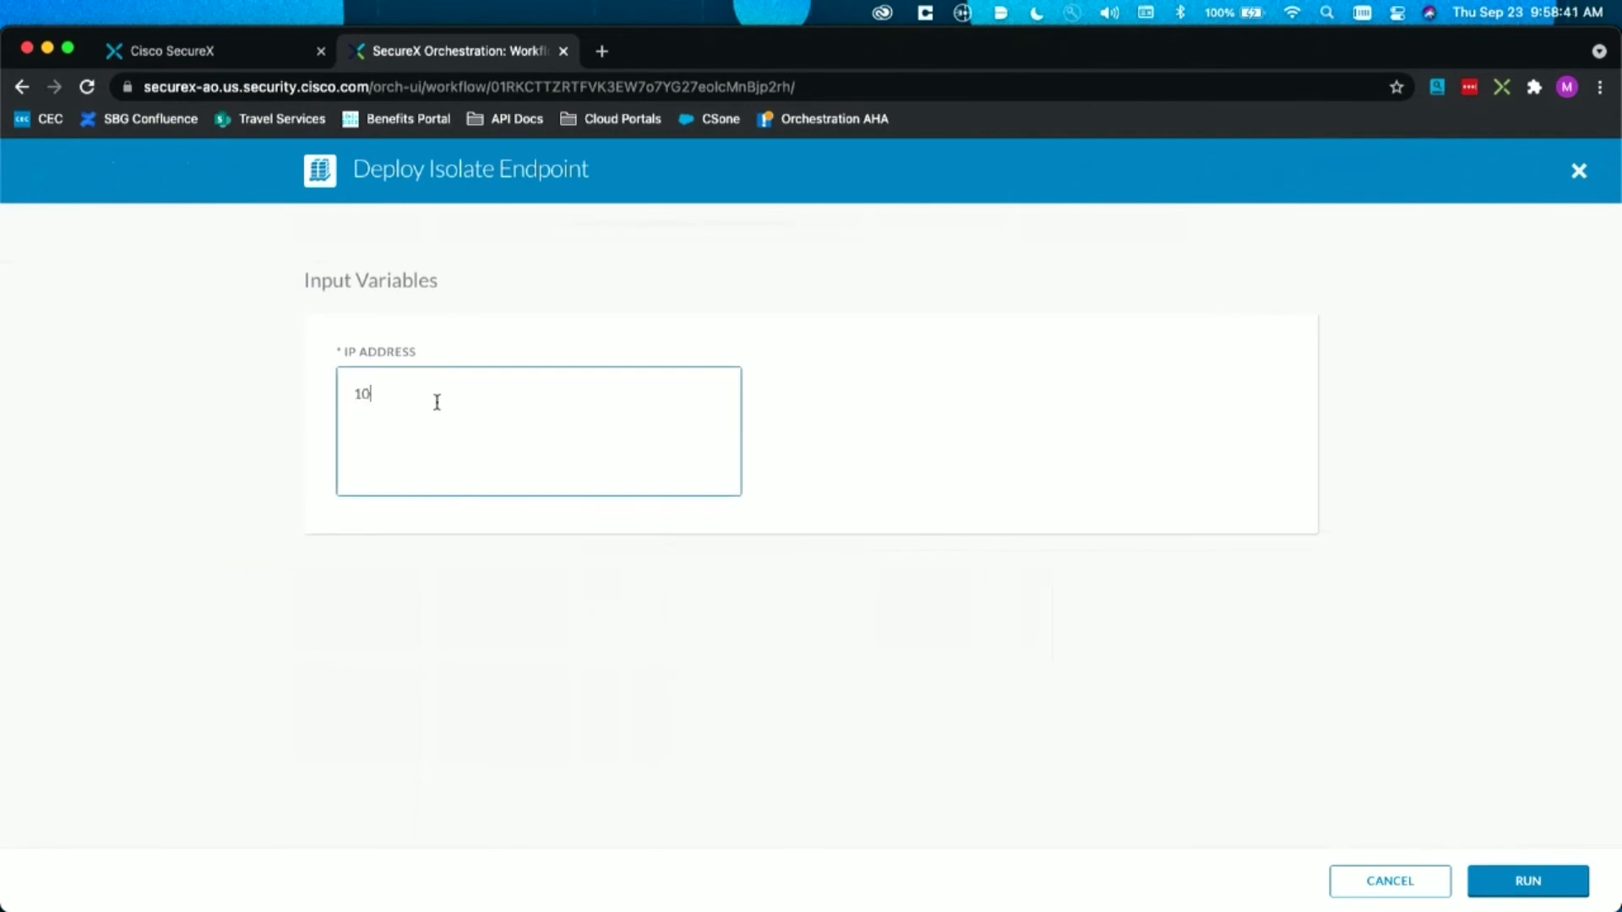
{"action": "type", "text": ".0.0.11"}
{"action": "left_click", "coordinate": [1495, 870]}
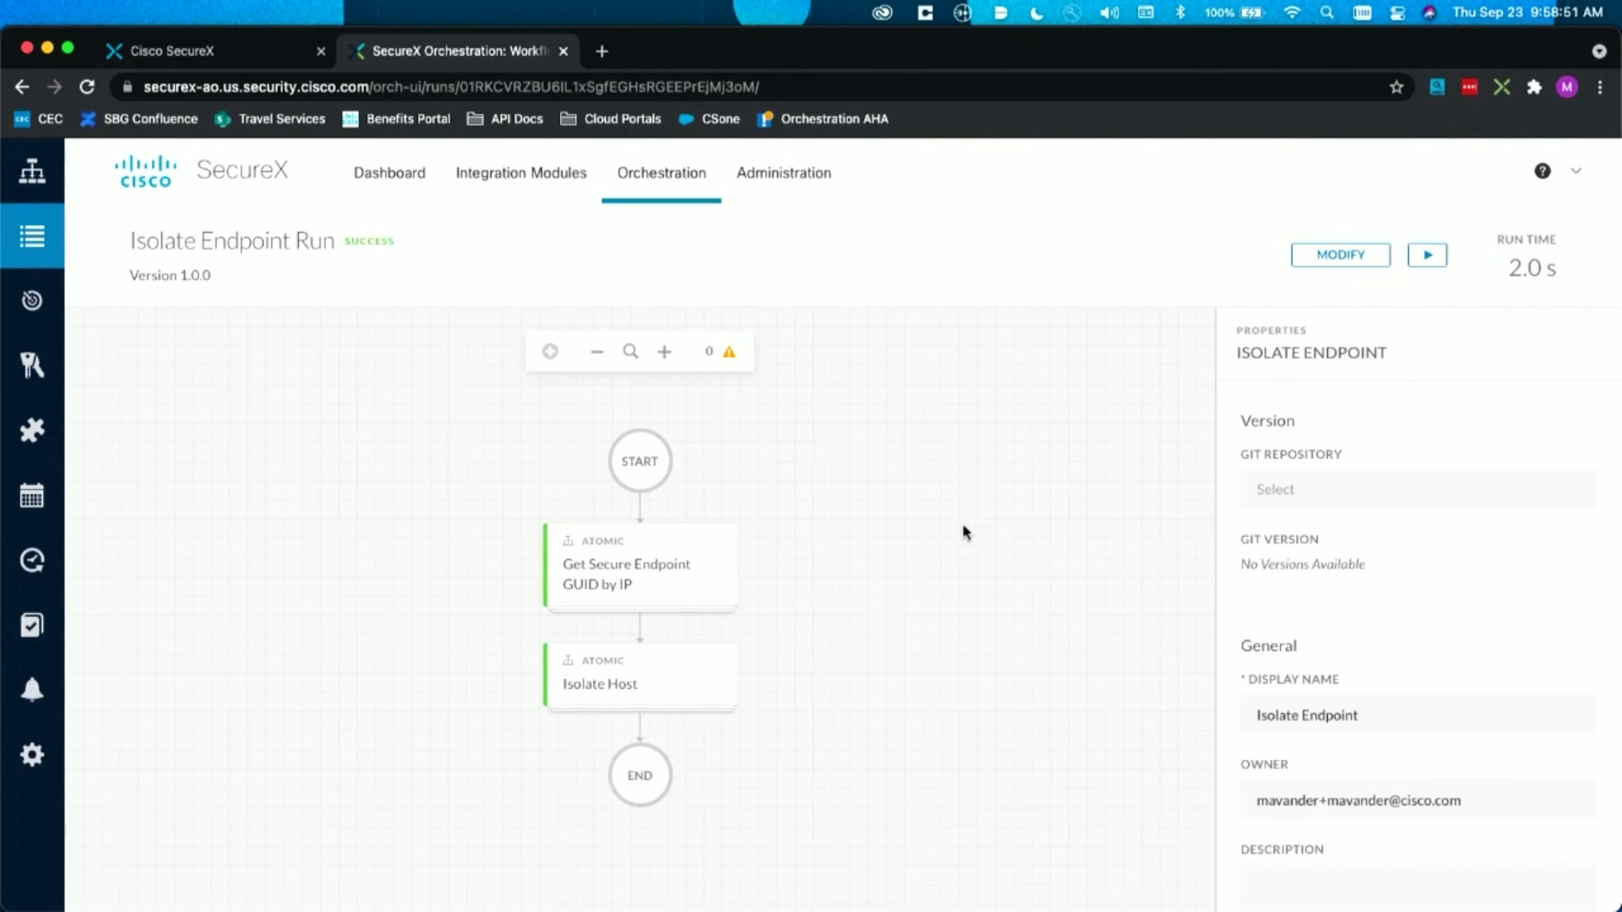
Step: Inspect the inputs and outputs of the GUID lookup and Isolate Host actions in the run, comparing their Connector GUID values
{"action": "left_click", "coordinate": [732, 540]}
{"action": "scroll", "coordinate": [1332, 582], "scroll_direction": "down", "scroll_amount": 5}
{"action": "scroll", "coordinate": [1332, 581], "scroll_direction": "down", "scroll_amount": 5}
{"action": "scroll", "coordinate": [1332, 581], "scroll_direction": "up", "scroll_amount": 4}
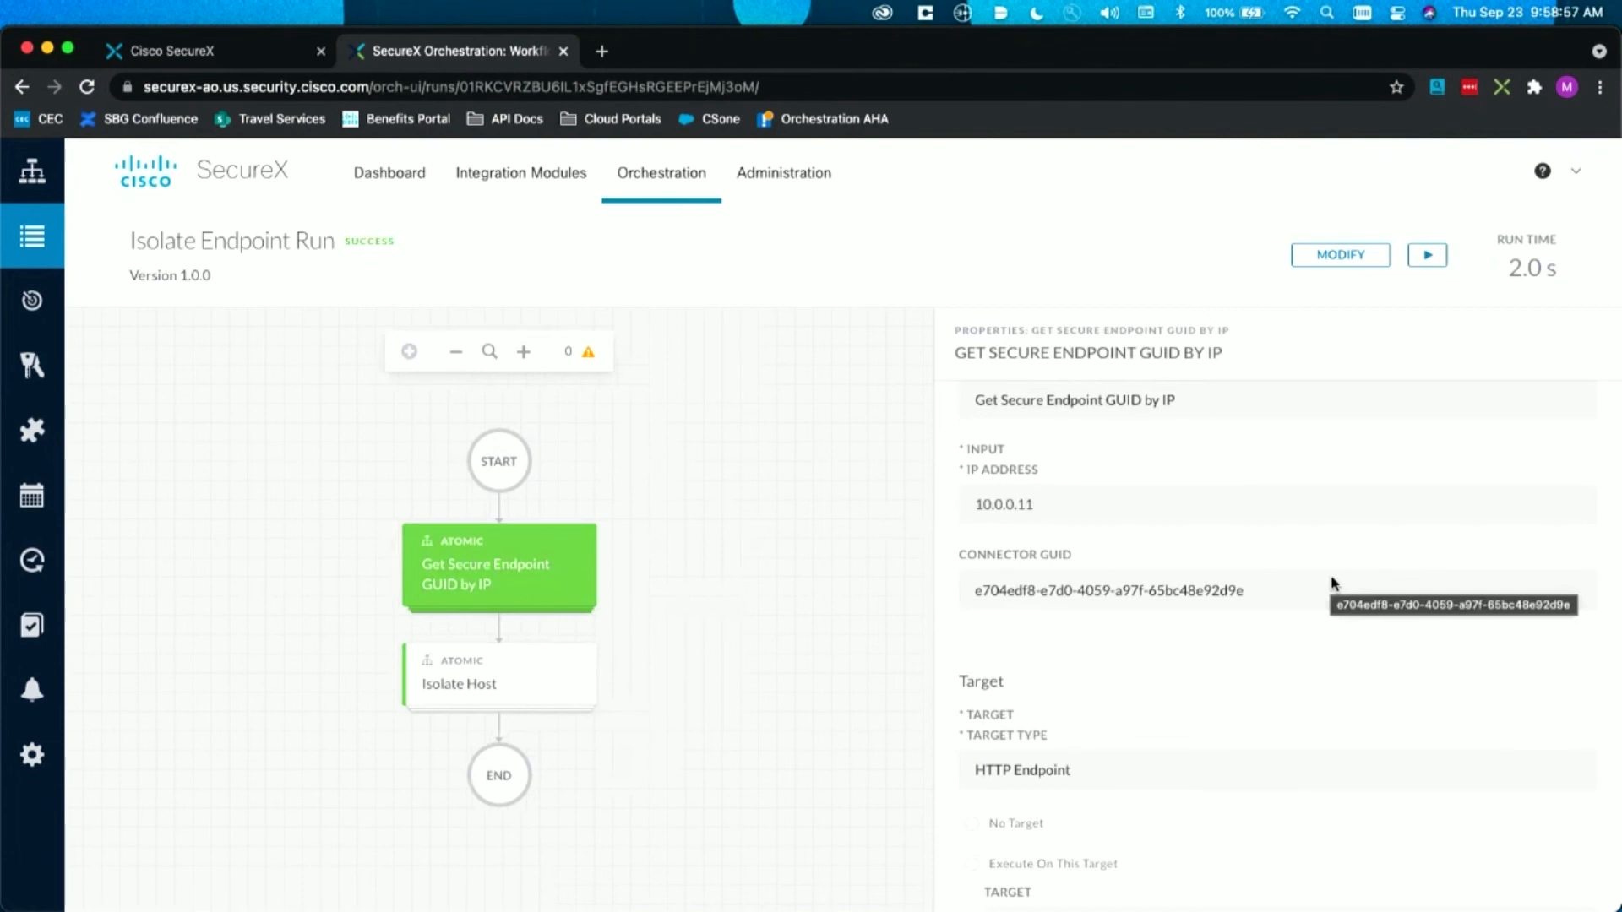
{"action": "left_click", "coordinate": [523, 676]}
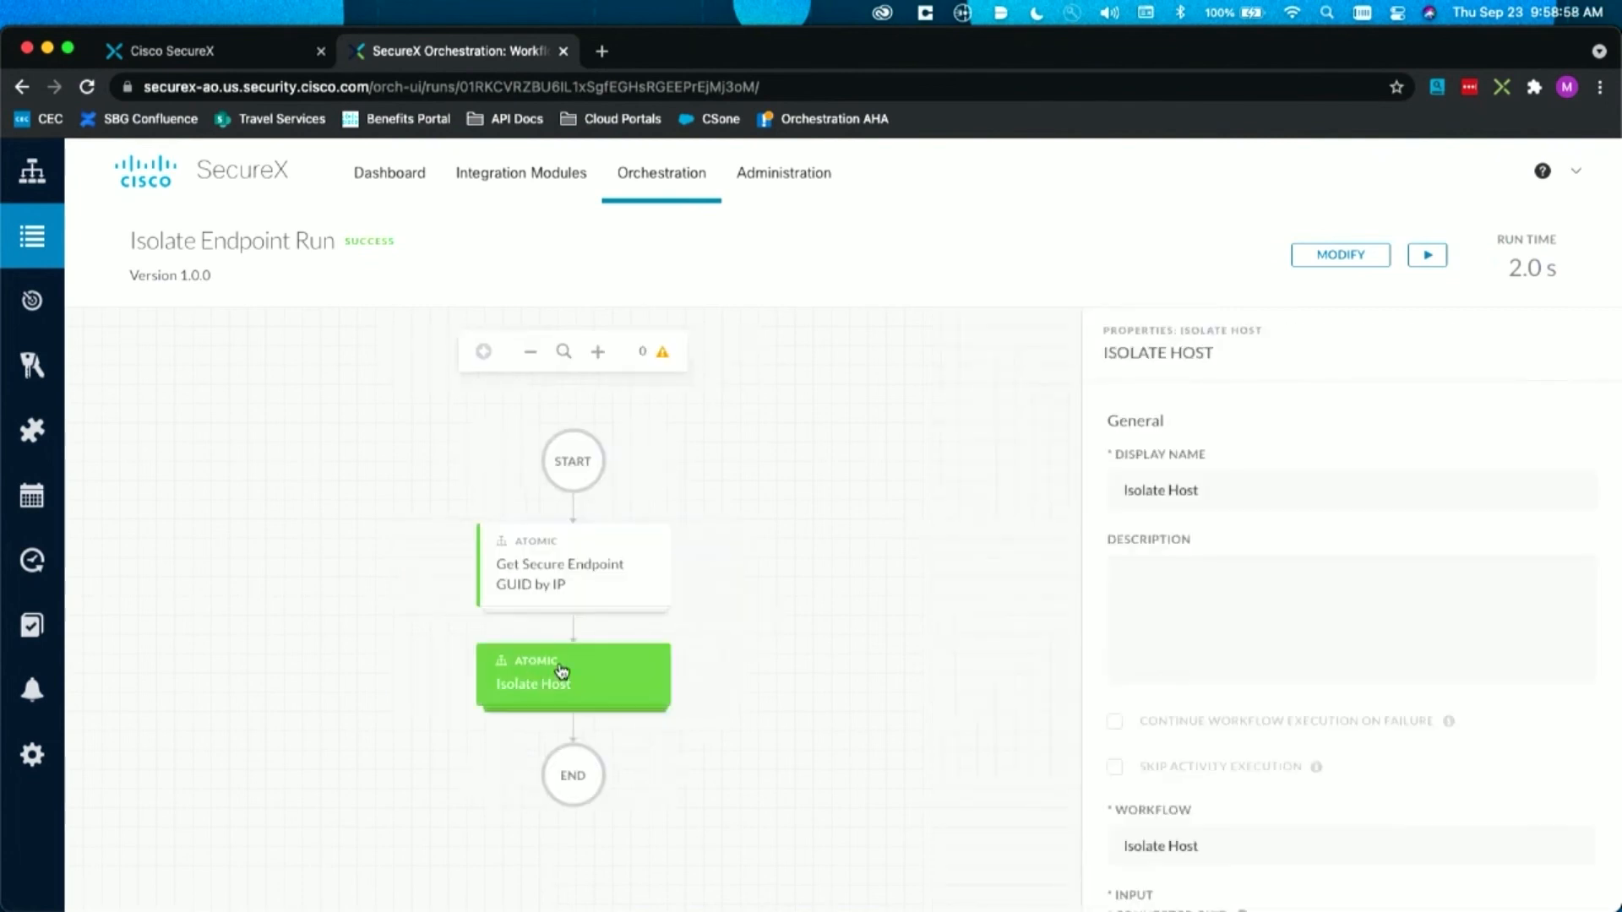
{"action": "scroll", "coordinate": [1264, 645], "scroll_direction": "down", "scroll_amount": 5}
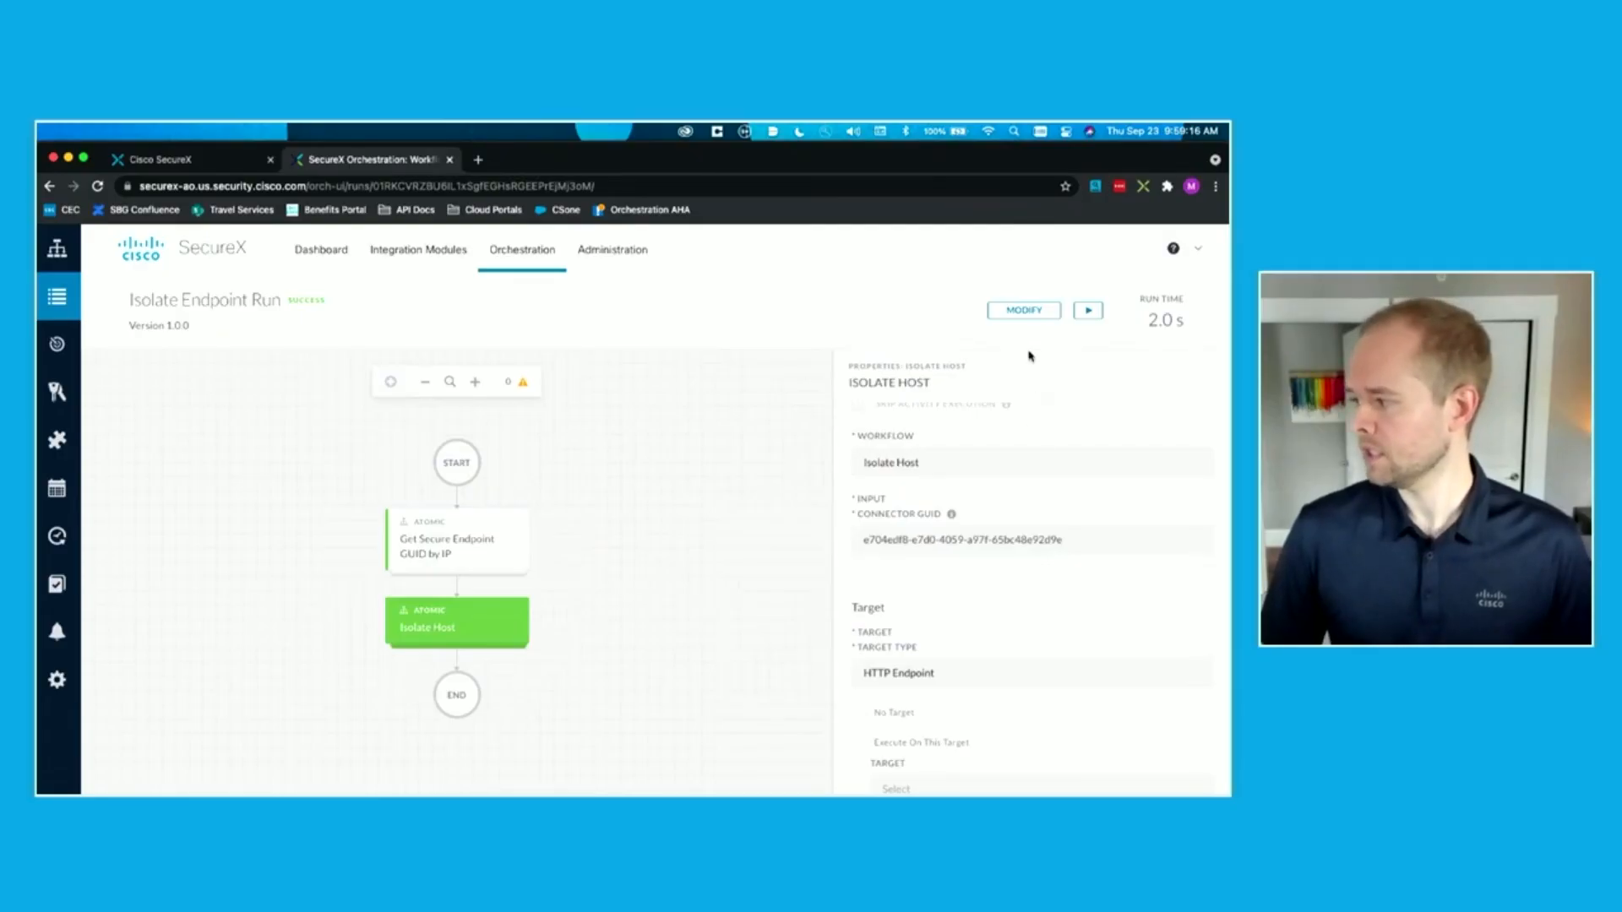
Step: Reopen the Isolate Endpoint workflow for editing from its run
{"action": "left_click", "coordinate": [1024, 310]}
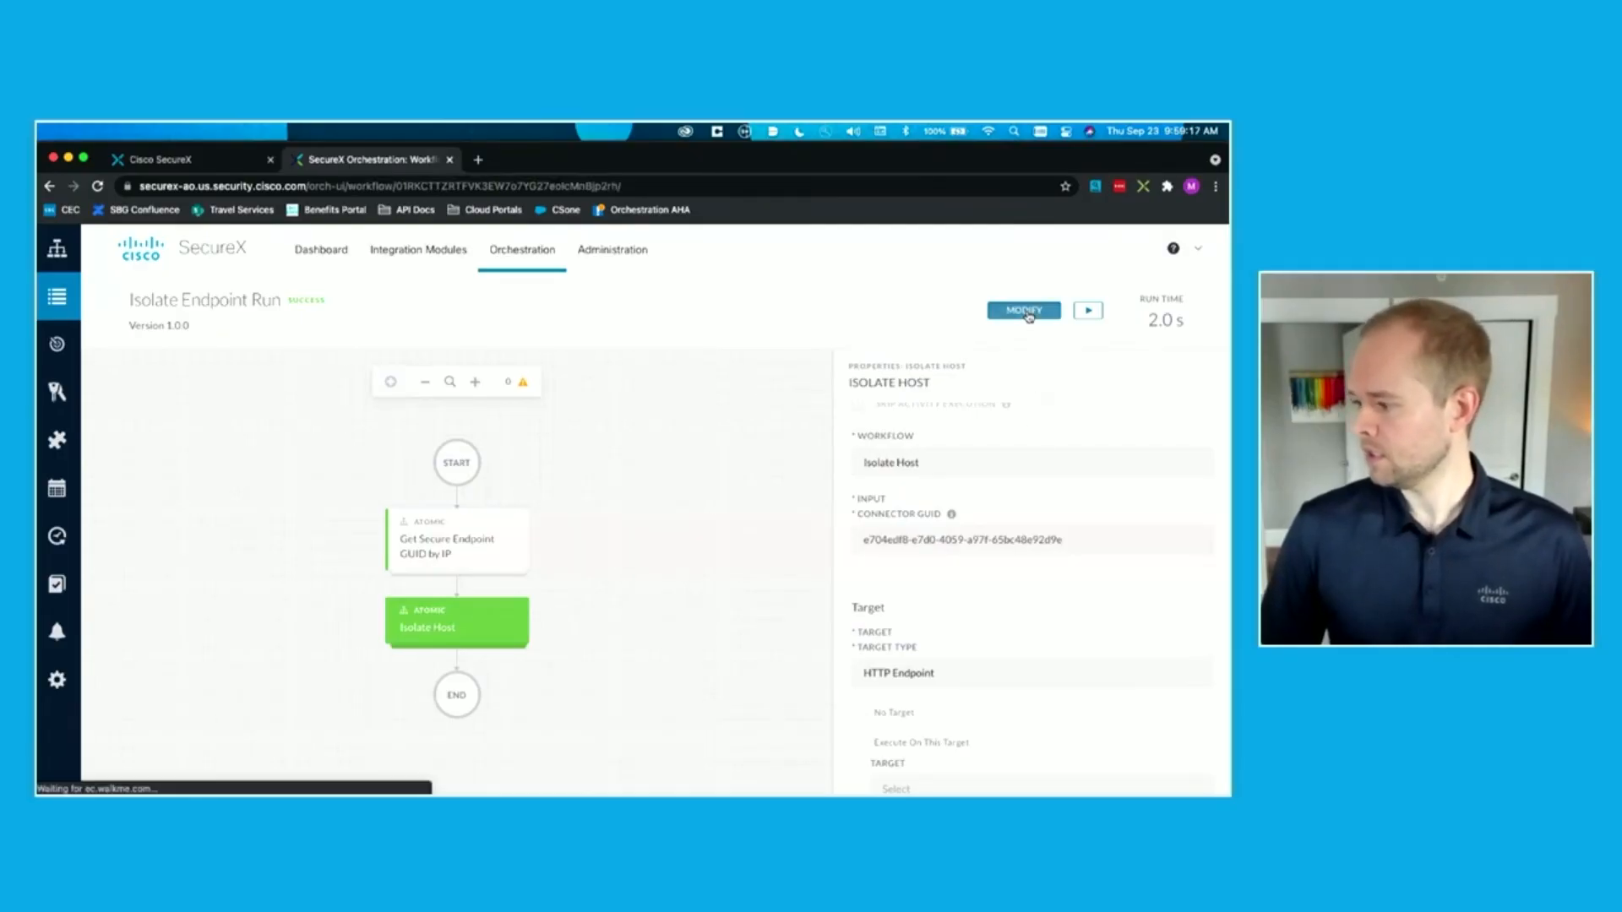